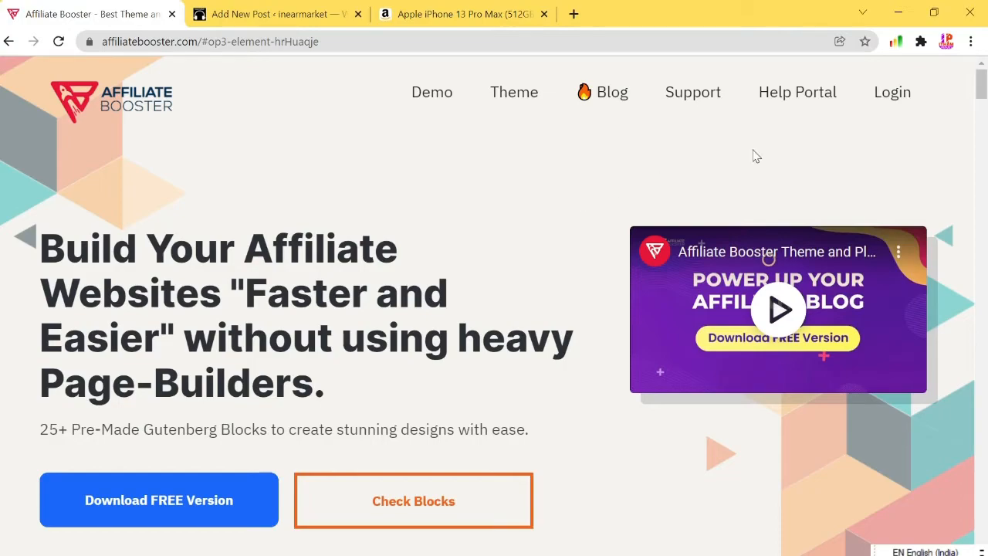
# Step: Review the yearly pricing on the Affiliate Booster site for both the Plugin Only and Plugin + Theme options
pyautogui.moveTo(983, 89); pyautogui.dragTo(983, 370)
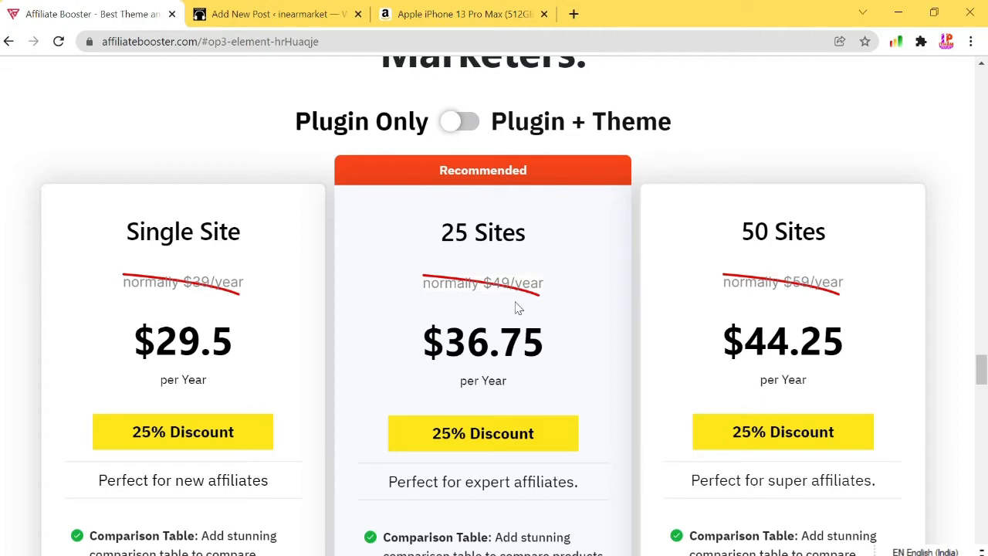
pyautogui.click(472, 122)
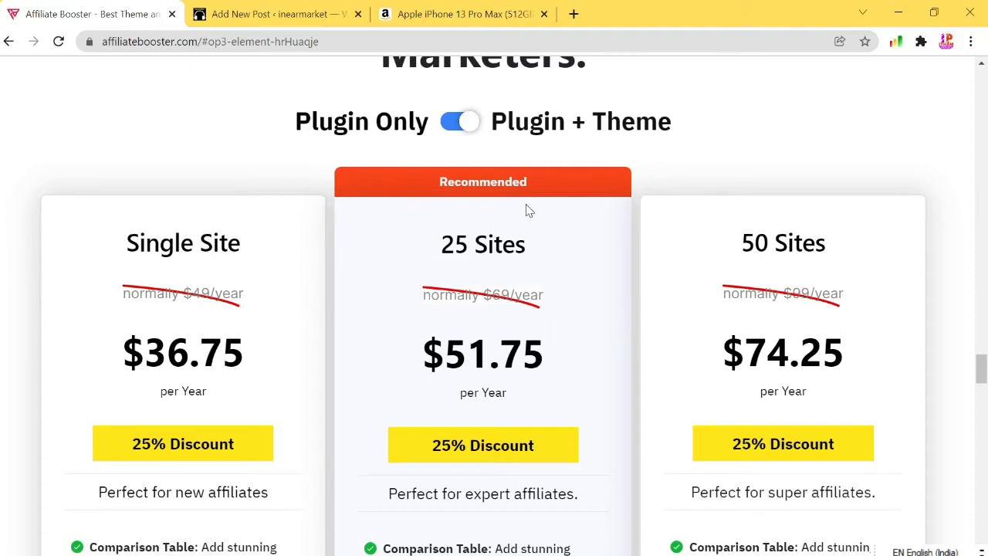
pyautogui.click(270, 14)
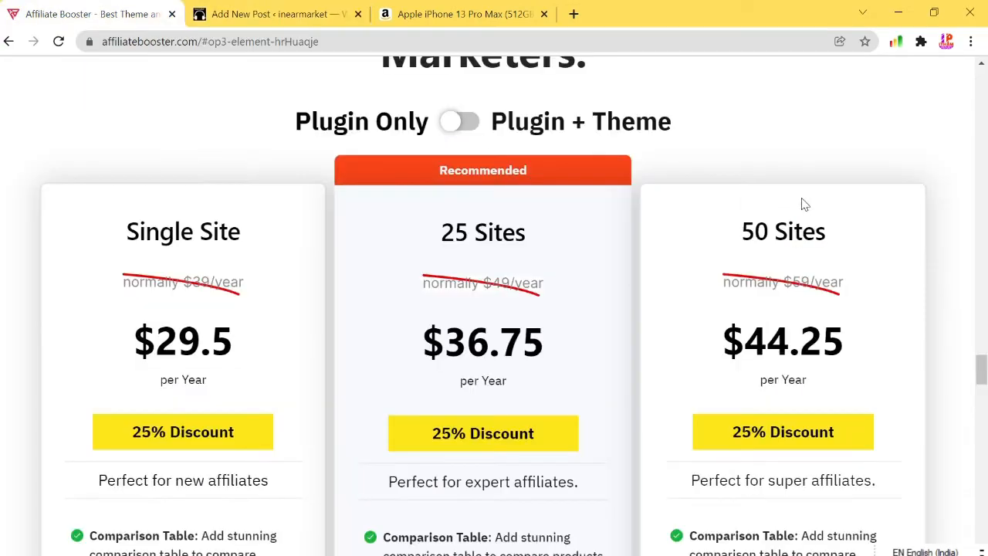
pyautogui.moveTo(981, 369); pyautogui.dragTo(938, 74)
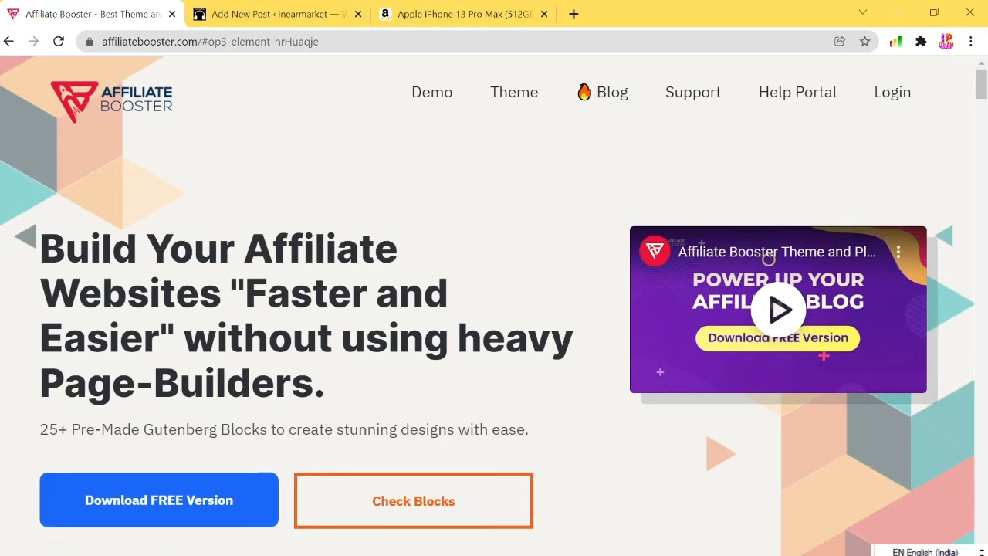
# Step: Switch to the new WordPress post and insert an AB Notice Block in its empty paragraph
pyautogui.click(266, 15)
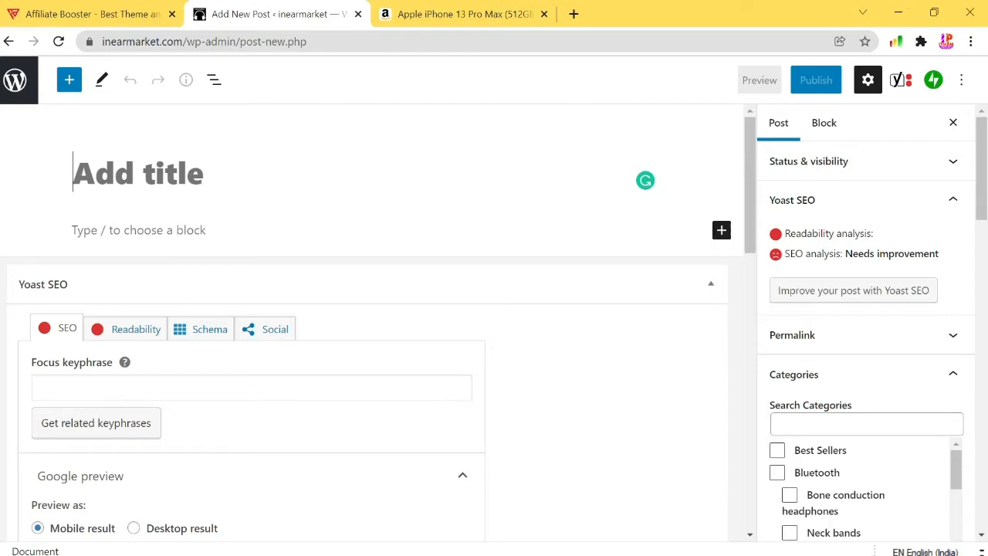
pyautogui.click(139, 230)
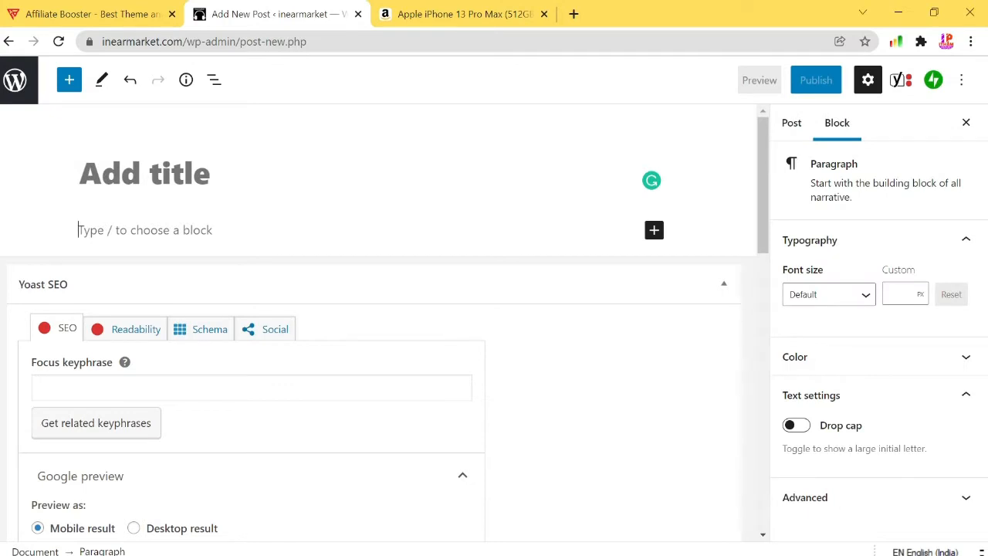
pyautogui.write('/')
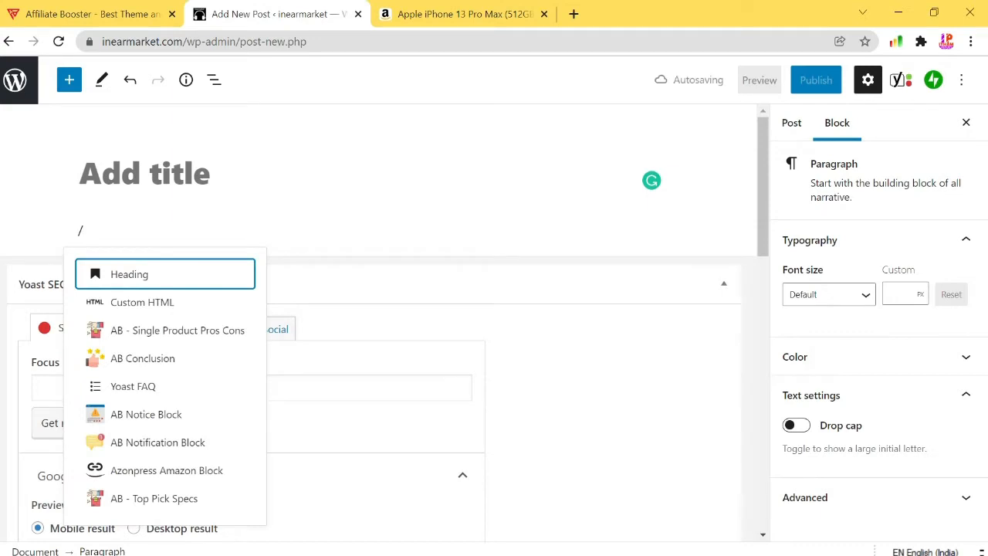
pyautogui.write('noti')
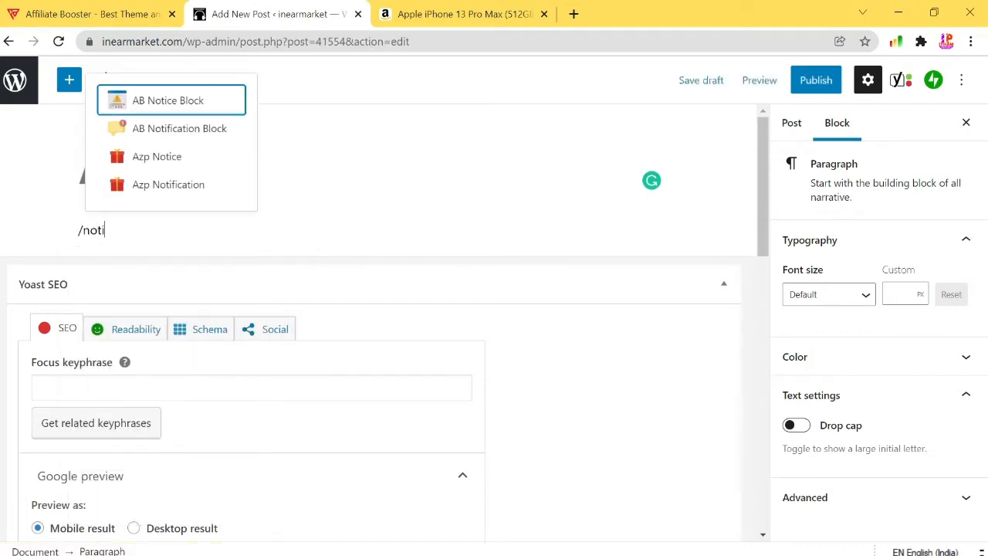
pyautogui.click(156, 113)
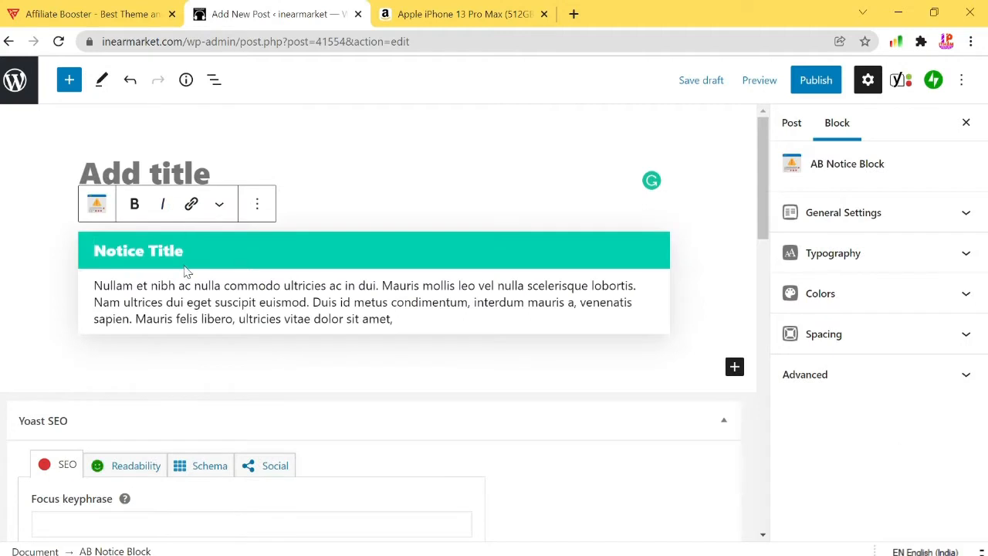
# Step: Change the notice title to "what's in the box?" and delete the placeholder paragraph beneath it
pyautogui.hotkey('ctrl', 'a')
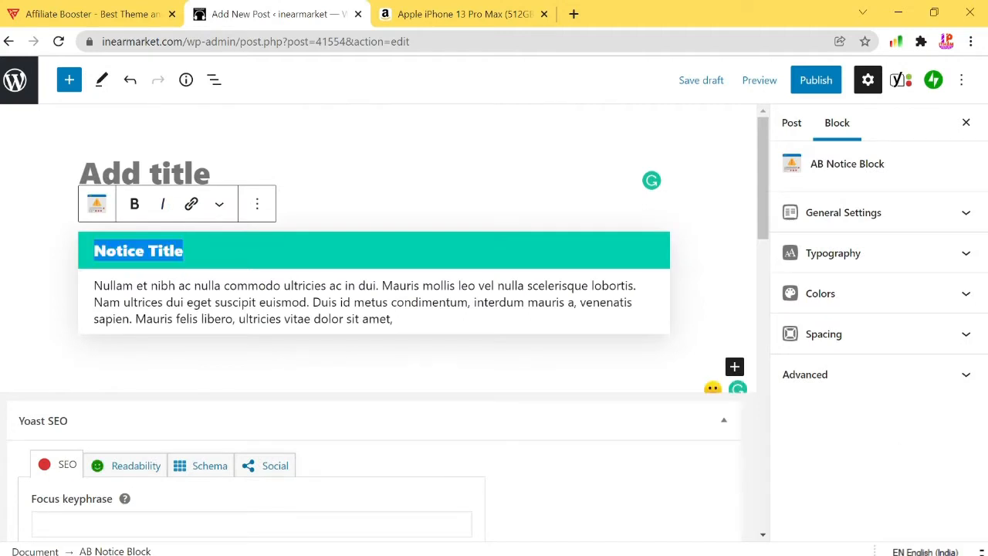
pyautogui.write('wha')
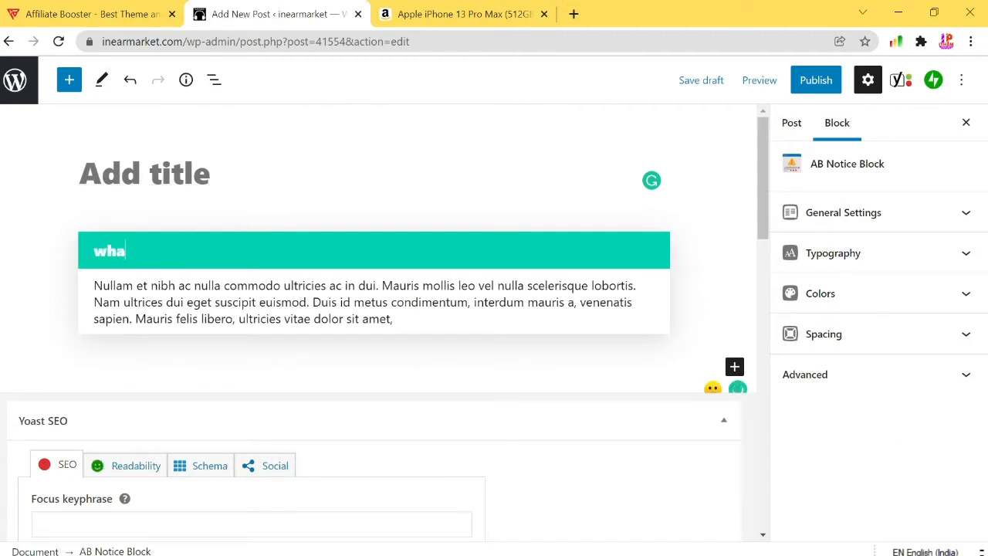
pyautogui.write("t's in the box")
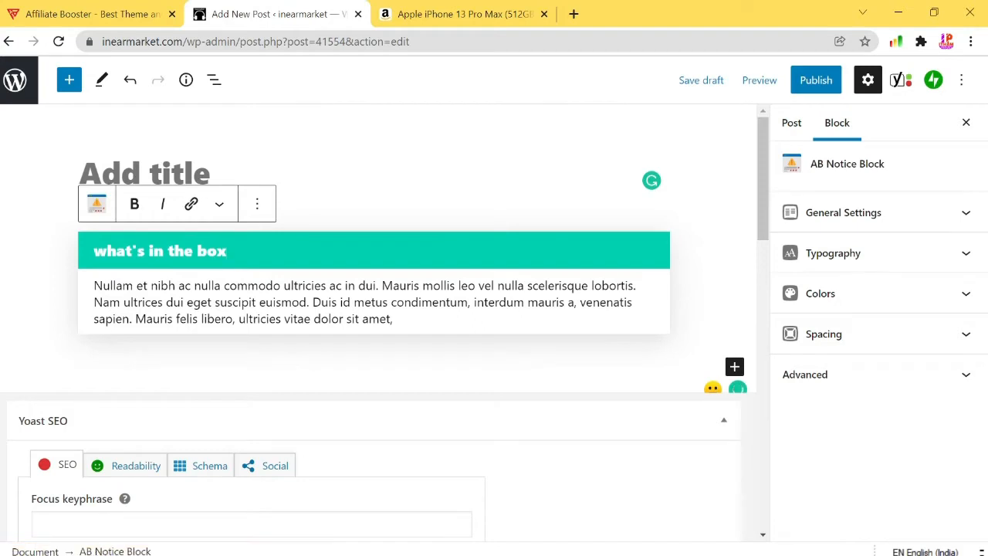
pyautogui.write('?')
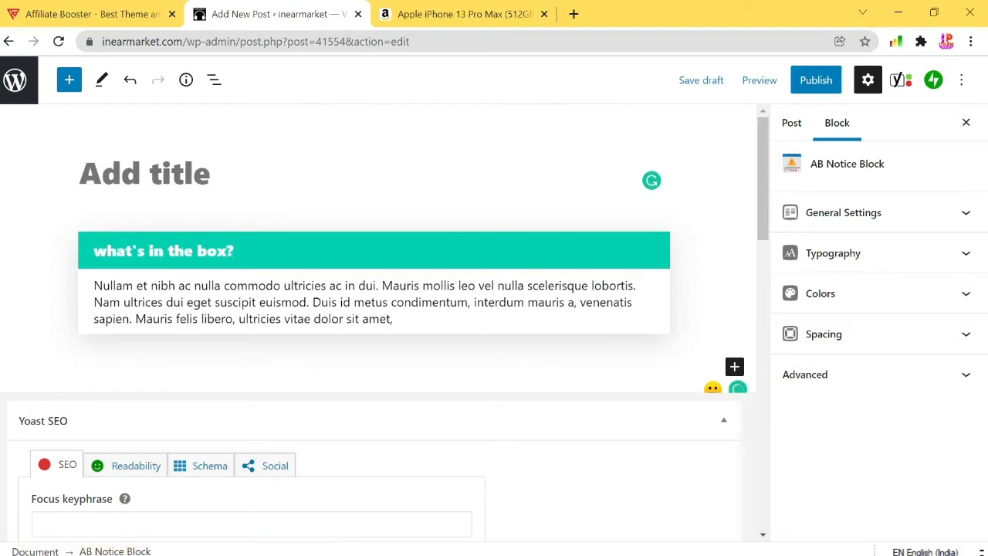
pyautogui.tripleClick(328, 318)
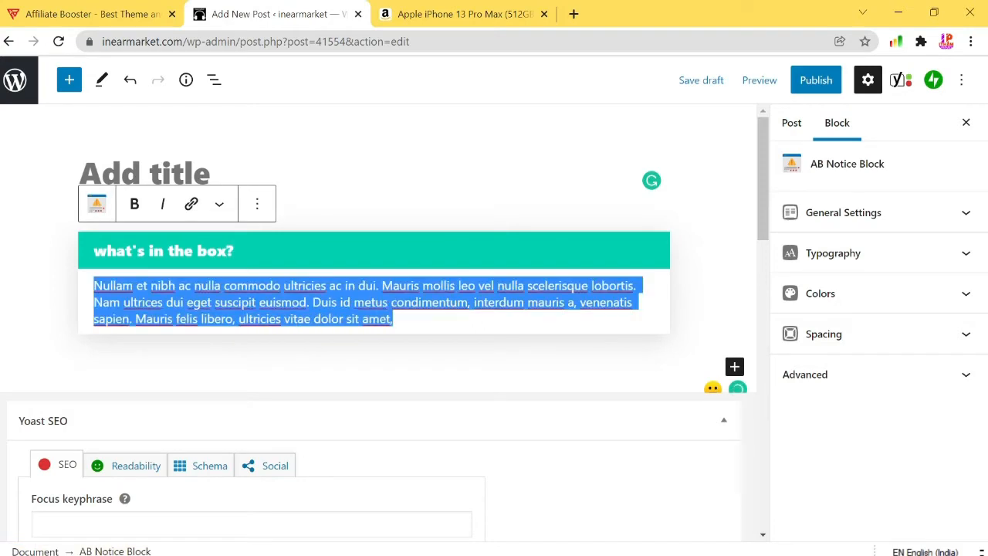
pyautogui.press('BackSpace')
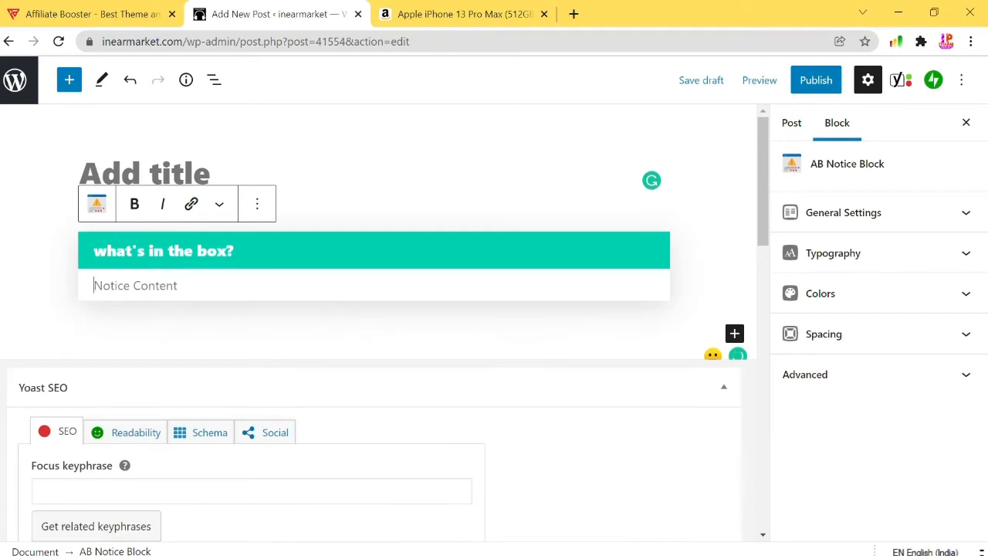
# Step: Compare the Paragraph and List Item content types for the notice block and set it to List Item
pyautogui.click(820, 214)
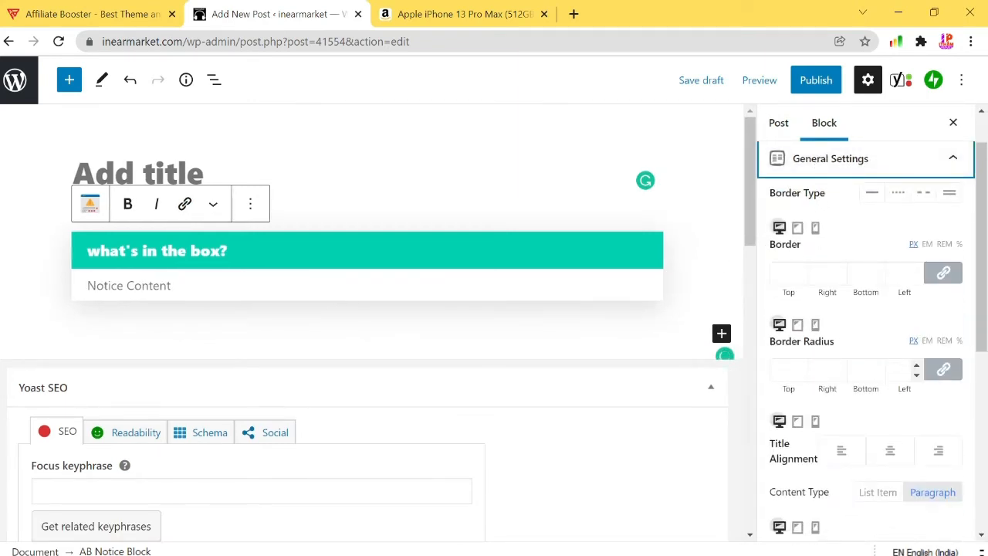
pyautogui.click(887, 495)
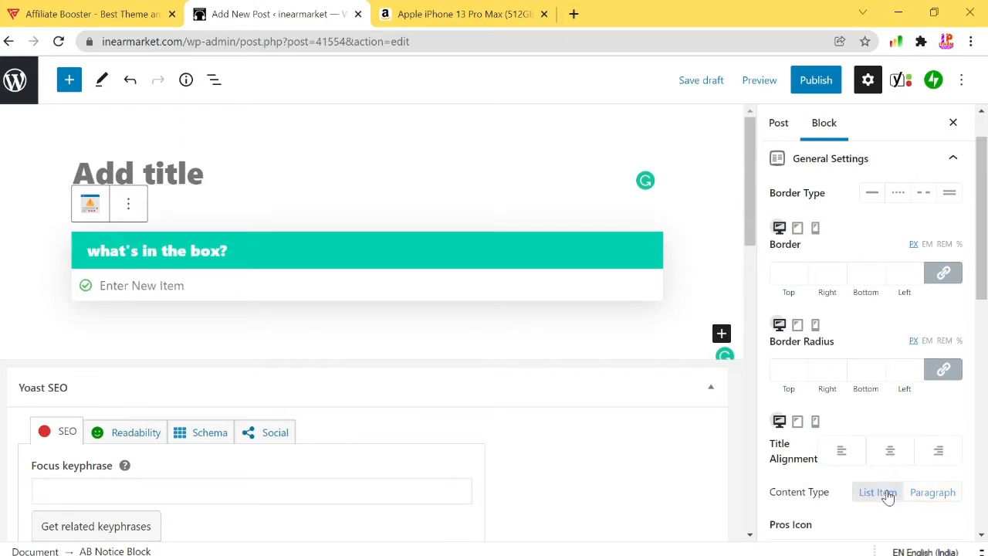
pyautogui.click(938, 498)
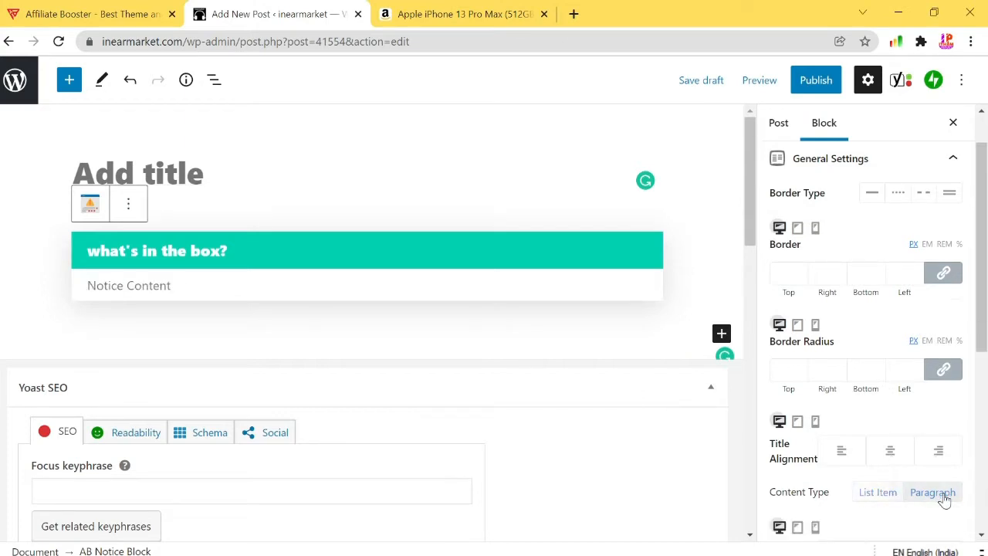
pyautogui.click(895, 496)
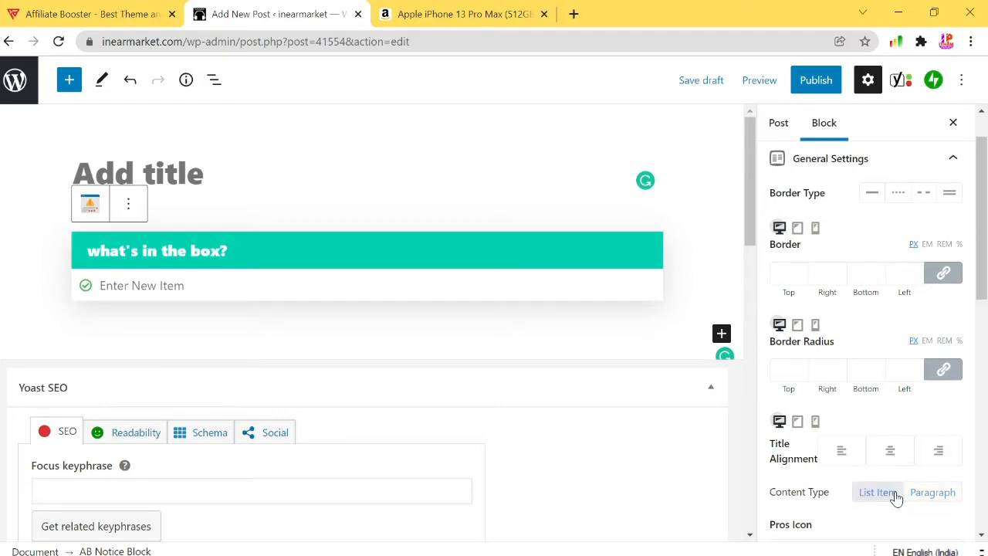
pyautogui.click(928, 494)
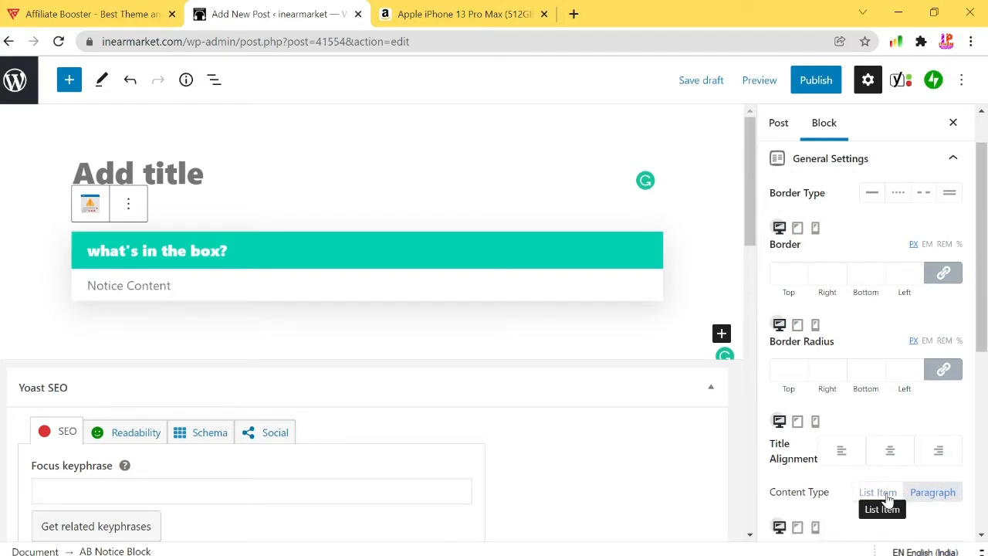
pyautogui.click(889, 498)
pyautogui.click(930, 494)
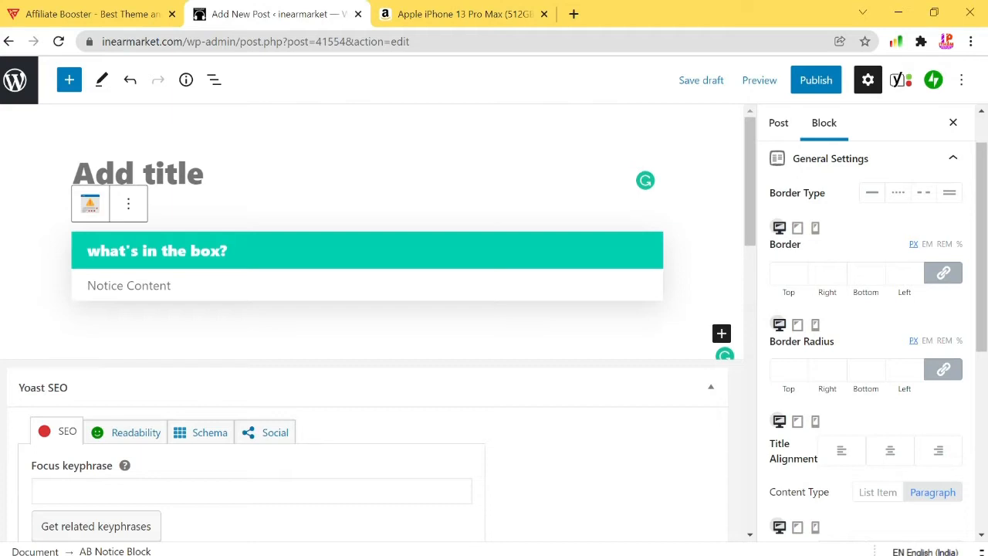
pyautogui.click(874, 497)
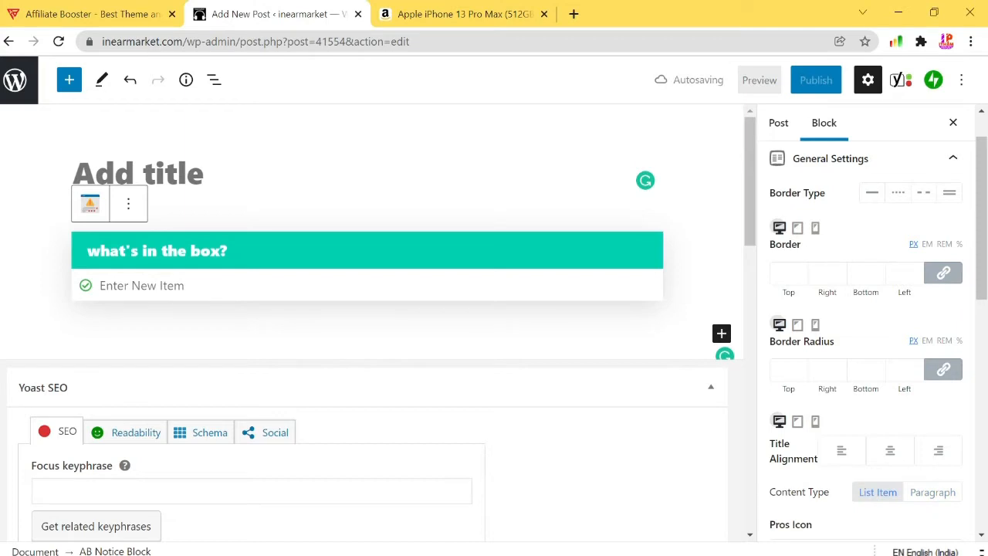
# Step: Fill the notice list with three items: "earphones", "user manual" and "extra ear tips"
pyautogui.click(185, 285)
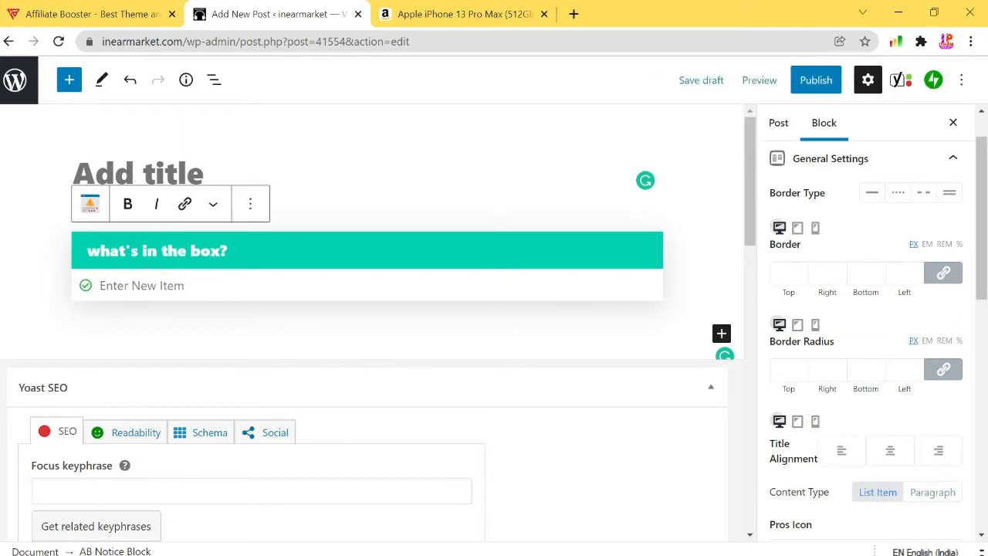
pyautogui.write('earphones')
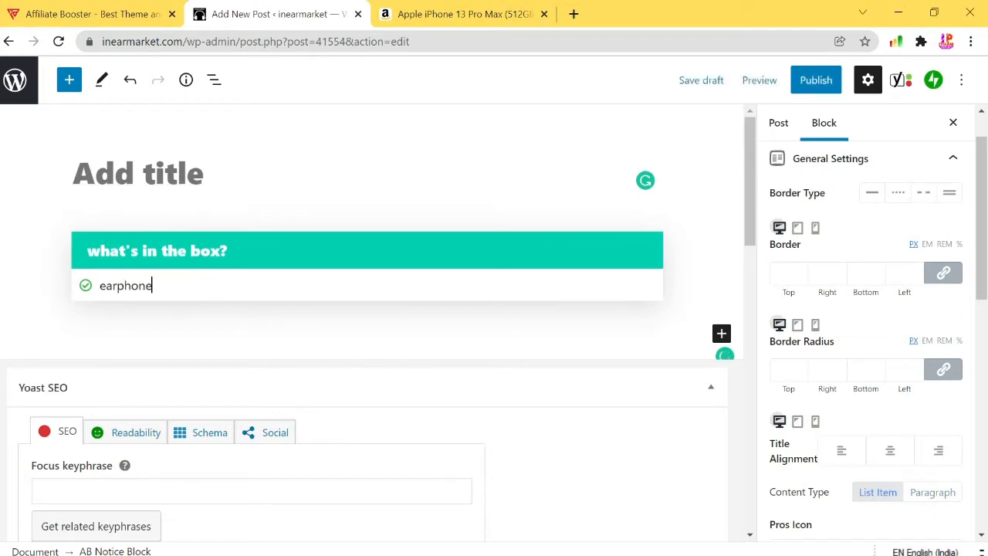
pyautogui.press('Return')
pyautogui.write('usermana')
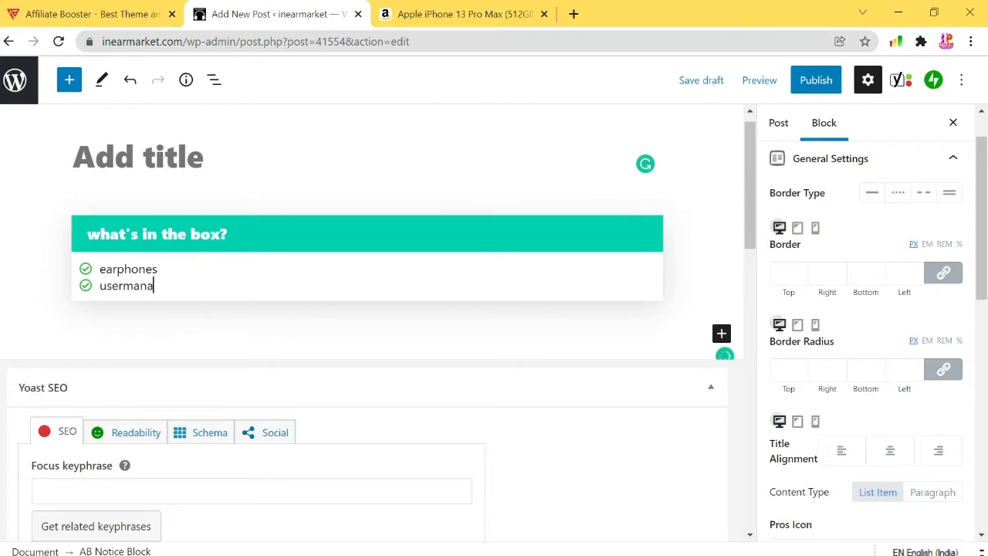
pyautogui.write('ual')
pyautogui.press('Return')
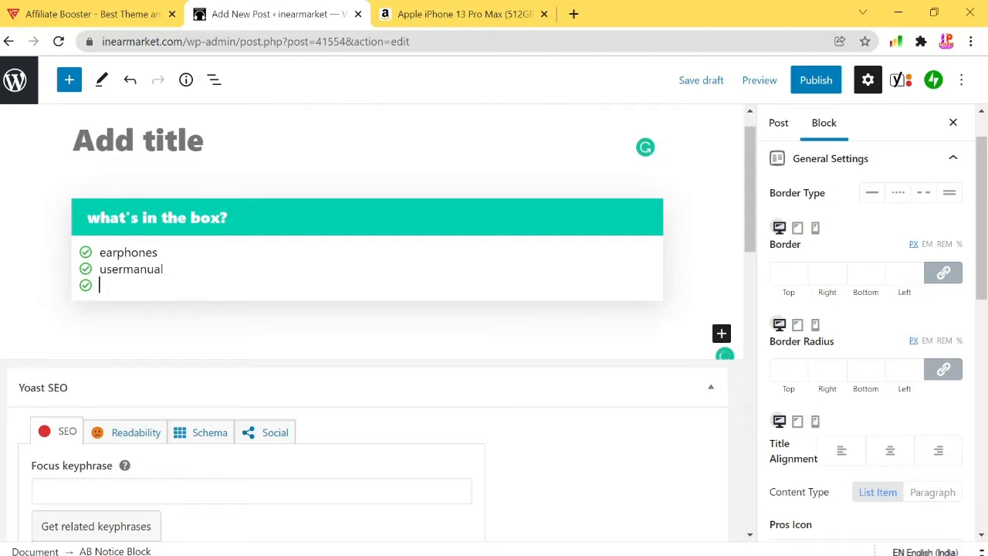
pyautogui.write('ex')
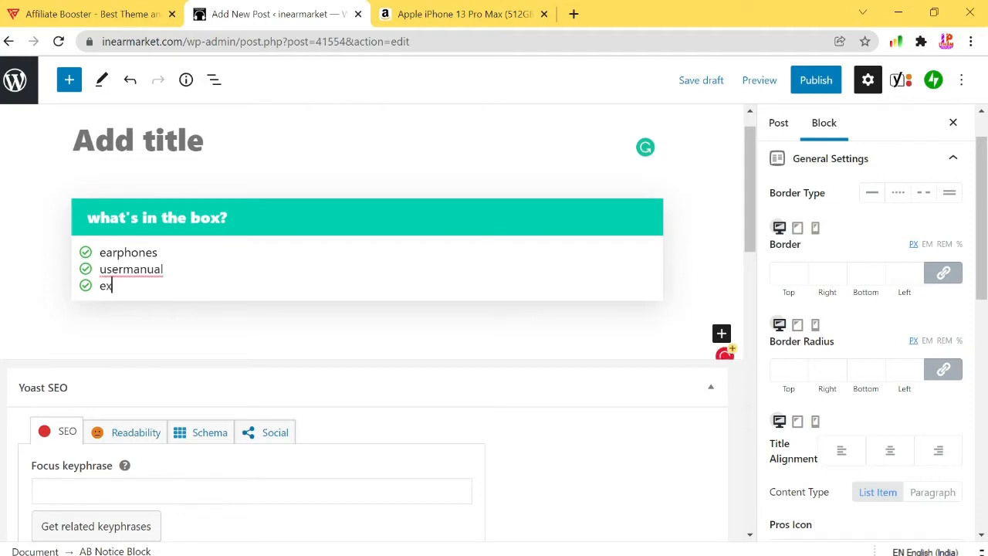
pyautogui.write('tra eartips')
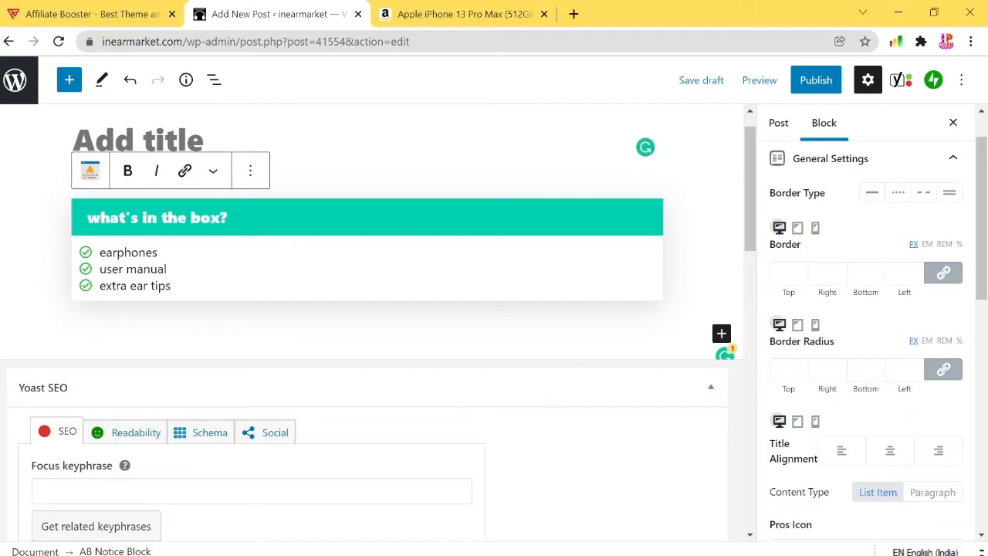
# Step: Try the blue, orange and red presets for the Notice Color, and set it to the custom teal #47a799
pyautogui.click(848, 159)
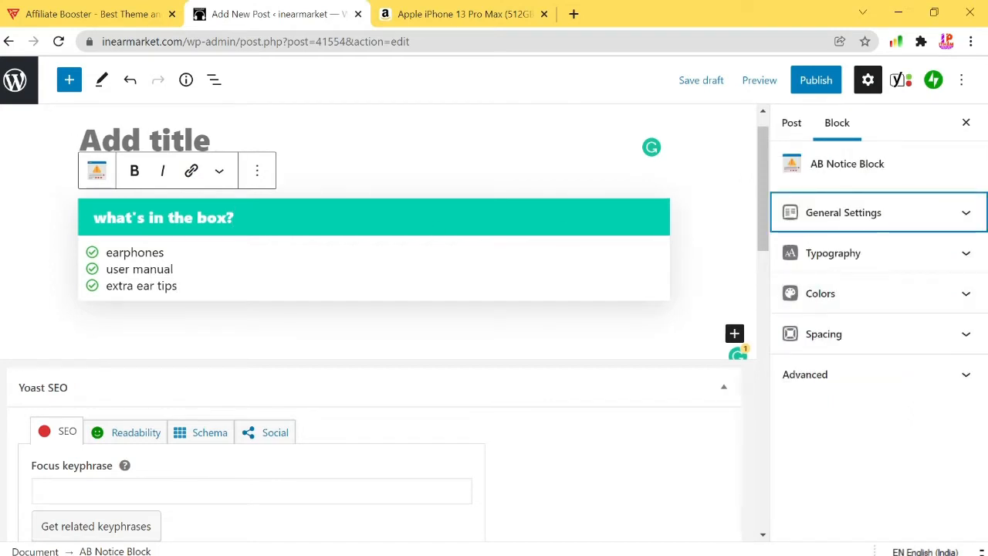
pyautogui.click(234, 218)
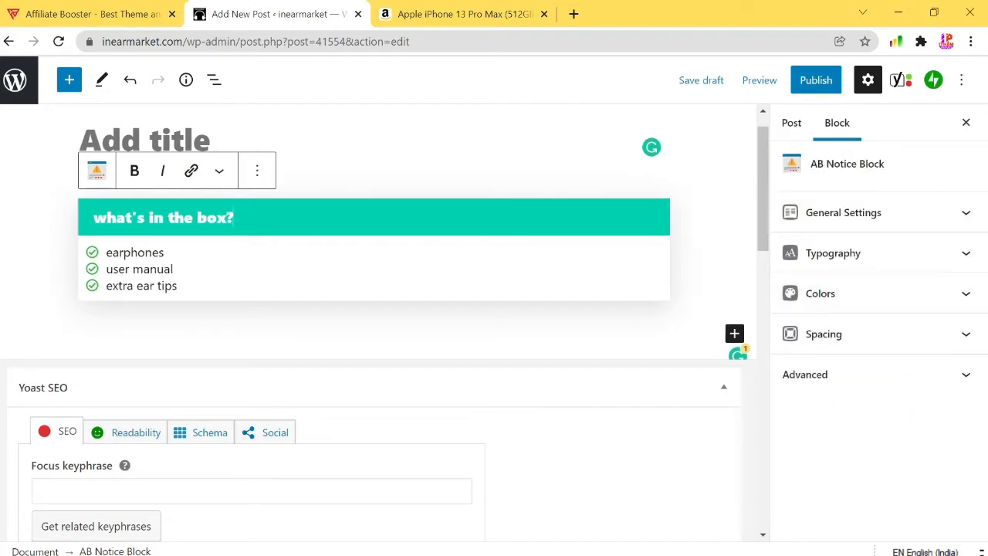
pyautogui.click(840, 295)
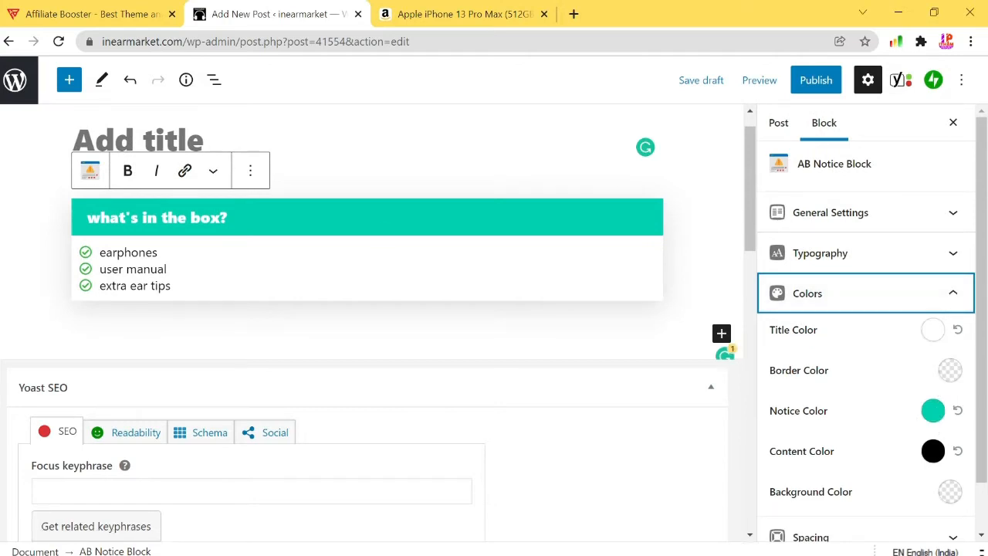
pyautogui.click(932, 413)
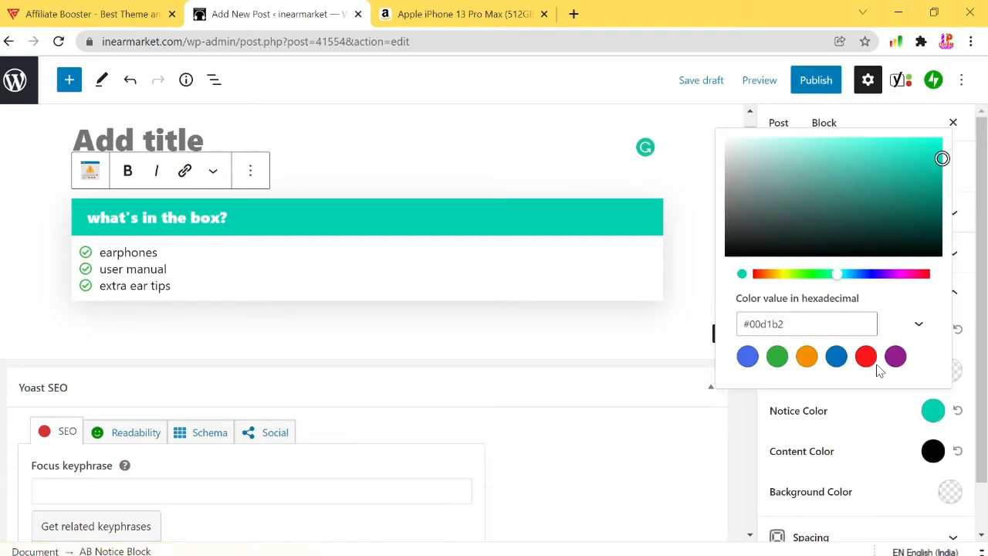
pyautogui.click(751, 361)
pyautogui.click(809, 363)
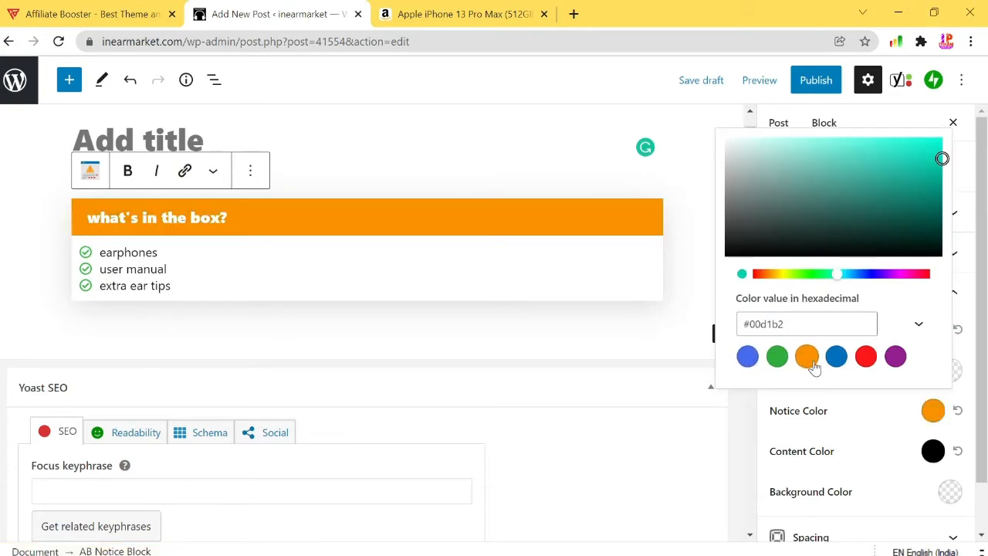
pyautogui.click(866, 361)
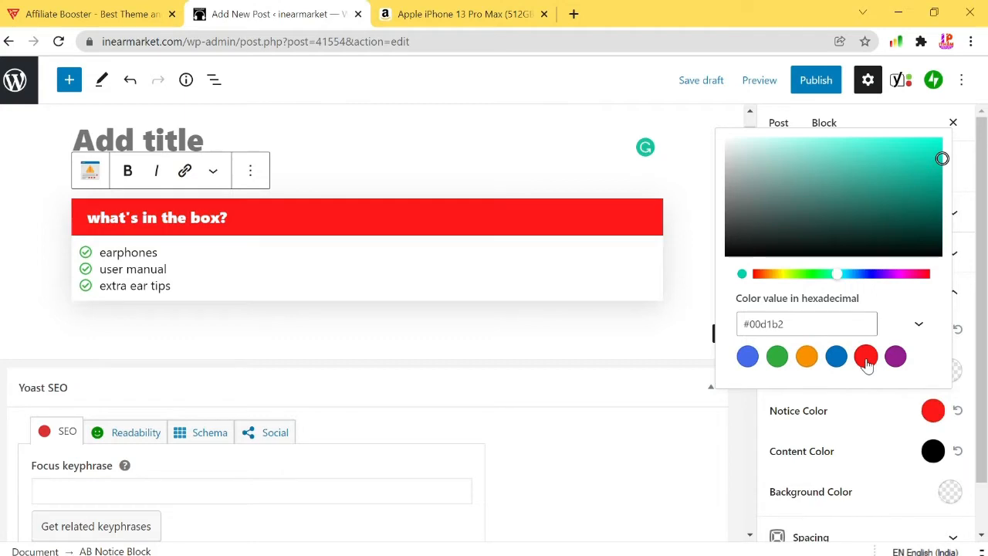
pyautogui.moveTo(863, 223); pyautogui.dragTo(880, 195)
pyautogui.click(846, 172)
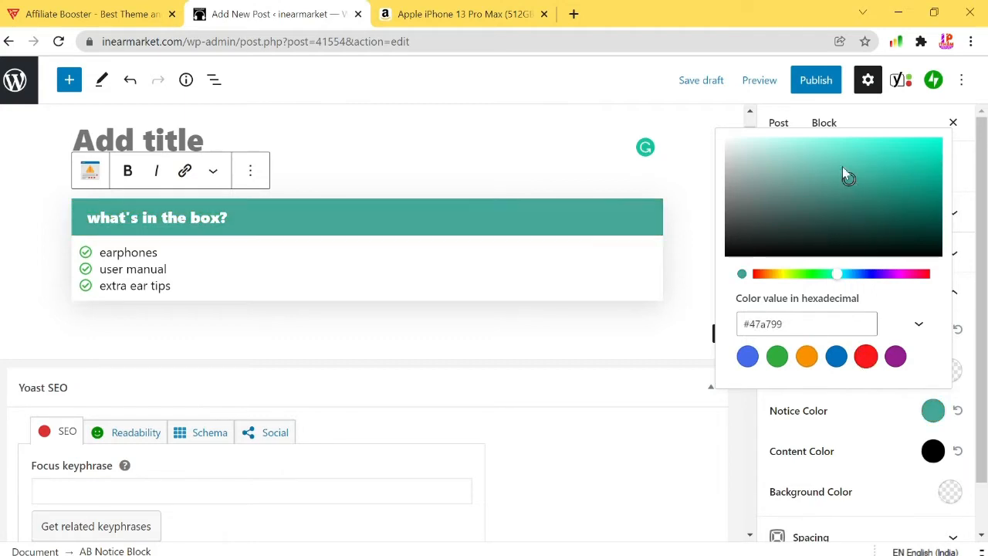
# Step: Try custom magenta, green and violet shades for the notice block's Notice Color, and set it to the royal blue preset
pyautogui.click(899, 275)
pyautogui.moveTo(900, 277); pyautogui.dragTo(914, 275)
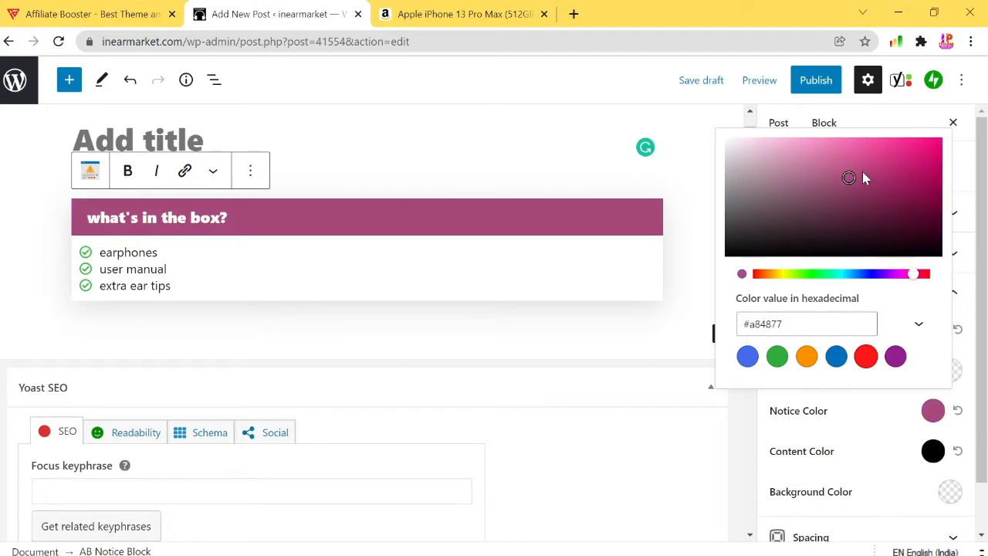
pyautogui.moveTo(864, 176); pyautogui.dragTo(873, 193)
pyautogui.click(827, 274)
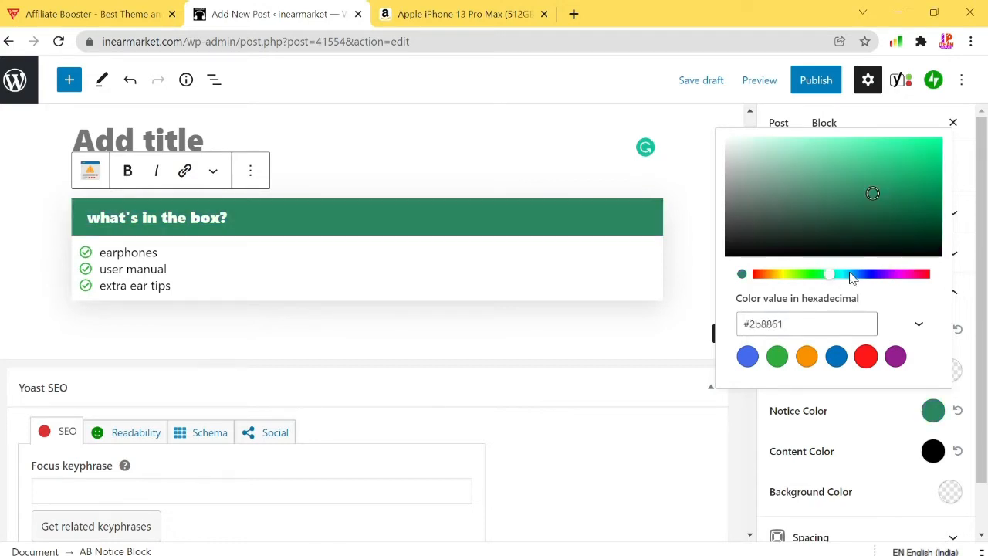
pyautogui.moveTo(852, 275); pyautogui.dragTo(875, 275)
pyautogui.click(839, 193)
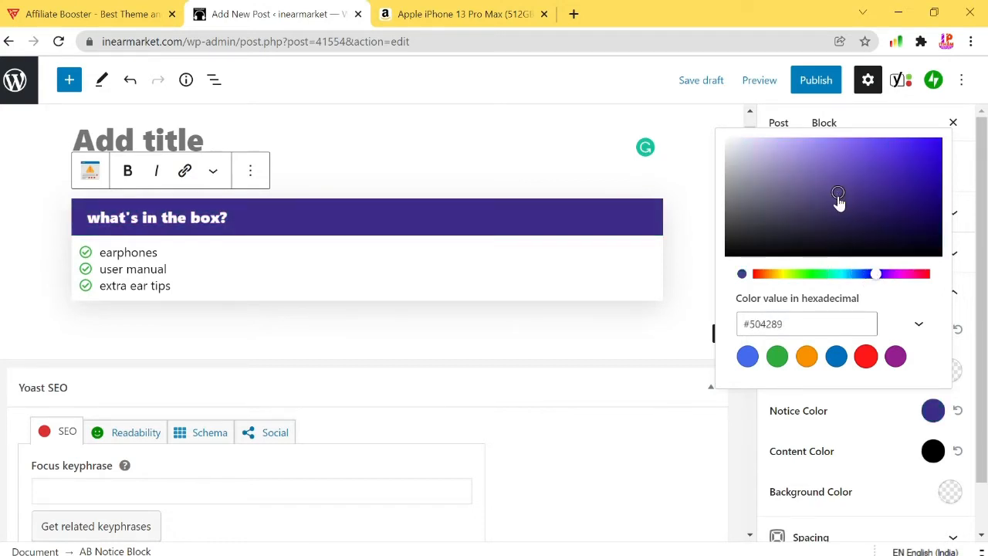
pyautogui.click(749, 357)
pyautogui.click(696, 229)
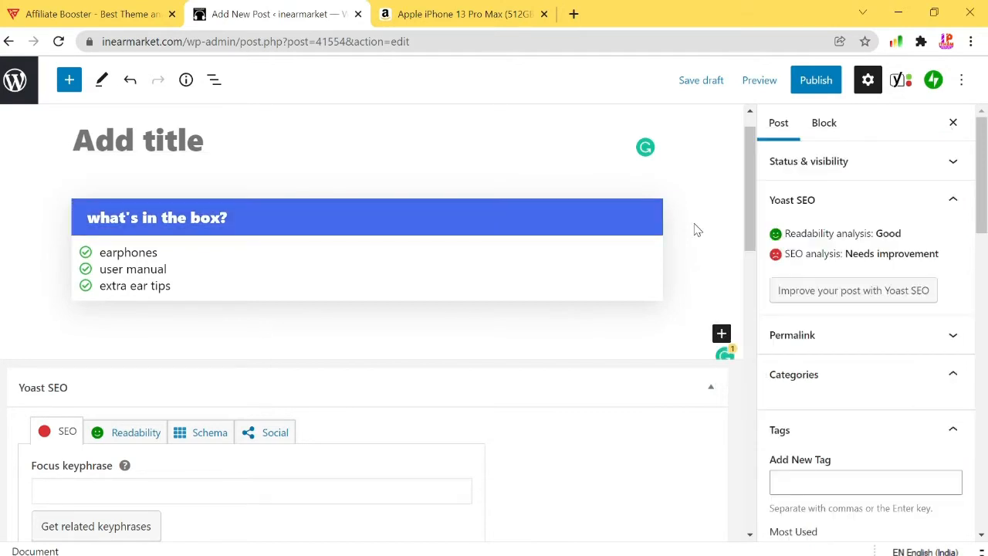
# Step: Set the notice block's Title Heading Tag to Heading 6 (h6)
pyautogui.click(649, 263)
pyautogui.click(856, 216)
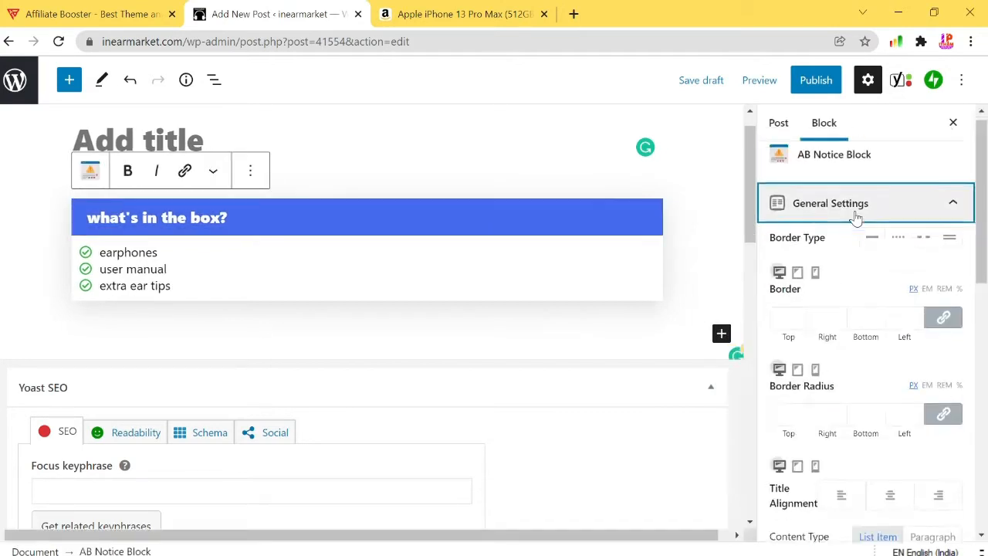
pyautogui.scroll(-1, 855, 224)
pyautogui.scroll(1, 928, 219)
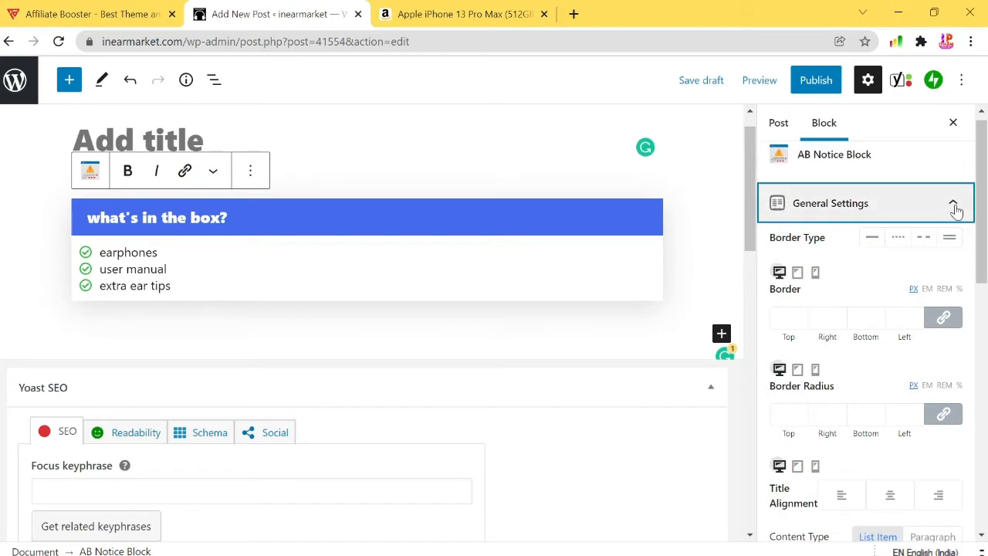
pyautogui.click(954, 207)
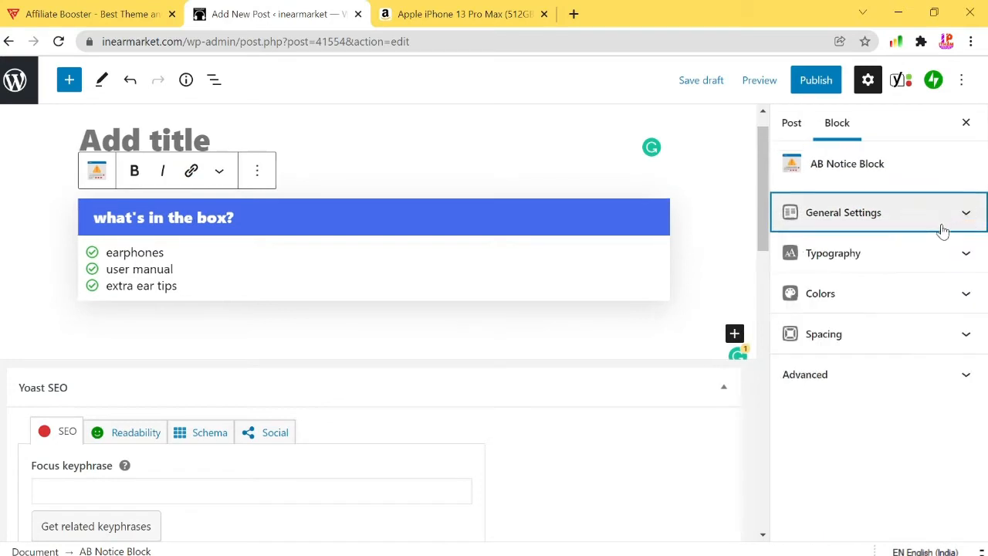
pyautogui.click(872, 255)
pyautogui.click(903, 307)
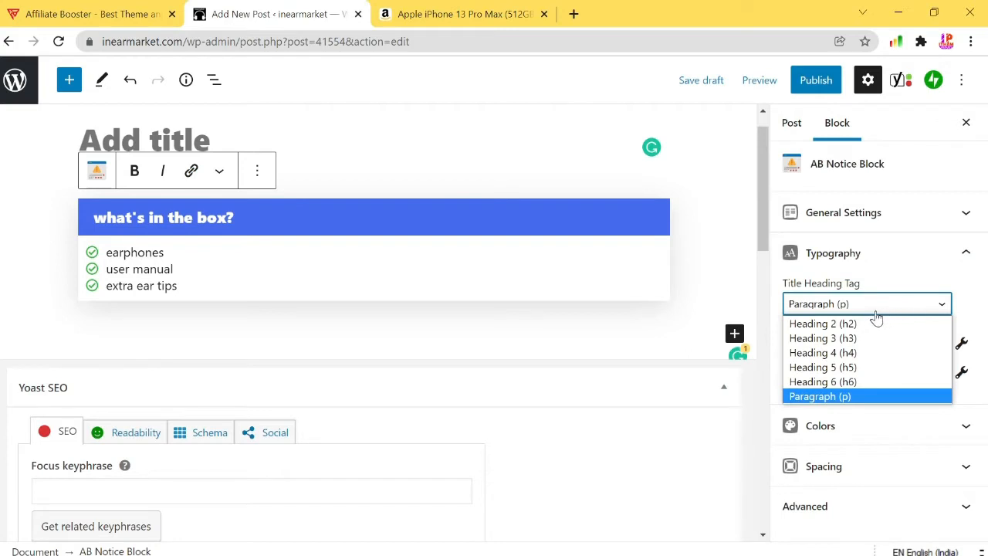
pyautogui.click(844, 384)
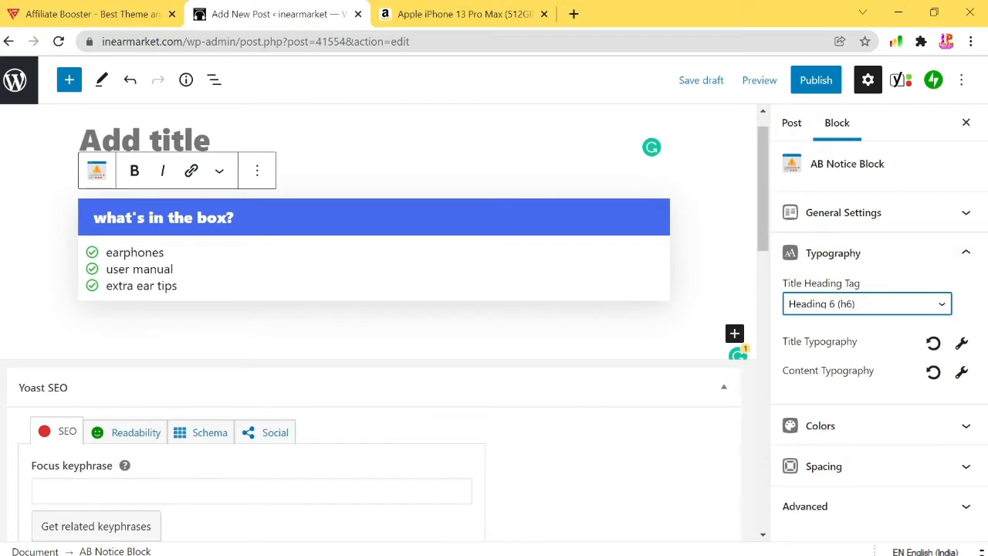
pyautogui.click(963, 255)
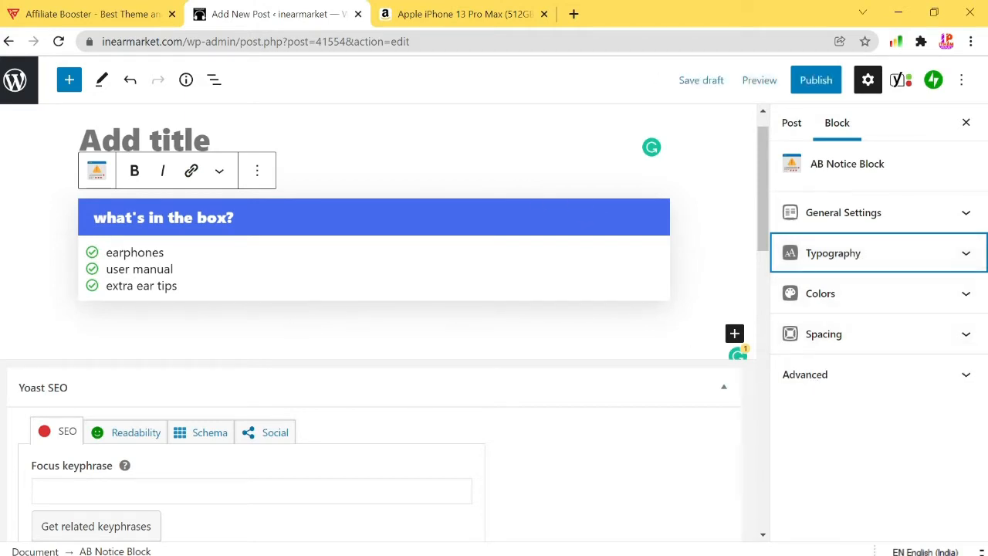
# Step: Insert an AB - Top Pick Specs block in the empty paragraph below the notice block
pyautogui.click(374, 333)
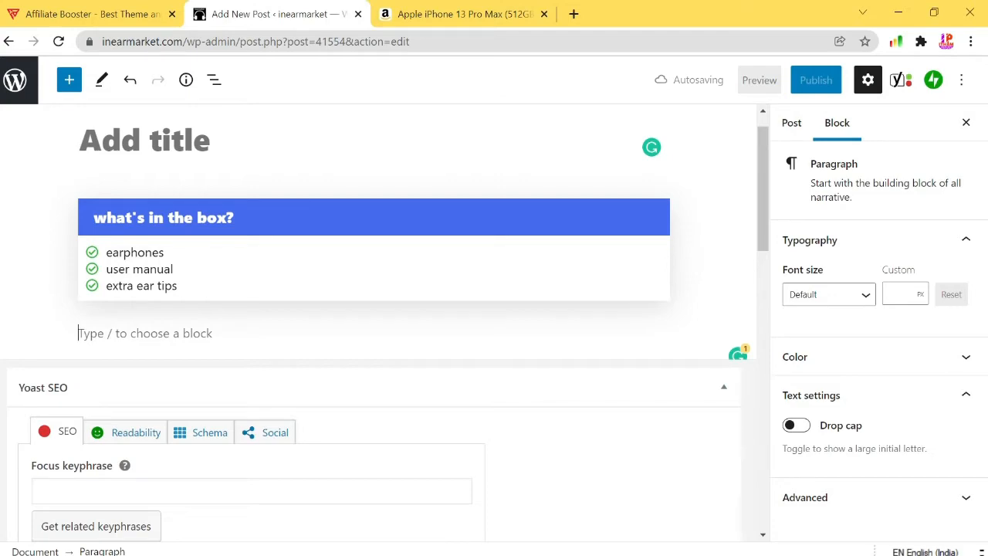
pyautogui.write('/')
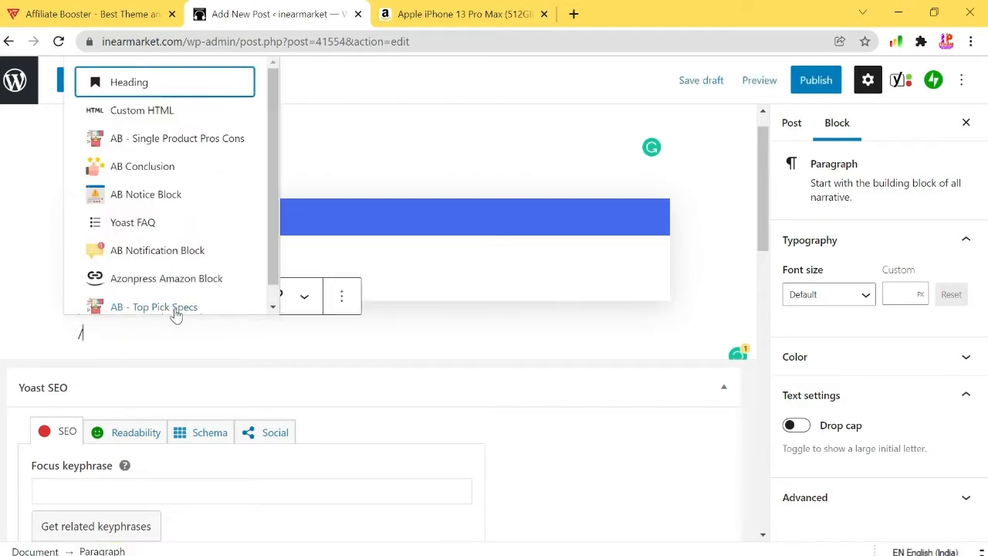
pyautogui.click(176, 310)
pyautogui.scroll(-2, 697, 289)
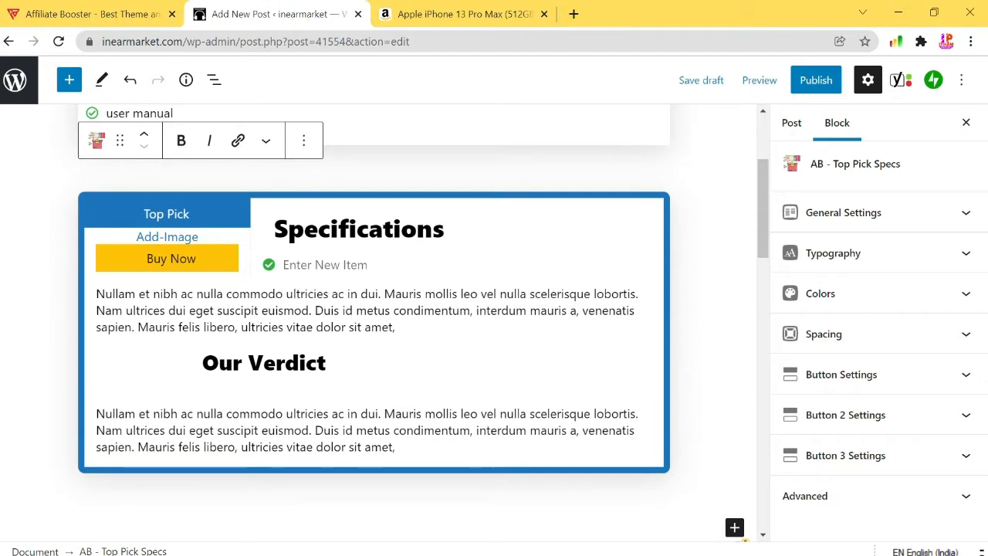
pyautogui.click(299, 362)
pyautogui.click(314, 430)
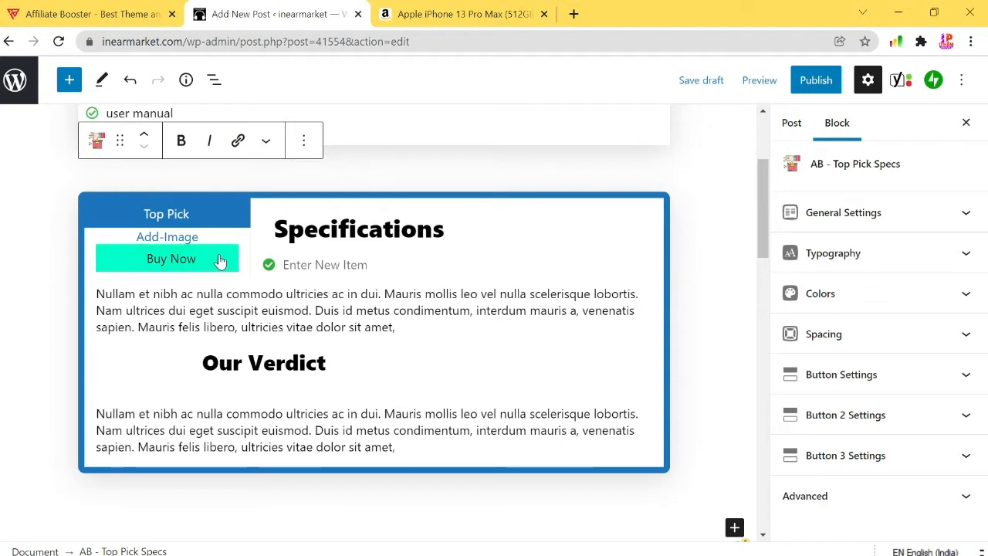
# Step: Replace the "Top Pick" label of the specs block with "value for money product"
pyautogui.click(193, 217)
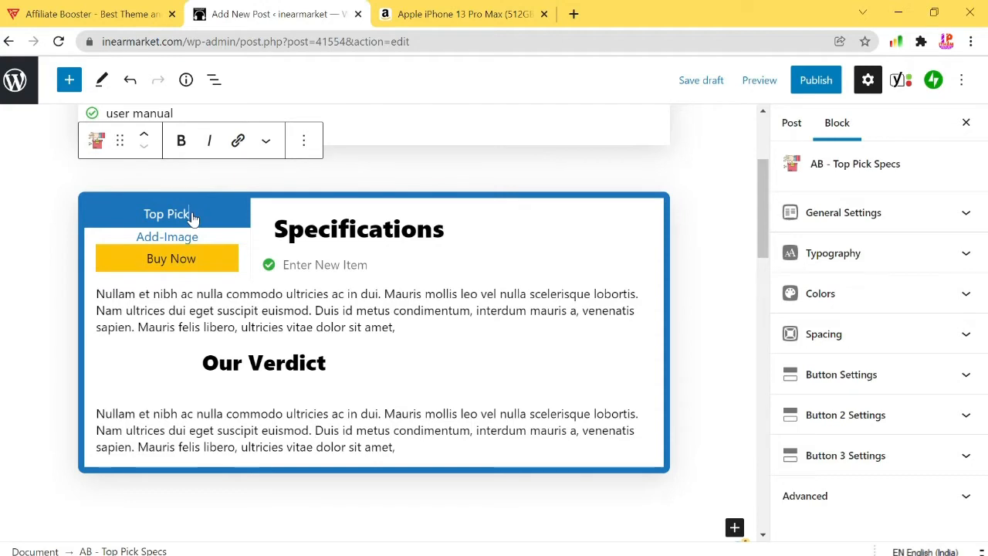
pyautogui.press('BackSpace')
pyautogui.press('BackSpace')
pyautogui.press('BackSpace')
pyautogui.press('BackSpace')
pyautogui.press('BackSpace')
pyautogui.press('BackSpace')
pyautogui.press('BackSpace')
pyautogui.press('BackSpace')
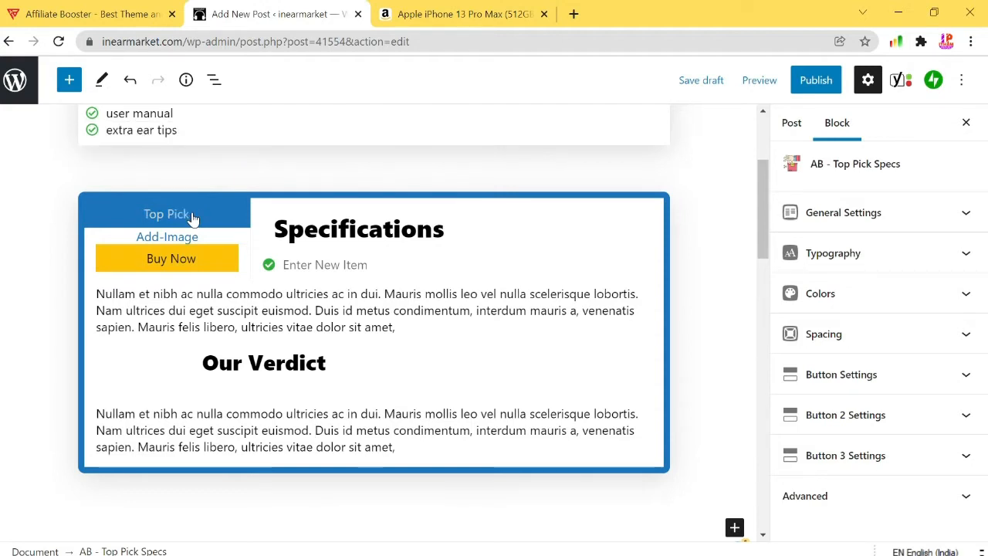
pyautogui.write('val')
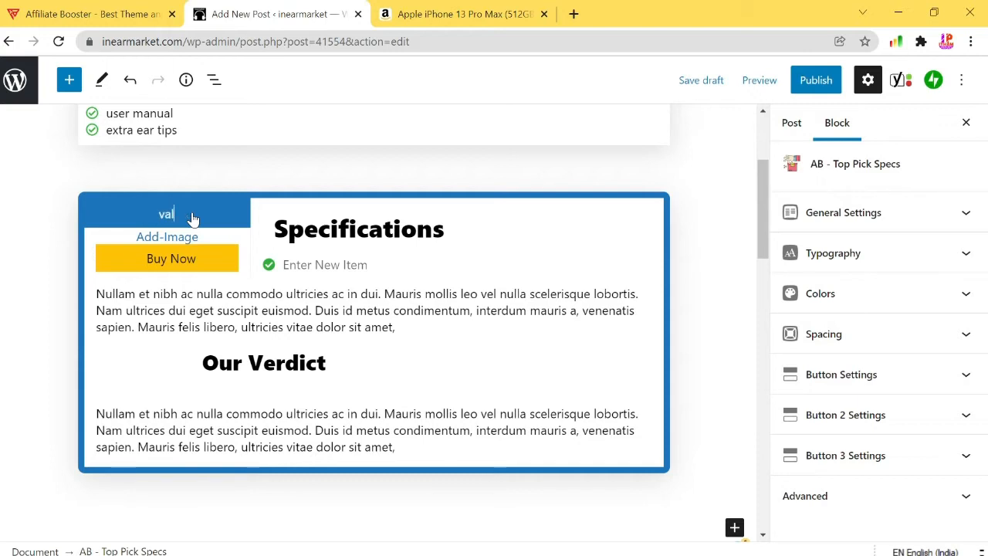
pyautogui.write('ue for money pr')
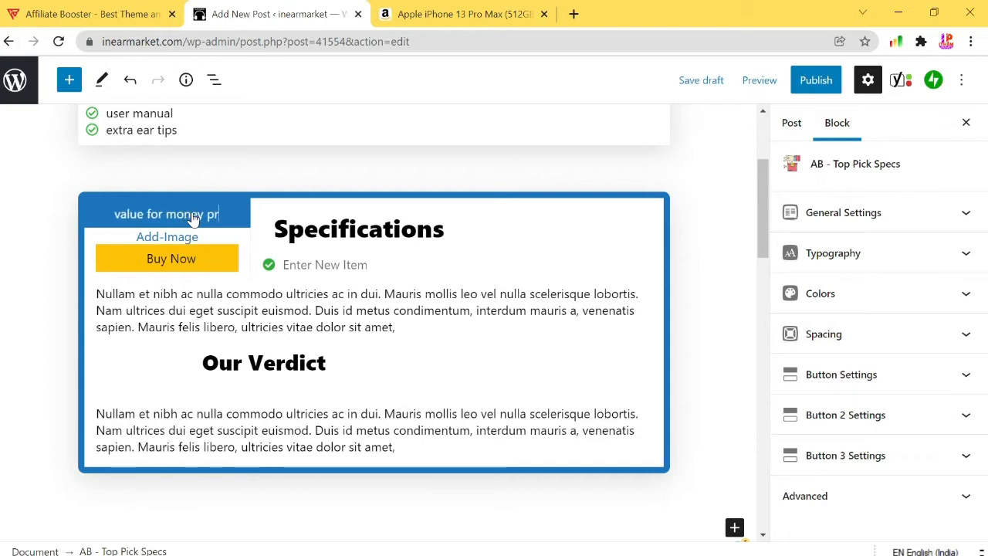
pyautogui.write('oduct')
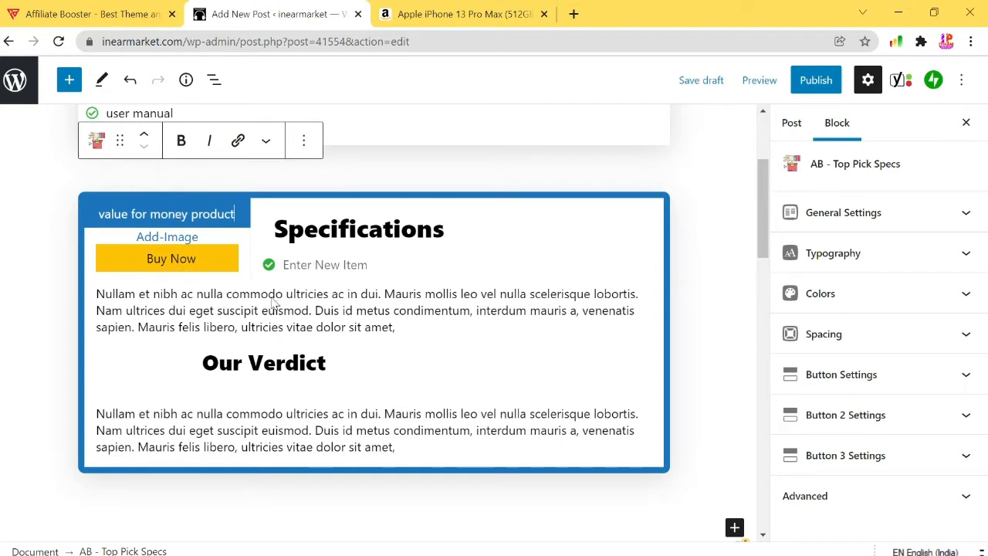
# Step: Try the solid thumbs-up, thumbs-down, boxed cross and prohibition icons as the List Icon of the specs block
pyautogui.click(368, 228)
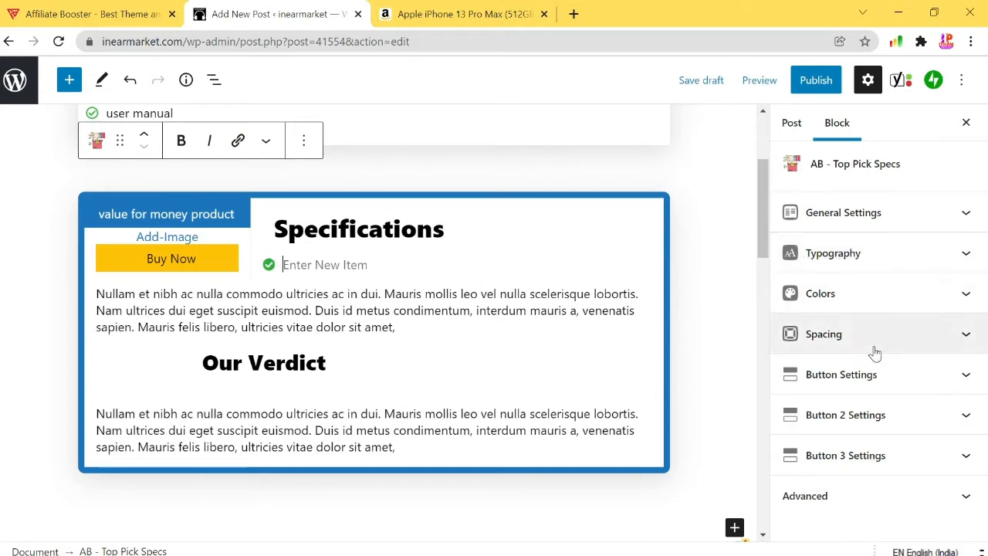
pyautogui.click(860, 223)
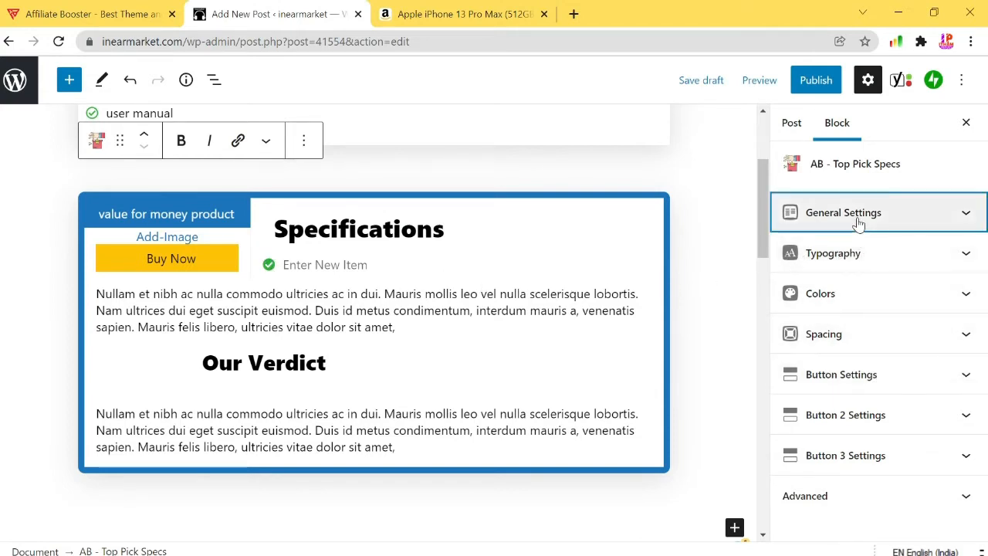
pyautogui.scroll(-6, 895, 339)
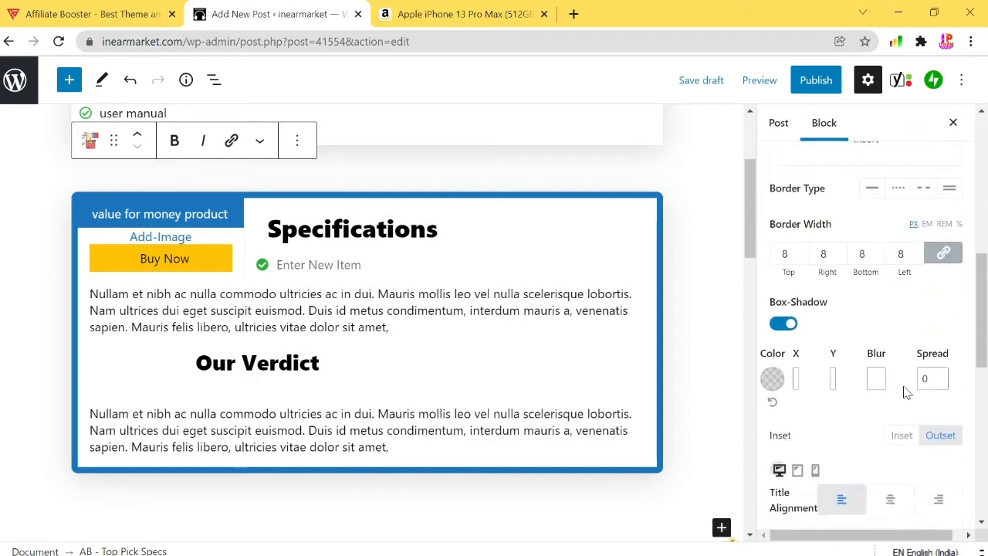
pyautogui.scroll(-5, 907, 392)
pyautogui.scroll(-1, 818, 338)
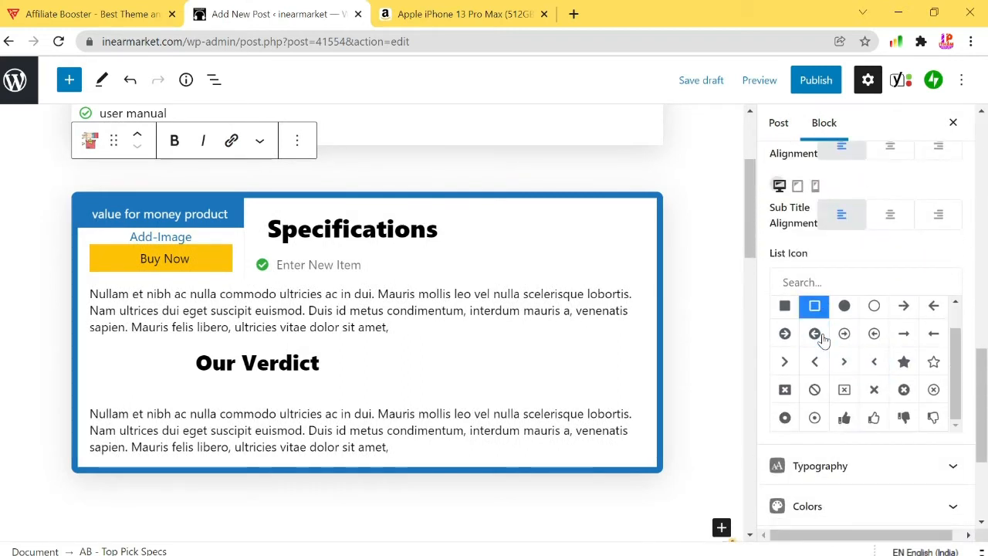
pyautogui.click(845, 421)
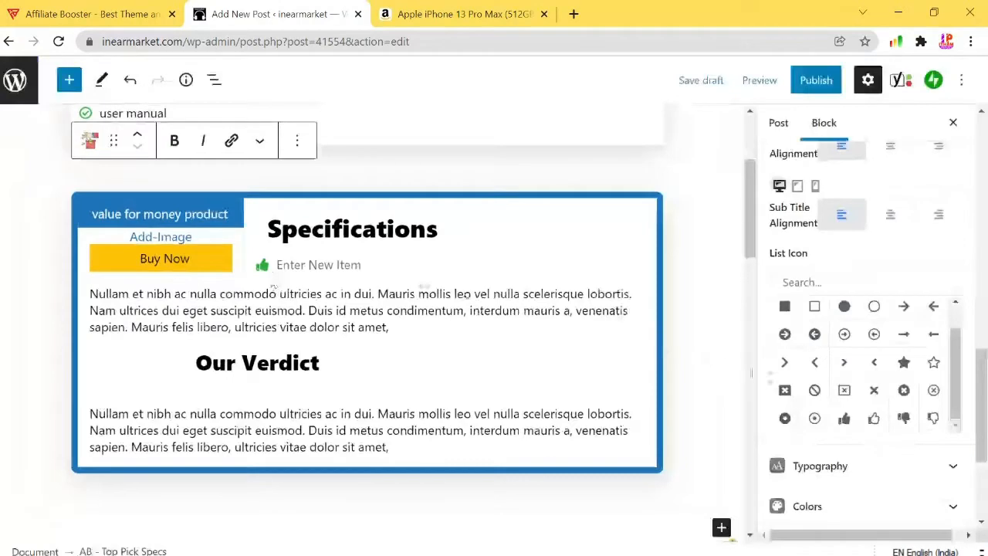
pyautogui.click(904, 417)
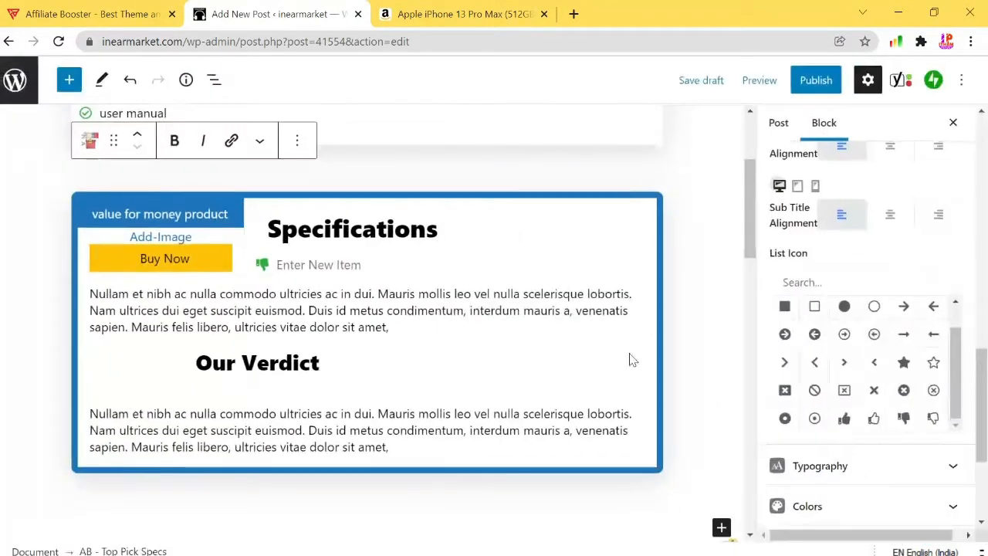
pyautogui.click(785, 392)
pyautogui.click(815, 392)
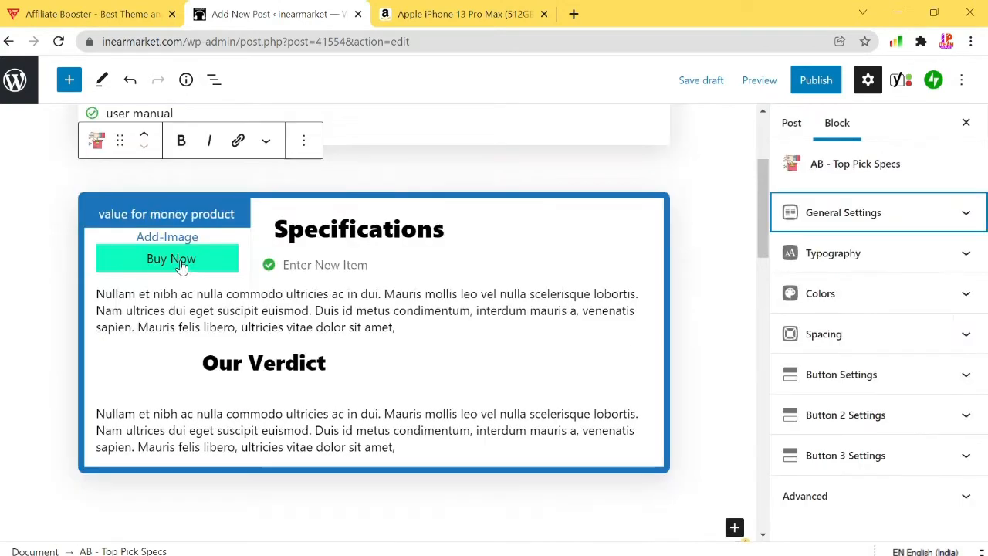
# Step: Set the specs block's Design Type to Dynamic and insert a Custom HTML block in its image area
pyautogui.click(942, 216)
pyautogui.scroll(-3, 934, 293)
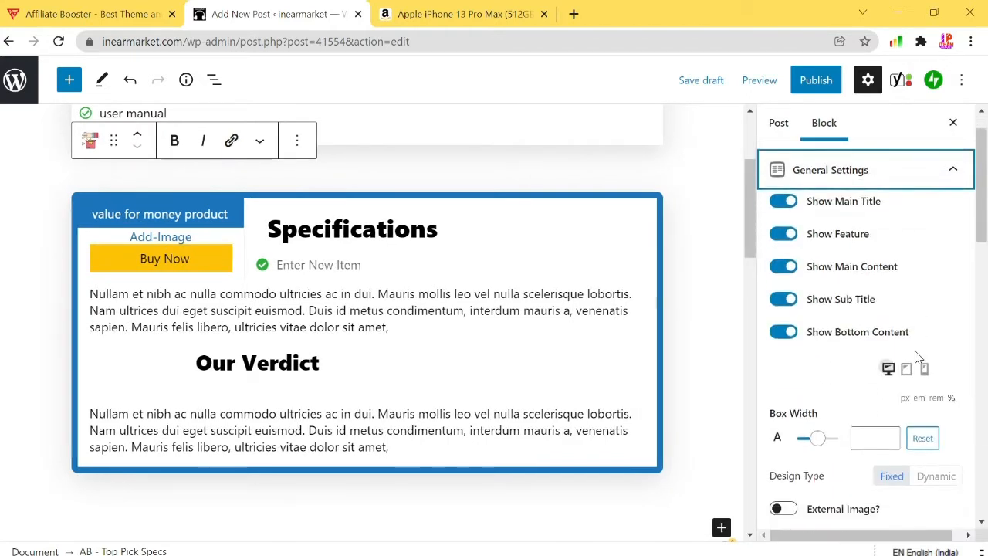
pyautogui.click(942, 289)
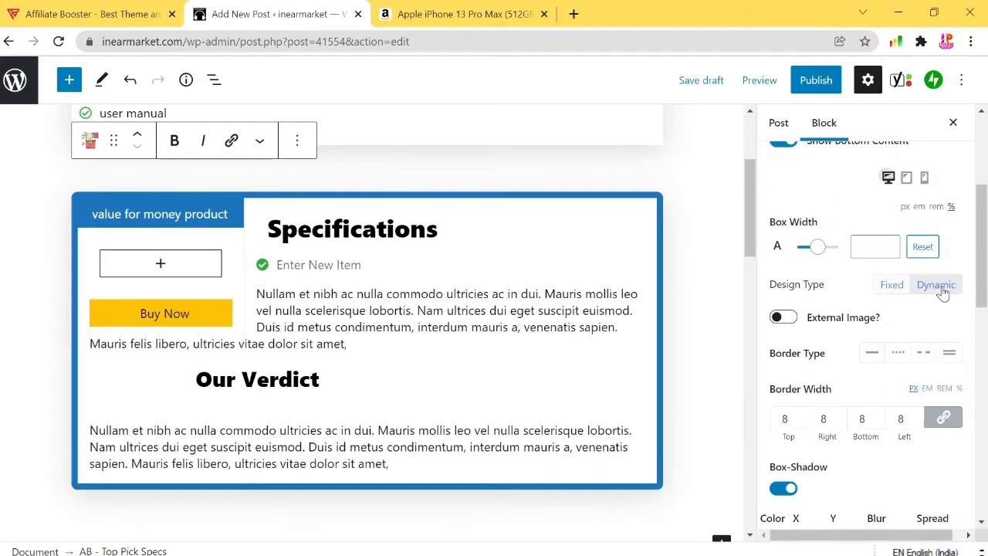
pyautogui.click(161, 264)
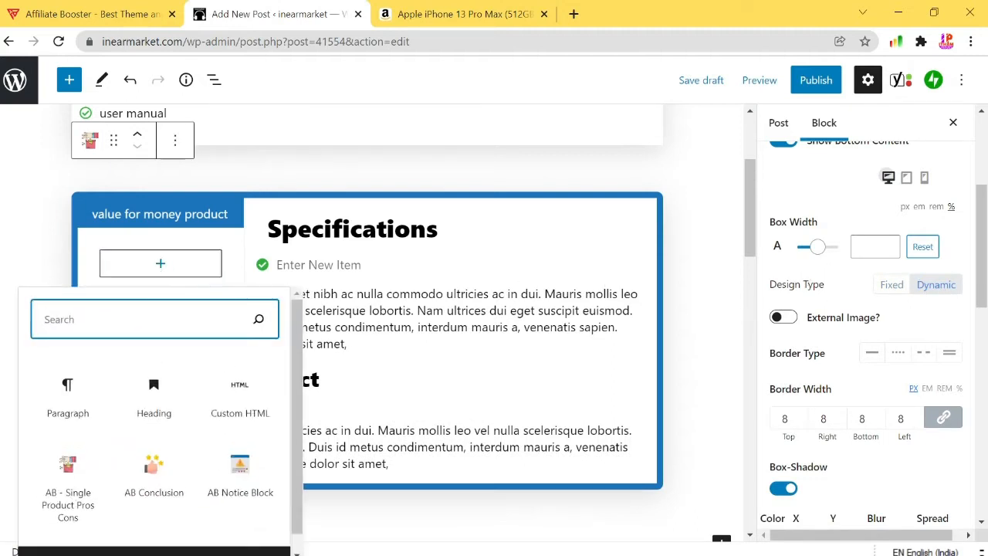
pyautogui.click(240, 399)
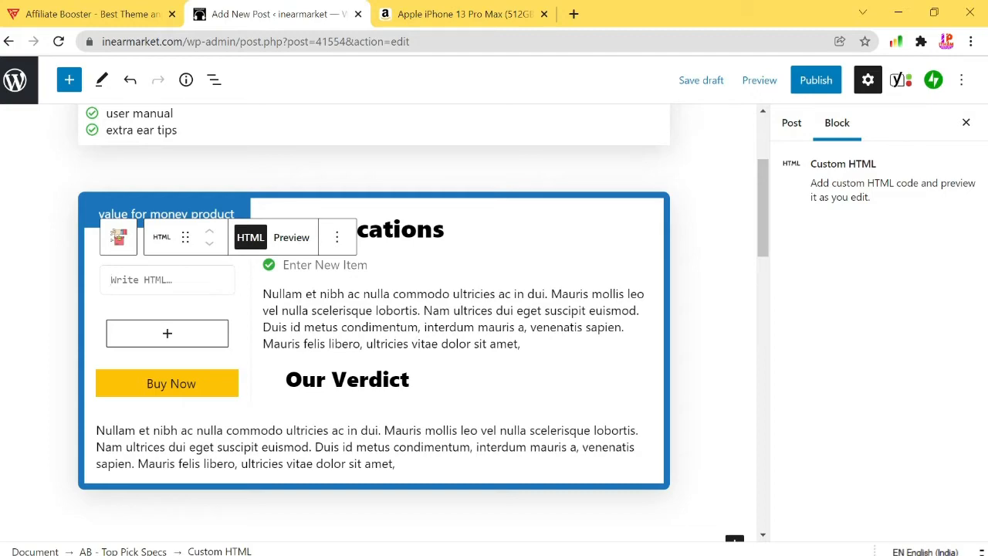
# Step: Switch to the Amazon page of the Apple iPhone 13 Pro Max and generate a SiteStripe image link in the Large size
pyautogui.click(432, 16)
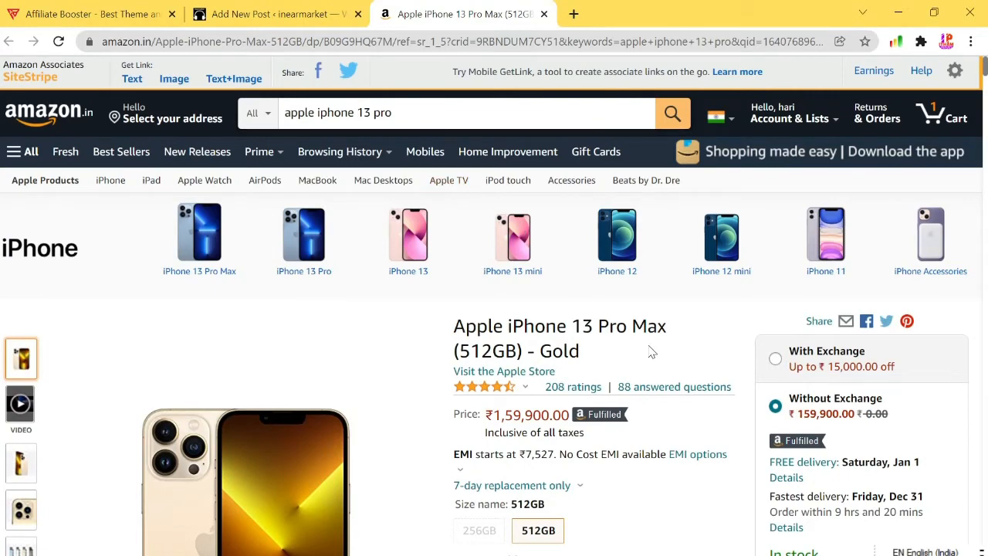
pyautogui.scroll(-4, 651, 347)
pyautogui.scroll(3, 554, 294)
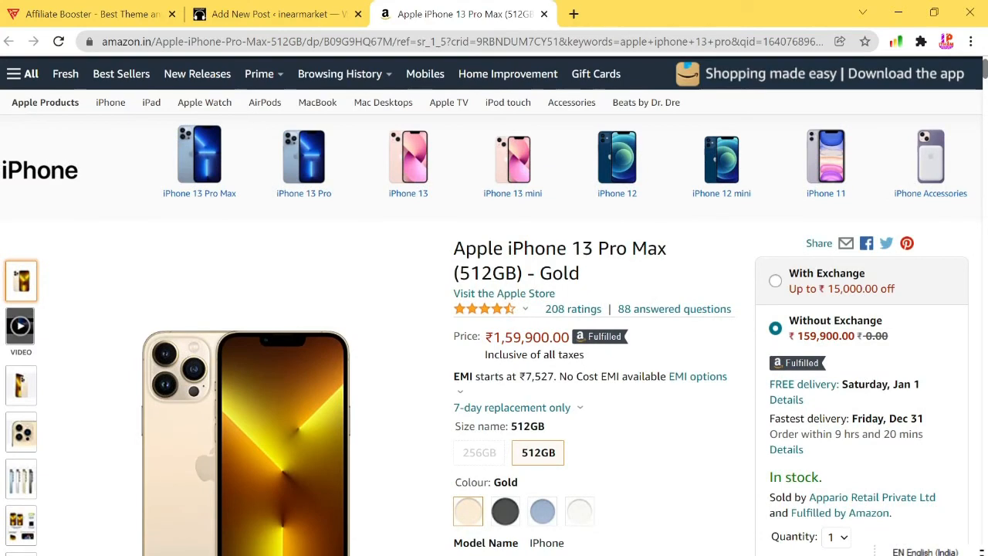
pyautogui.scroll(1, 563, 301)
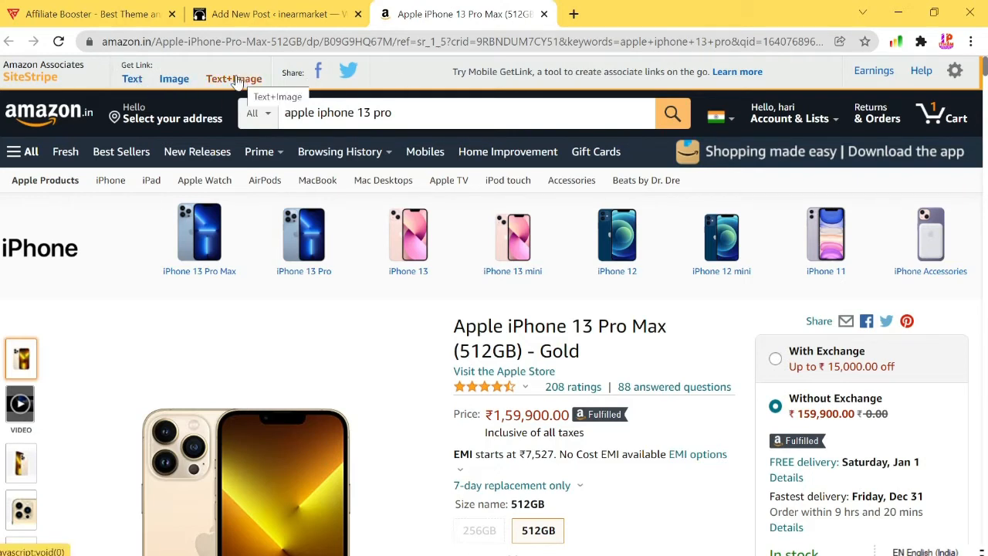
pyautogui.click(175, 81)
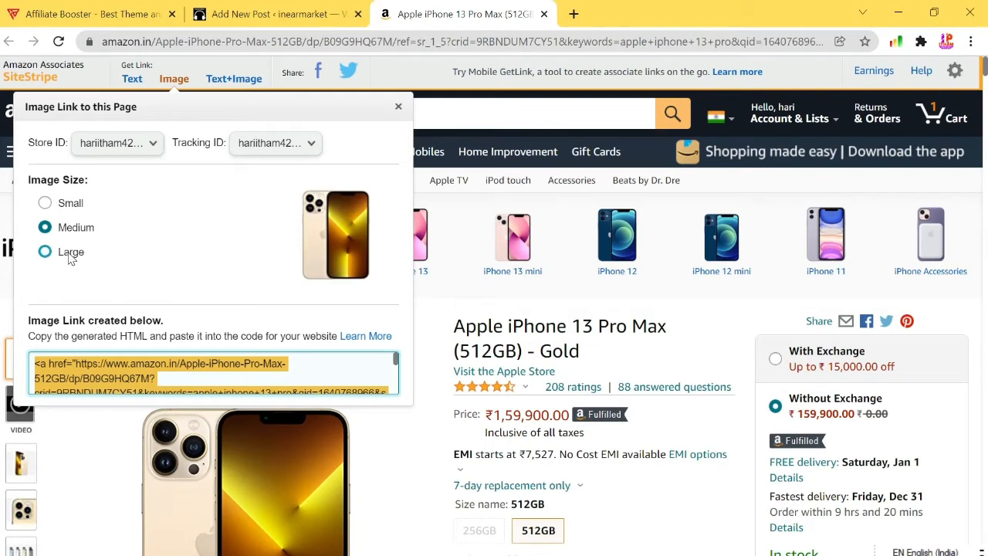
pyautogui.click(45, 253)
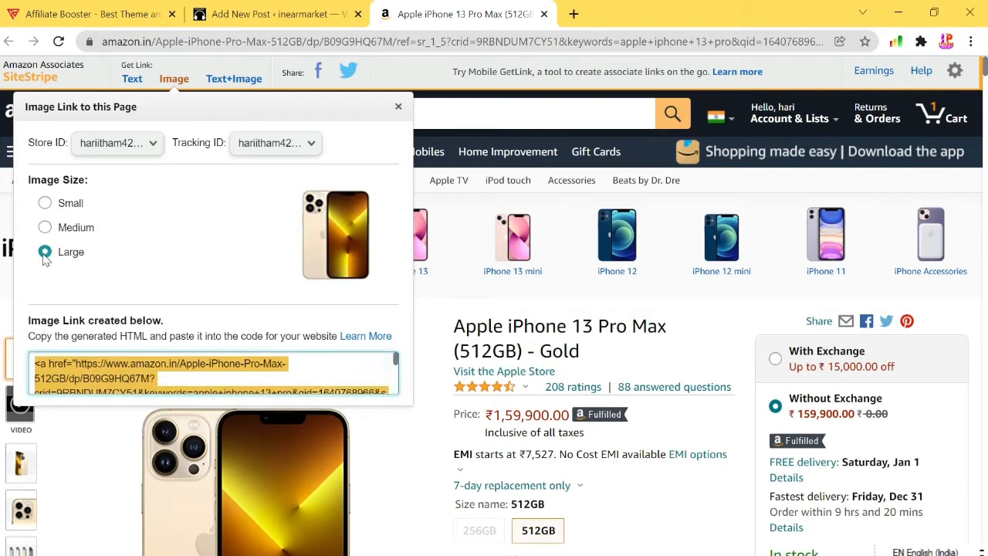
# Step: Copy the generated image link HTML and paste it into the Custom HTML block of the specs block in the WordPress post editor
pyautogui.scroll(-2, 45, 259)
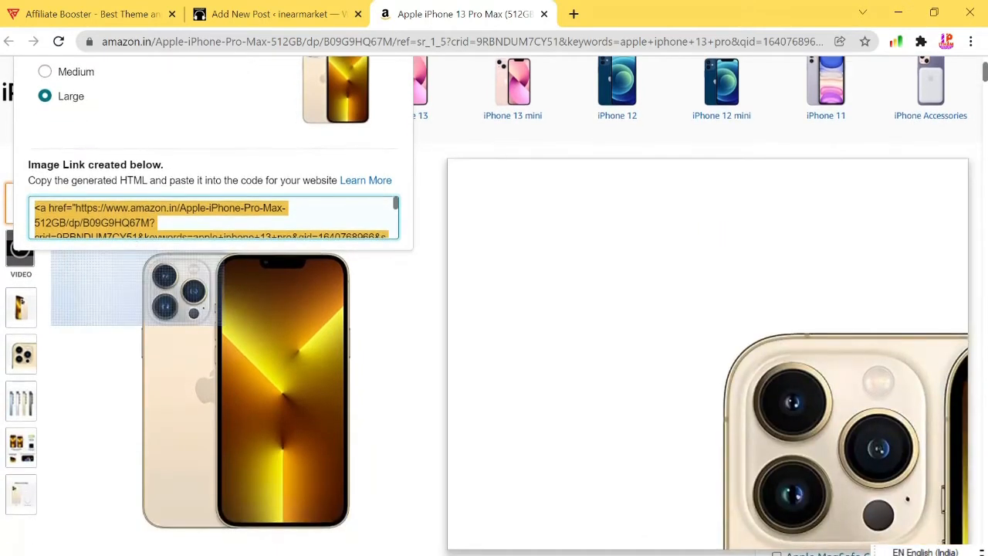
pyautogui.rightClick(113, 213)
pyautogui.click(138, 221)
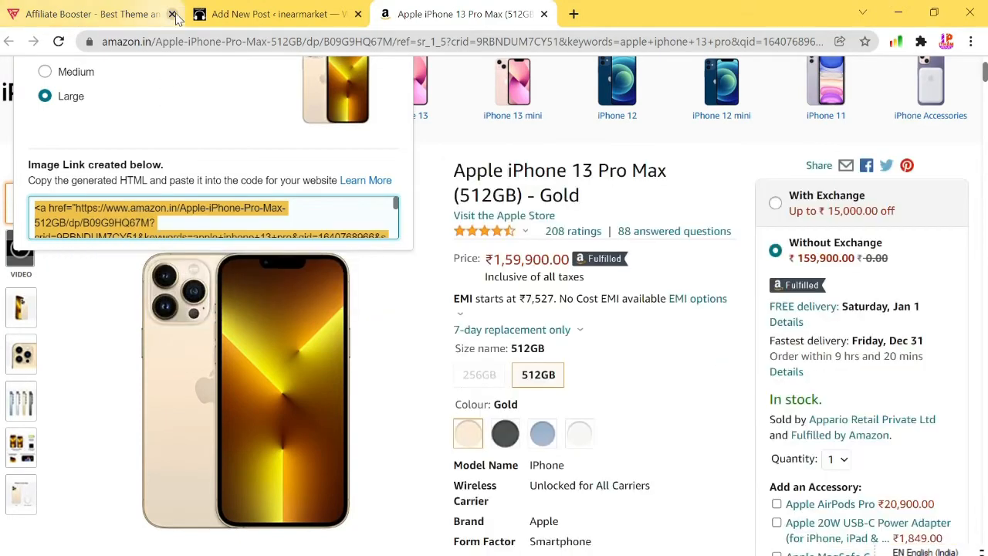
pyautogui.click(254, 16)
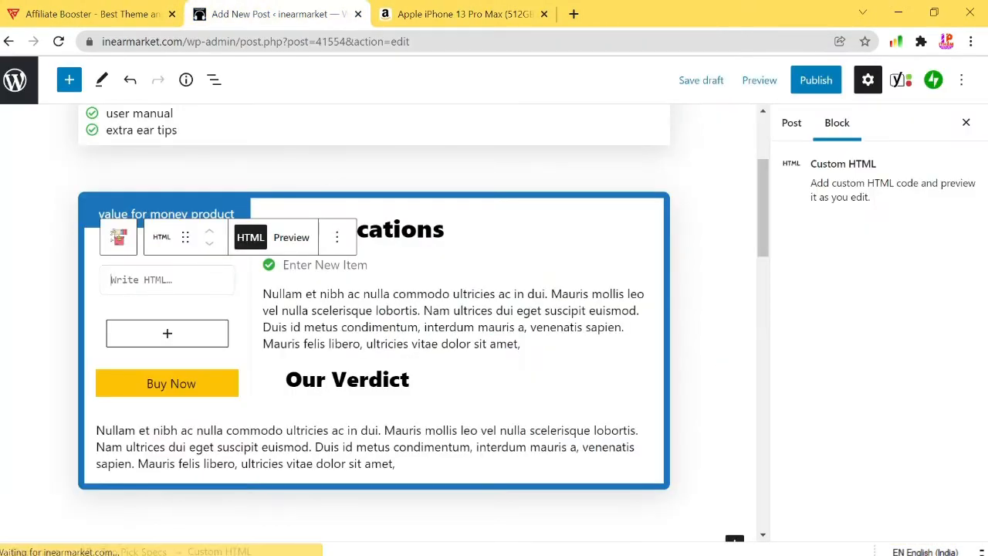
pyautogui.rightClick(165, 280)
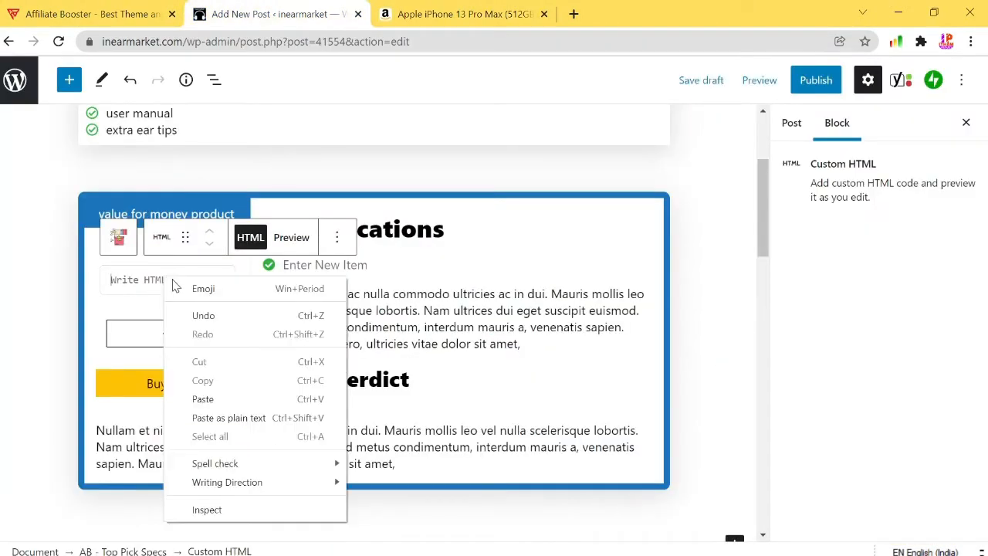
pyautogui.click(203, 400)
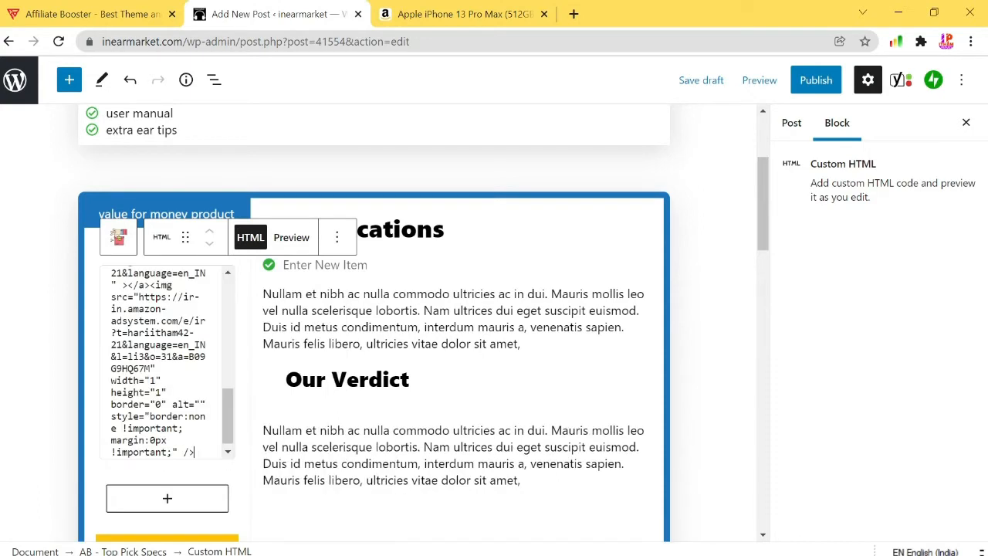
# Step: Preview the Custom HTML block and check the whole iPhone image inside the specs block
pyautogui.click(289, 238)
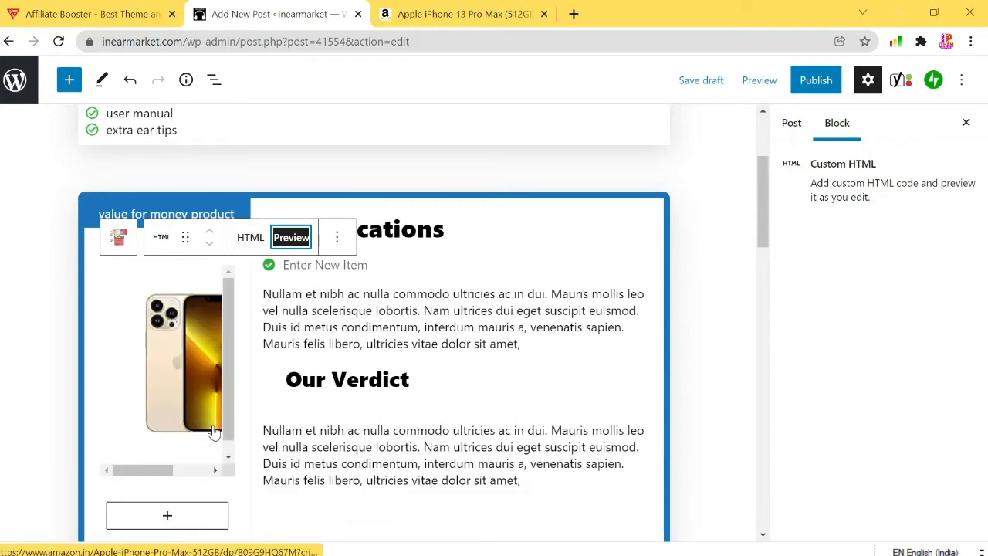
pyautogui.moveTo(170, 470)
pyautogui.mouseDown()
pyautogui.moveTo(199, 478)
pyautogui.moveTo(188, 479)
pyautogui.mouseUp()
pyautogui.scroll(-1, 285, 309)
pyautogui.click(286, 303)
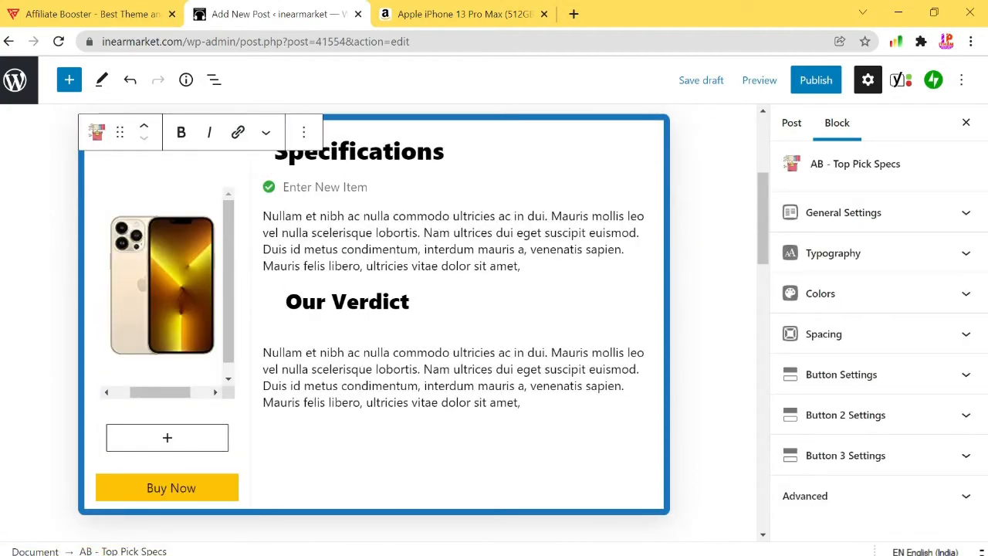
pyautogui.click(48, 287)
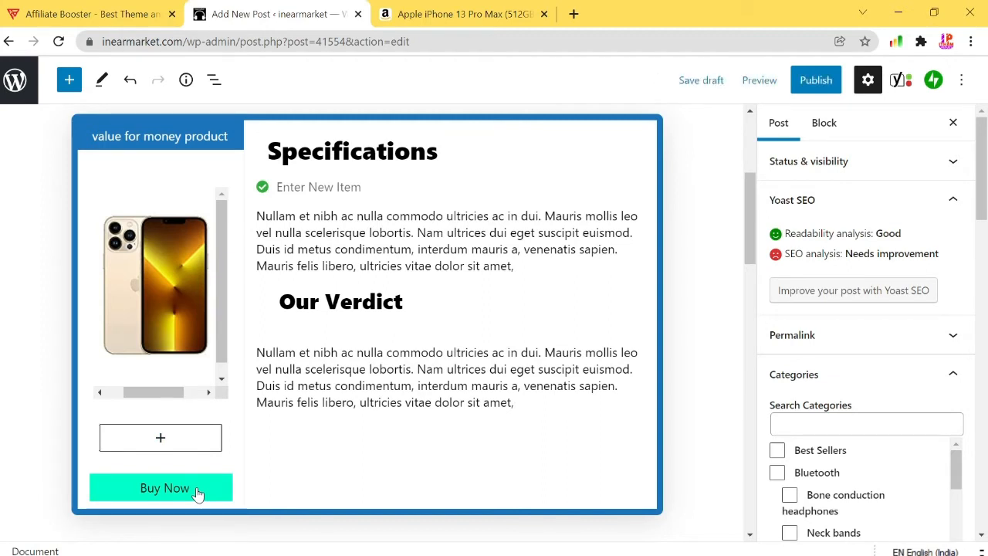
# Step: Set the specs block's Button Text to "check price on Amazon"
pyautogui.click(324, 472)
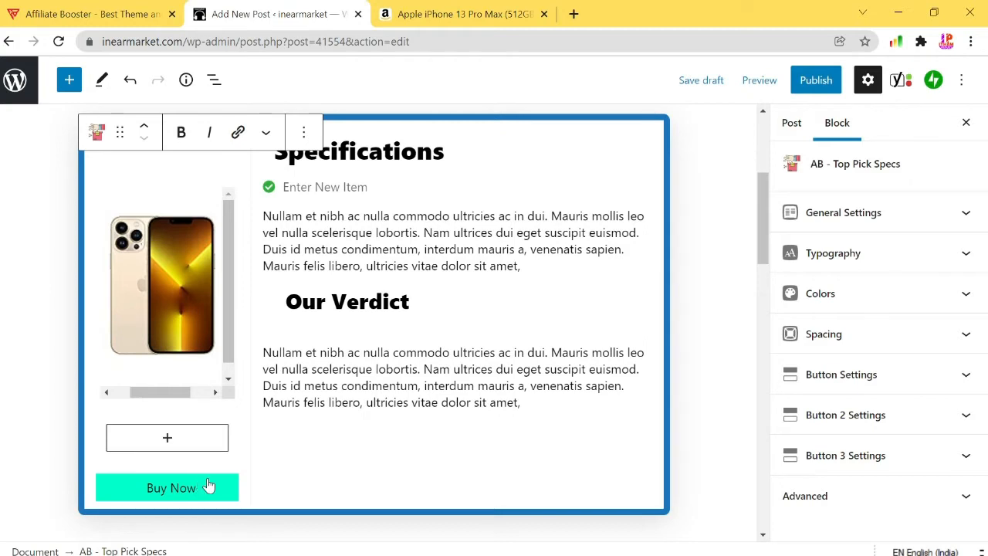
pyautogui.click(842, 374)
pyautogui.scroll(-1, 801, 396)
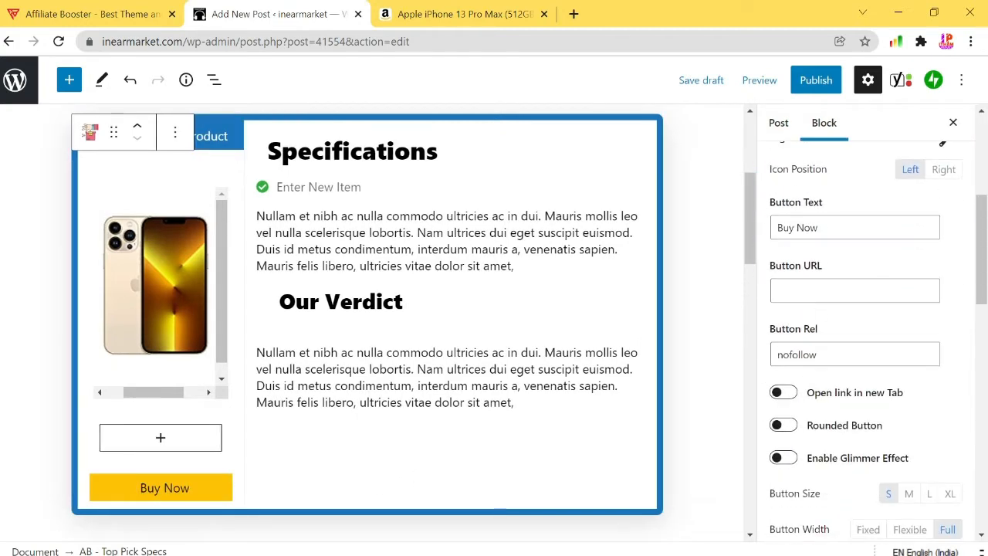
pyautogui.click(825, 228)
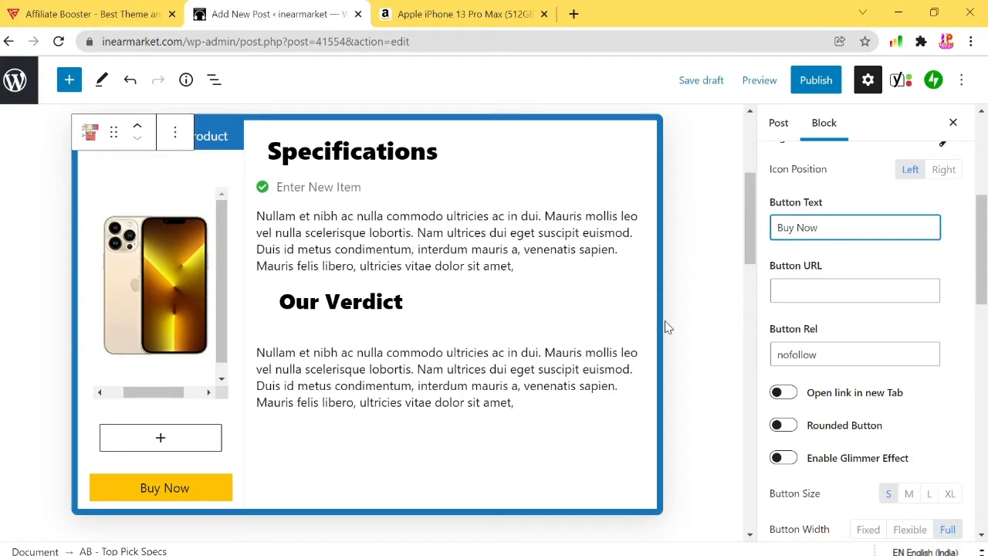
pyautogui.hotkey('ctrl', 'a')
pyautogui.press('BackSpace')
pyautogui.write('check p')
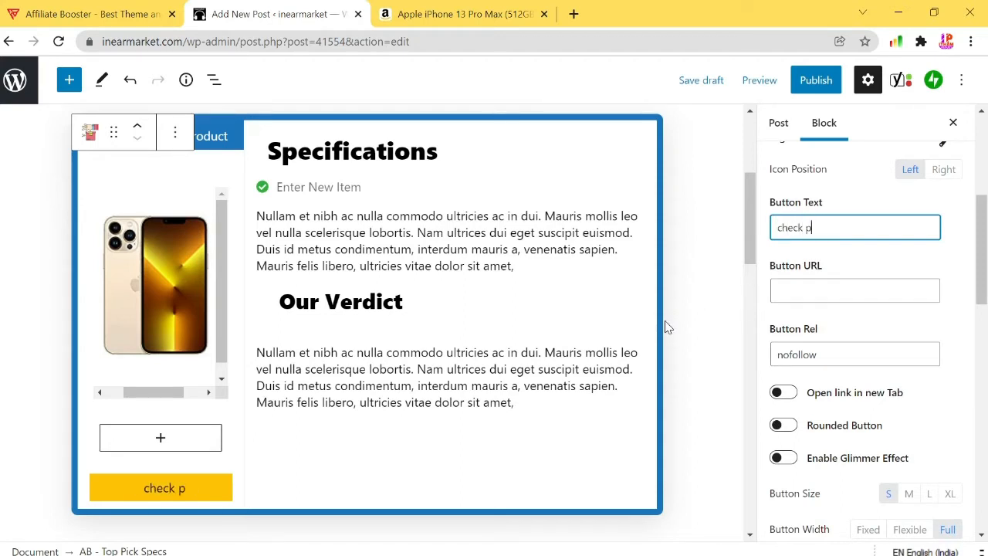
pyautogui.write('rice on ')
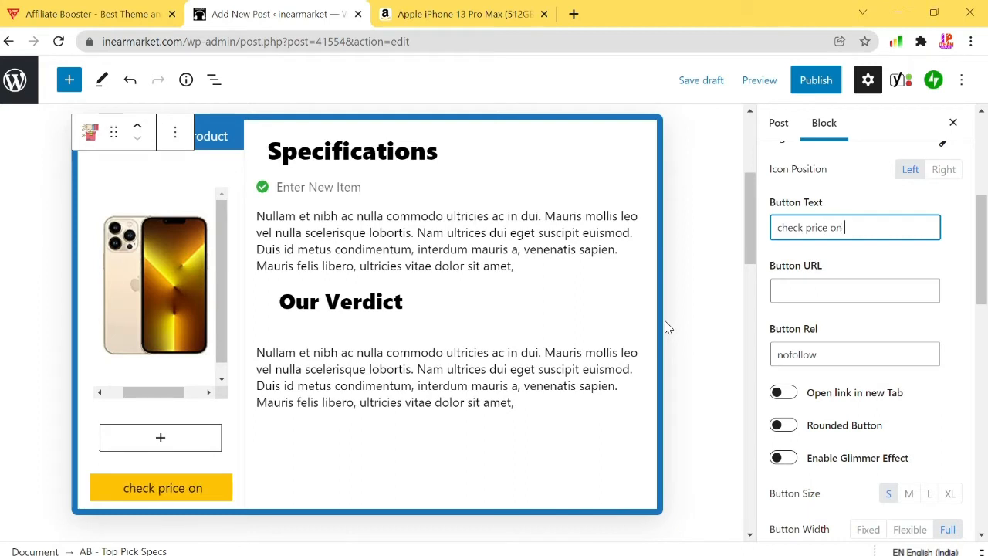
pyautogui.write('Amazon')
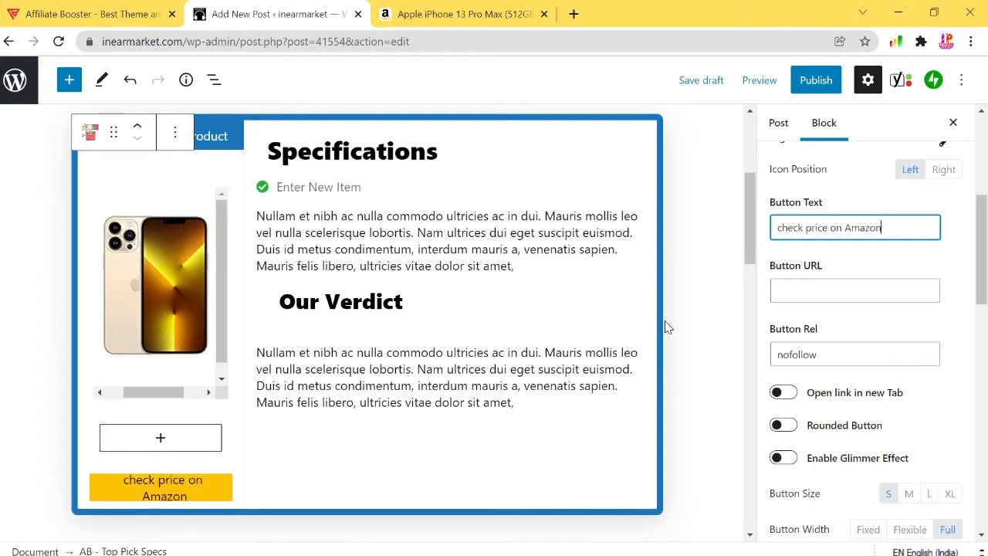
# Step: Switch to the Amazon iPhone page, close the image link window and copy a SiteStripe short text link for the product
pyautogui.click(425, 8)
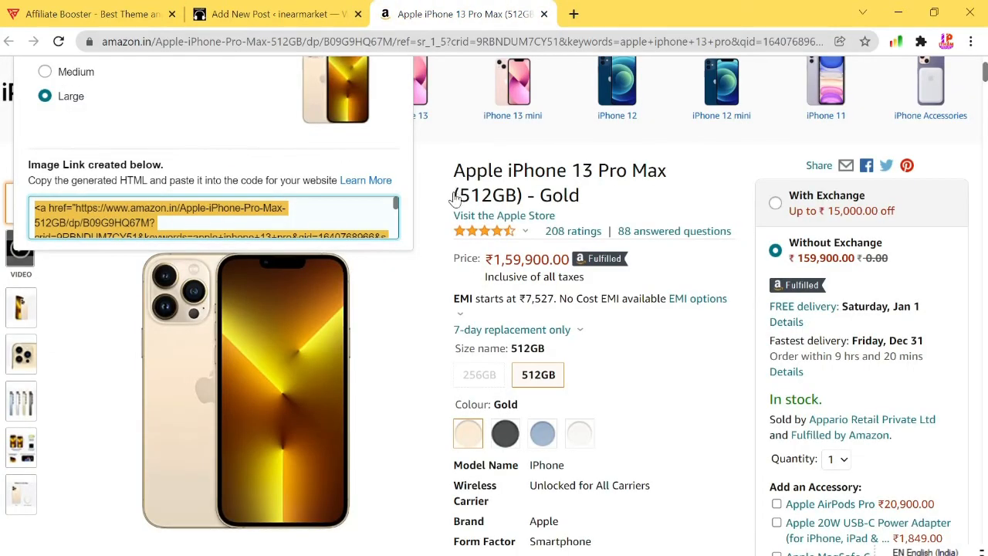
pyautogui.scroll(2, 455, 199)
pyautogui.click(398, 106)
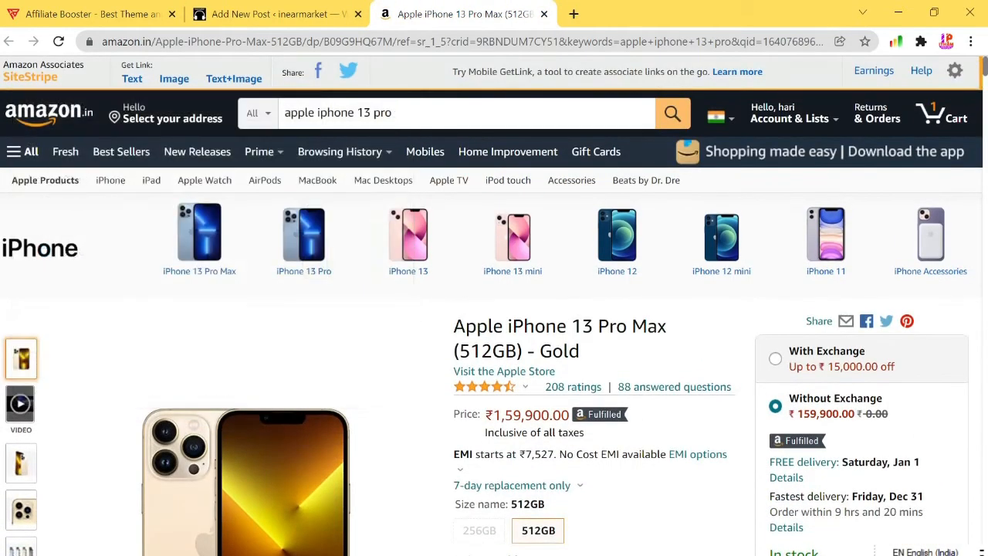
pyautogui.click(132, 80)
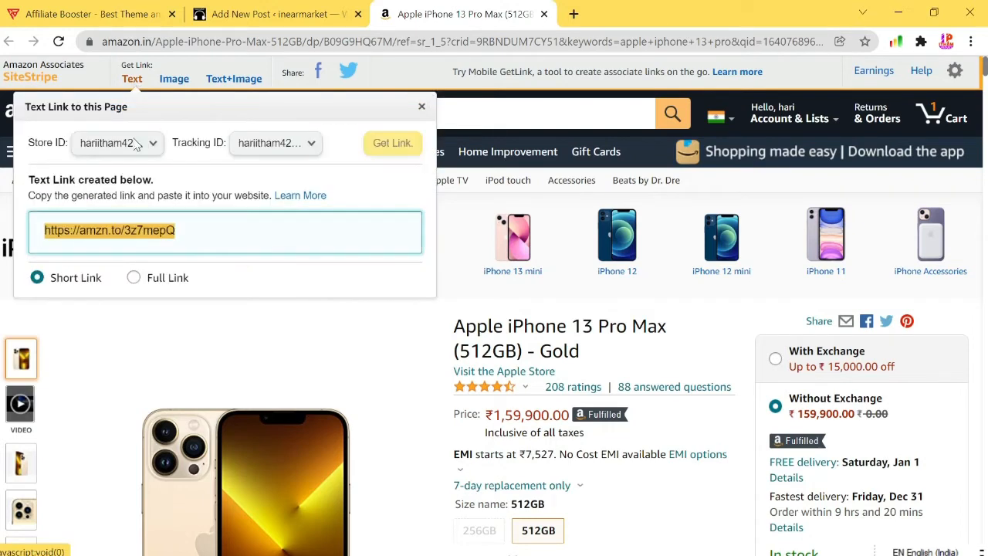
pyautogui.rightClick(142, 231)
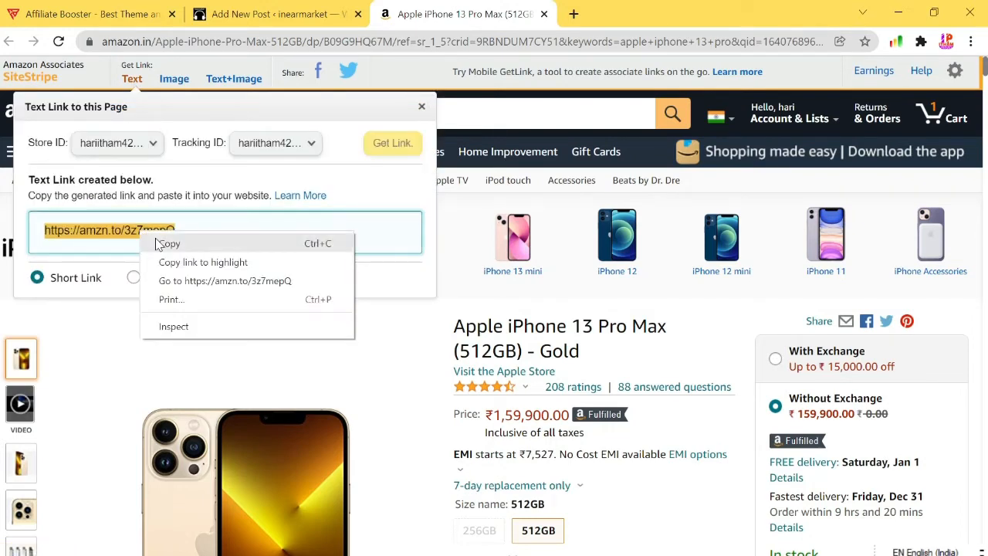
pyautogui.click(160, 242)
pyautogui.click(263, 16)
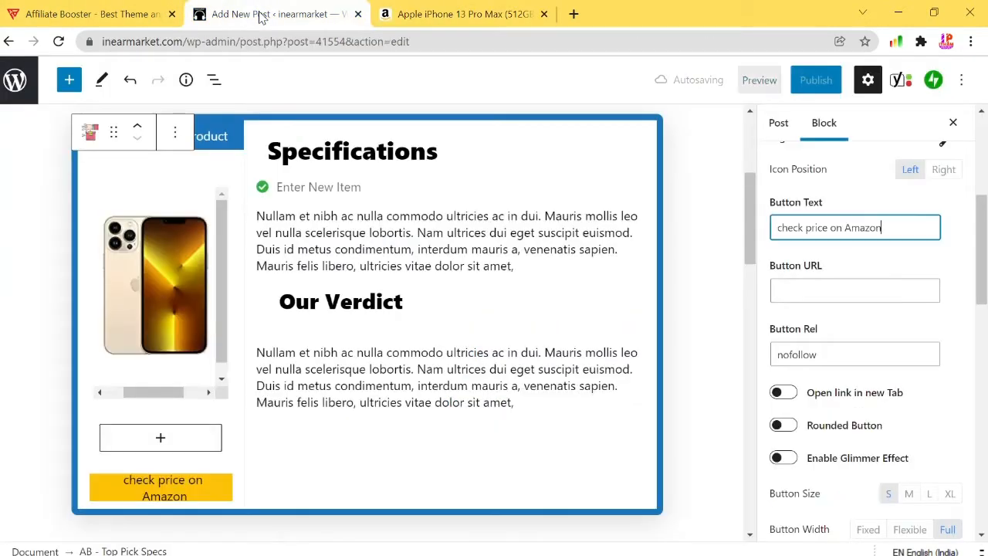
pyautogui.rightClick(784, 291)
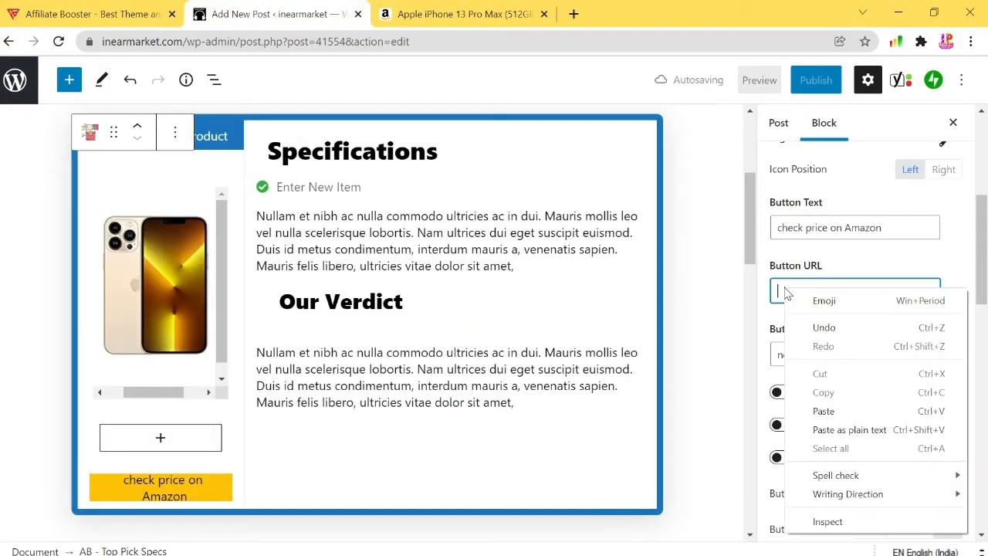
pyautogui.click(838, 410)
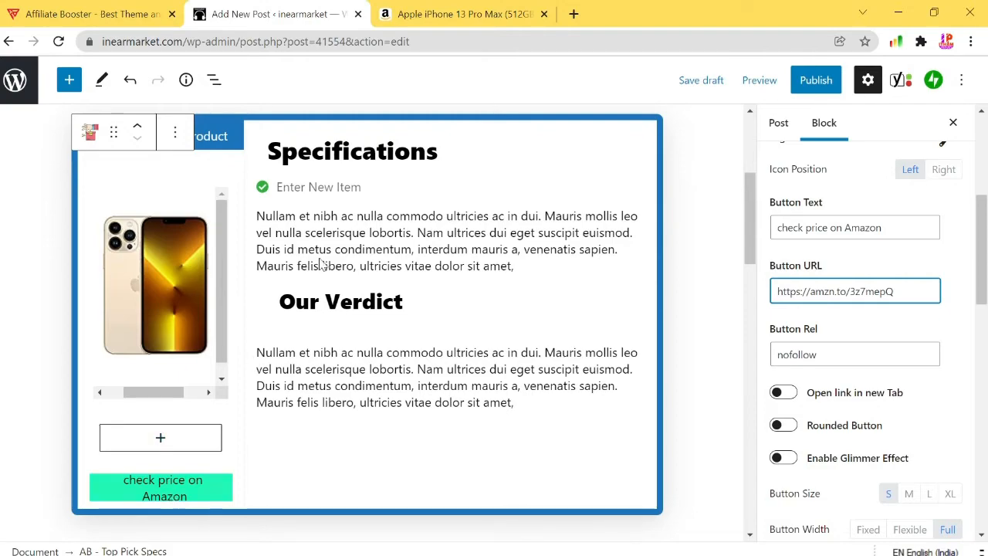
# Step: Review the "About this item" features on the Amazon iPhone page and return to the WordPress post editor
pyautogui.click(464, 18)
pyautogui.click(422, 105)
pyautogui.scroll(-6, 559, 396)
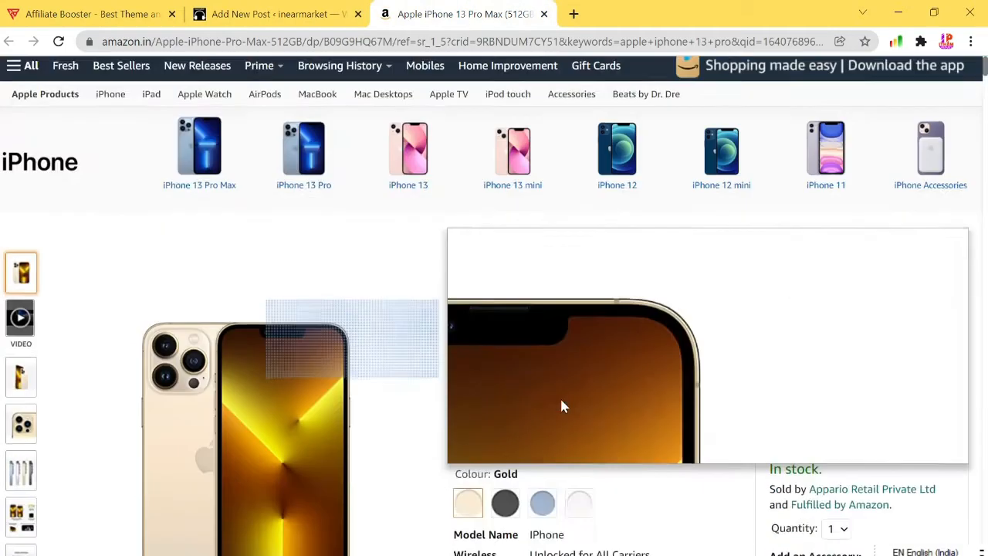
pyautogui.scroll(-3, 595, 444)
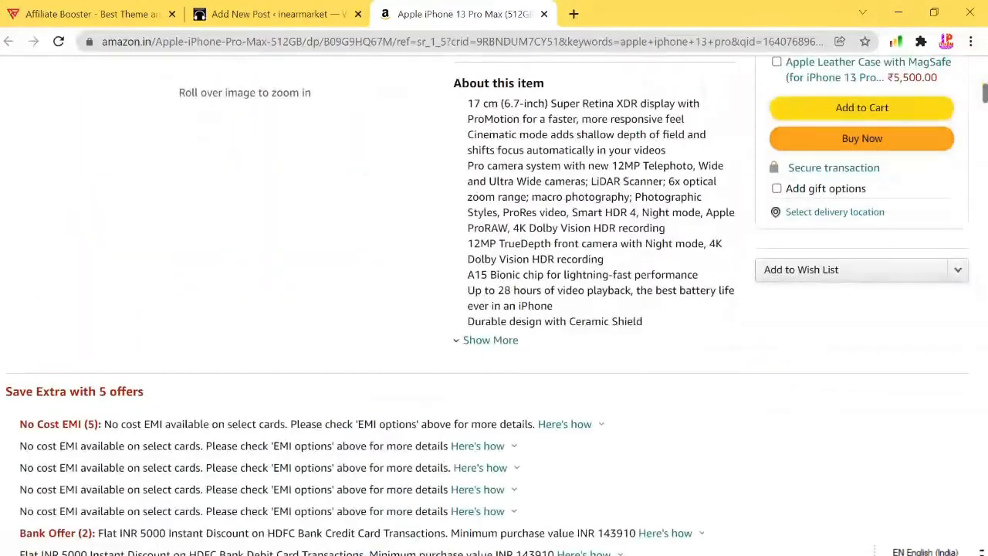
pyautogui.click(260, 15)
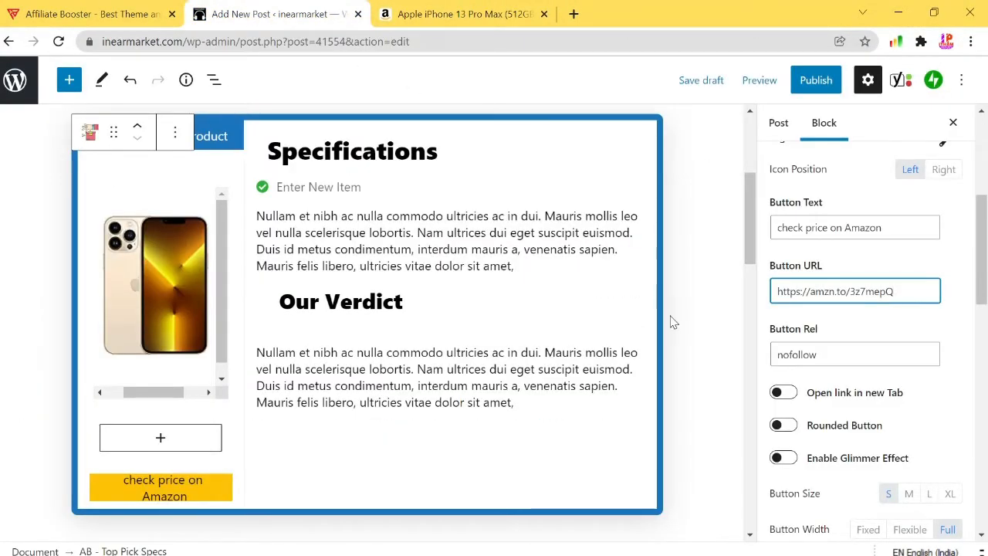
pyautogui.click(440, 152)
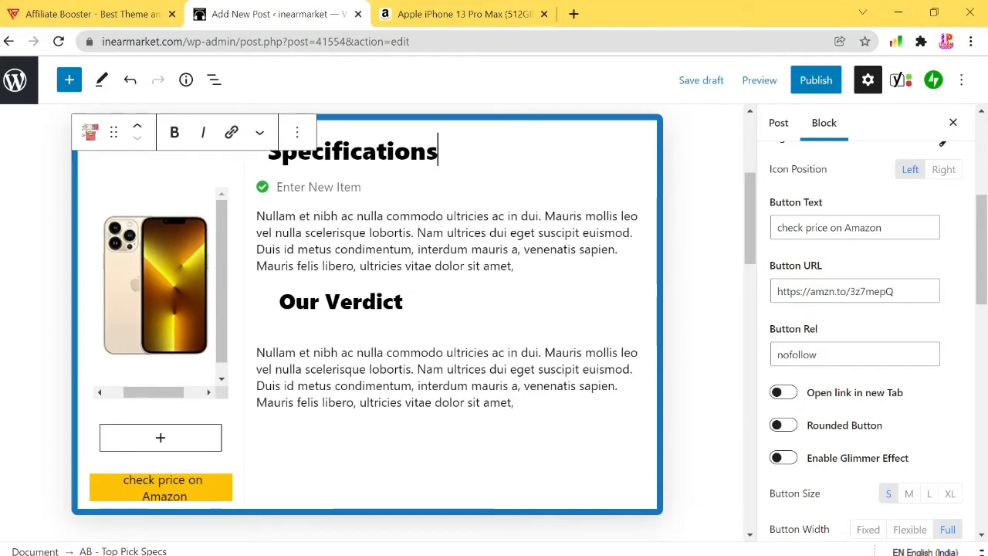
pyautogui.click(682, 137)
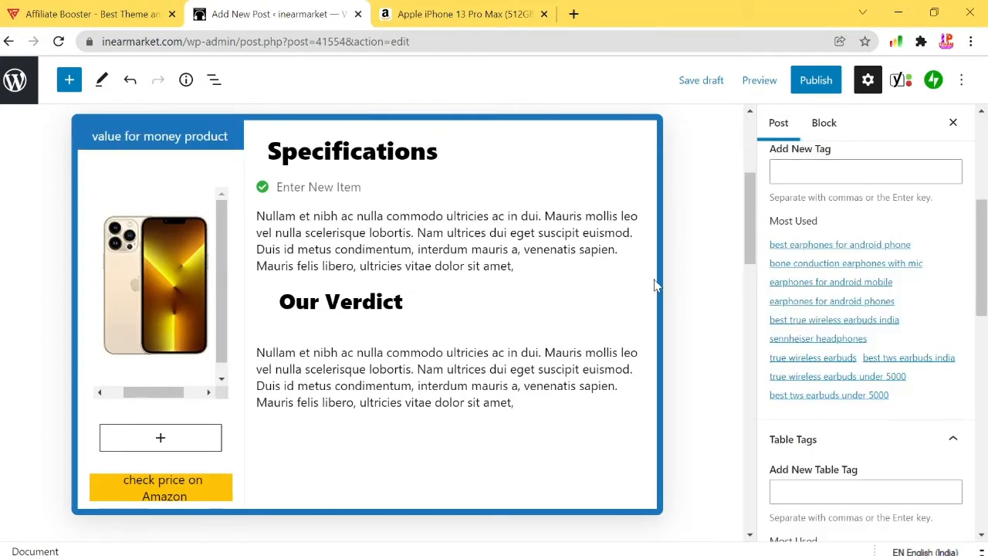
pyautogui.scroll(3, 655, 301)
pyautogui.scroll(-3, 655, 300)
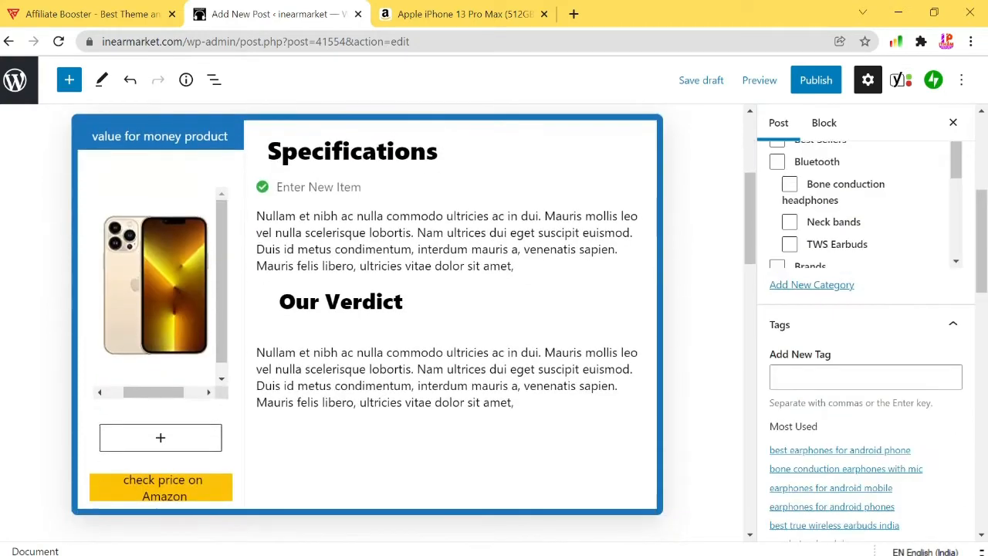
# Step: Fill the Specifications list with the items "affordable", "good looking", "lightweight" and "excellent camera quality"
pyautogui.click(318, 187)
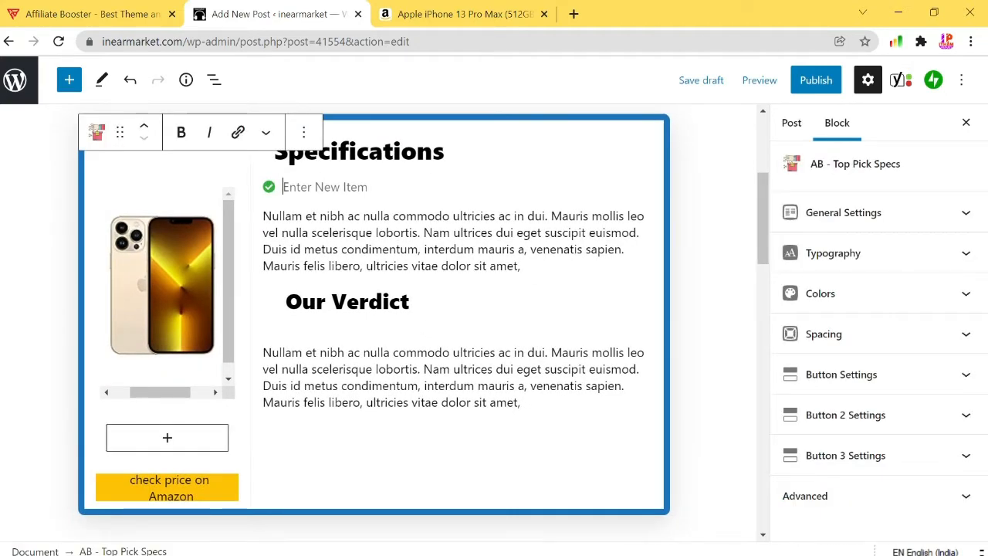
pyautogui.write('afford')
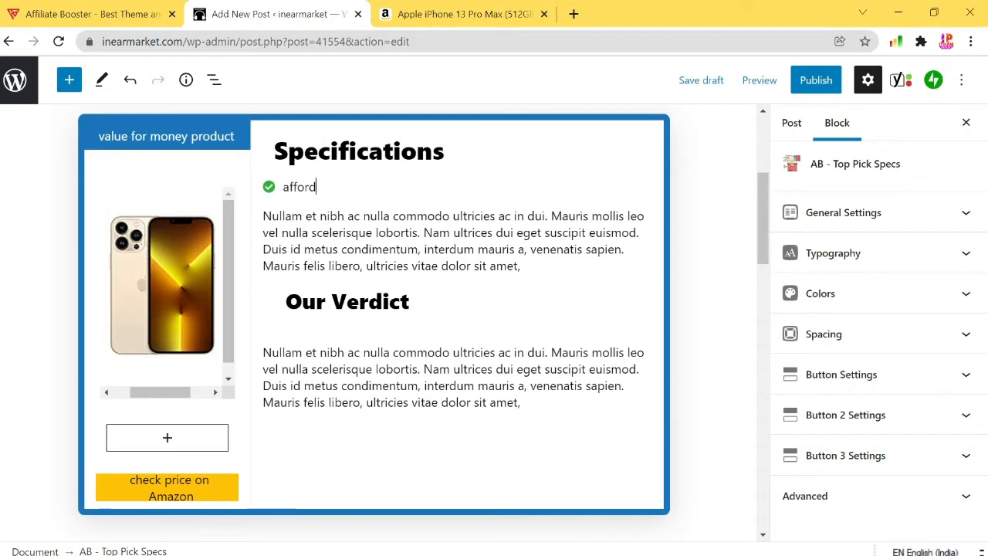
pyautogui.write('able')
pyautogui.press('Return')
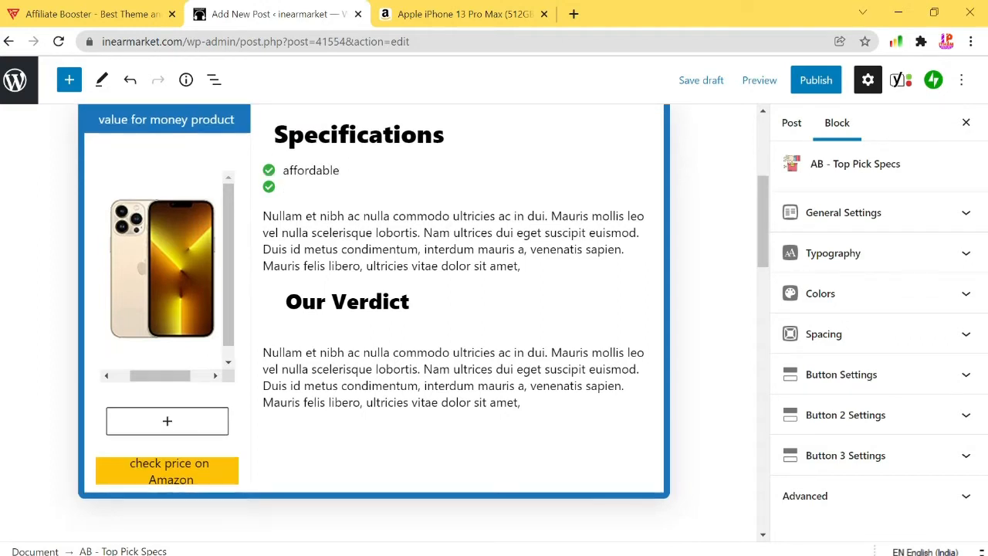
pyautogui.write('good looking')
pyautogui.press('Return')
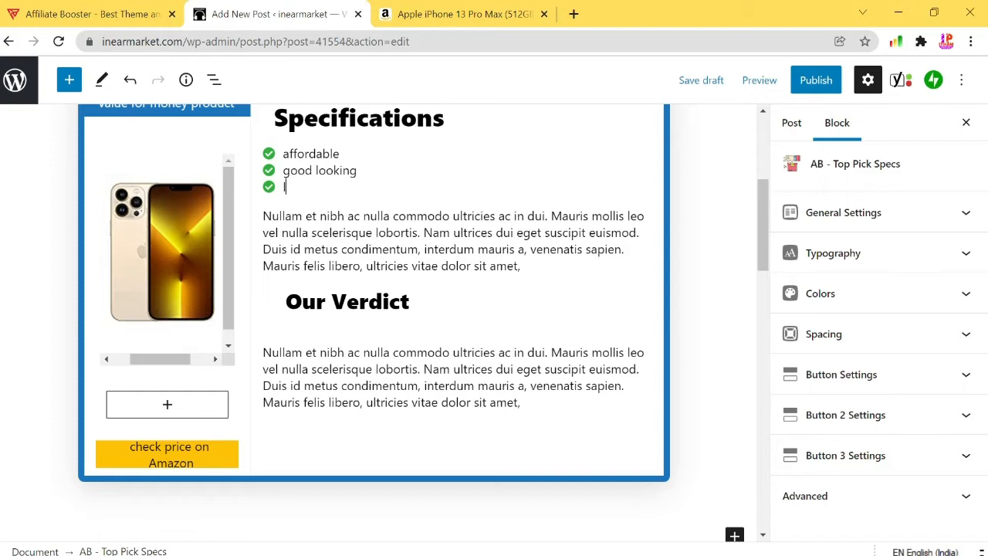
pyautogui.write('light weight')
pyautogui.press('Return')
pyautogui.write('exce')
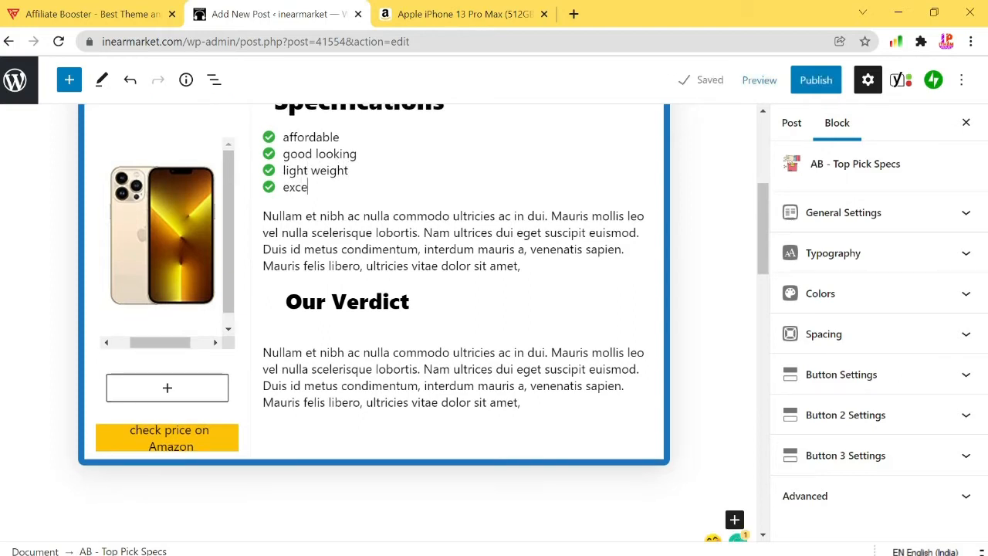
pyautogui.write('llent camera qual')
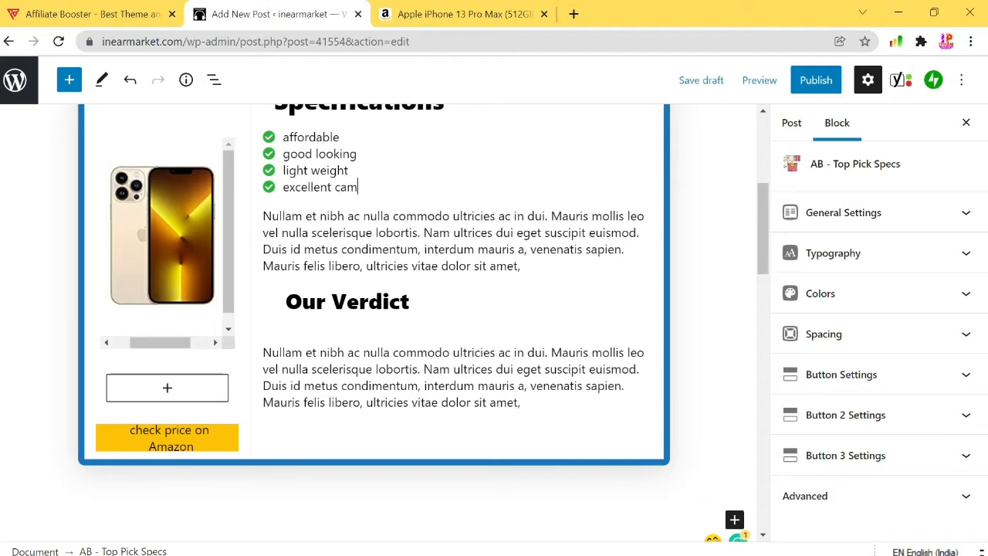
pyautogui.write('ity')
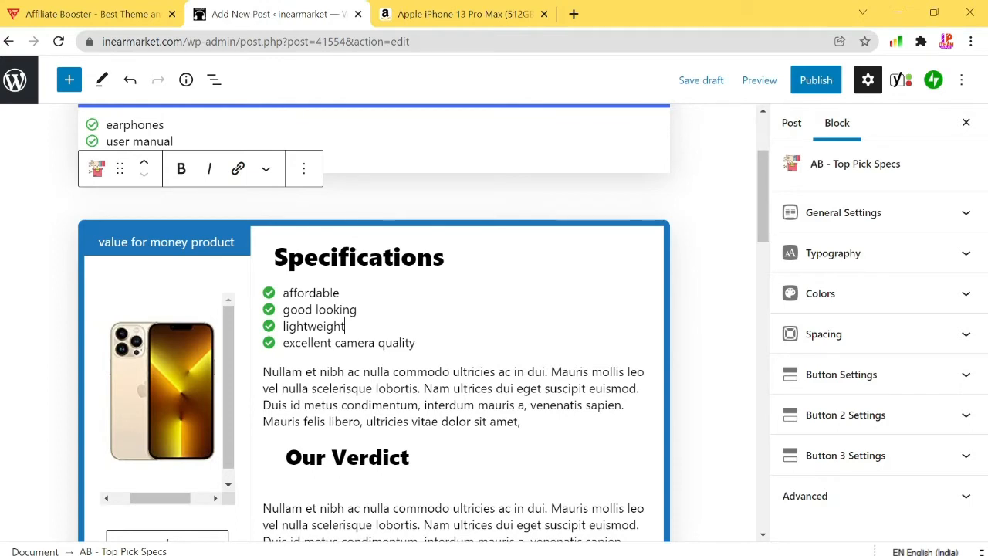
pyautogui.scroll(-1, 203, 316)
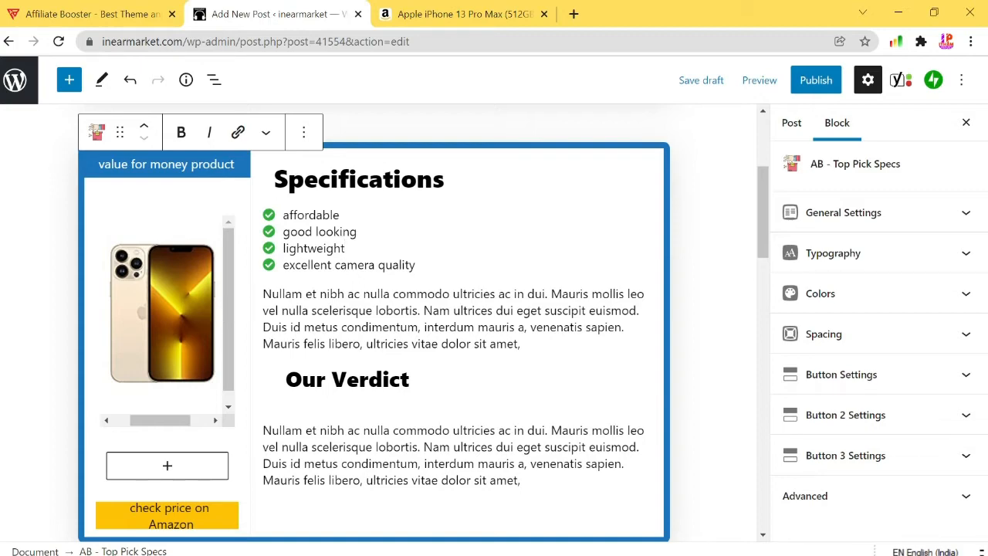
# Step: Replace the placeholder paragraph below the specifications list with "four color available white,black,blue,gold"
pyautogui.click(455, 10)
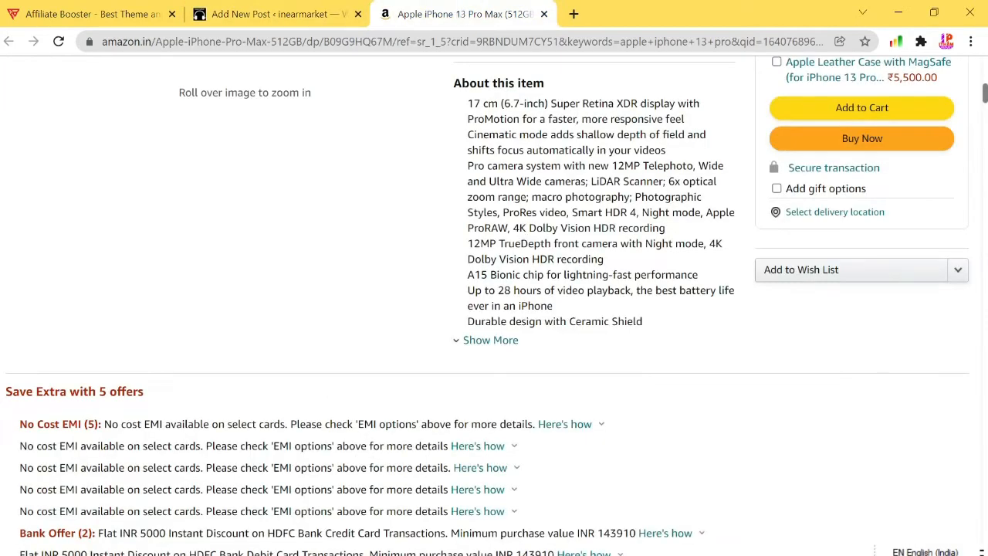
pyautogui.click(270, 13)
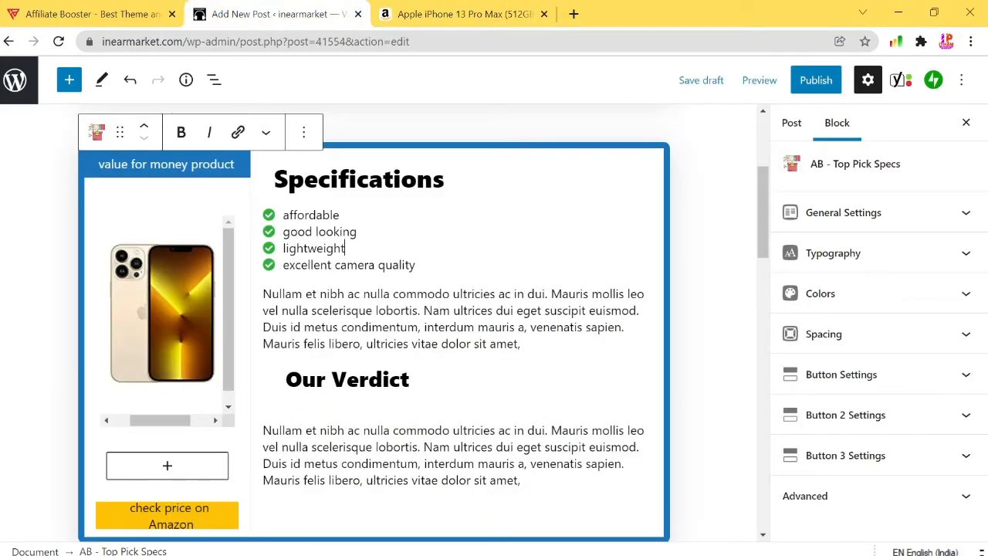
pyautogui.tripleClick(454, 319)
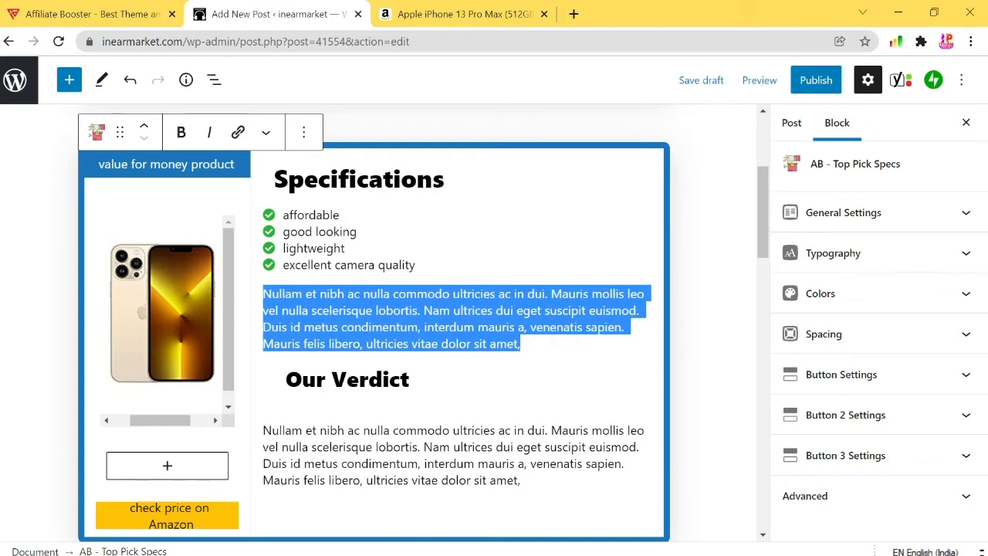
pyautogui.write('four color ')
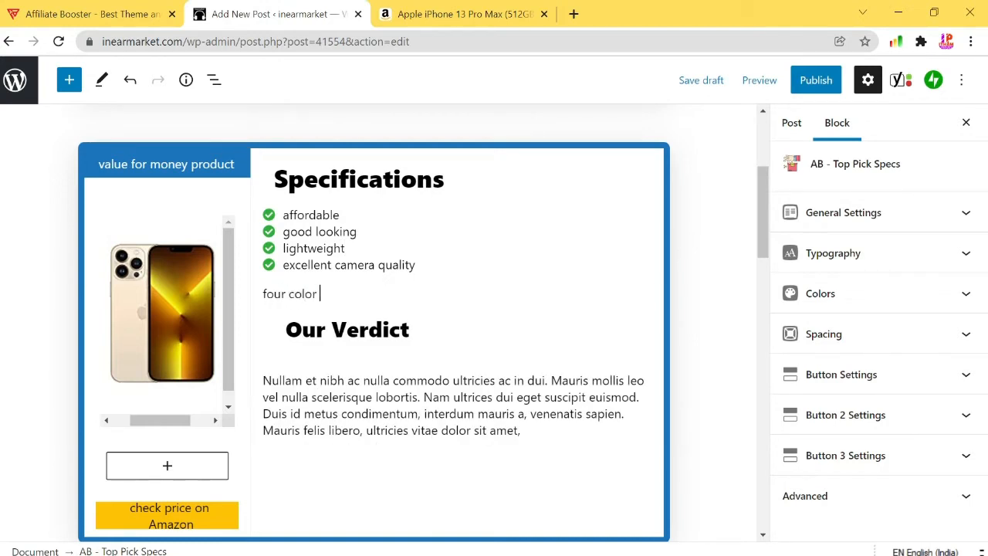
pyautogui.write('available w')
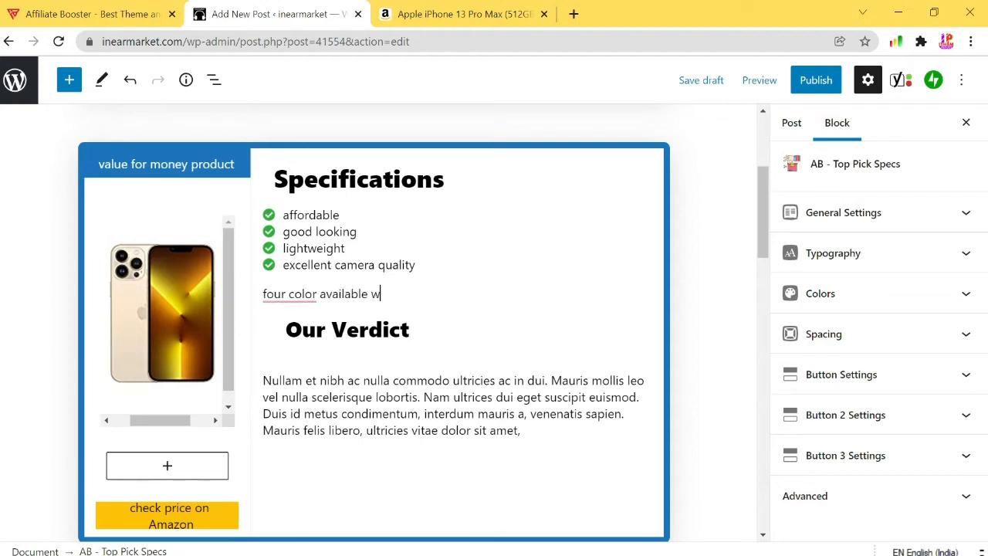
pyautogui.write('hite,black,blue,')
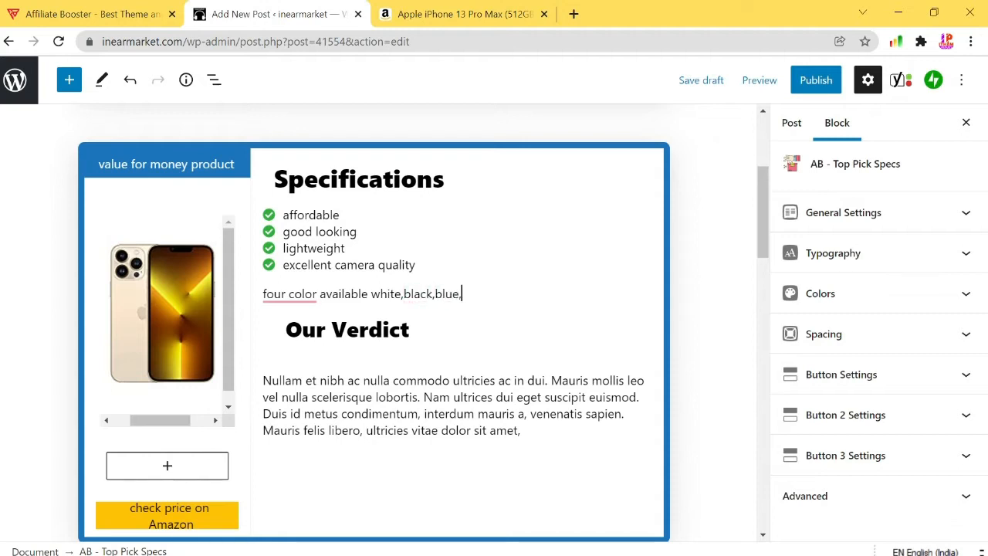
pyautogui.write('gold')
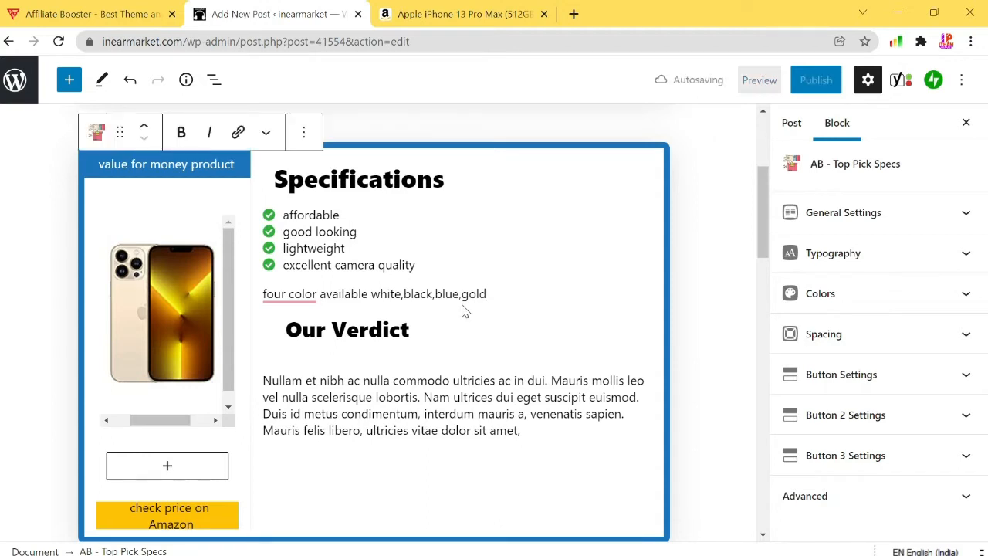
# Step: Copy the placeholder paragraph under "Our Verdict" and paste it over the color availability line below the specifications list
pyautogui.tripleClick(480, 397)
pyautogui.rightClick(478, 417)
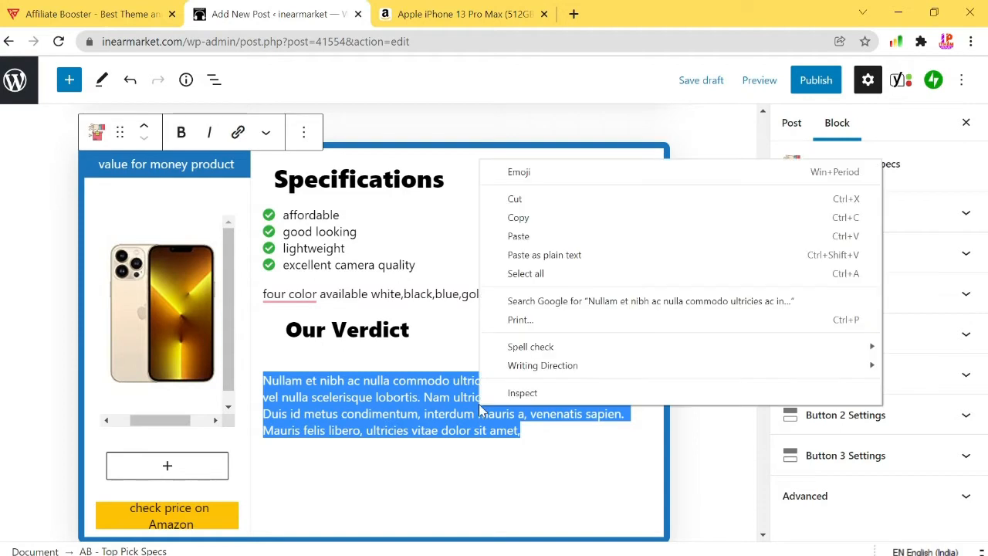
pyautogui.click(519, 218)
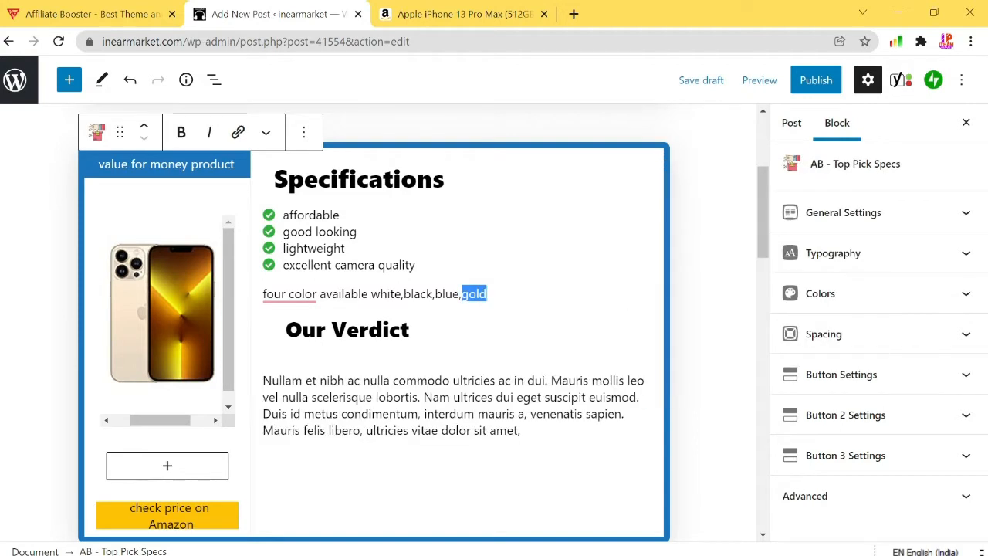
pyautogui.tripleClick(474, 295)
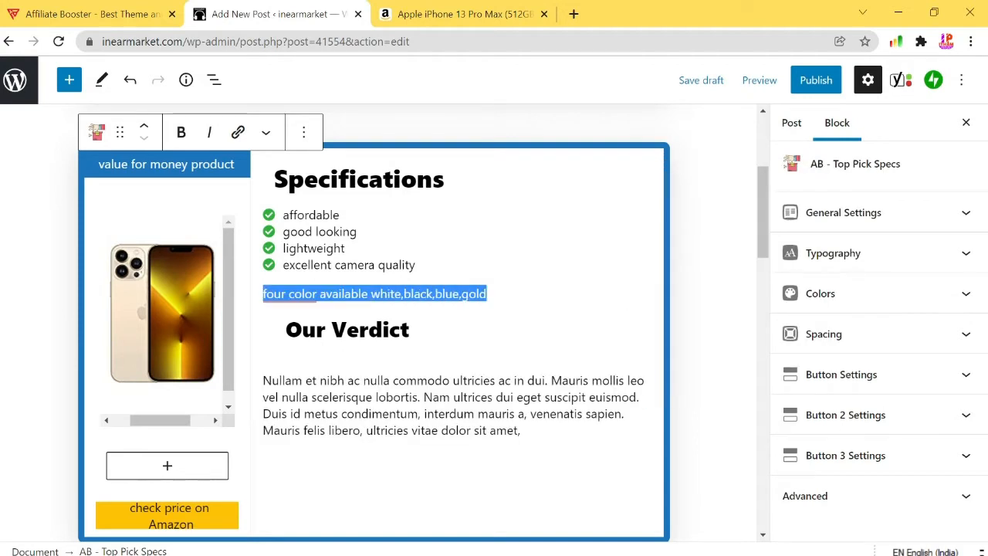
pyautogui.hotkey('ctrl', 'v')
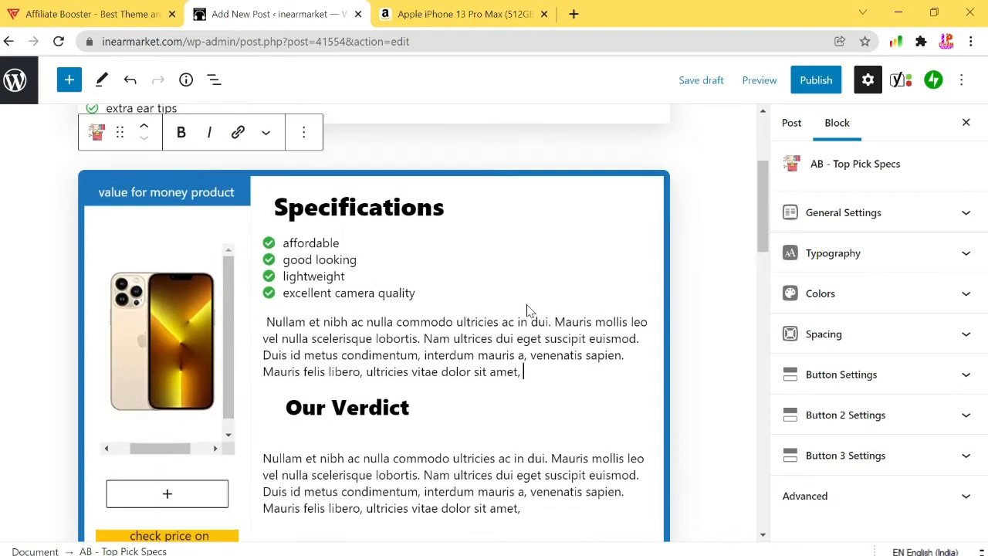
# Step: Change the first button's text in the specs block to "buy now"
pyautogui.click(176, 469)
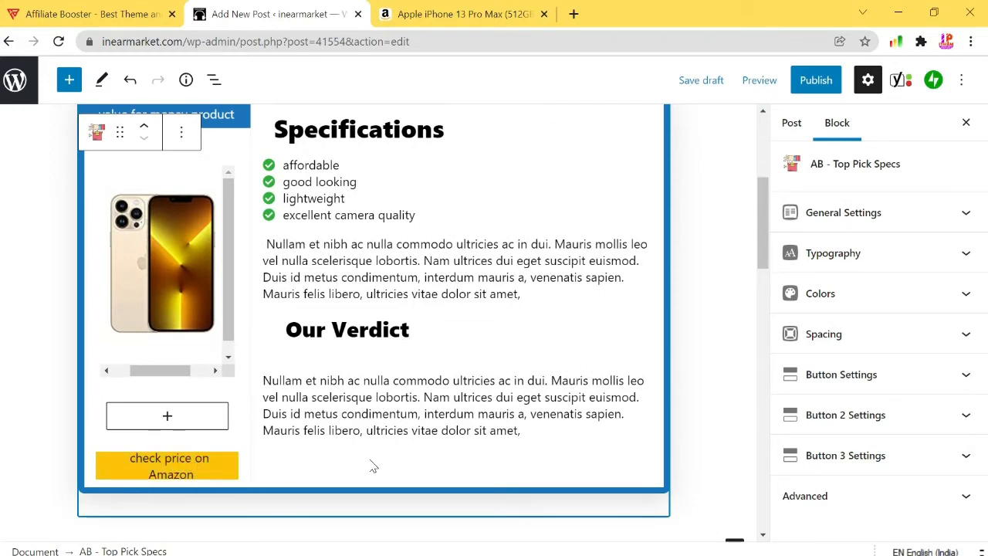
pyautogui.click(841, 375)
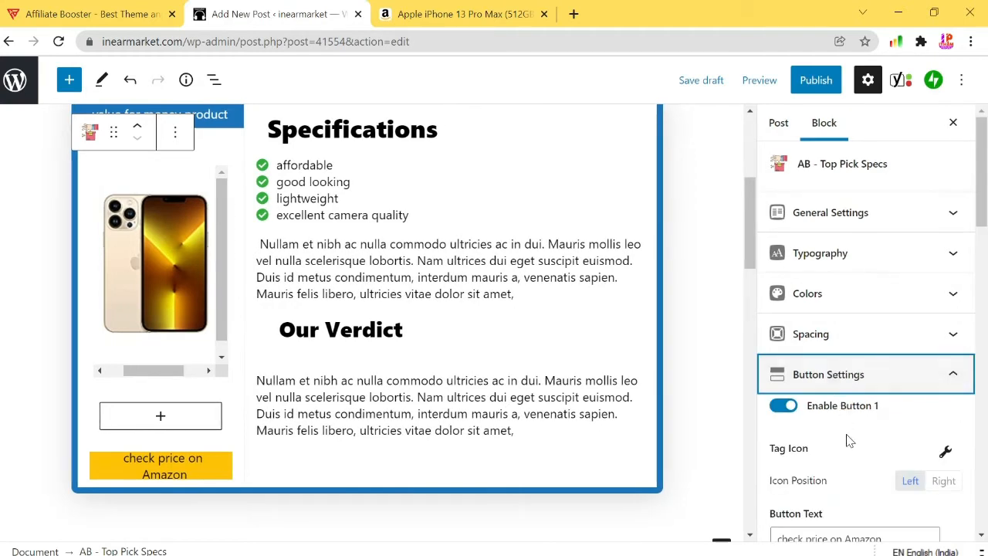
pyautogui.scroll(-3, 853, 401)
pyautogui.scroll(-1, 859, 427)
pyautogui.tripleClick(832, 227)
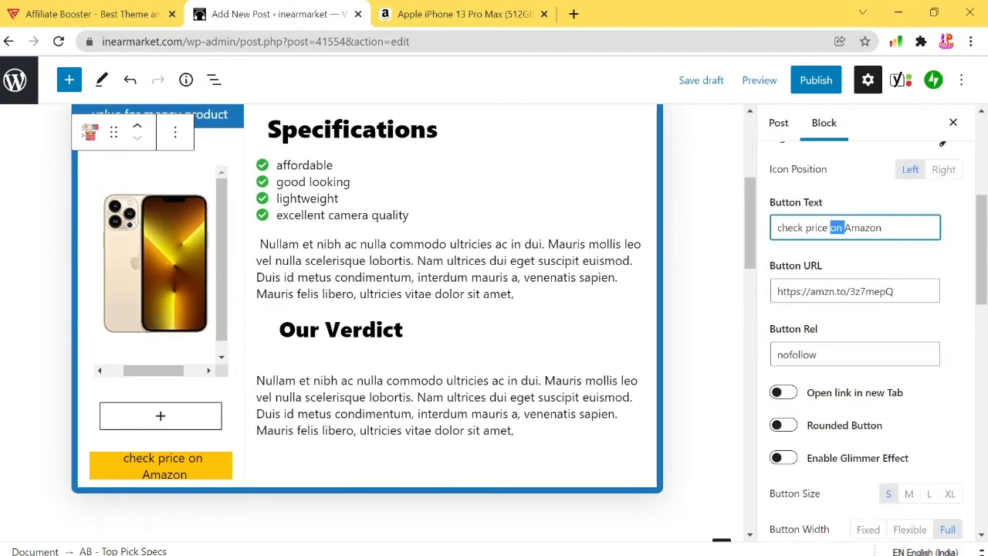
pyautogui.write('buy now')
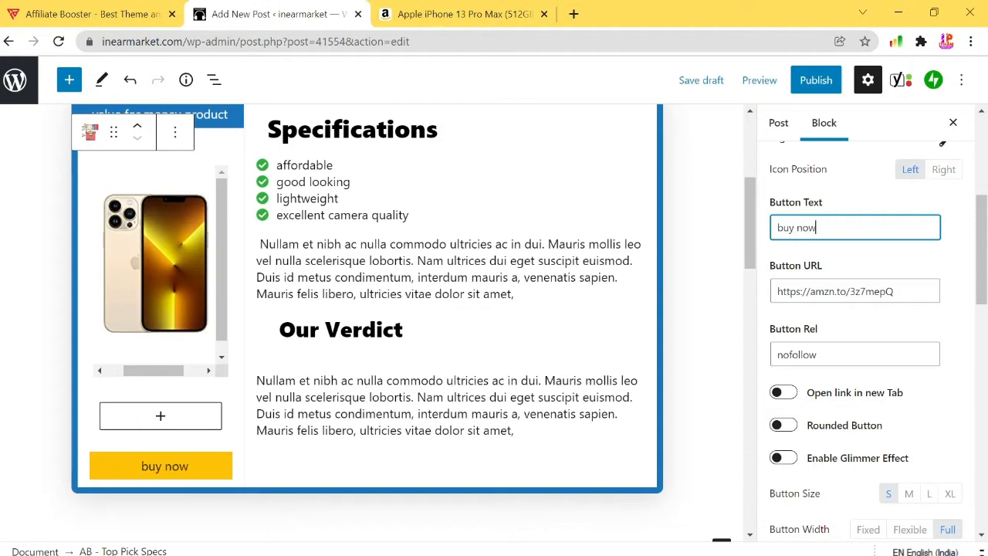
# Step: Set the button's Rel attribute to "sponsored" and make its link open in a new tab
pyautogui.scroll(-2, 865, 339)
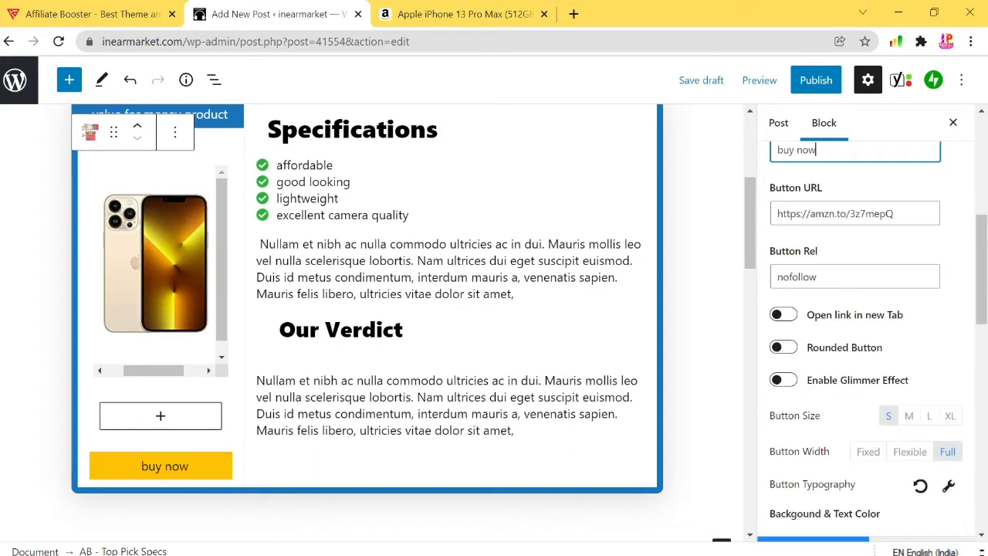
pyautogui.doubleClick(796, 276)
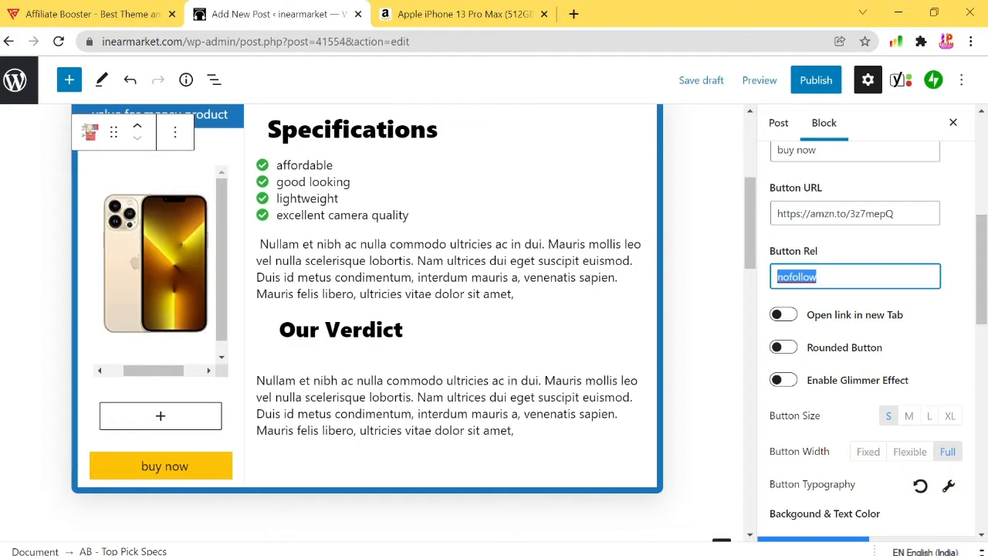
pyautogui.write('sponsored')
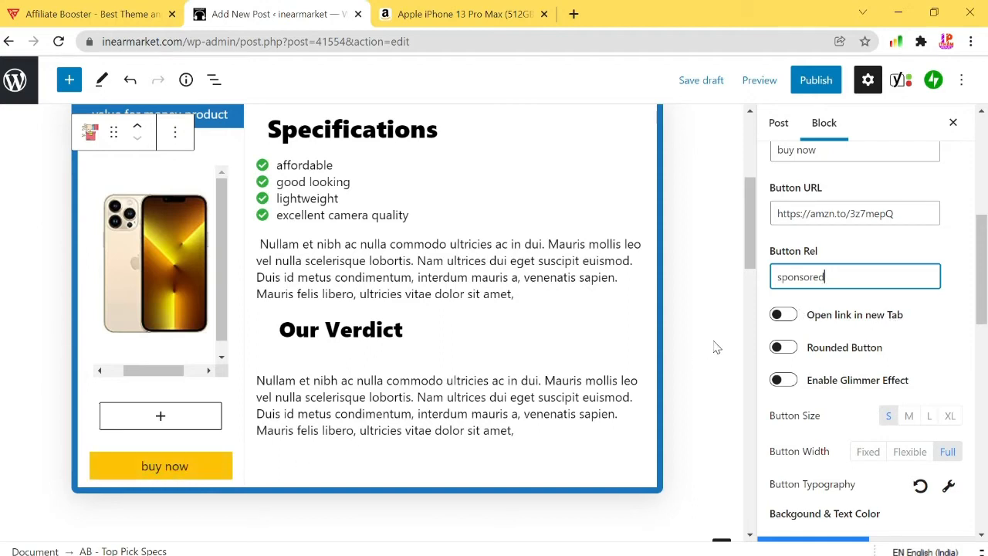
pyautogui.click(791, 319)
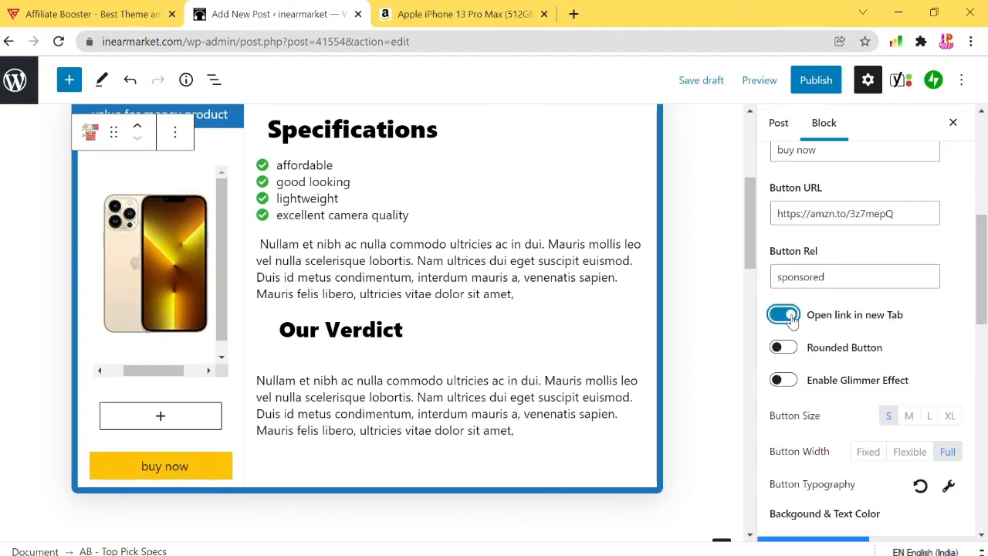
# Step: Try larger sizes for the buy now button, return it to S, and look through its color, border and alignment options
pyautogui.click(908, 419)
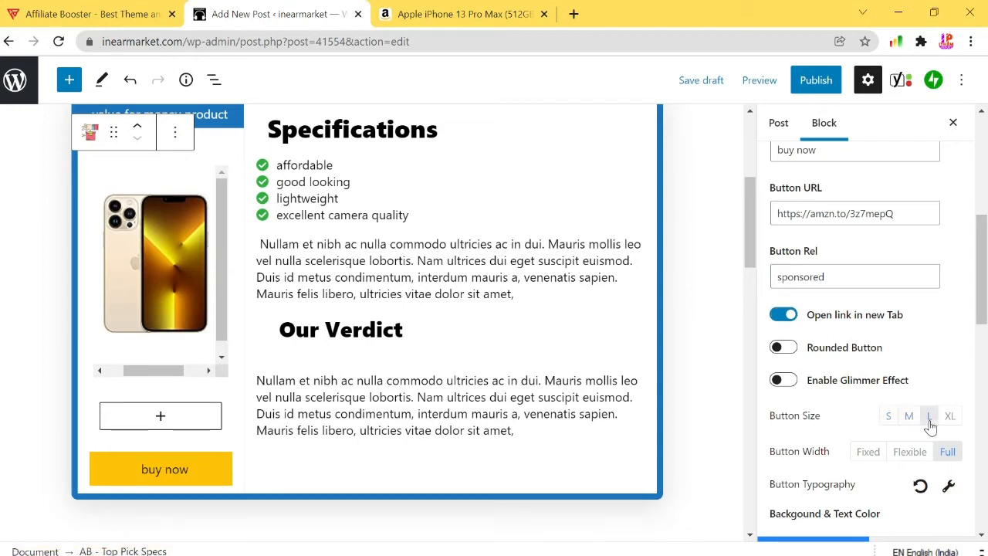
pyautogui.click(888, 416)
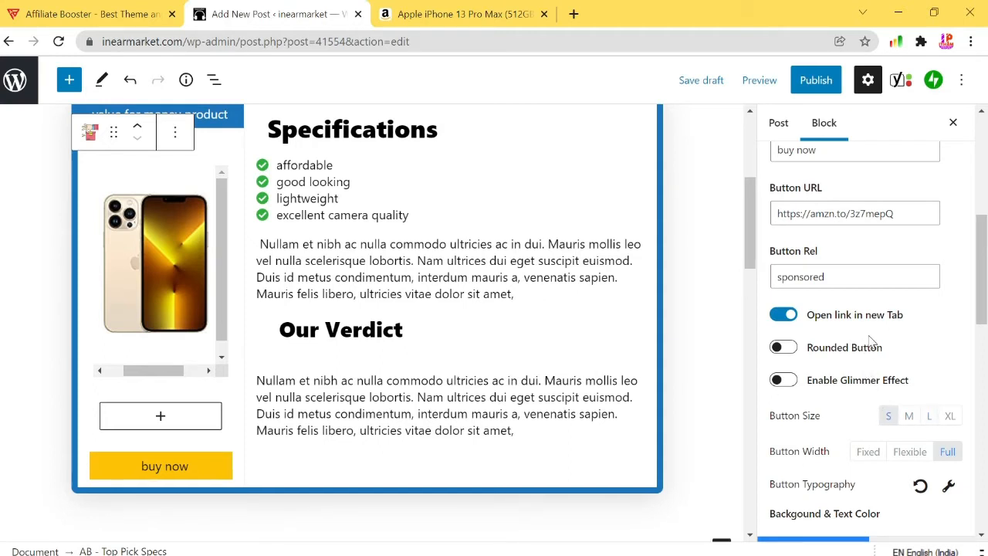
pyautogui.scroll(-4, 926, 347)
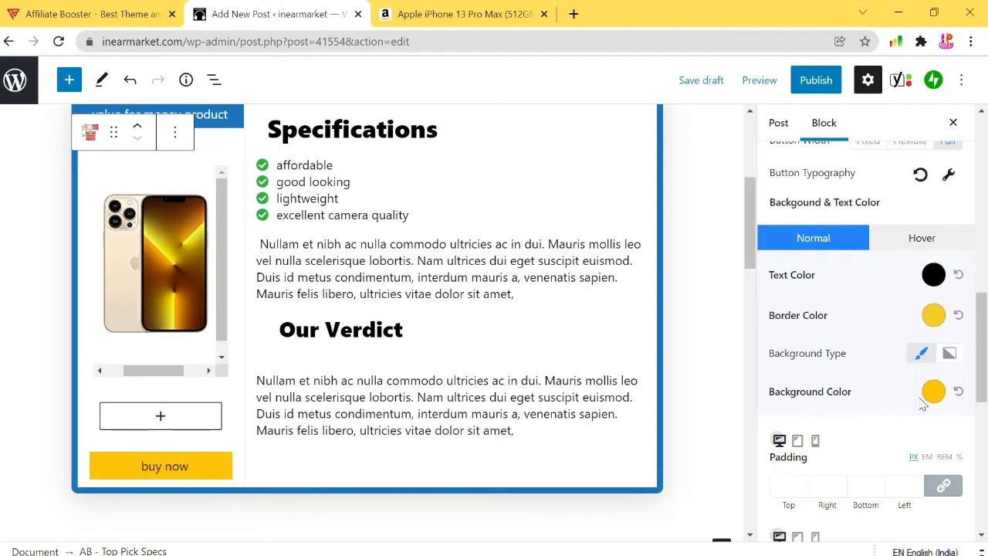
pyautogui.scroll(-7, 852, 388)
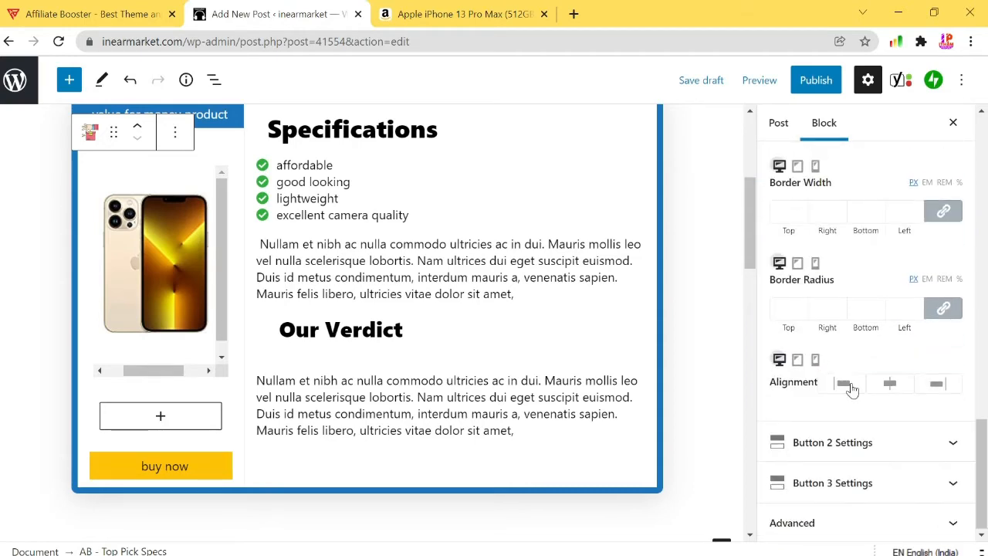
pyautogui.scroll(10, 852, 388)
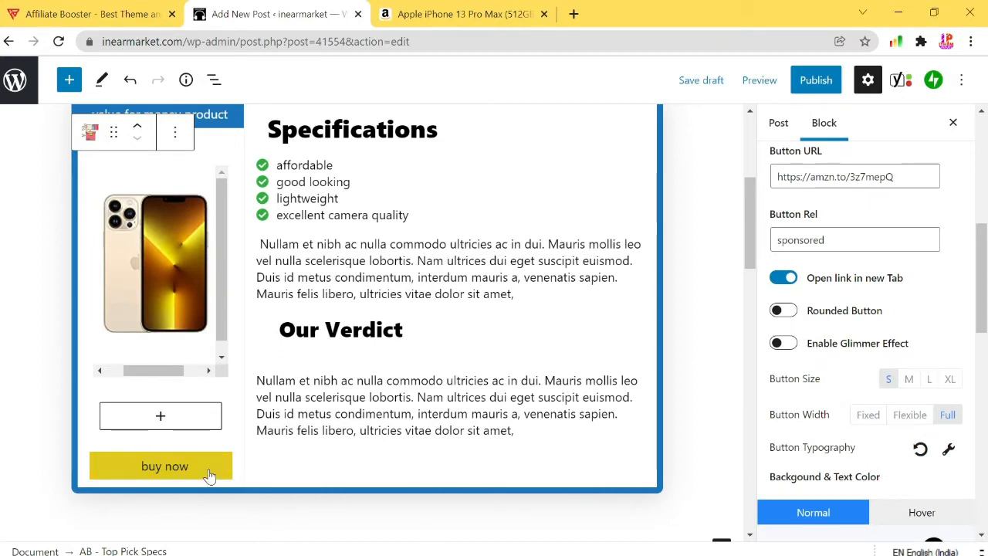
# Step: Make the buy now button rounded and preview its glimmer effect, leaving the effect disabled
pyautogui.click(789, 319)
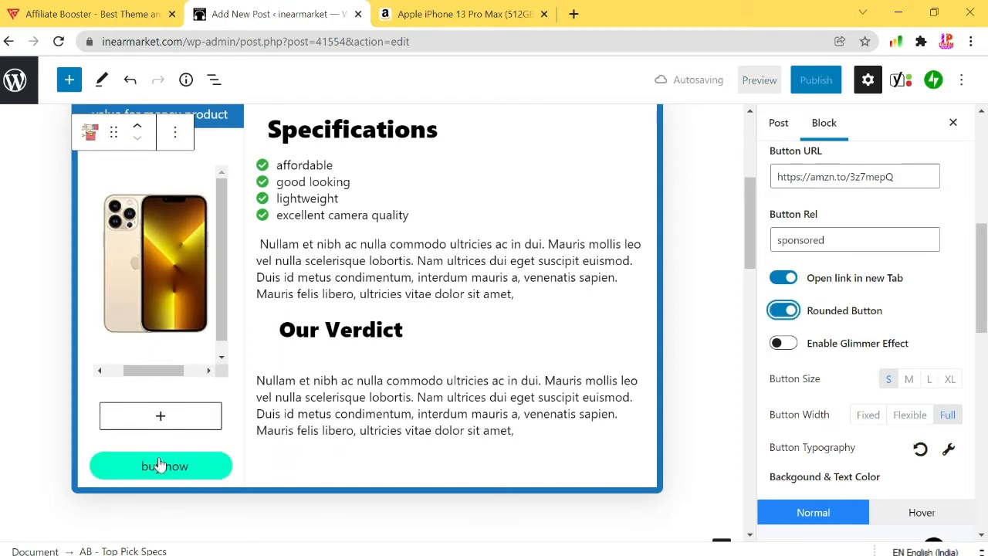
pyautogui.click(787, 344)
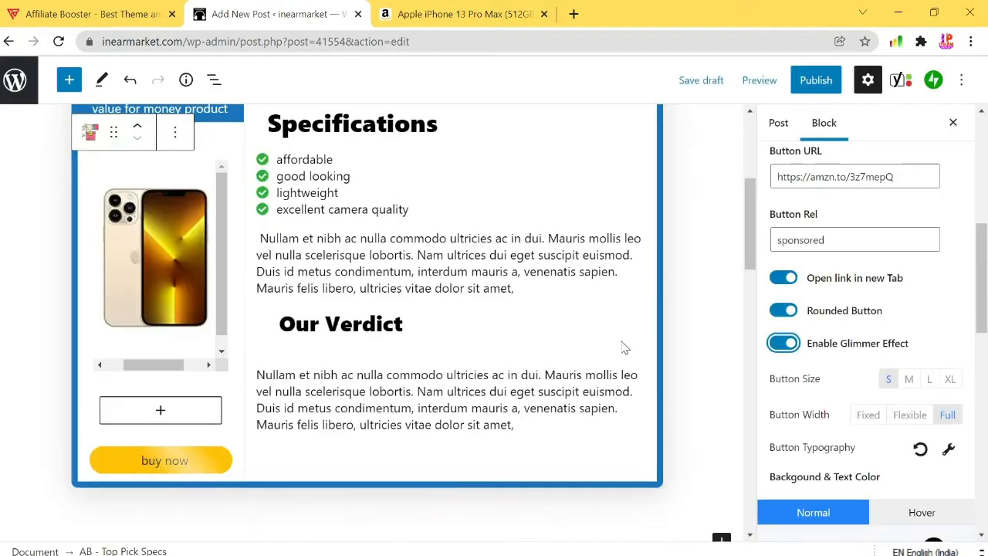
pyautogui.click(787, 347)
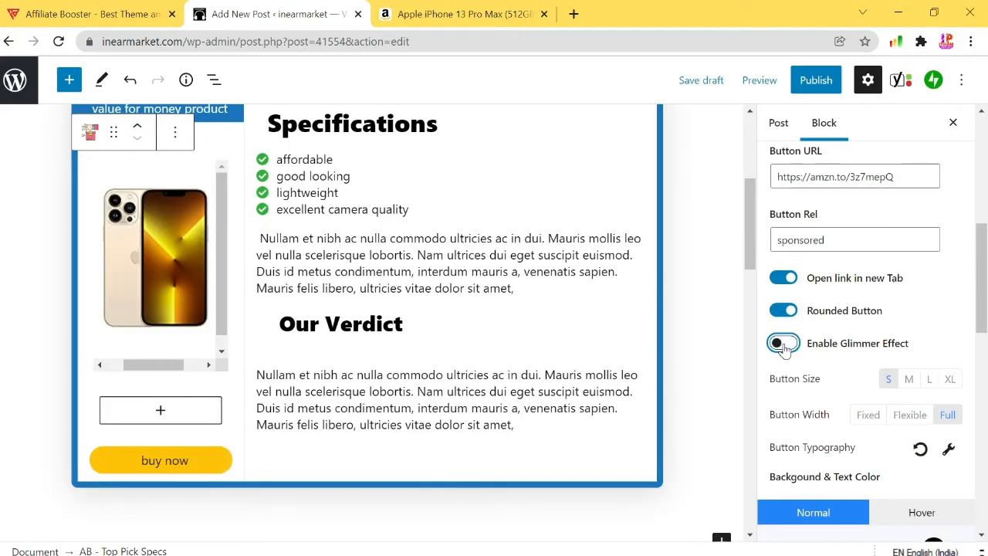
pyautogui.scroll(-2, 941, 326)
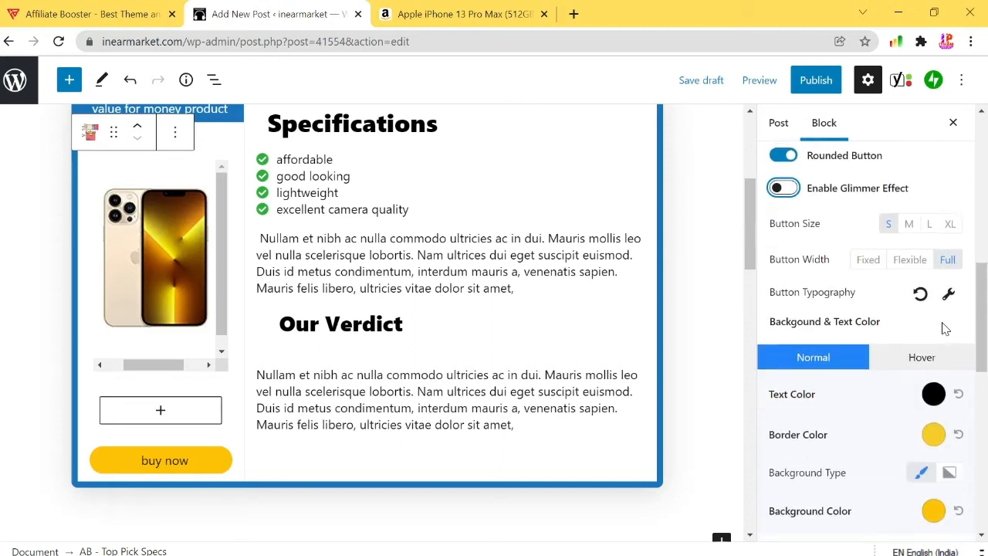
pyautogui.scroll(-2, 942, 332)
pyautogui.scroll(10, 934, 337)
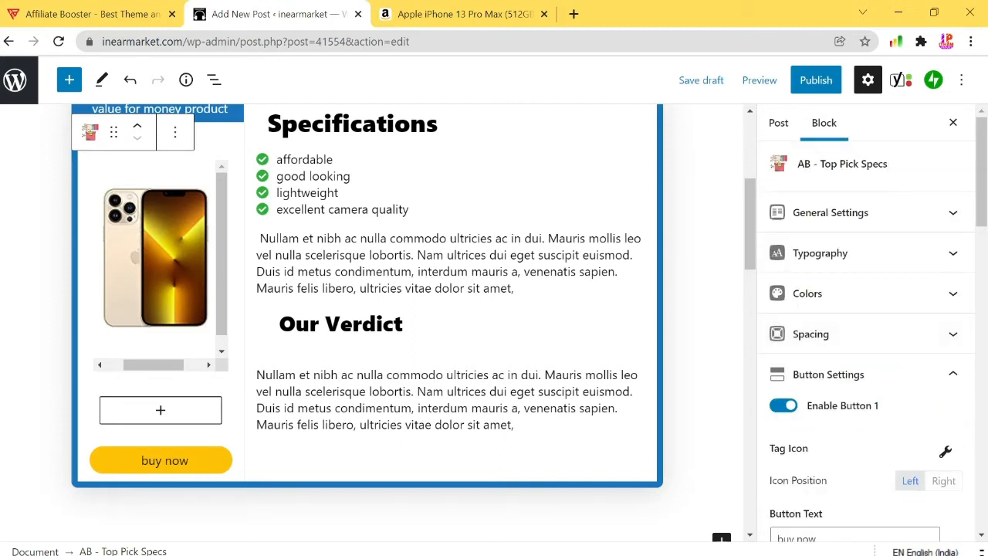
# Step: Replace the "Our Verdict" subtitle in the specs block with "Conclusion"
pyautogui.moveTo(406, 324); pyautogui.dragTo(277, 324)
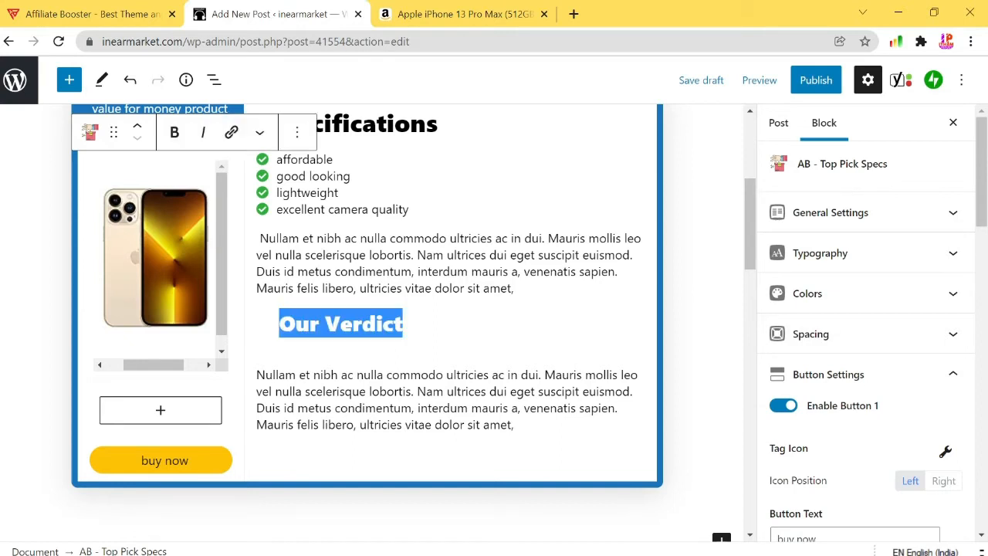
pyautogui.write('C')
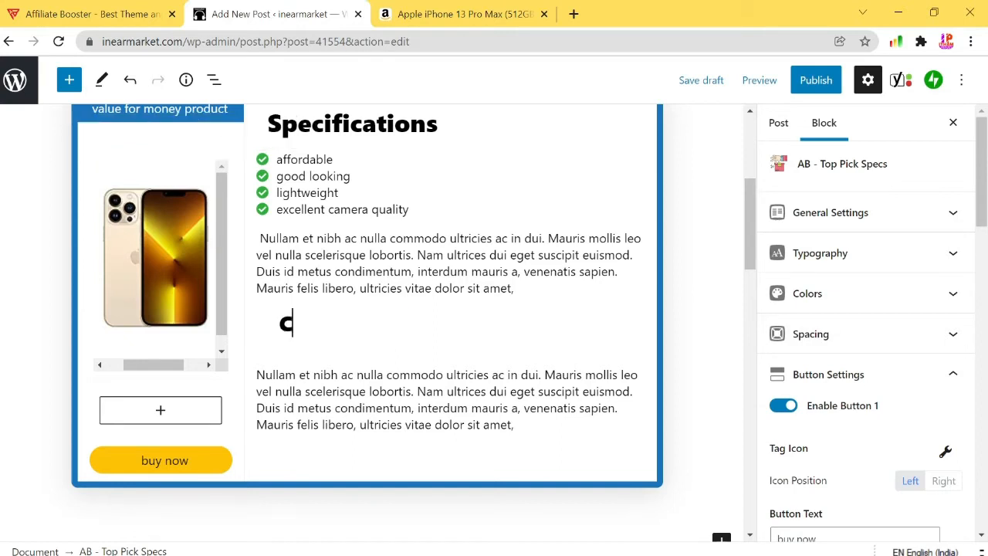
pyautogui.write('onclusion')
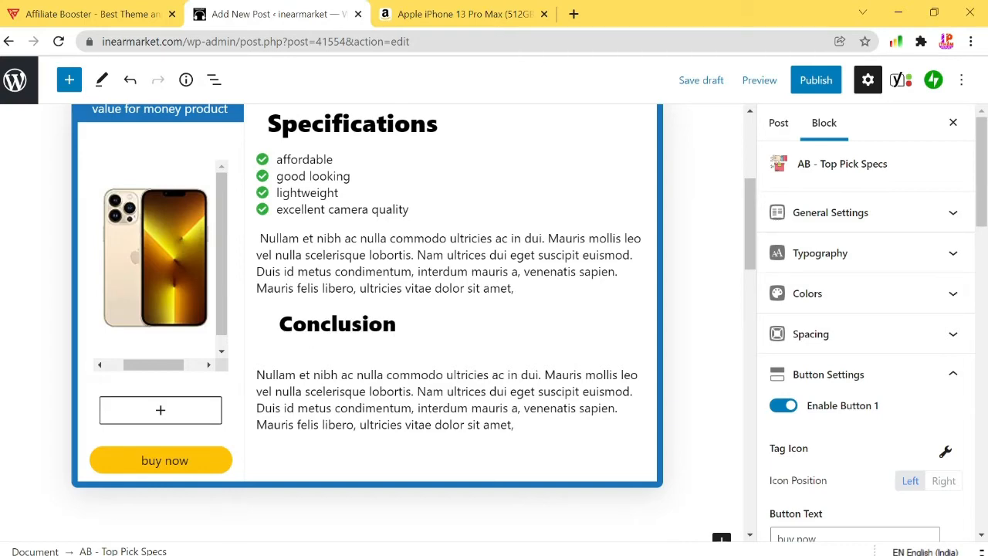
pyautogui.doubleClick(391, 392)
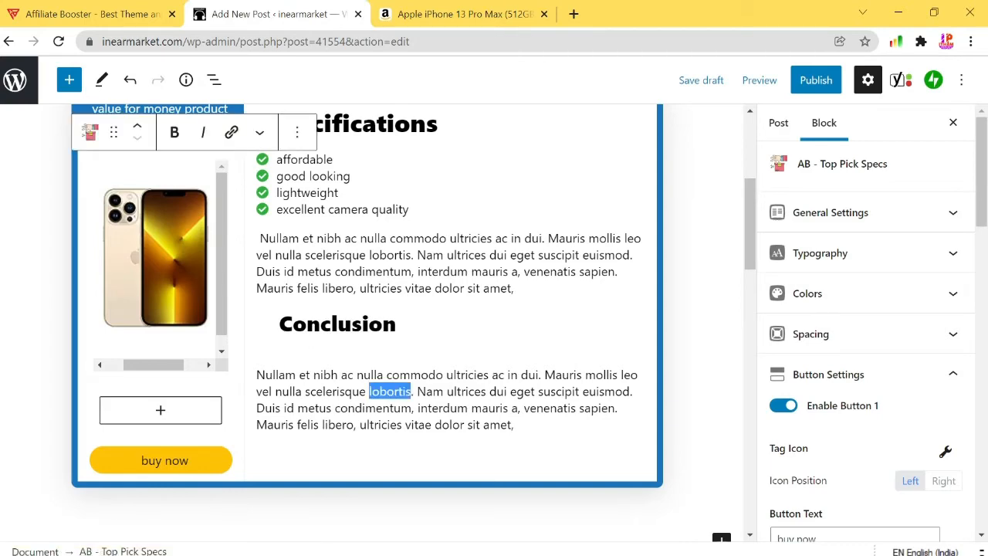
# Step: Hide the bottom content, the subtitle and the main content of the AB - Top Pick Specs block
pyautogui.scroll(2, 367, 324)
pyautogui.scroll(-1, 366, 324)
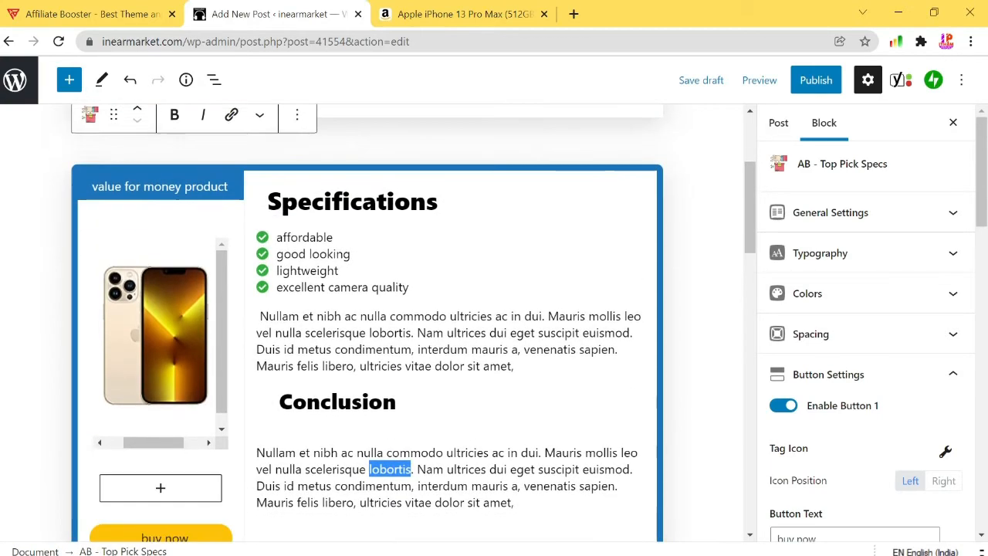
pyautogui.click(830, 212)
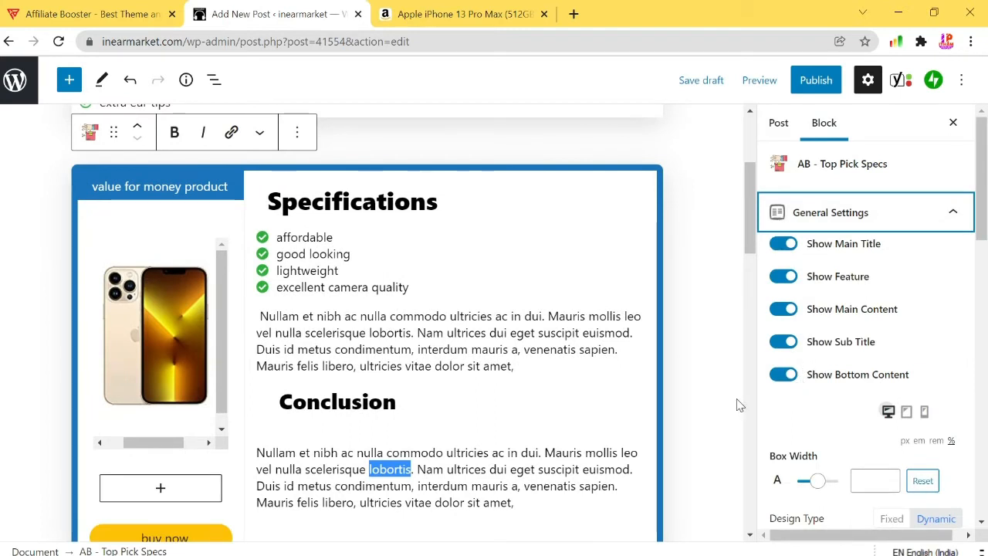
pyautogui.click(776, 378)
pyautogui.click(776, 378)
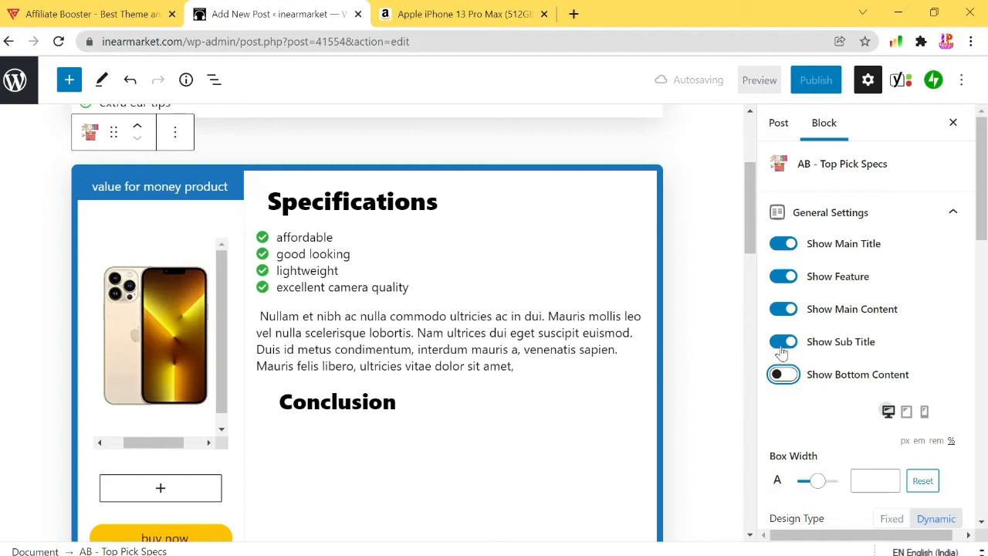
pyautogui.click(784, 344)
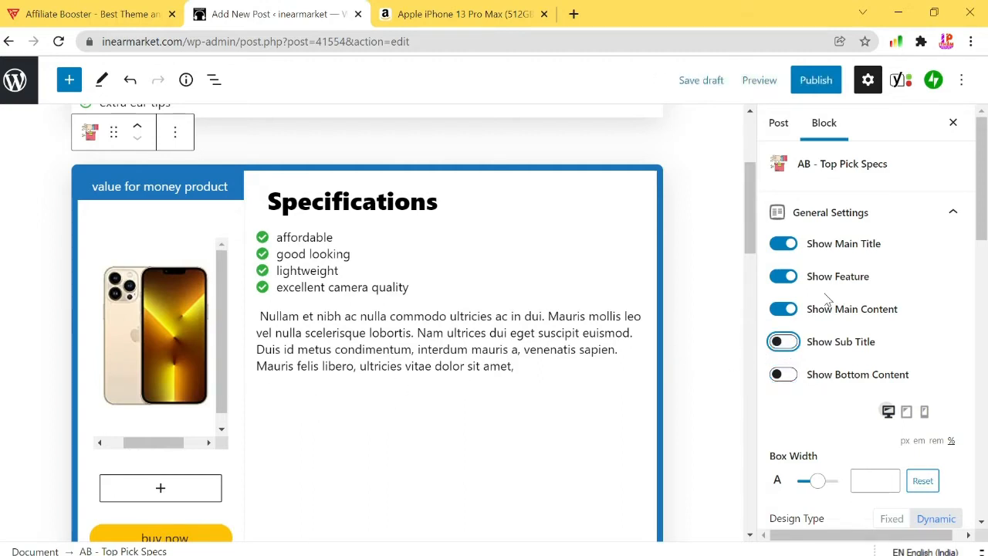
pyautogui.click(392, 349)
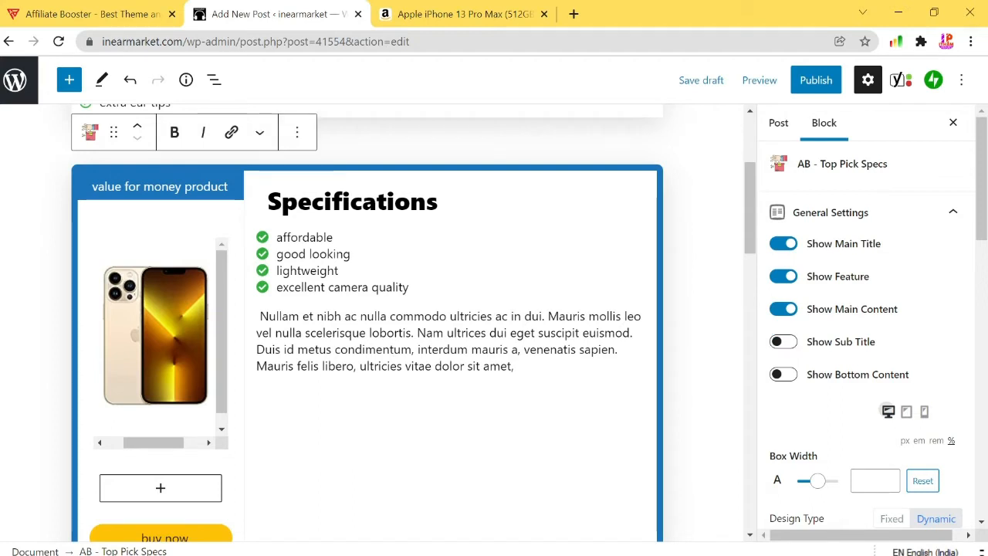
pyautogui.moveTo(413, 316); pyautogui.dragTo(441, 366)
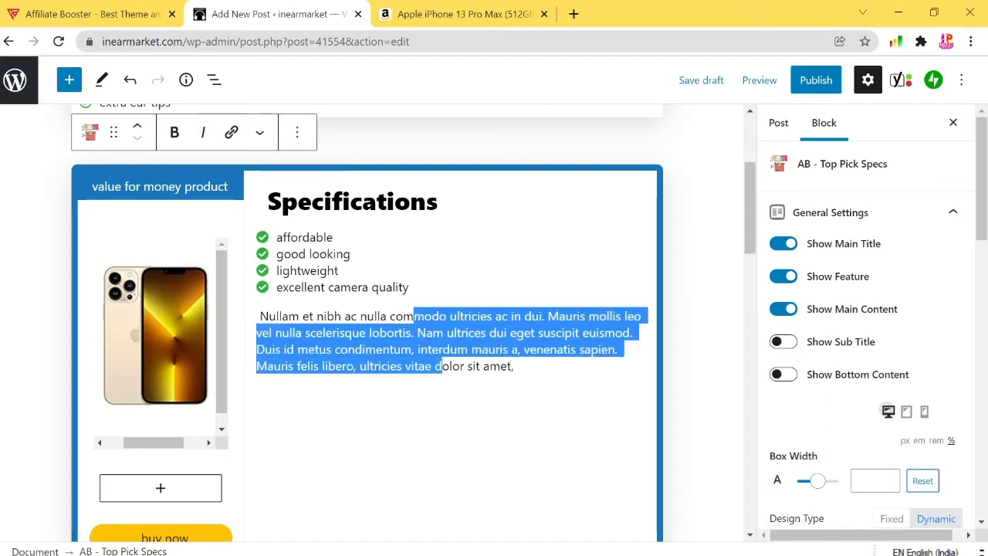
pyautogui.click(782, 311)
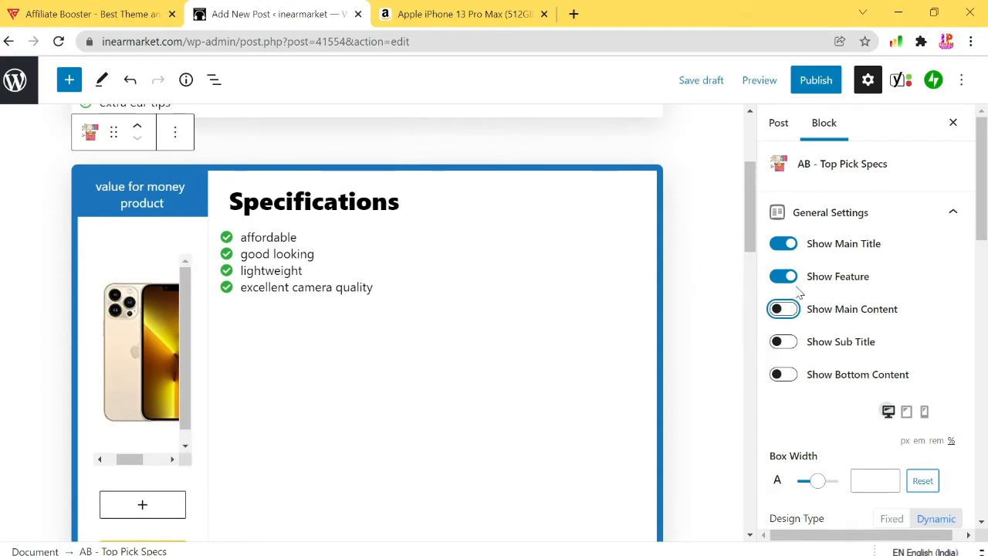
# Step: Try the AB - Top Pick Specs block without its feature list and without its main title, restoring each one
pyautogui.click(781, 279)
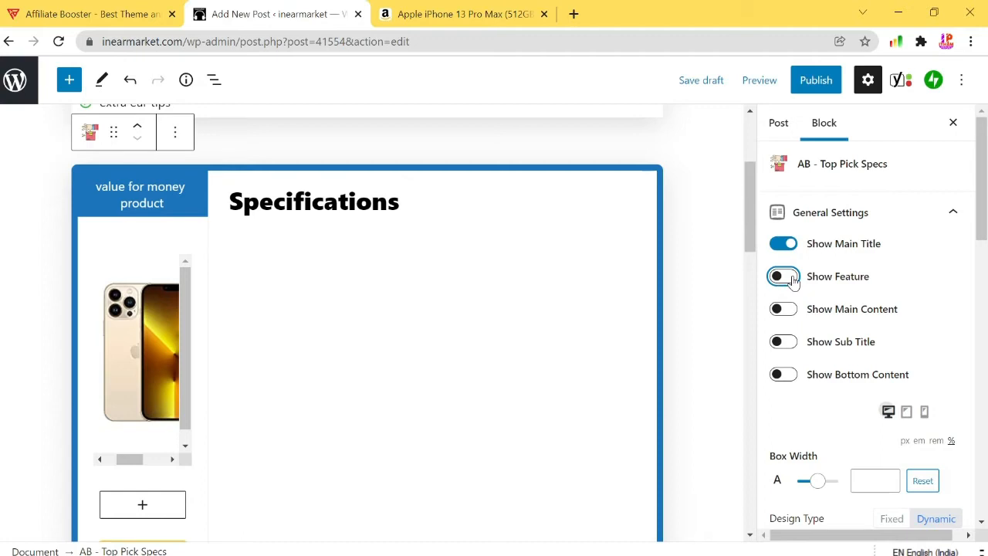
pyautogui.click(792, 282)
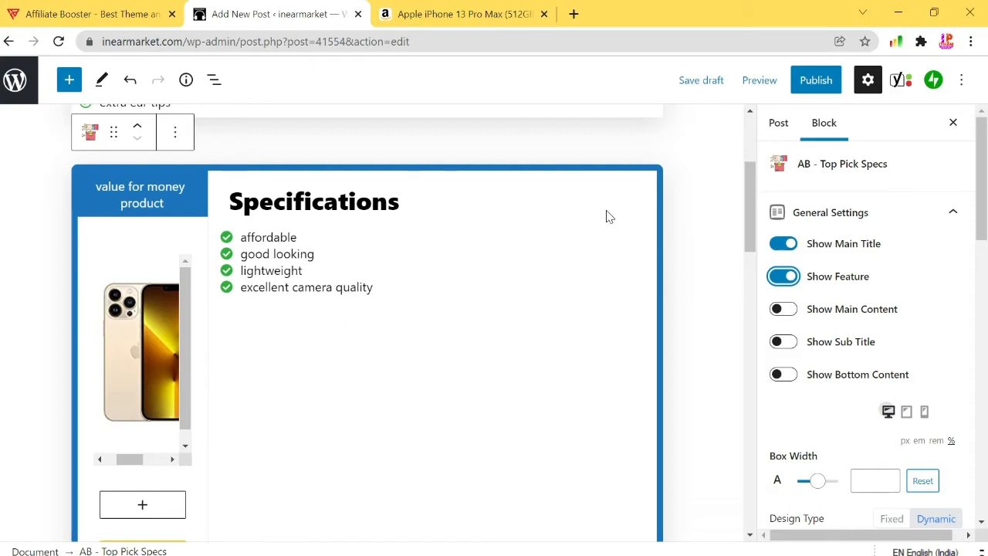
pyautogui.click(783, 244)
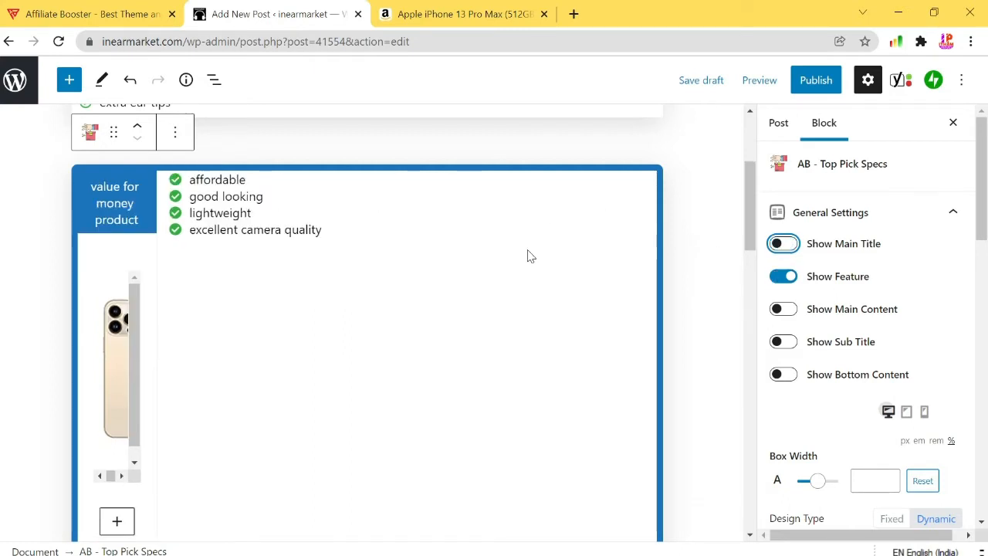
pyautogui.click(774, 249)
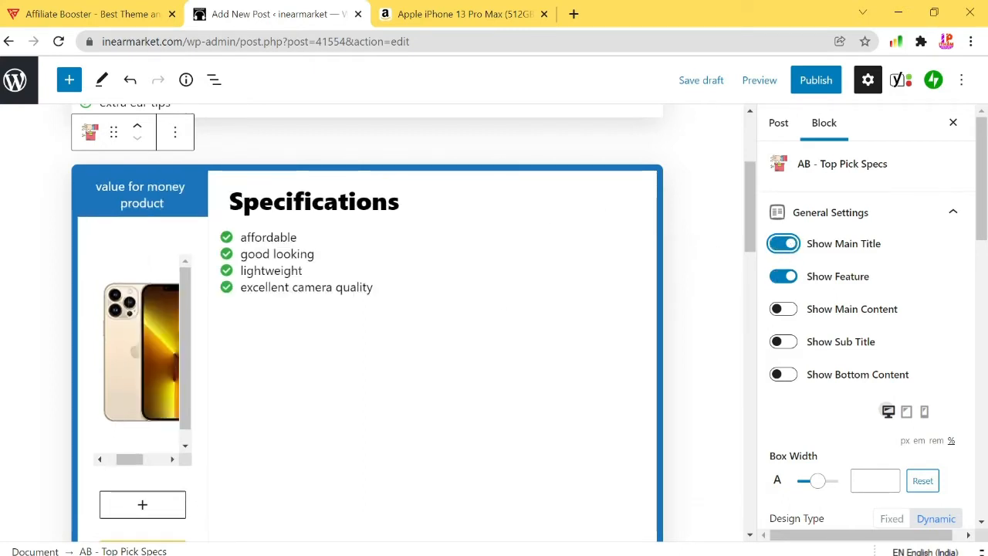
pyautogui.scroll(-3, 563, 370)
pyautogui.scroll(5, 563, 370)
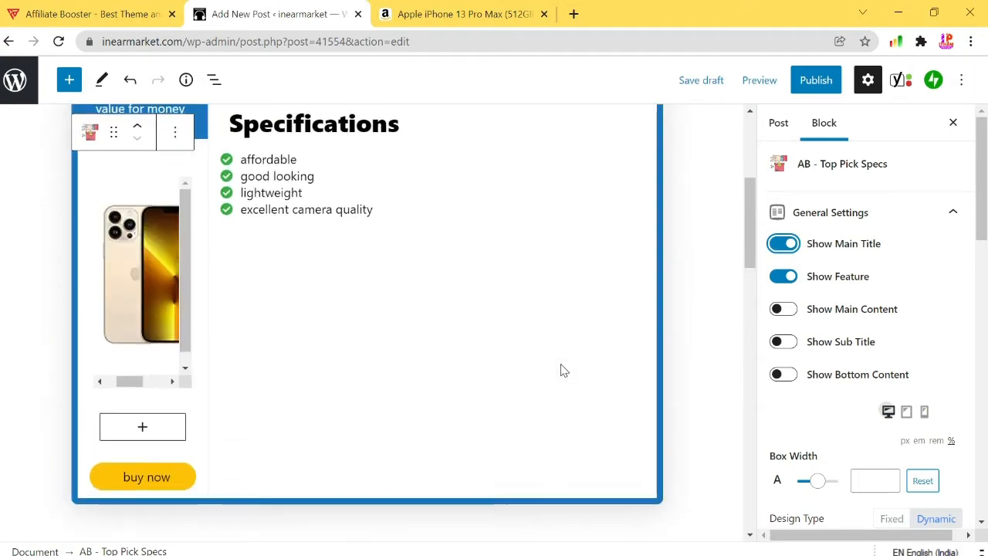
pyautogui.scroll(1, 563, 370)
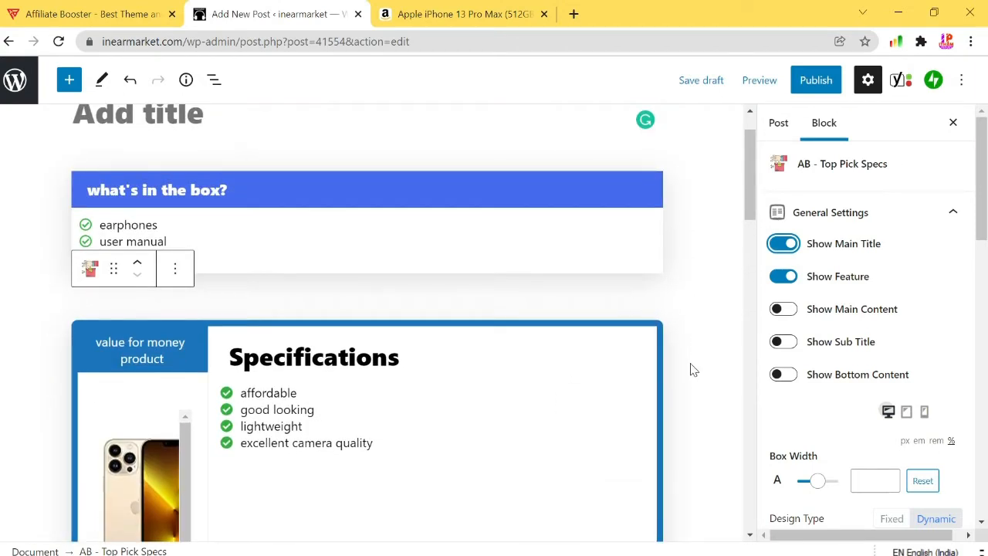
pyautogui.scroll(-3, 693, 370)
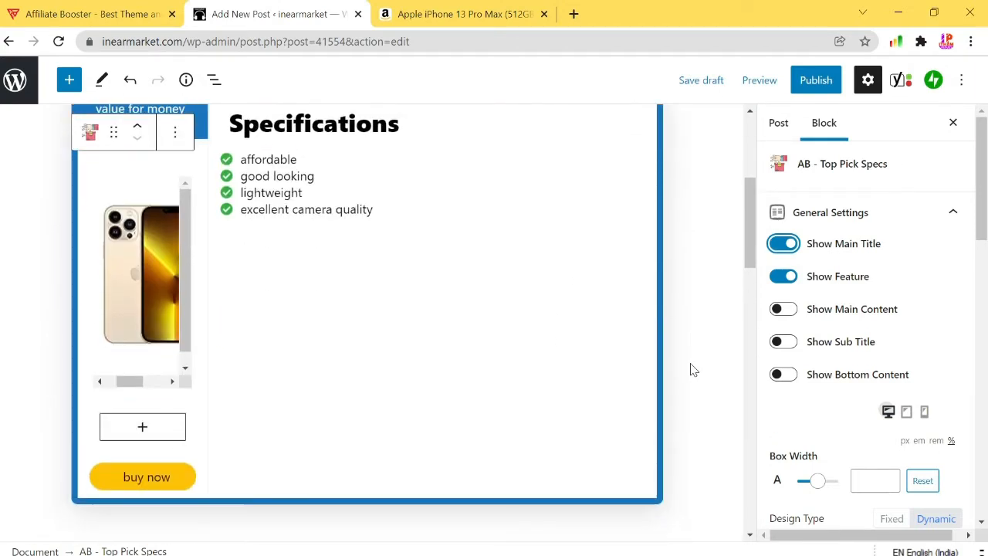
# Step: Insert an AB Pros & Cons block below the AB - Top Pick Specs block
pyautogui.click(948, 217)
pyautogui.scroll(2, 690, 296)
pyautogui.scroll(-1, 691, 297)
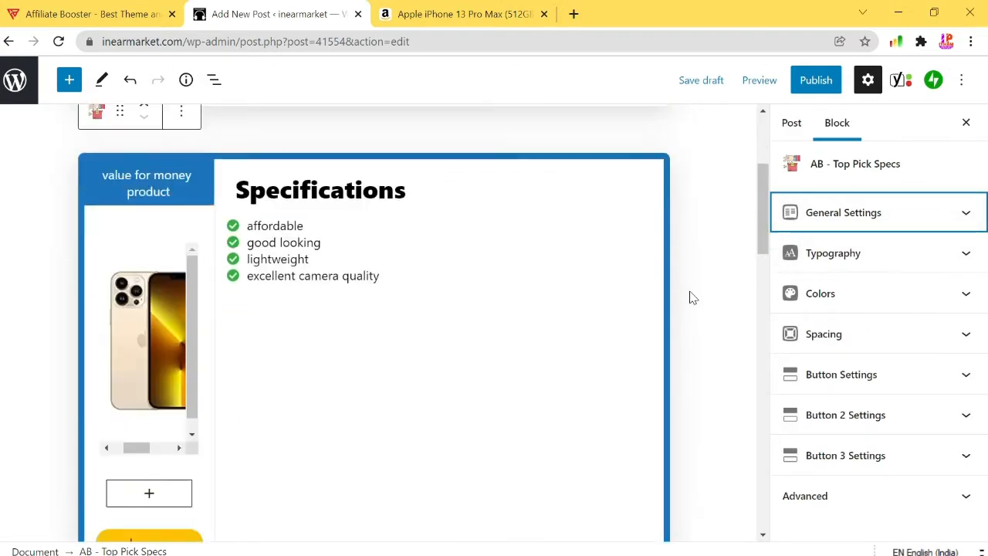
pyautogui.scroll(-3, 691, 295)
pyautogui.click(672, 325)
pyautogui.write('/pro')
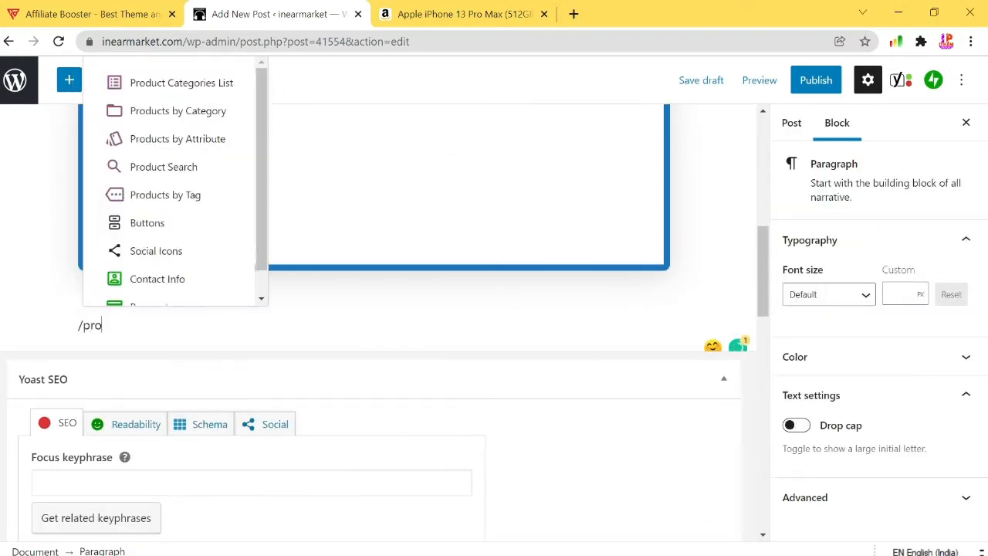
pyautogui.write('s')
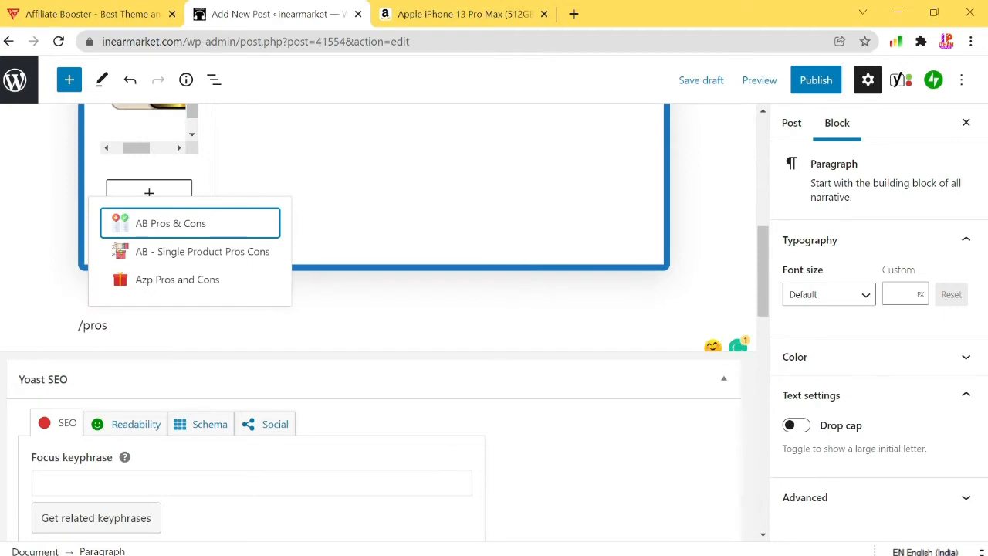
pyautogui.click(179, 223)
pyautogui.scroll(-2, 697, 263)
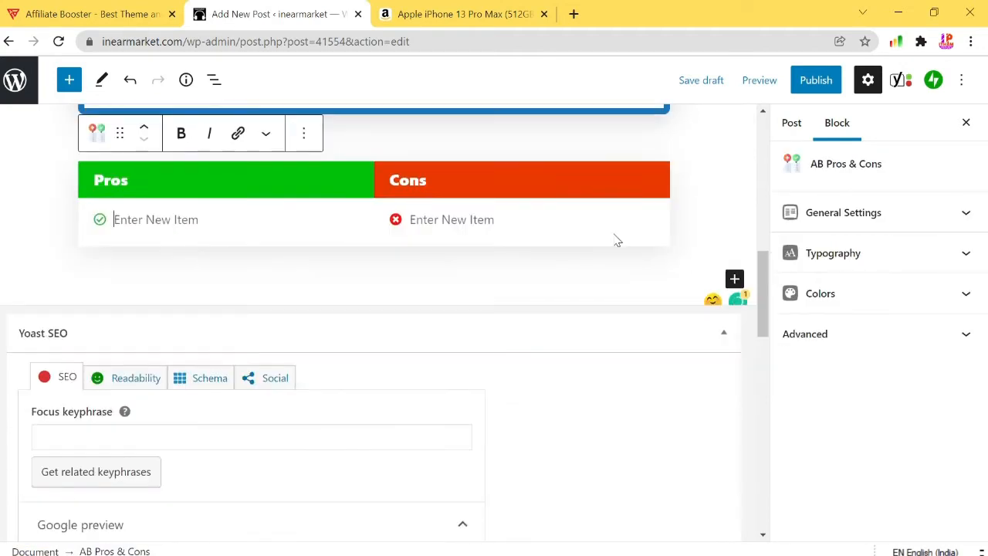
# Step: Try Style 1, Style 2 and Style 3 as the Pros & Cons design style and settle on Style 2
pyautogui.click(587, 239)
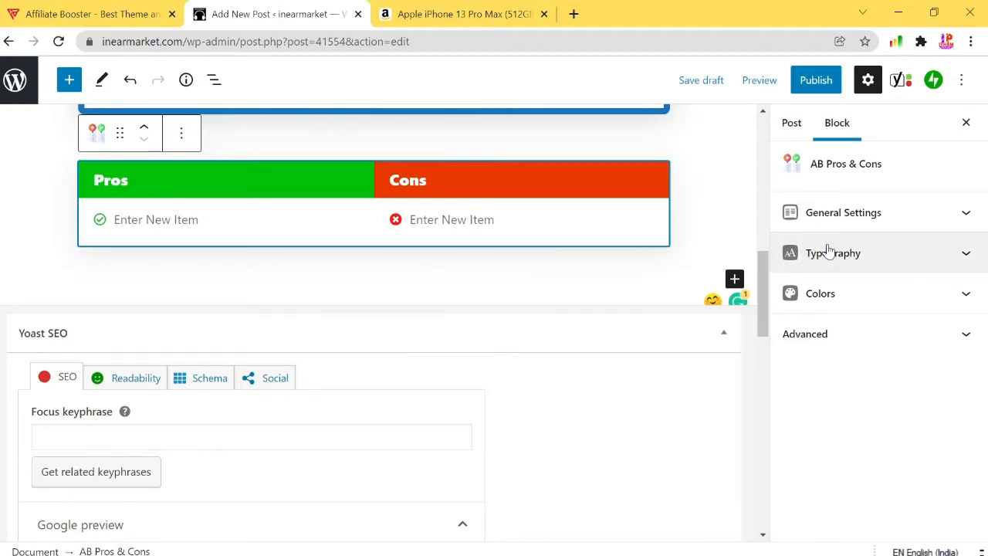
pyautogui.click(873, 215)
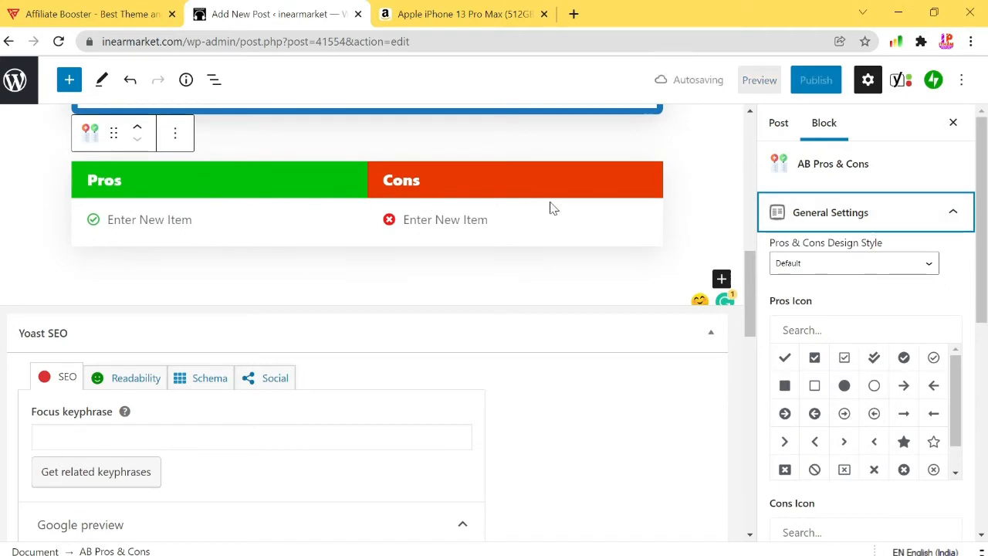
pyautogui.click(830, 269)
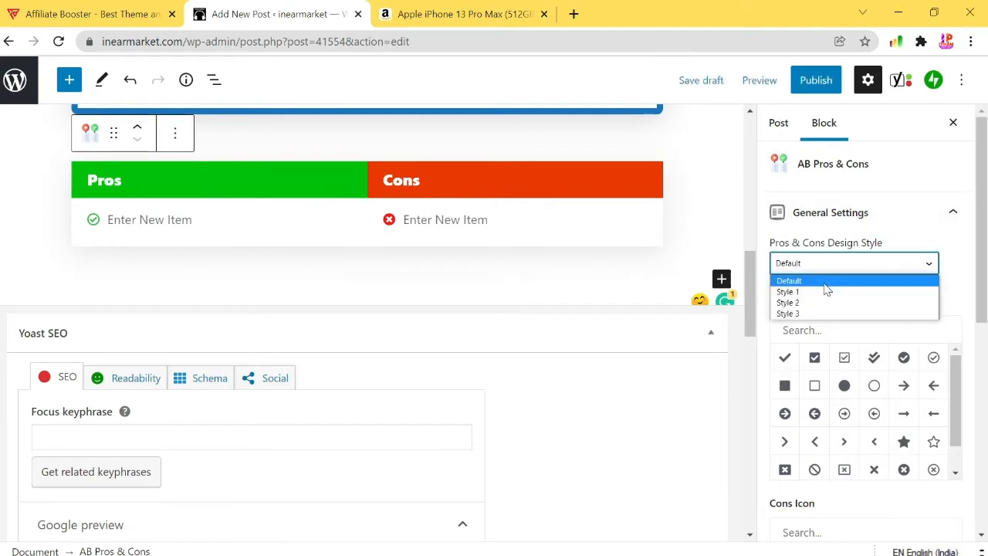
pyautogui.click(828, 291)
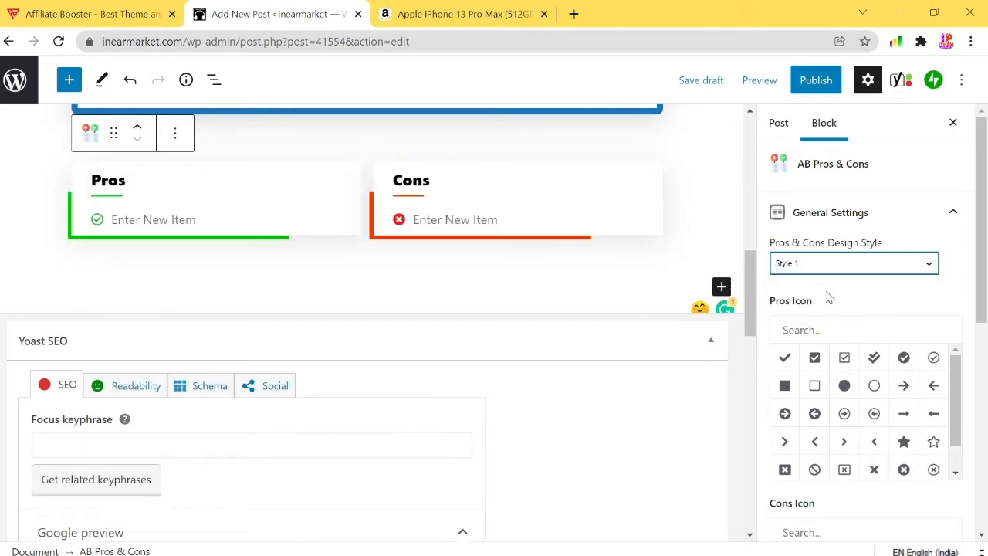
pyautogui.click(788, 265)
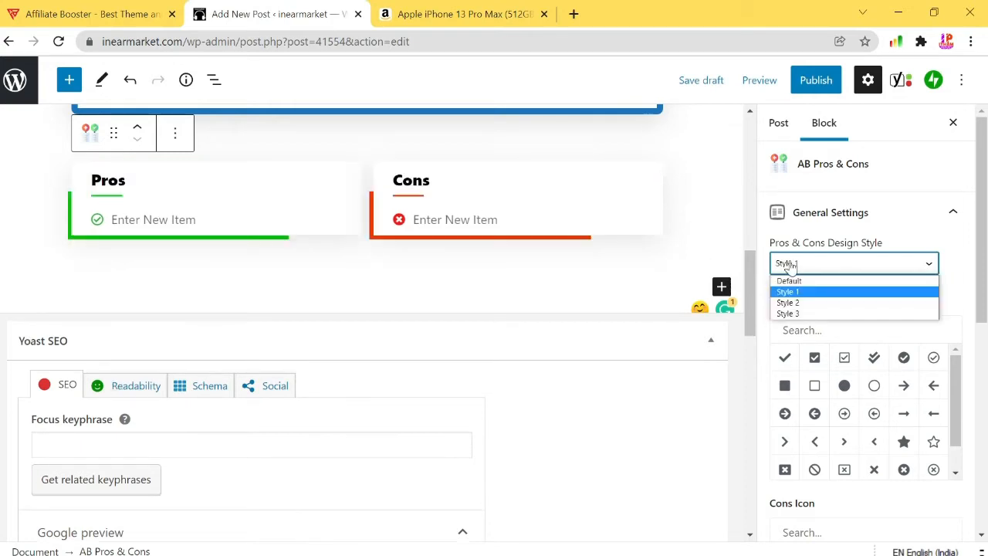
pyautogui.click(804, 302)
pyautogui.click(816, 271)
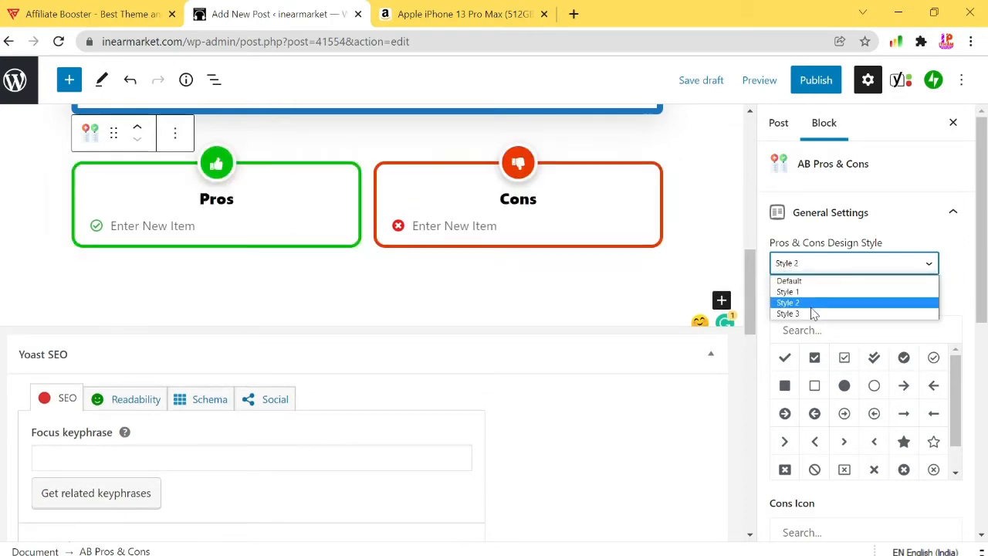
pyautogui.click(812, 313)
pyautogui.click(838, 263)
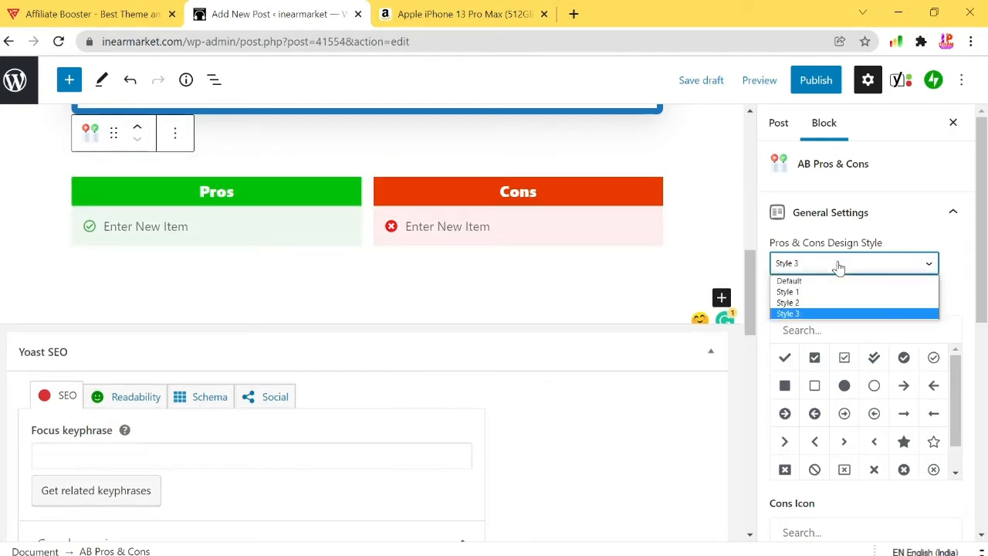
pyautogui.click(825, 305)
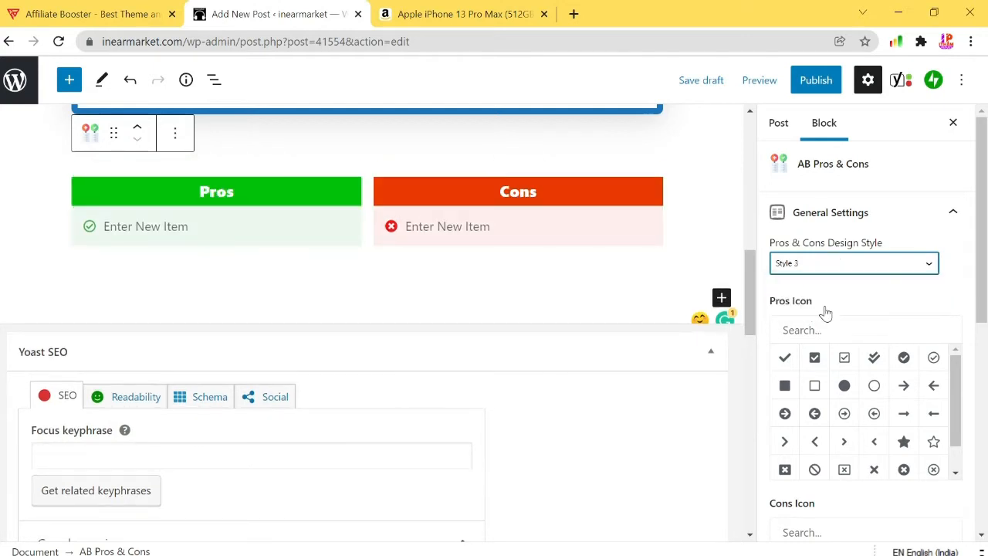
pyautogui.scroll(1, 509, 260)
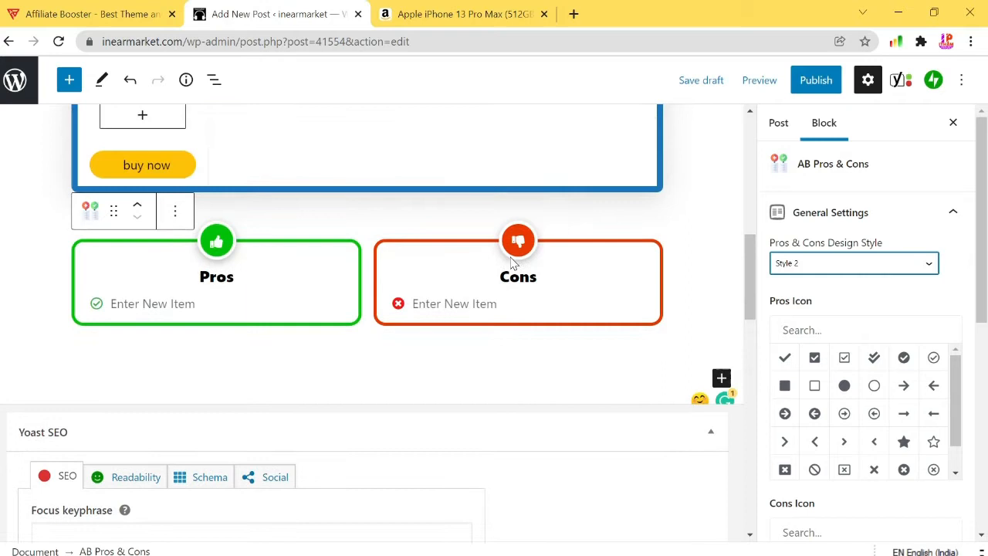
# Step: Set the Pros list icon to the solid thumbs-up
pyautogui.click(216, 244)
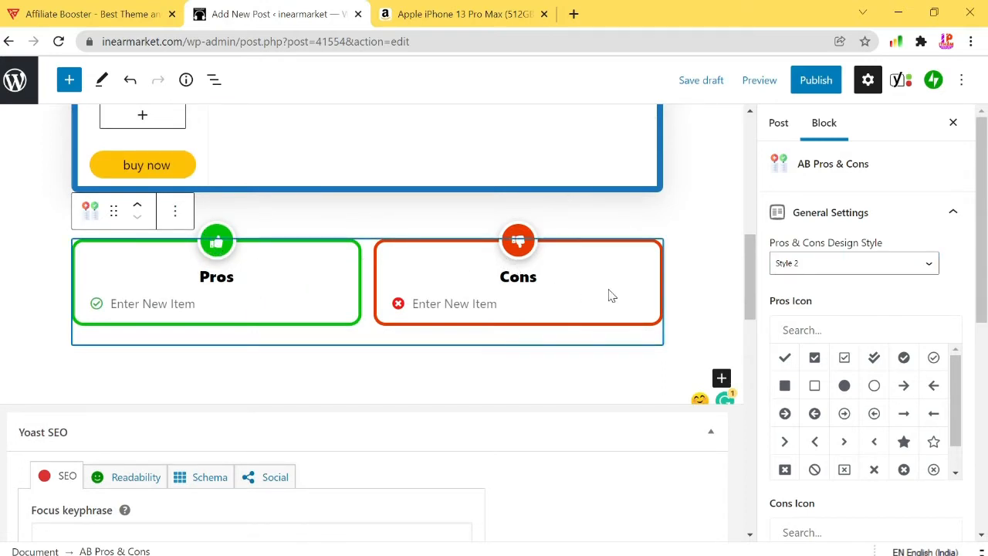
pyautogui.click(181, 305)
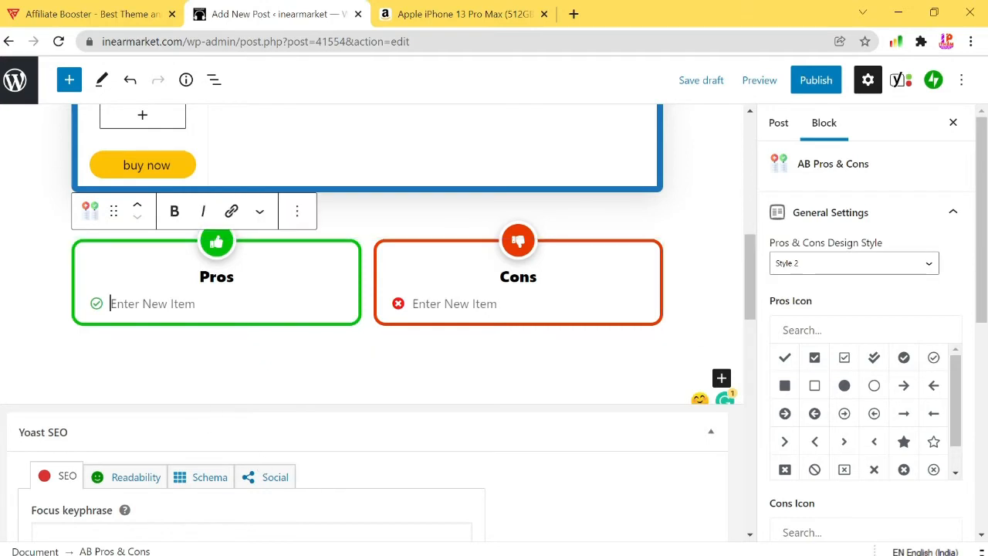
pyautogui.scroll(-1, 857, 414)
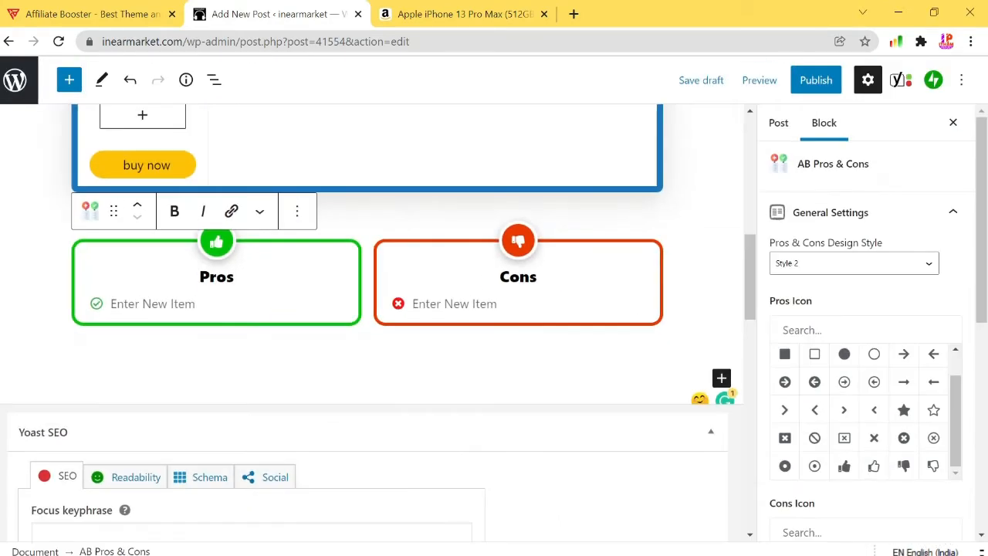
pyautogui.click(843, 465)
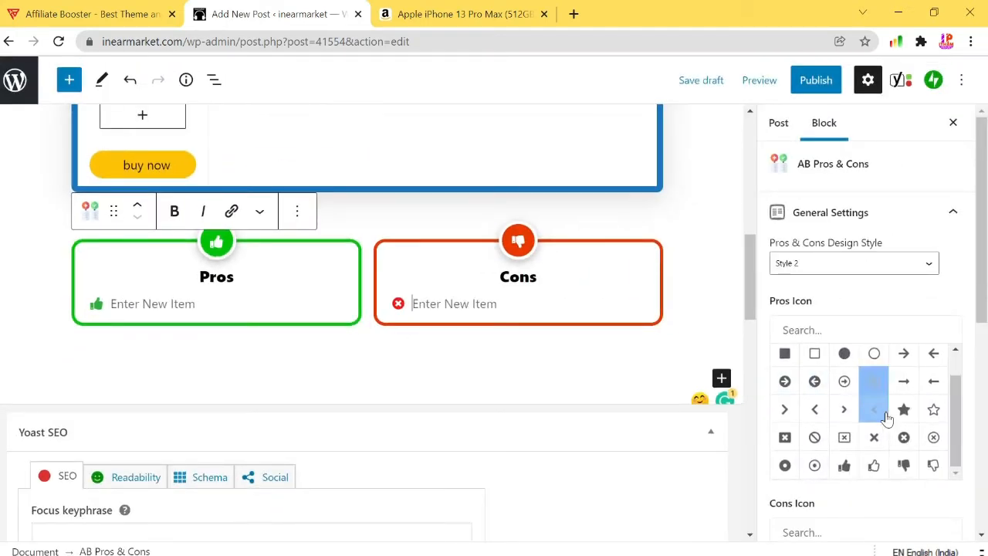
# Step: Set the Cons list icon to the solid thumbs-down
pyautogui.scroll(-4, 961, 420)
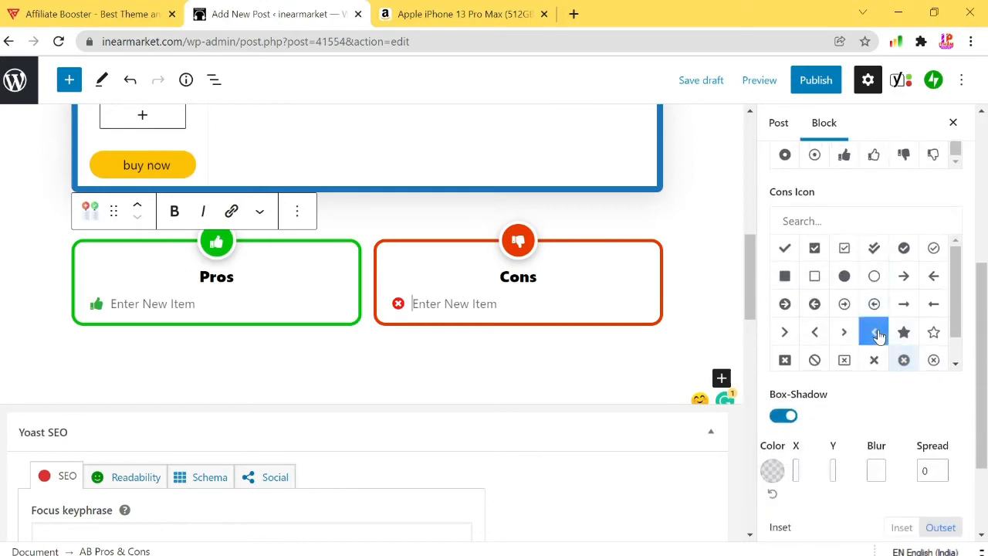
pyautogui.scroll(-1, 888, 339)
pyautogui.click(903, 355)
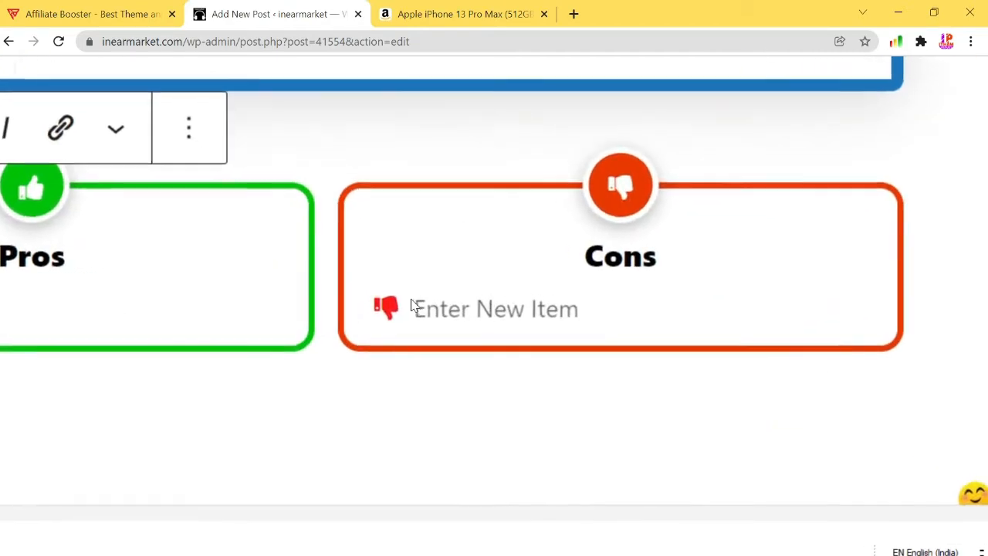
pyautogui.scroll(1, 903, 329)
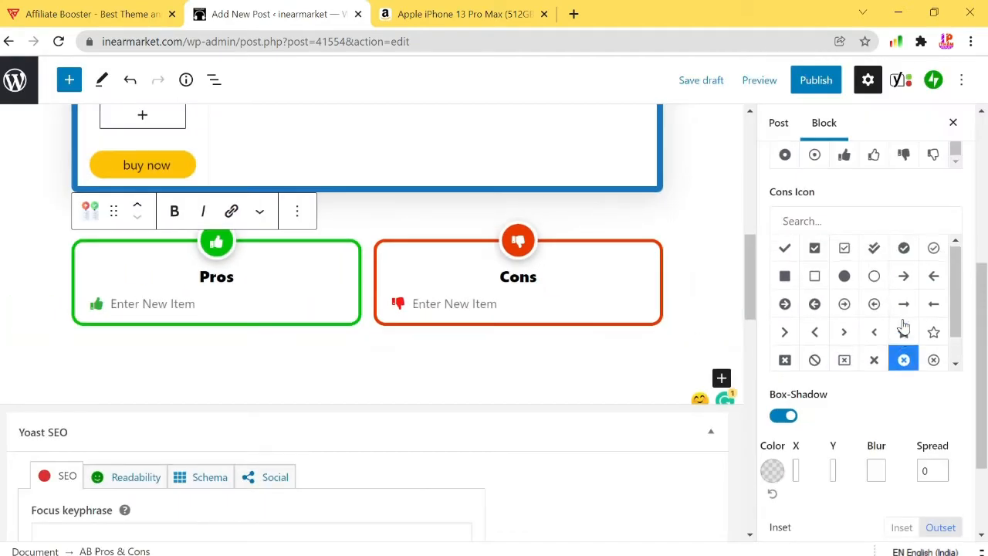
pyautogui.scroll(3, 868, 302)
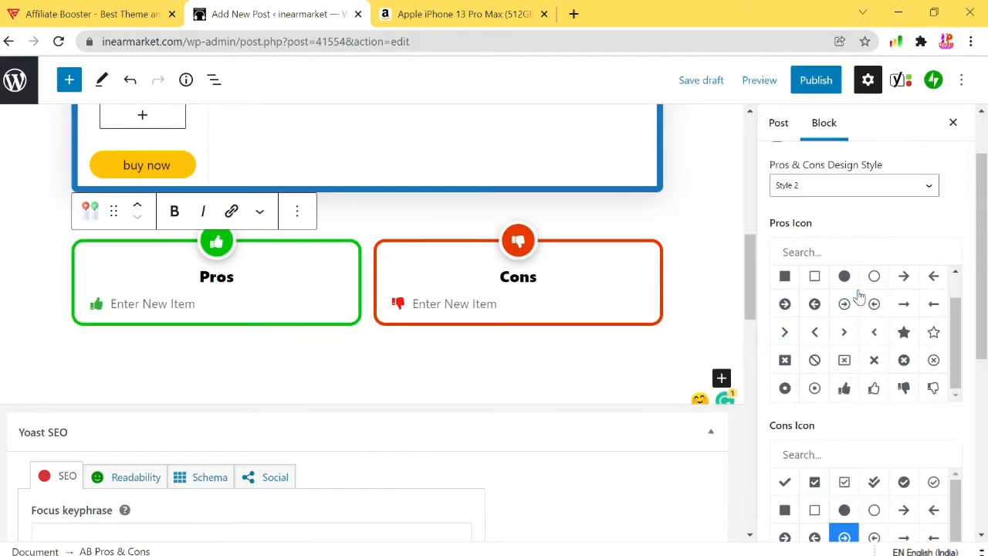
# Step: Try blue as the Pros border color and settle on the preset green swatch
pyautogui.scroll(-1, 865, 304)
pyautogui.scroll(5, 863, 303)
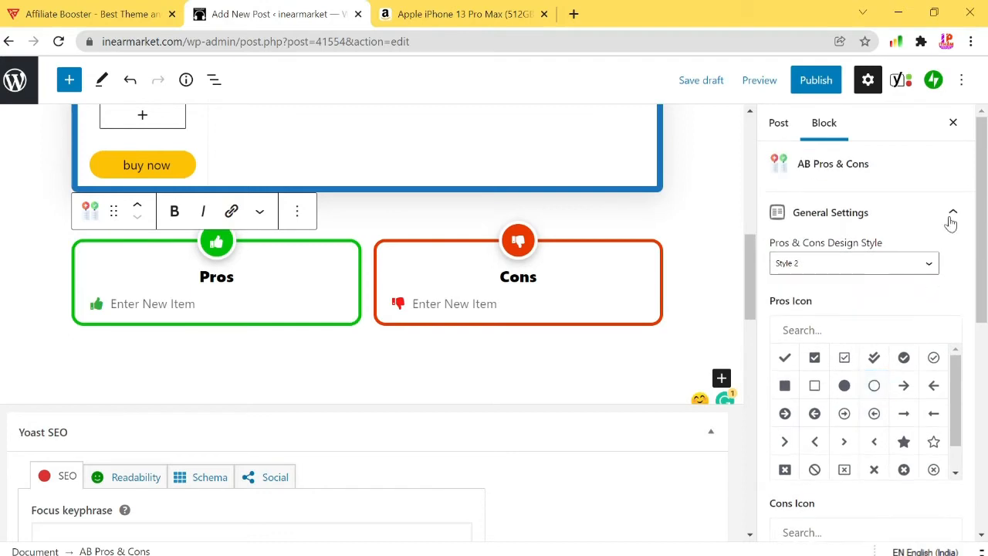
pyautogui.click(955, 214)
pyautogui.click(891, 303)
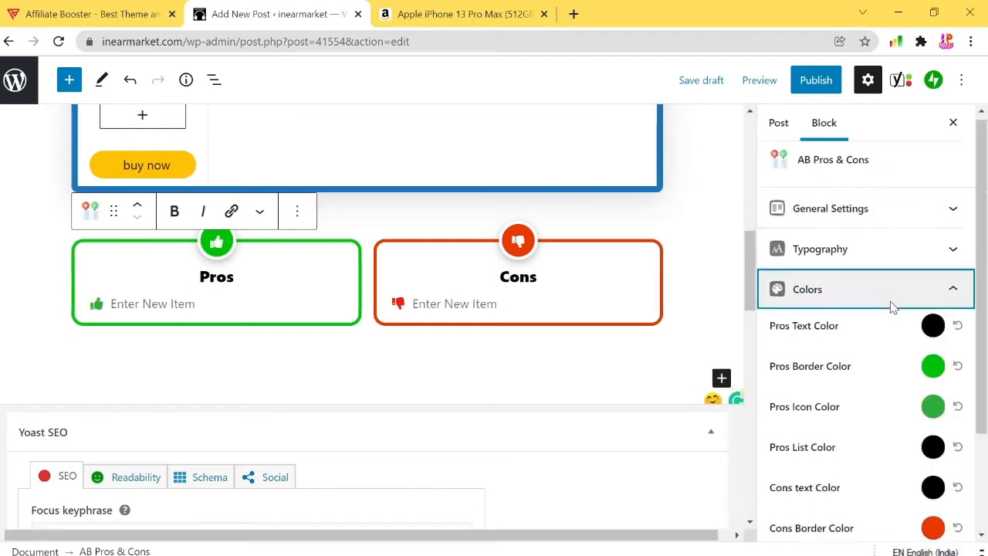
pyautogui.scroll(-2, 882, 371)
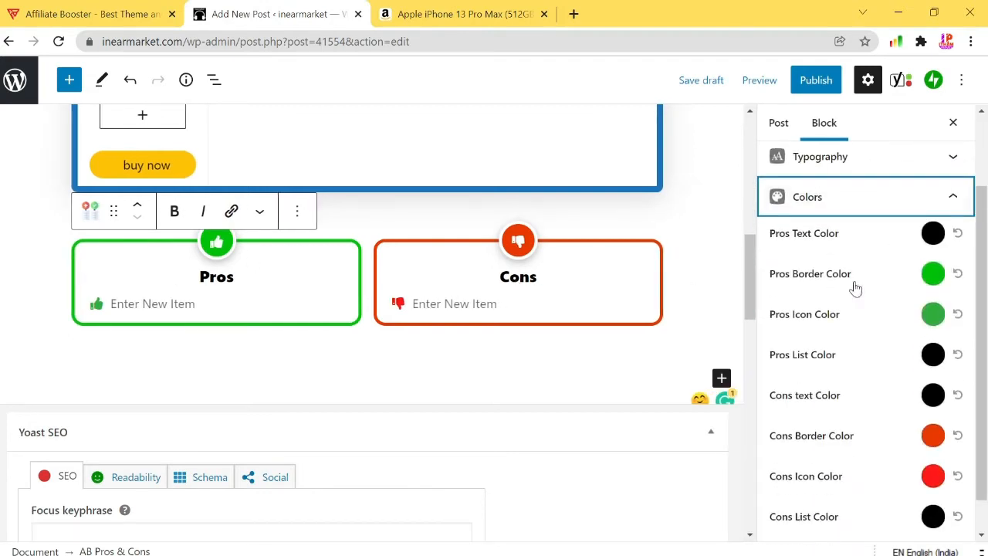
pyautogui.click(934, 275)
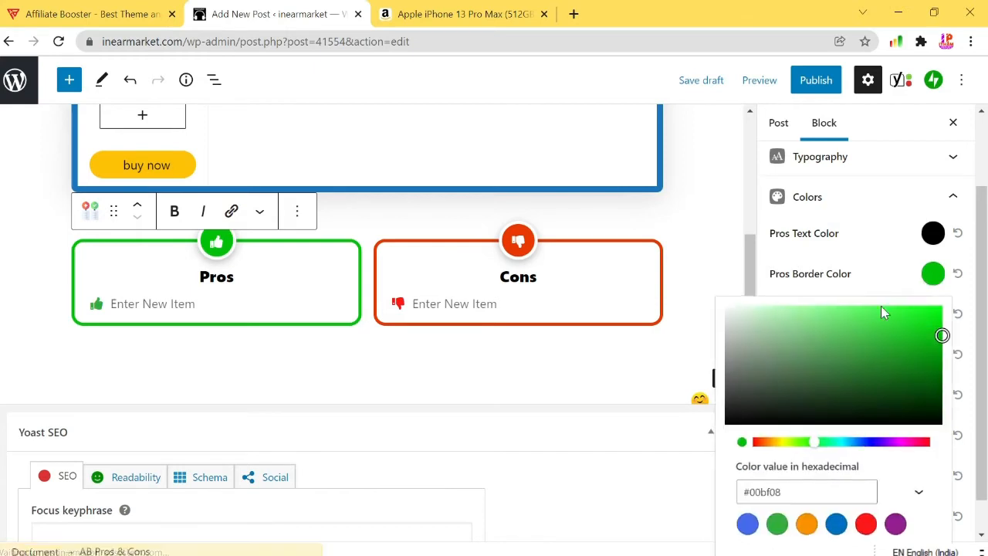
pyautogui.click(747, 527)
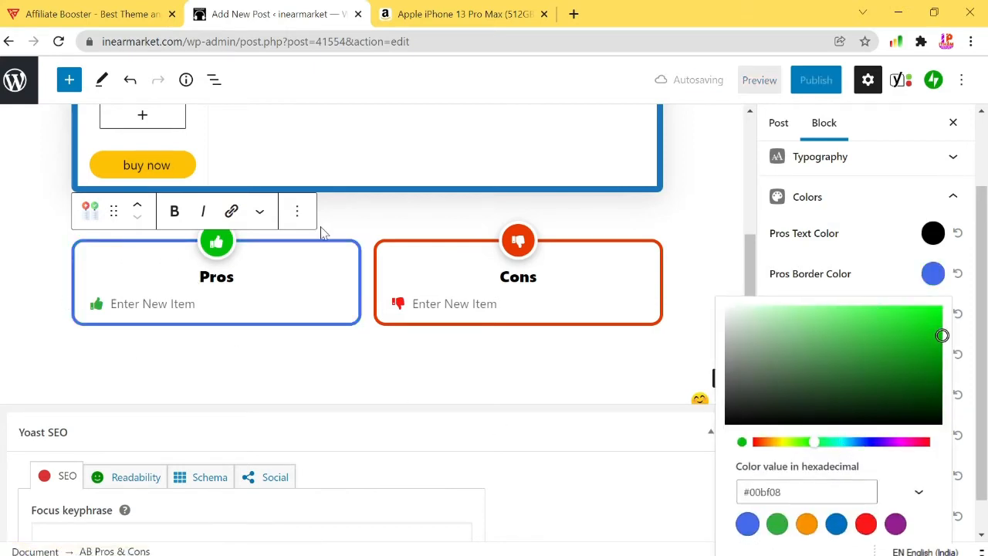
pyautogui.click(779, 525)
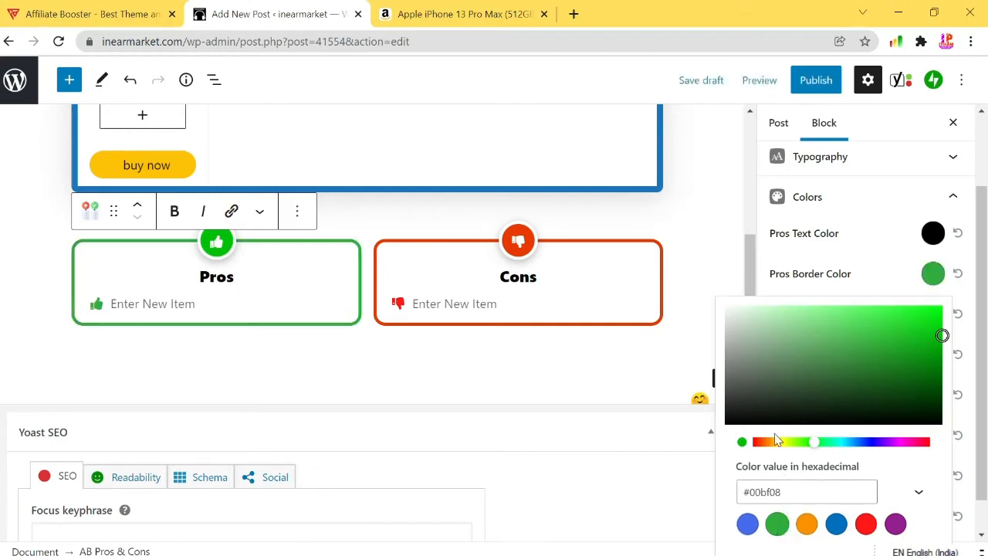
pyautogui.click(707, 287)
pyautogui.scroll(-1, 866, 426)
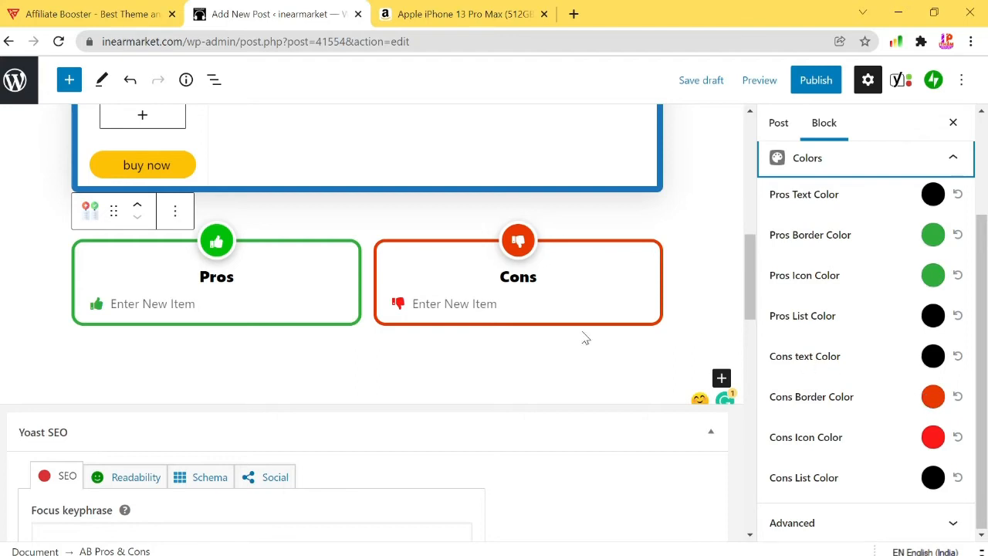
pyautogui.scroll(3, 585, 339)
pyautogui.scroll(-4, 584, 338)
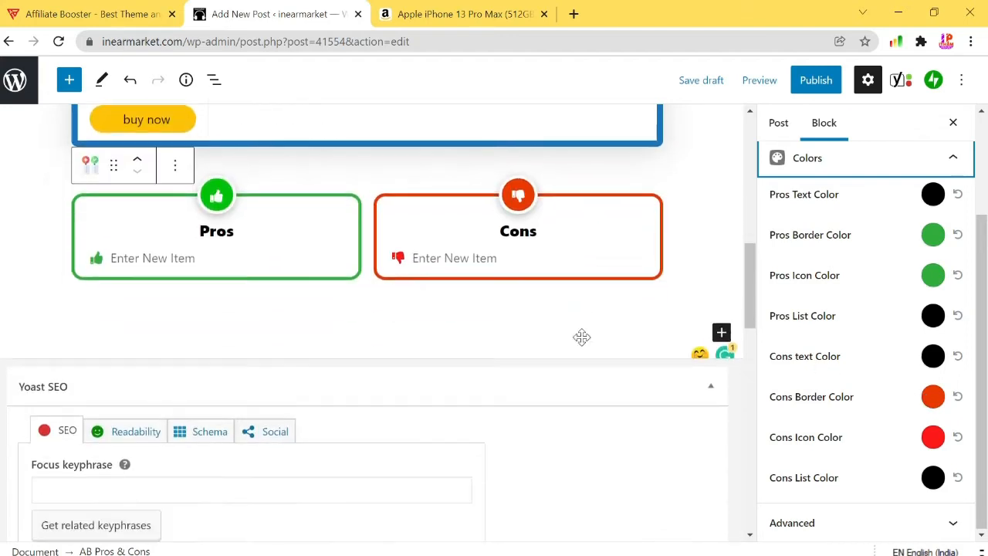
pyautogui.scroll(-2, 582, 336)
pyautogui.scroll(3, 298, 199)
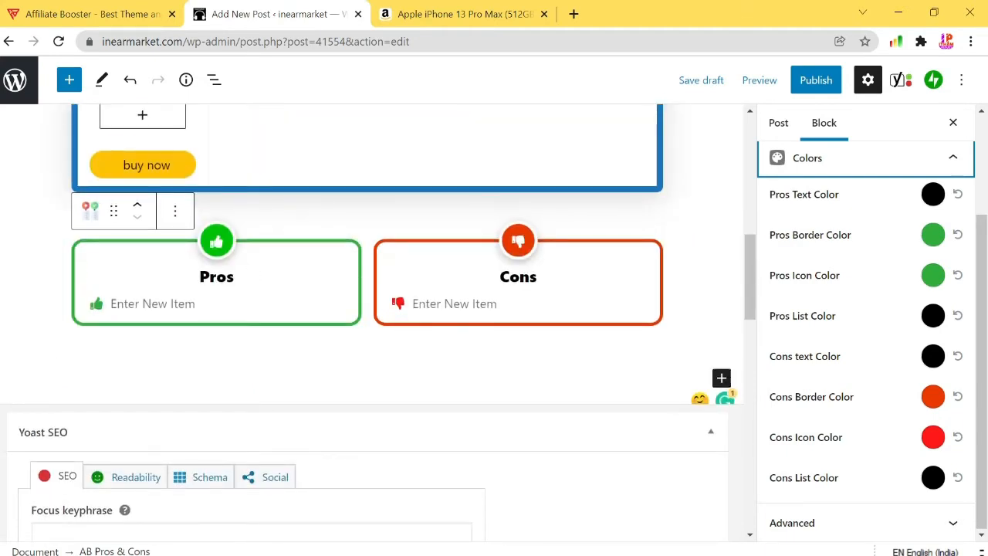
# Step: Fill the Pros list with three items, each reading "this is good"
pyautogui.click(194, 304)
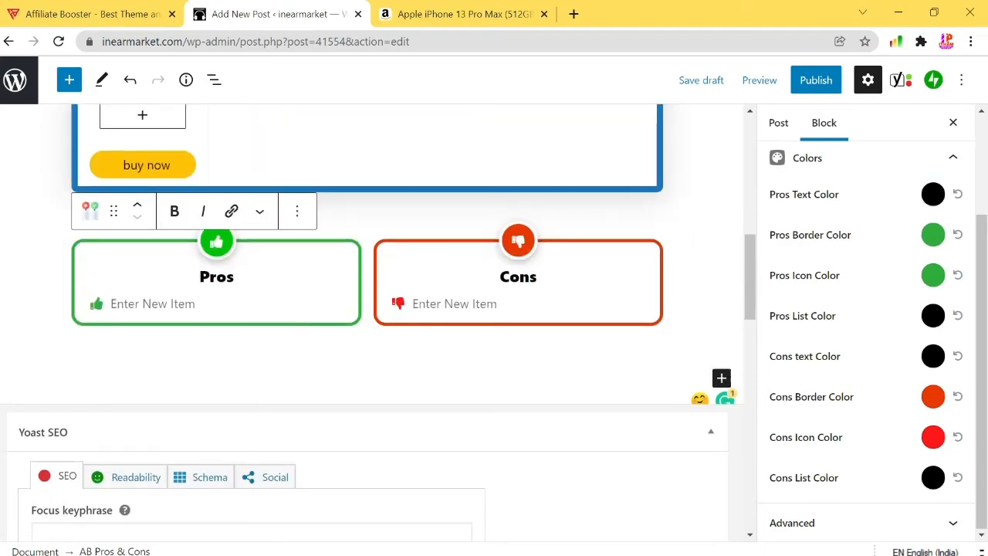
pyautogui.write('this is g')
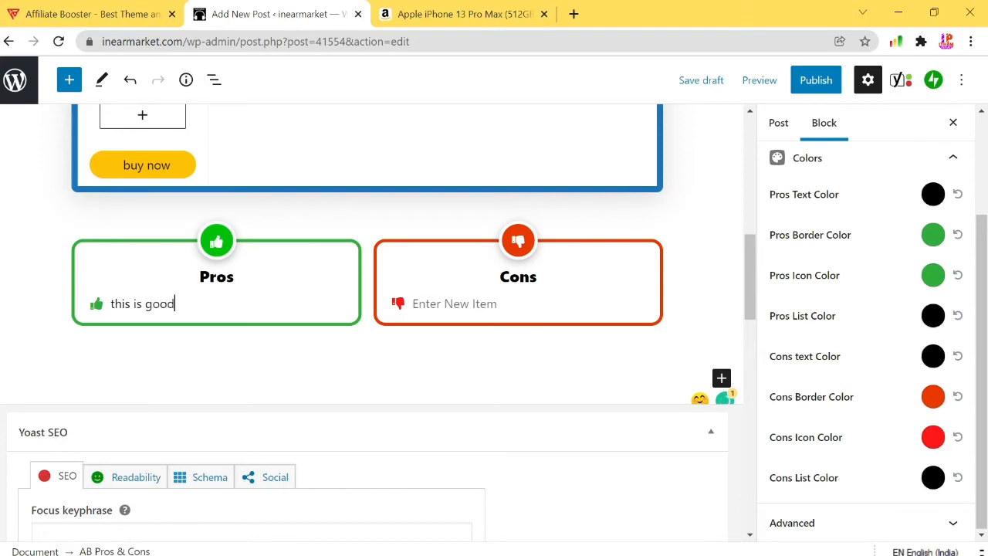
pyautogui.write('ood')
pyautogui.press('Return')
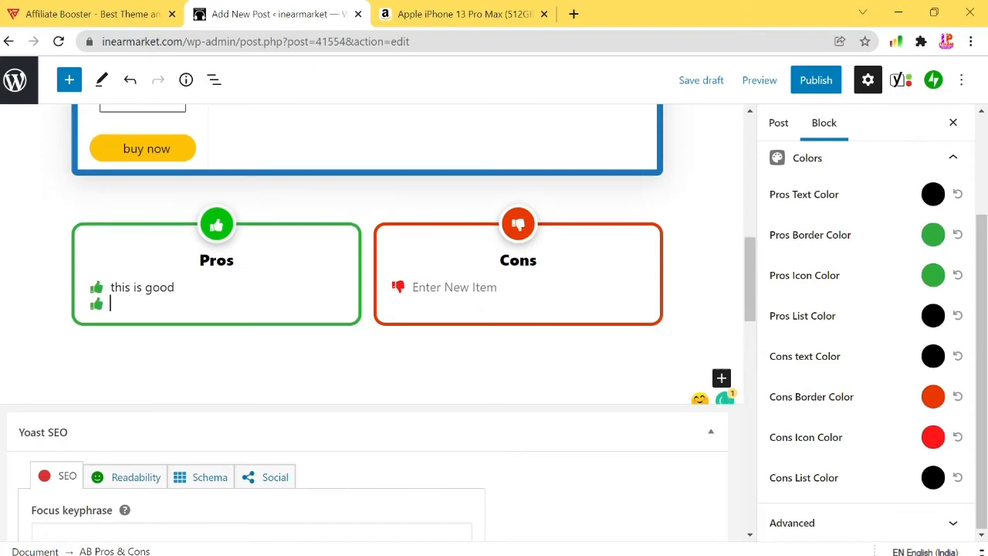
pyautogui.write('this is good')
pyautogui.press('Return')
pyautogui.write('this')
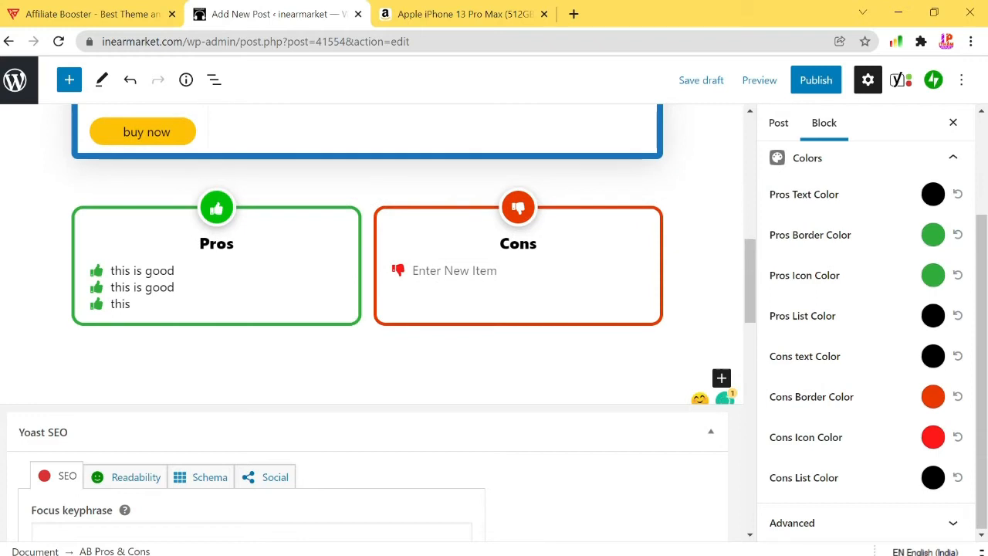
pyautogui.write(' is good')
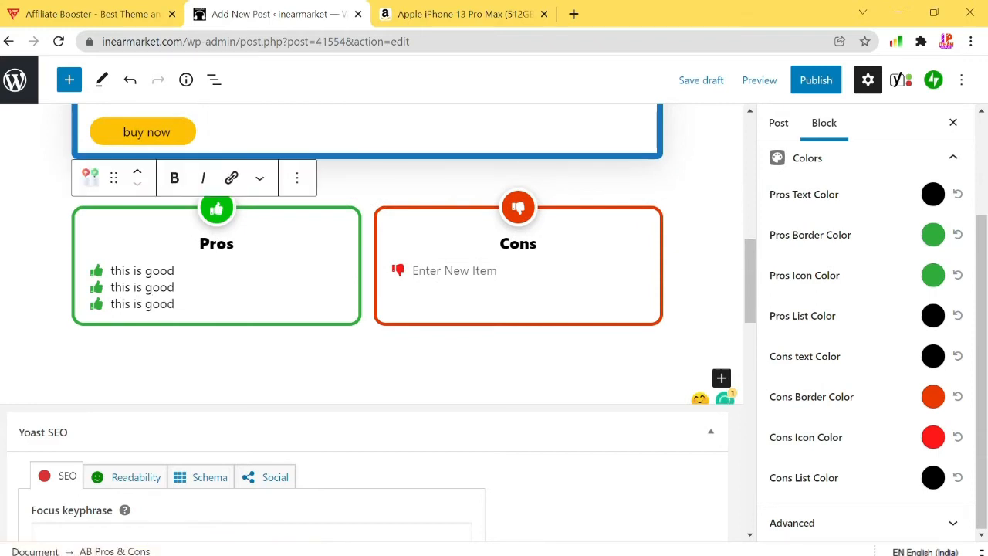
# Step: Fill the Cons list with three items, each reading "this is bad", leaving no empty item at the end
pyautogui.write('this ')
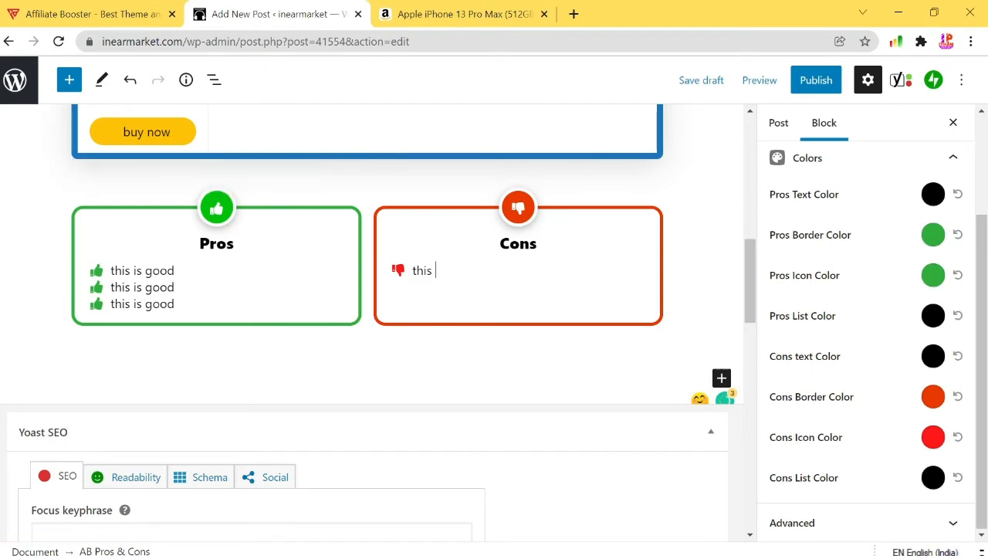
pyautogui.write('is ')
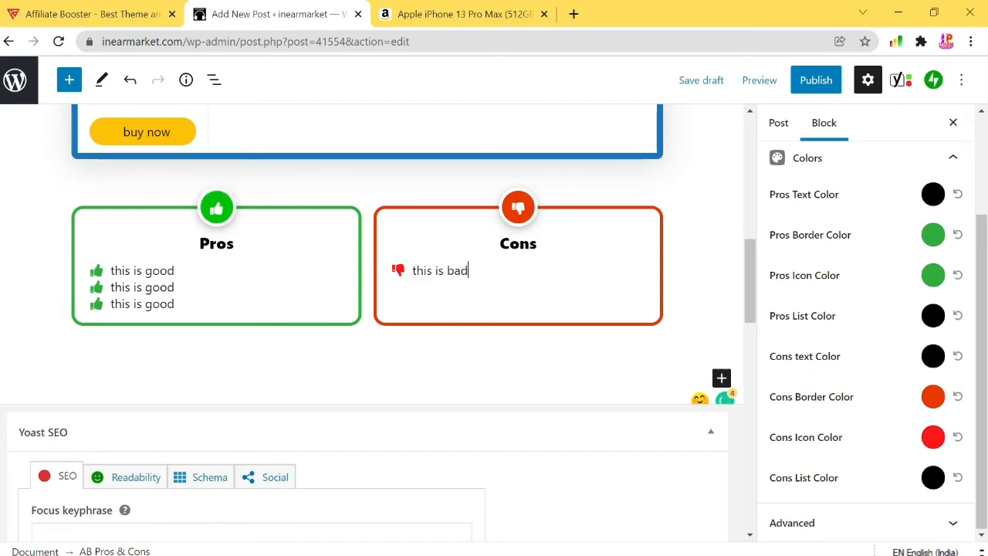
pyautogui.write('bad')
pyautogui.press('Return')
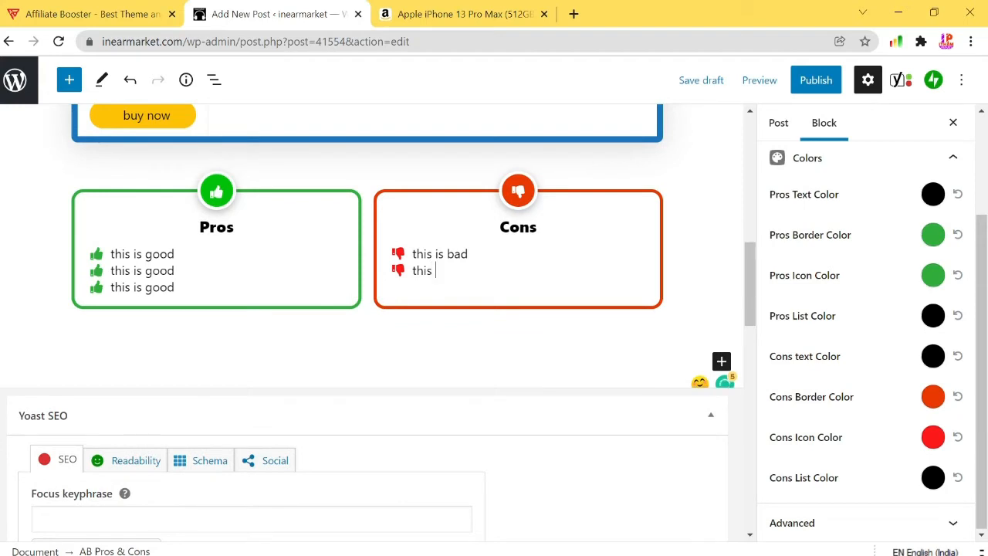
pyautogui.press('Return')
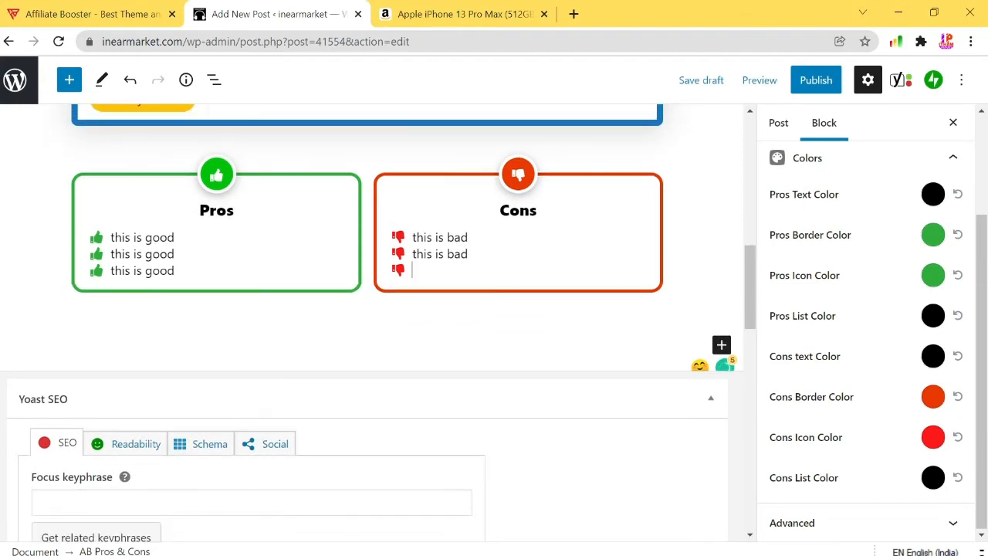
pyautogui.write('this is bad')
pyautogui.press('Return')
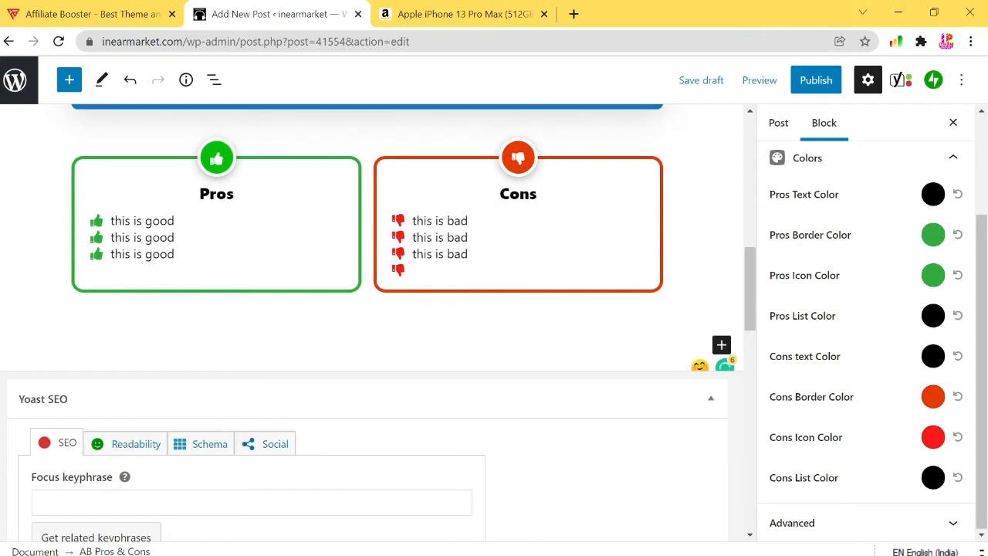
pyautogui.press('BackSpace')
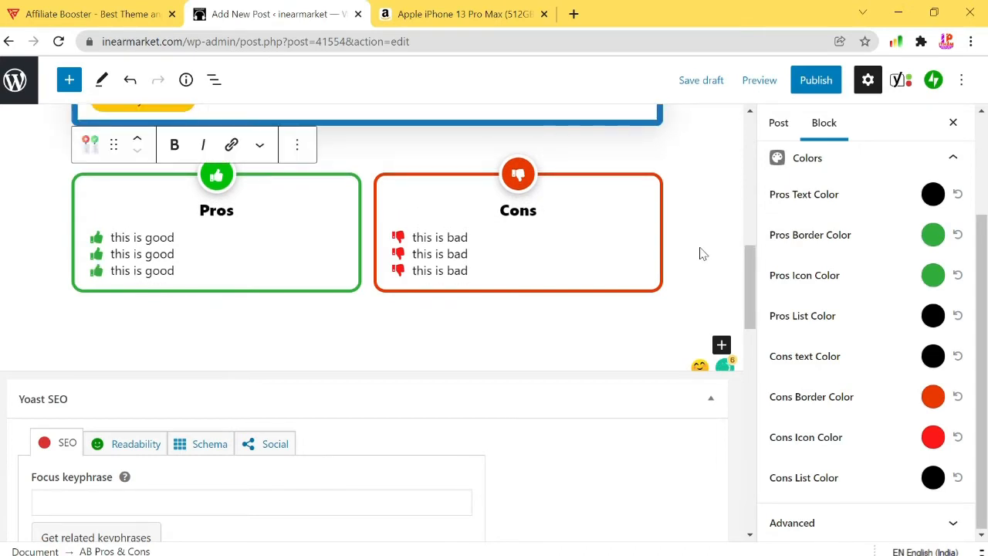
# Step: Insert an H2 heading reading "pros and cons" between the Top Pick Specs block and the Pros & Cons block
pyautogui.scroll(2, 701, 254)
pyautogui.click(404, 314)
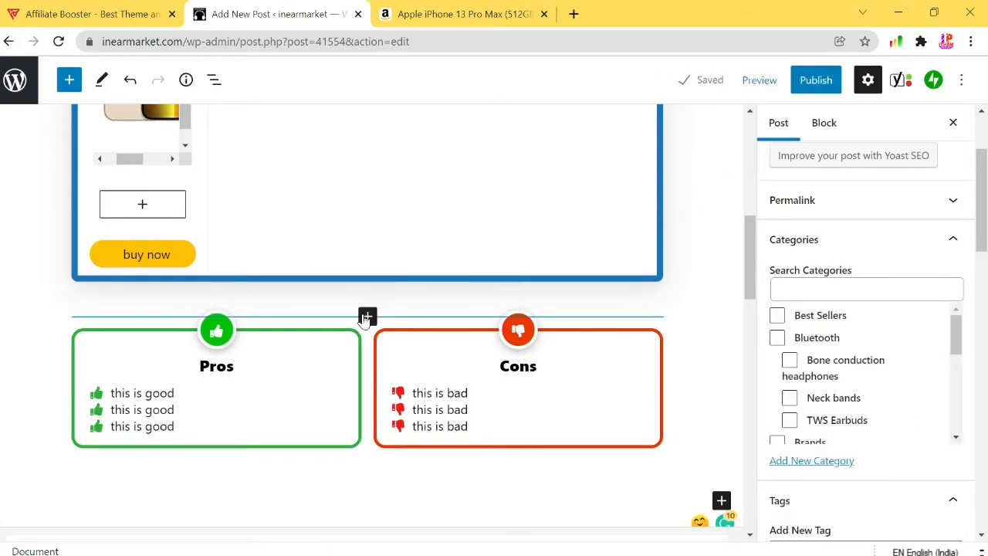
pyautogui.click(367, 316)
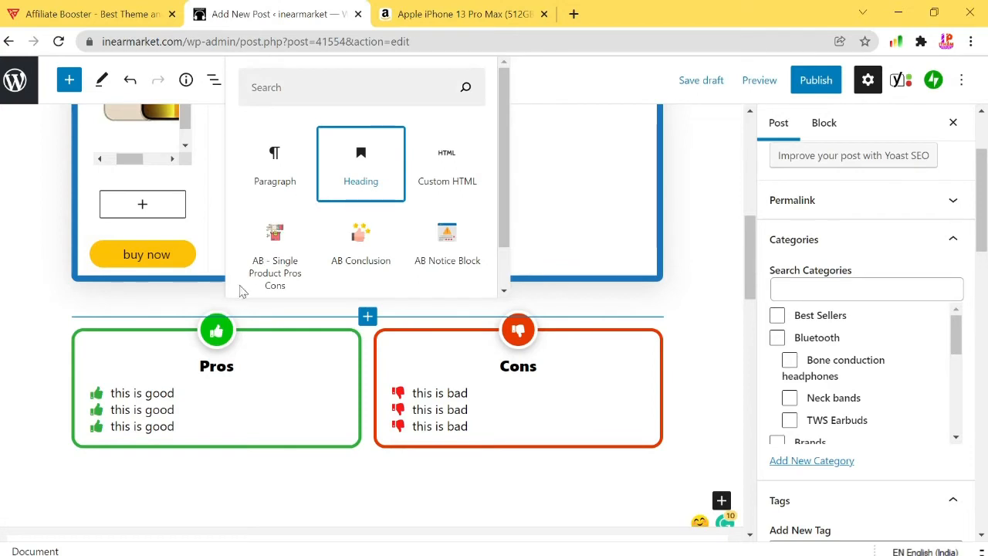
pyautogui.click(361, 176)
pyautogui.click(206, 305)
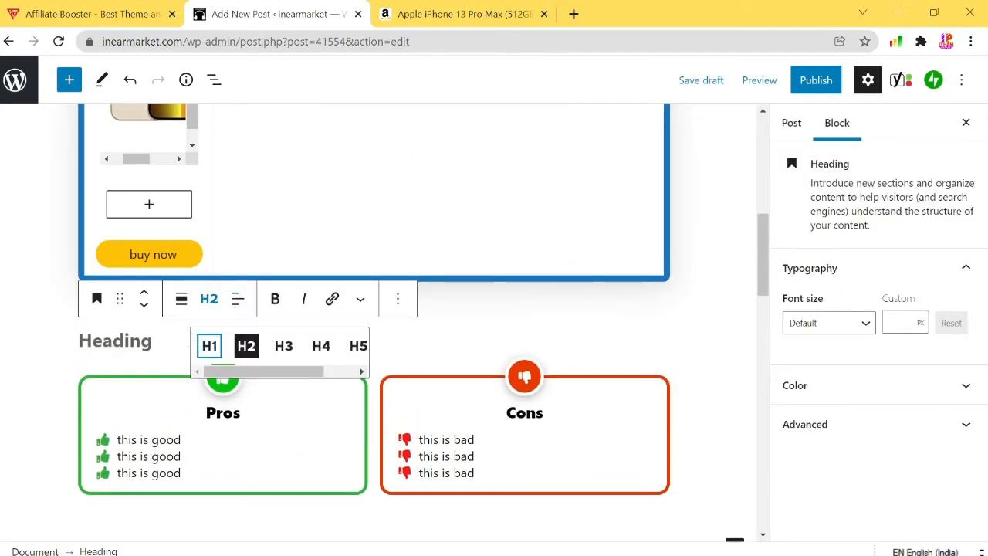
pyautogui.click(155, 340)
pyautogui.write('pro')
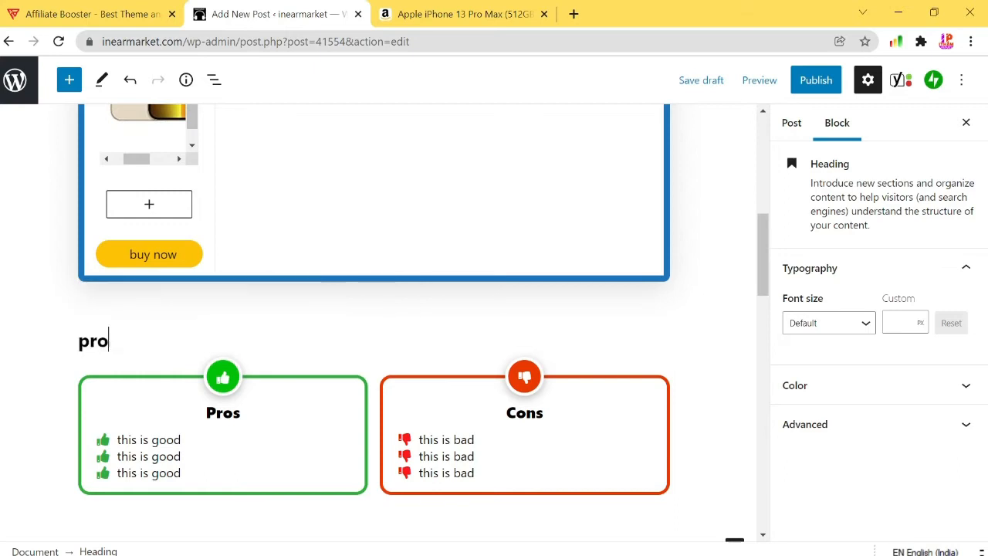
pyautogui.write('s and cons')
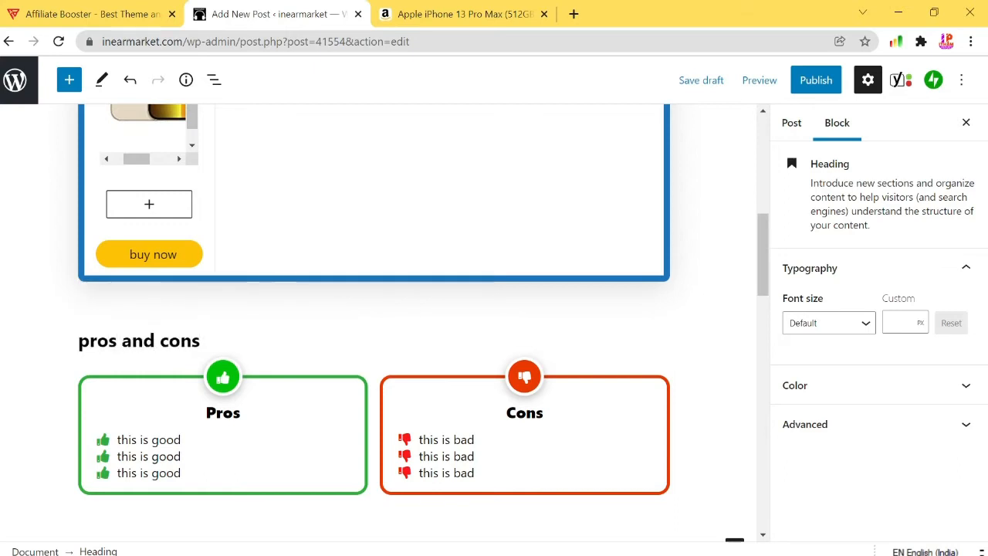
# Step: Add a paragraph below the heading reading "these are the pros and cons of this product"
pyautogui.press('Return')
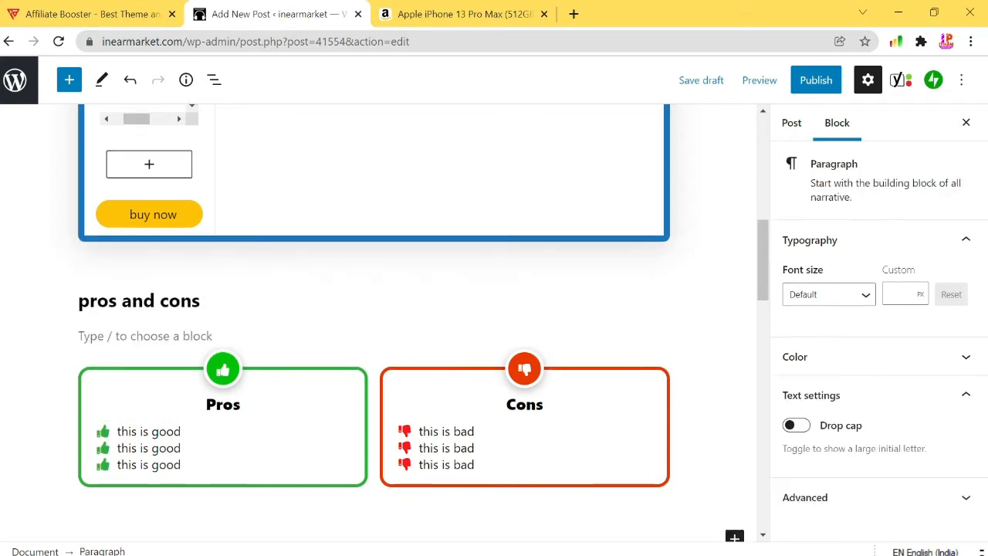
pyautogui.write('these are the pros a')
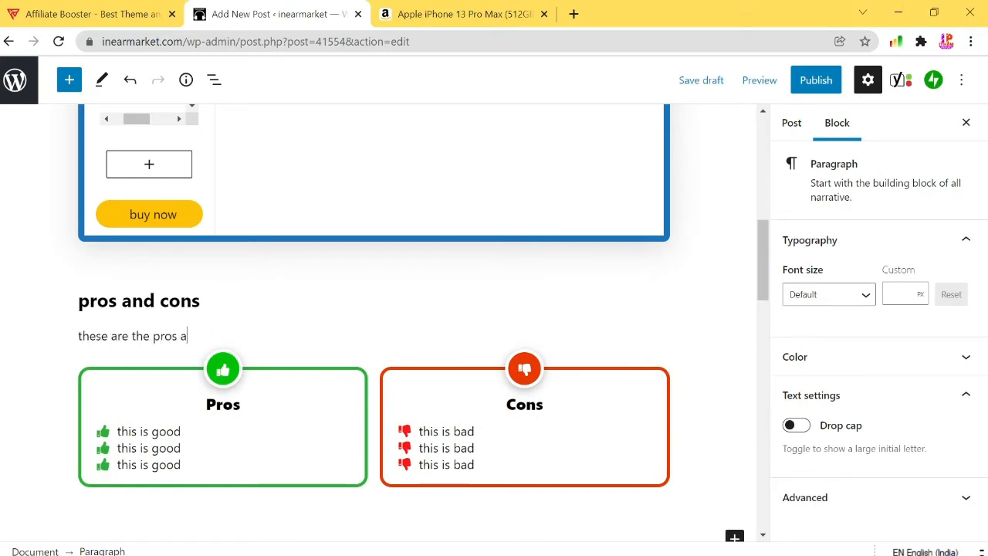
pyautogui.write('nd cons of thi')
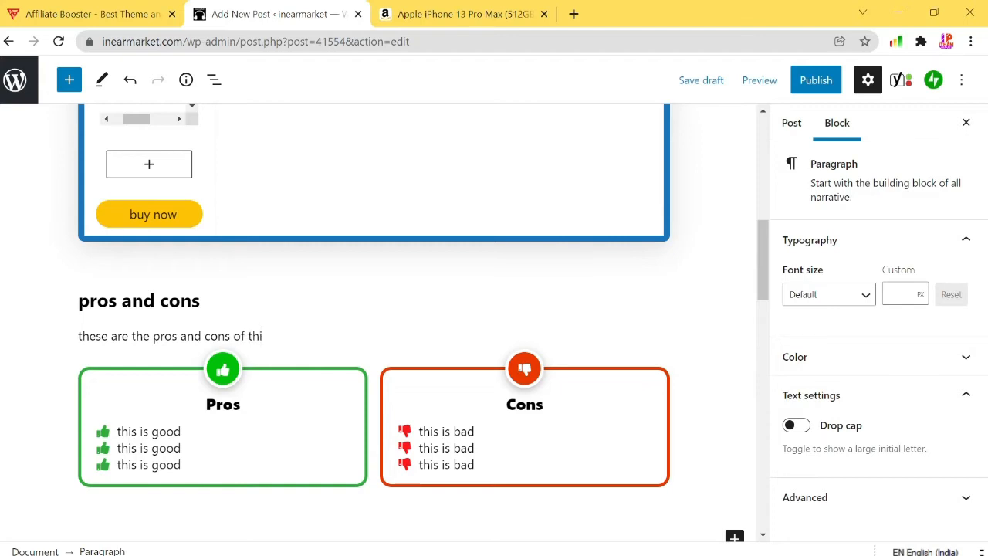
pyautogui.write('s product')
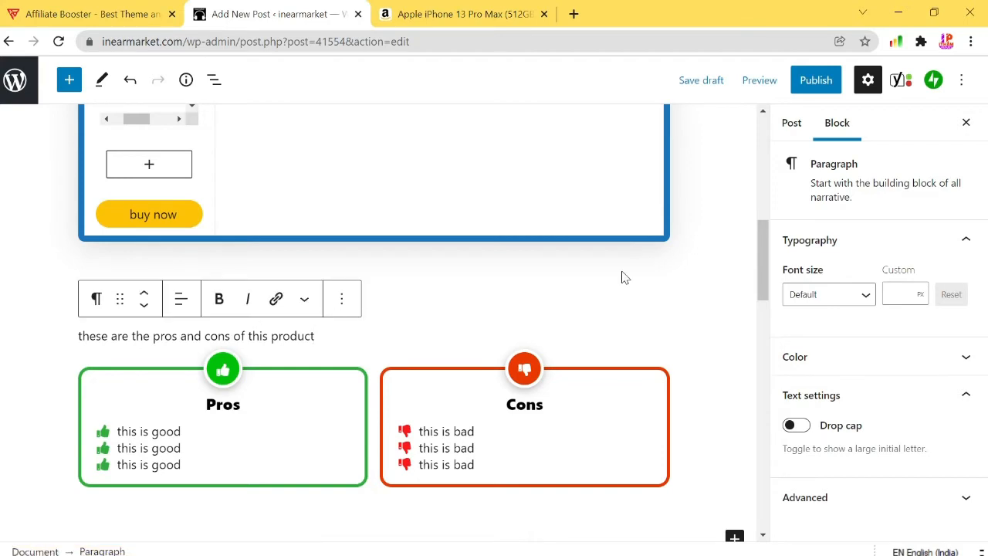
pyautogui.click(682, 264)
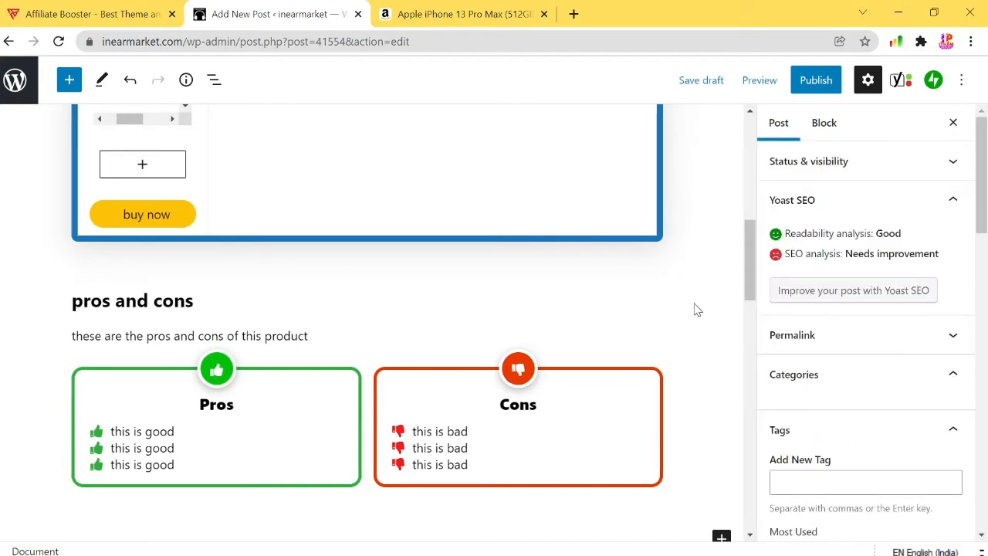
# Step: Review the whole post, from the "what's in the box?" block through the specifications to the pros and cons
pyautogui.scroll(10, 698, 310)
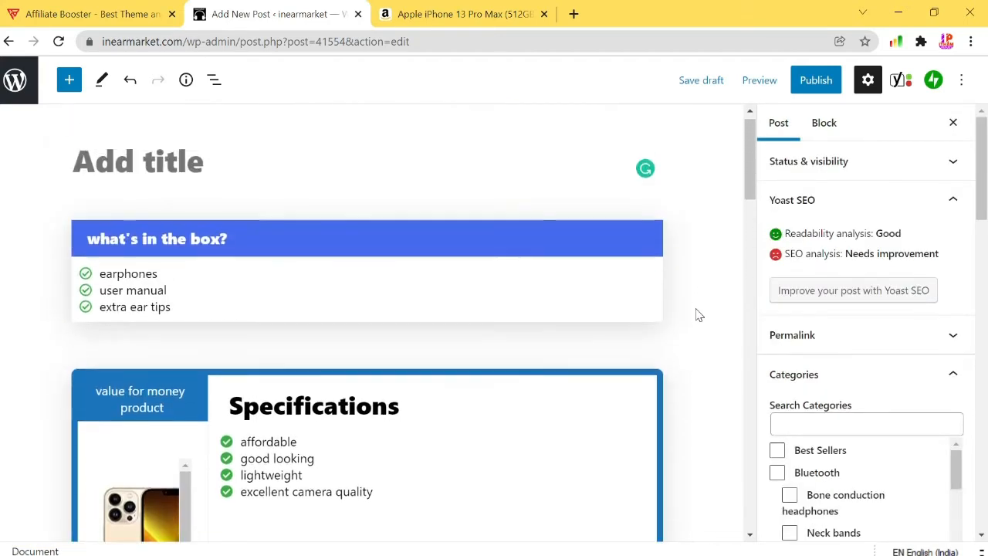
pyautogui.scroll(-8, 698, 315)
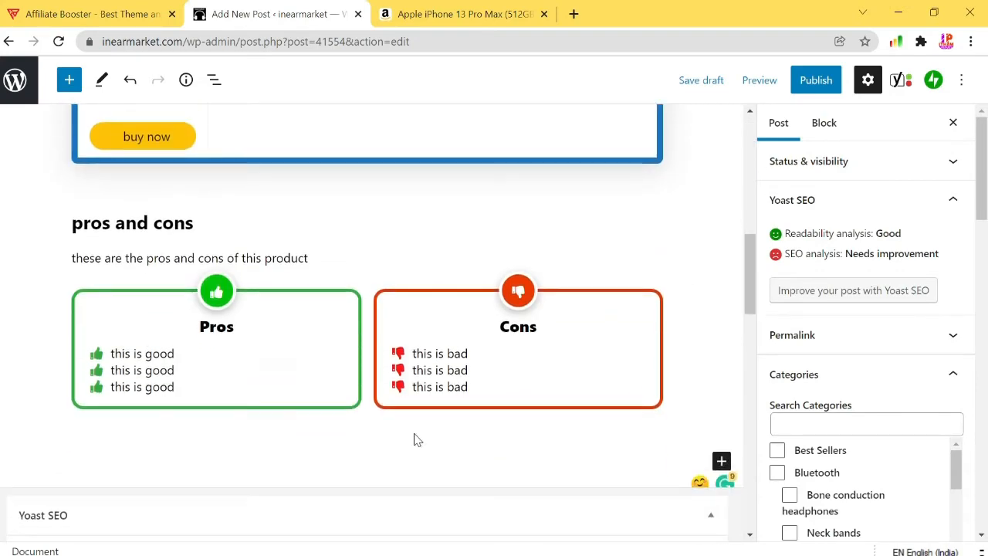
pyautogui.scroll(8, 686, 347)
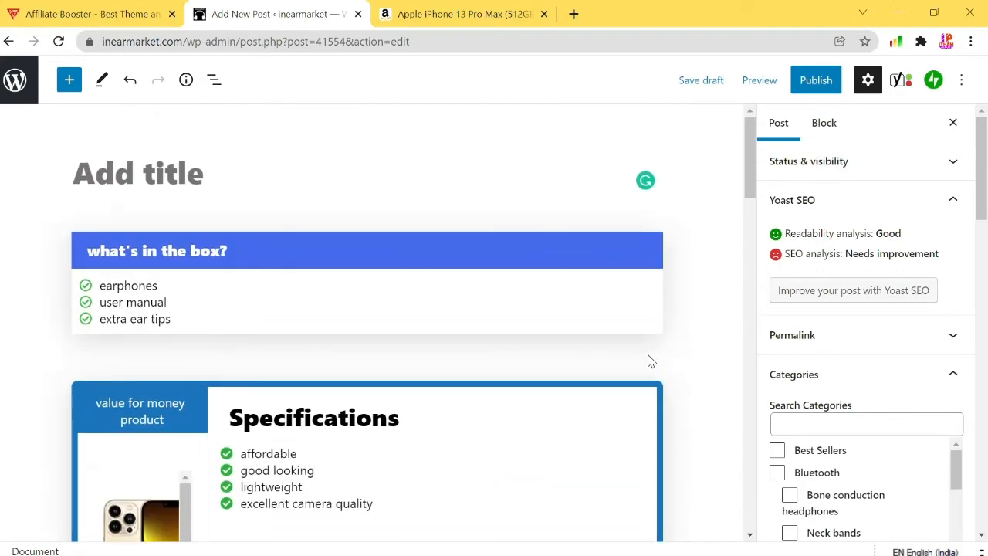
pyautogui.scroll(-3, 227, 335)
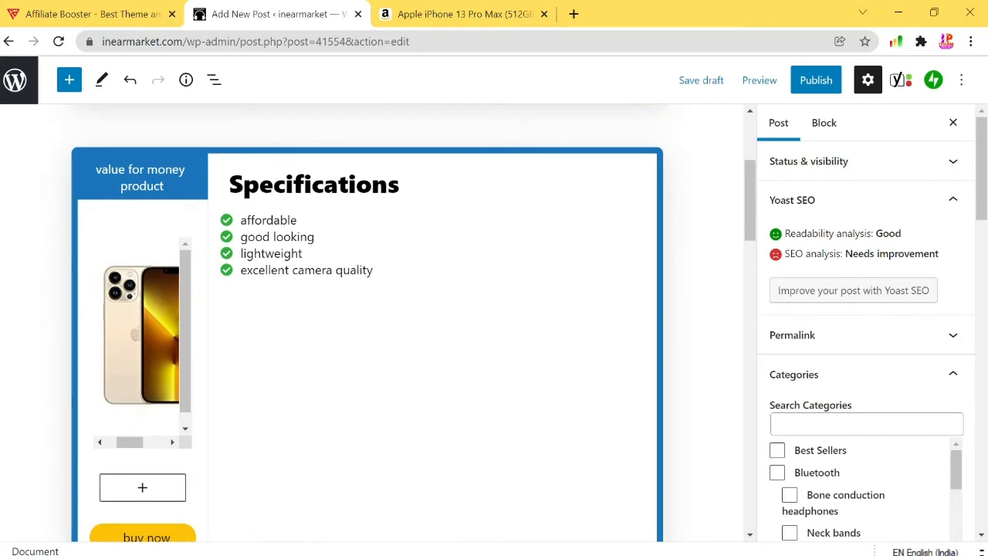
pyautogui.scroll(-5, 302, 307)
pyautogui.scroll(-3, 361, 405)
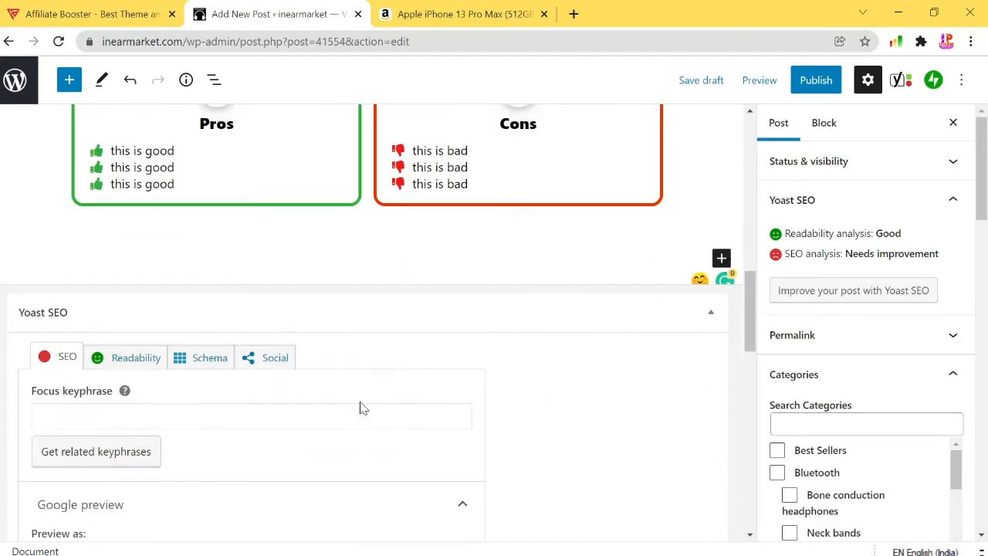
# Step: Insert an AB - Single Product Pros Cons block below the existing Pros & Cons block
pyautogui.click(316, 240)
pyautogui.write('/pros')
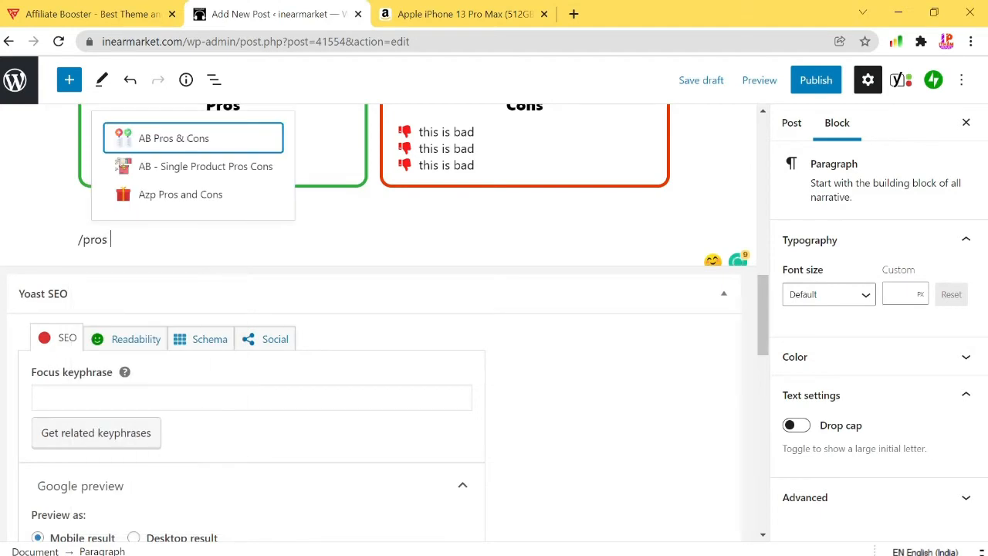
pyautogui.click(236, 175)
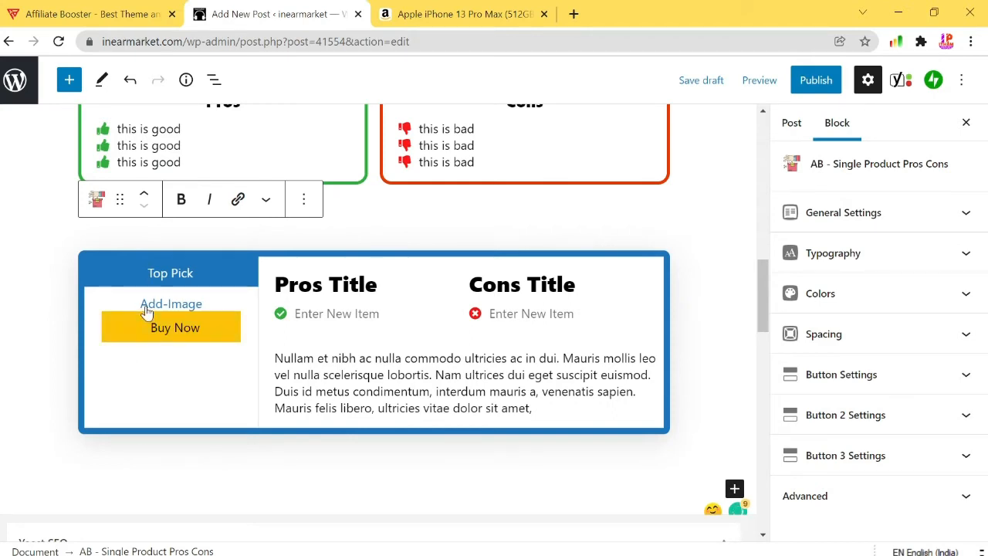
pyautogui.click(202, 333)
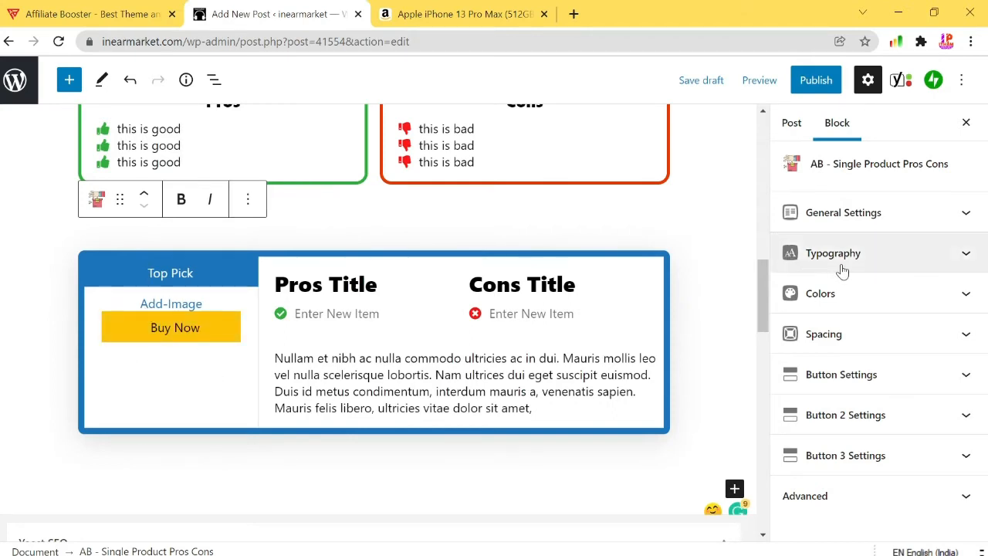
# Step: Set the block's design type to Dynamic and add a Custom HTML block in its image area
pyautogui.click(854, 229)
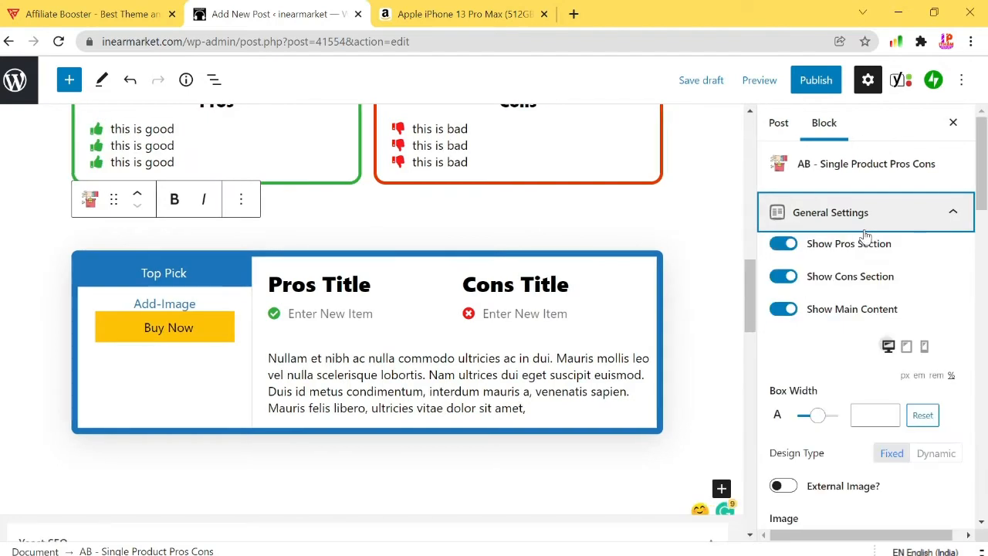
pyautogui.scroll(-1, 930, 402)
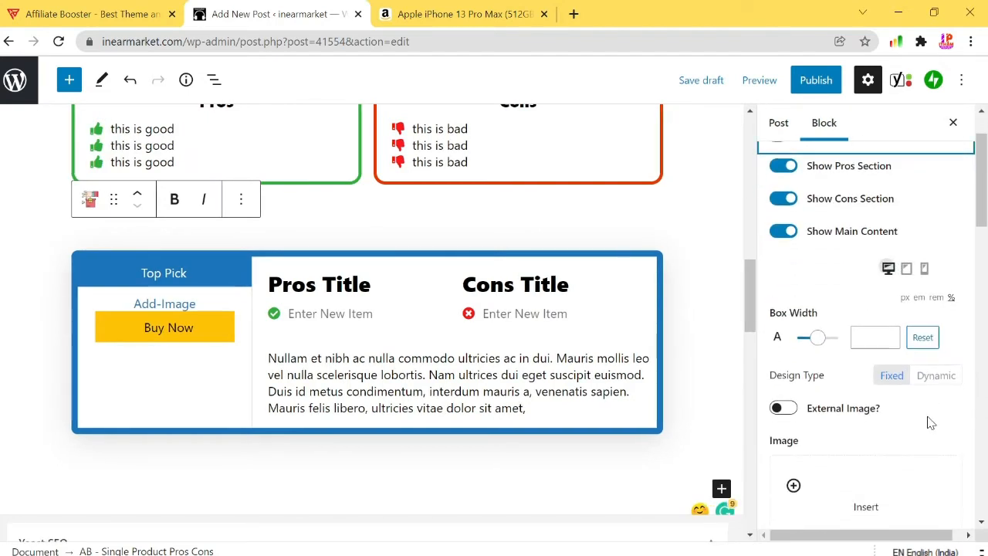
pyautogui.click(936, 376)
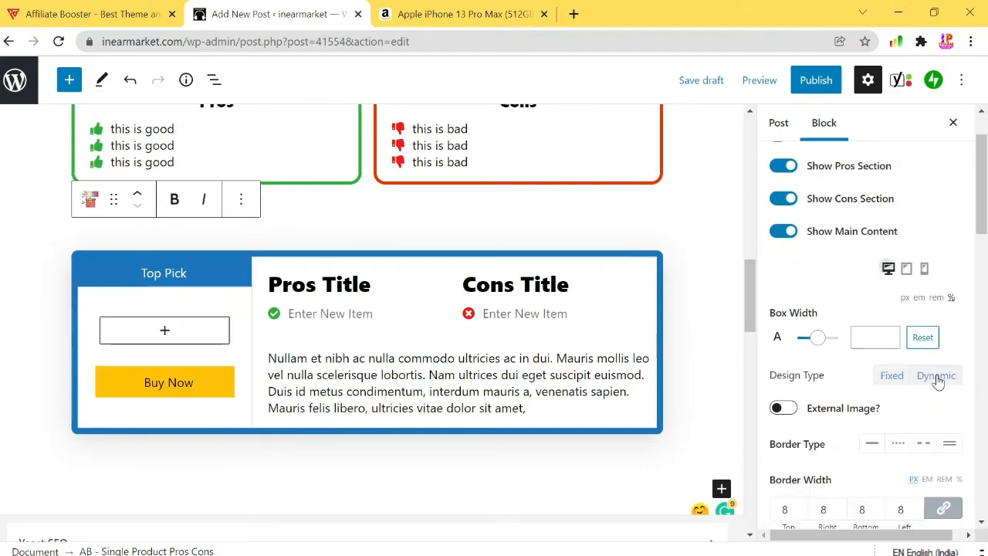
pyautogui.click(164, 332)
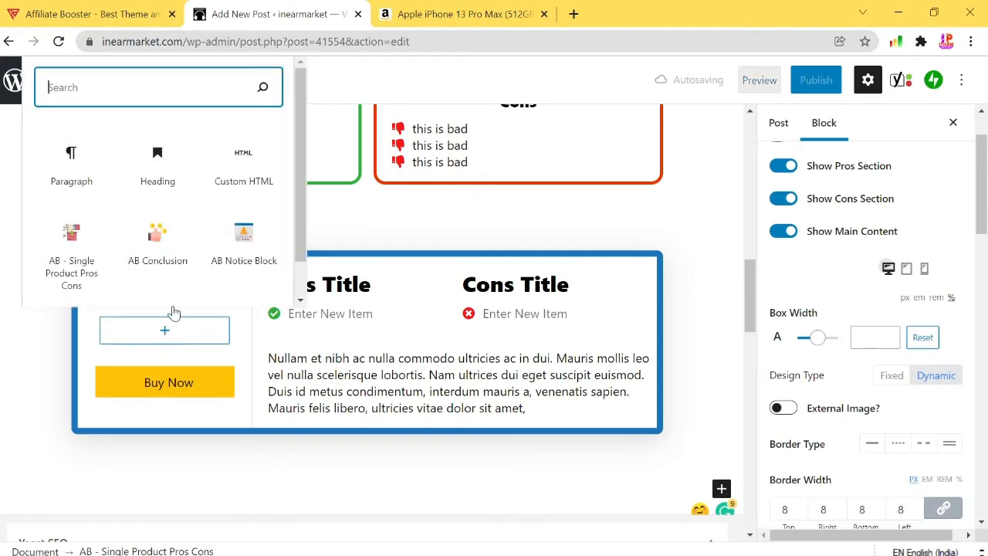
pyautogui.click(242, 170)
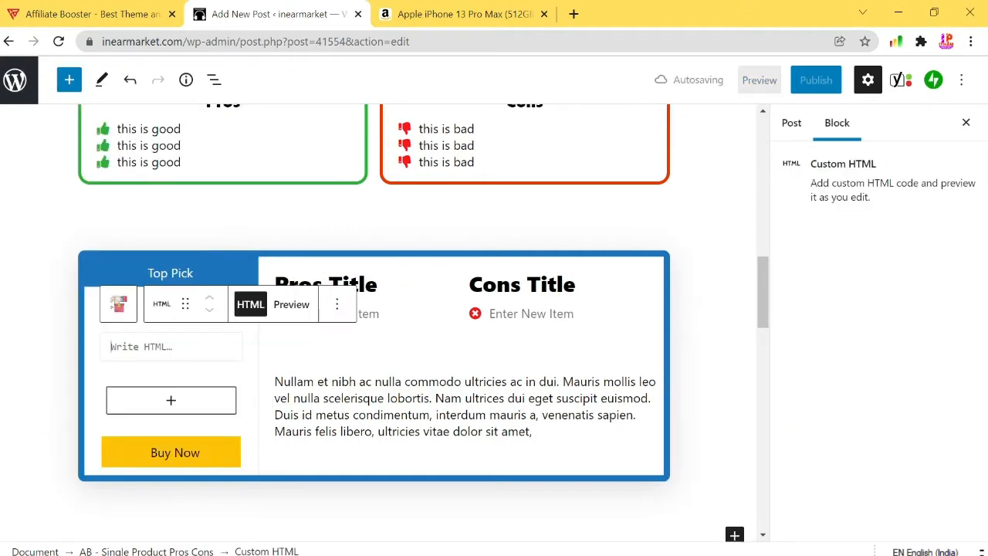
# Step: Switch to the Amazon iPhone 13 Pro Max page, copy its medium-size image link HTML, and return to the post
pyautogui.click(430, 14)
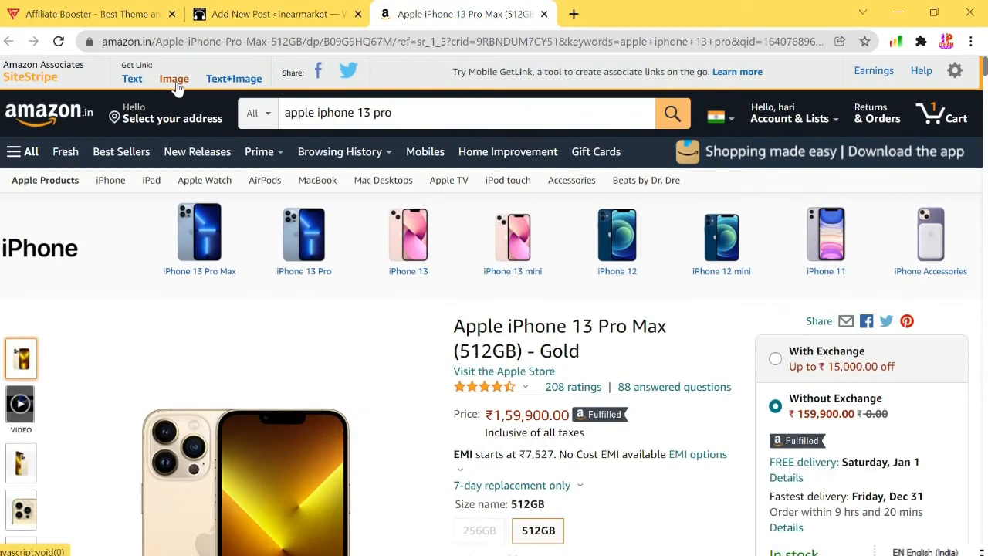
pyautogui.click(174, 79)
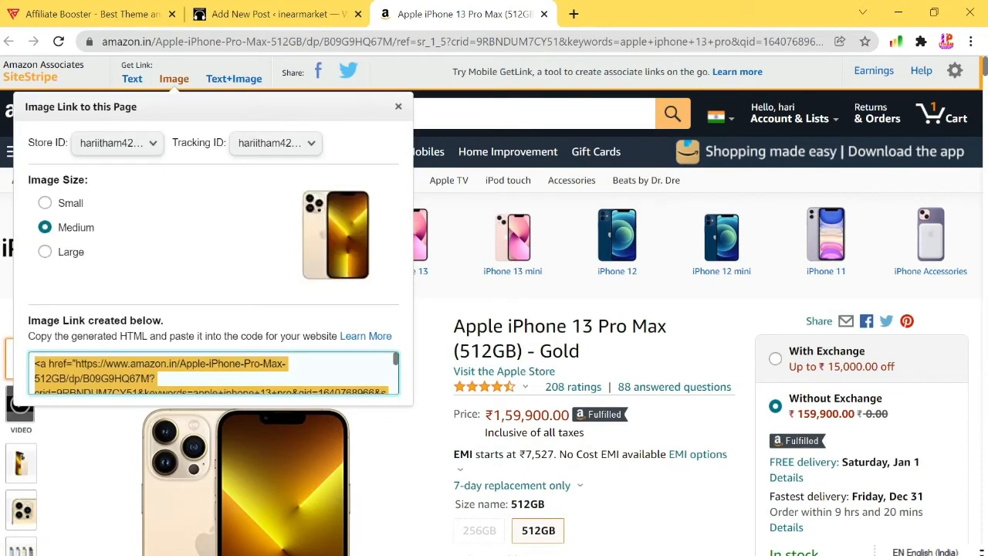
pyautogui.rightClick(131, 369)
pyautogui.click(146, 379)
pyautogui.click(236, 18)
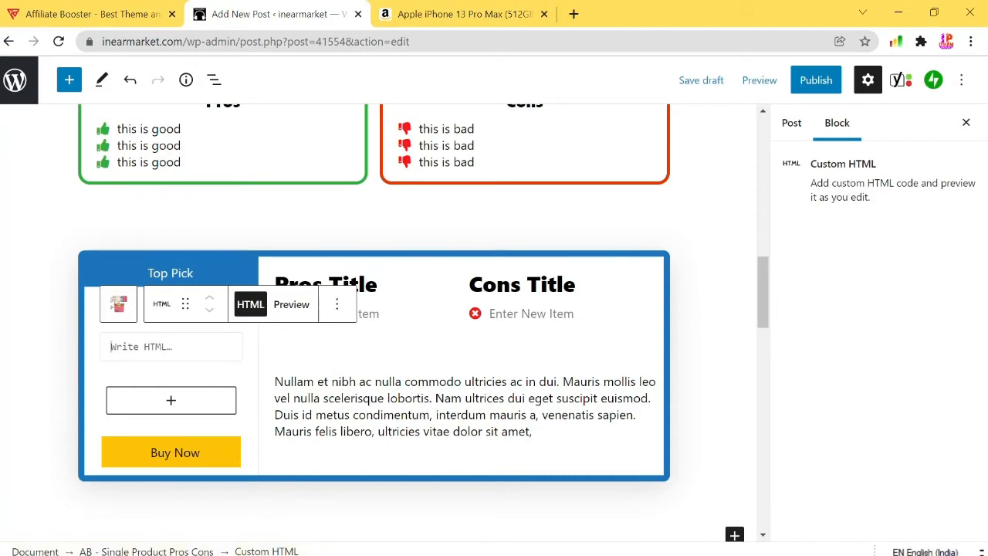
# Step: Paste the copied image code into the Custom HTML block and preview it as the product image
pyautogui.rightClick(153, 346)
pyautogui.click(202, 220)
pyautogui.click(286, 305)
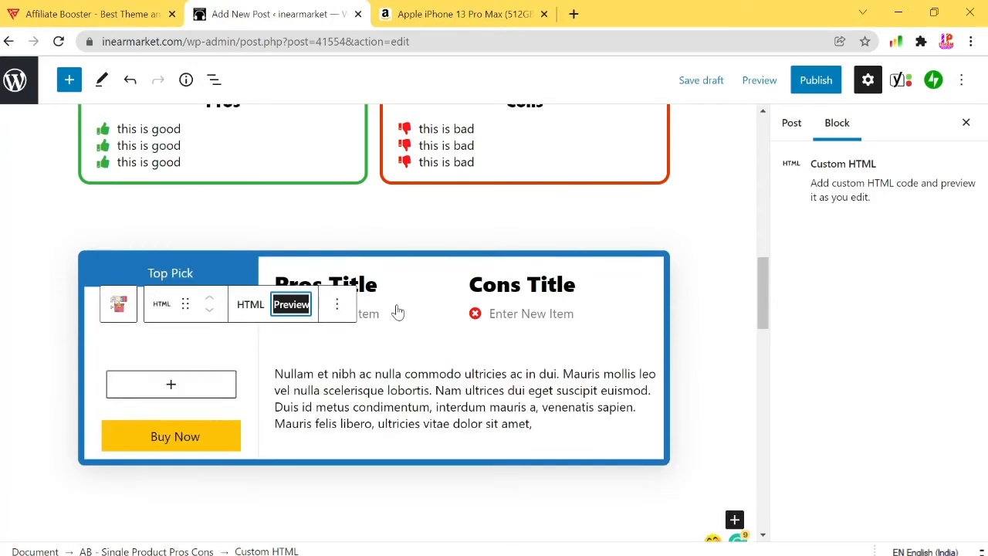
pyautogui.scroll(-1, 386, 380)
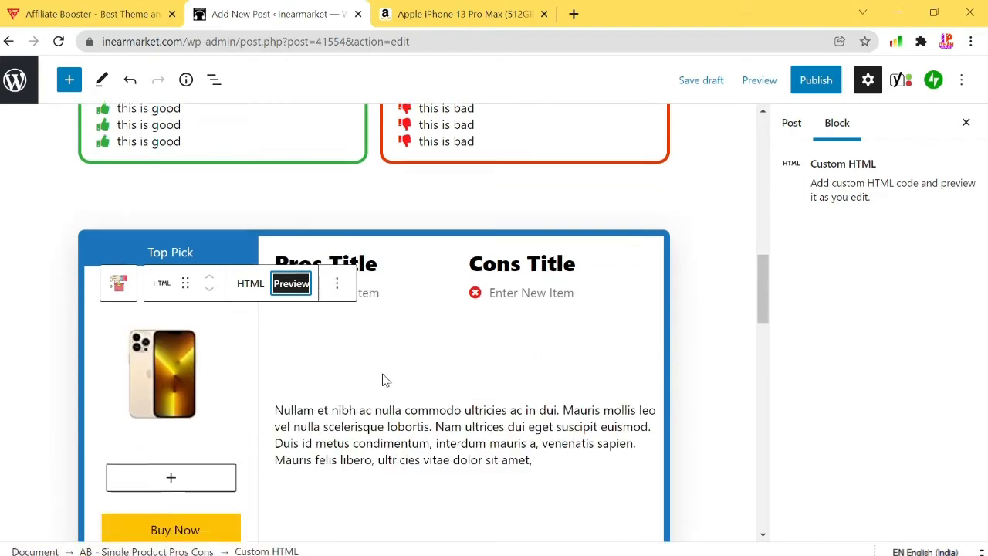
pyautogui.scroll(-1, 385, 380)
pyautogui.click(709, 255)
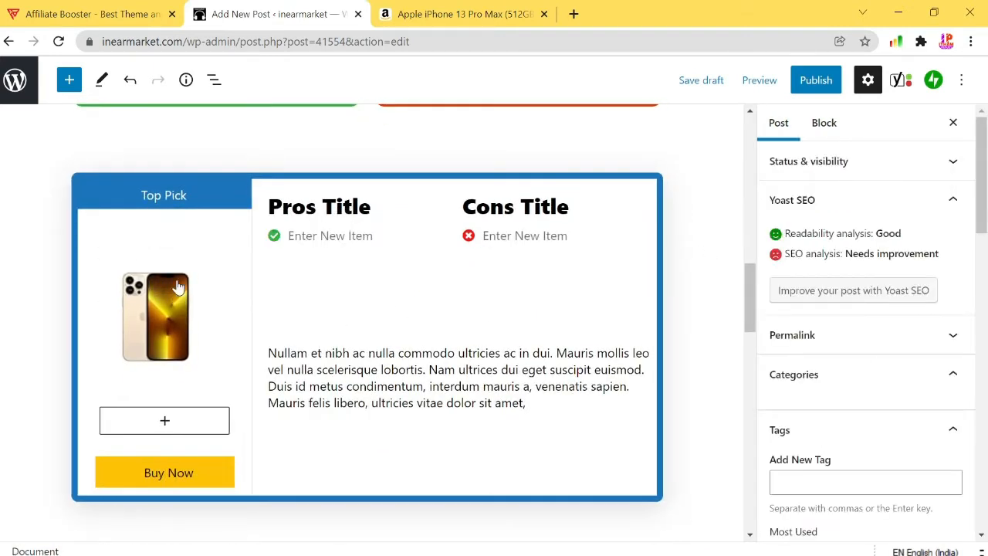
# Step: Replace the Top Pick label above the product image with "best deal"
pyautogui.click(193, 199)
pyautogui.press('BackSpace')
pyautogui.press('BackSpace')
pyautogui.press('BackSpace')
pyautogui.press('BackSpace')
pyautogui.press('BackSpace')
pyautogui.press('BackSpace')
pyautogui.press('BackSpace')
pyautogui.press('BackSpace')
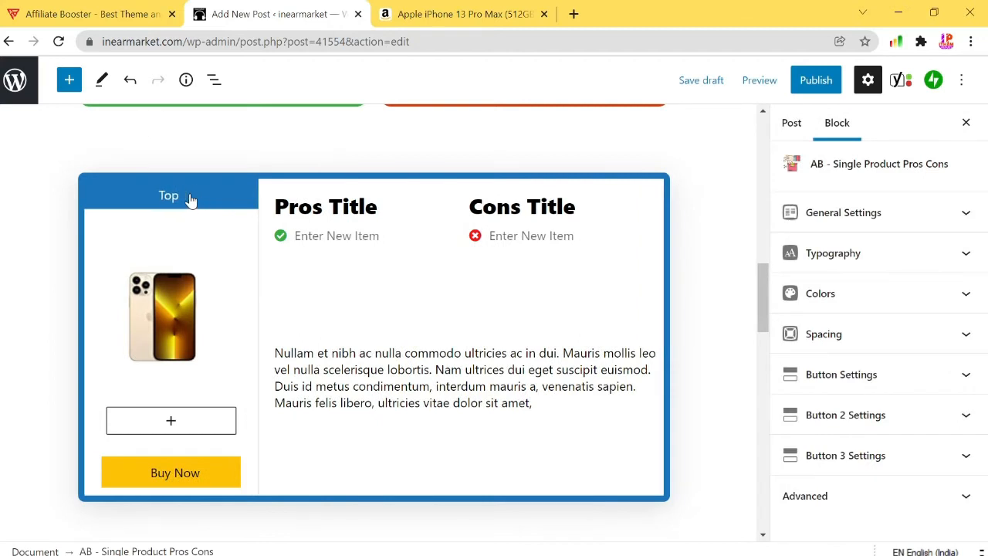
pyautogui.write('best deal')
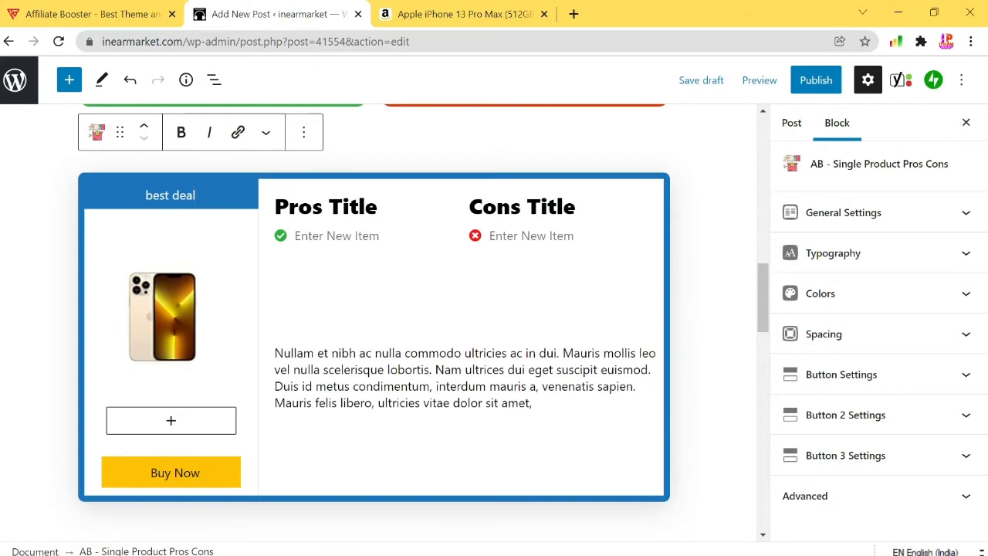
# Step: Hide the placeholder text by turning off the block's Show Main Content option
pyautogui.moveTo(315, 352); pyautogui.dragTo(415, 403)
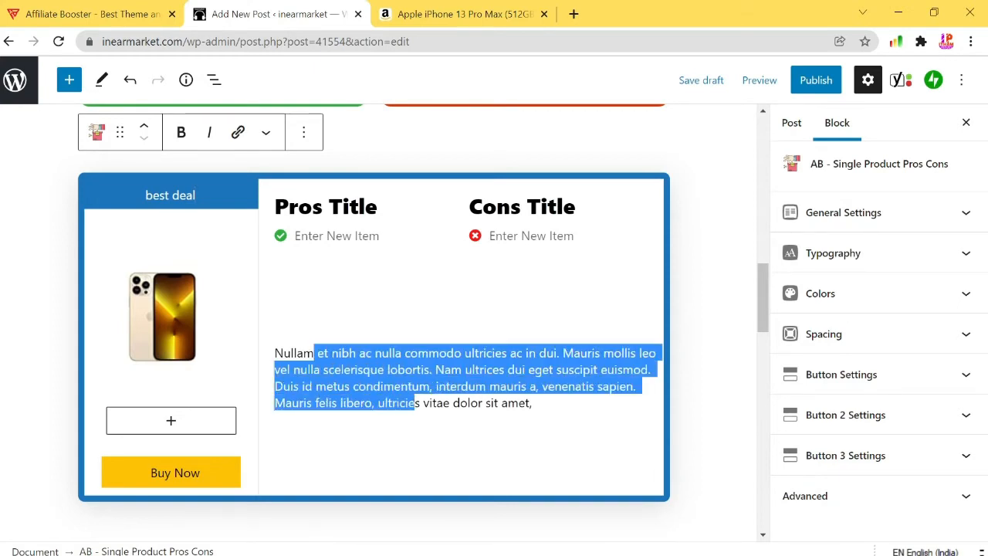
pyautogui.click(878, 213)
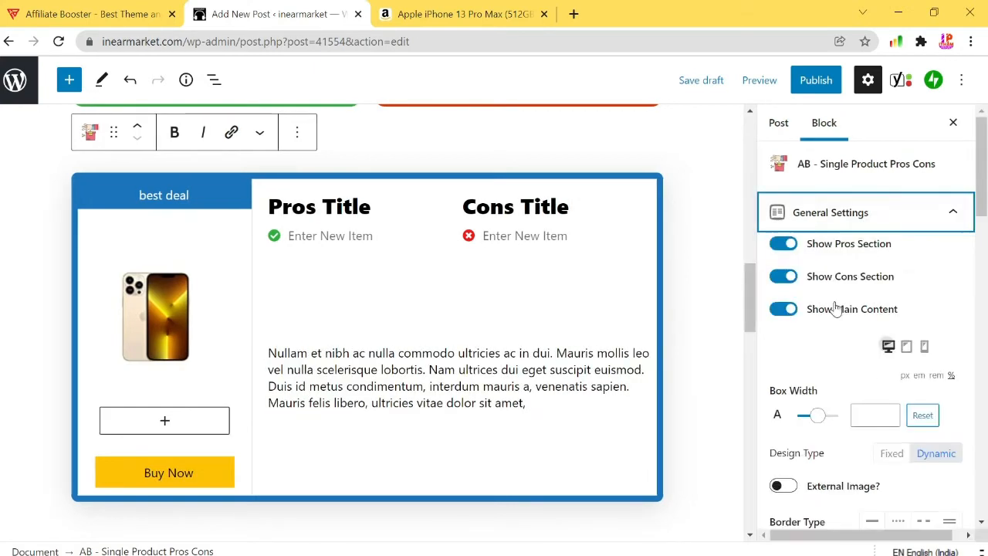
pyautogui.click(783, 309)
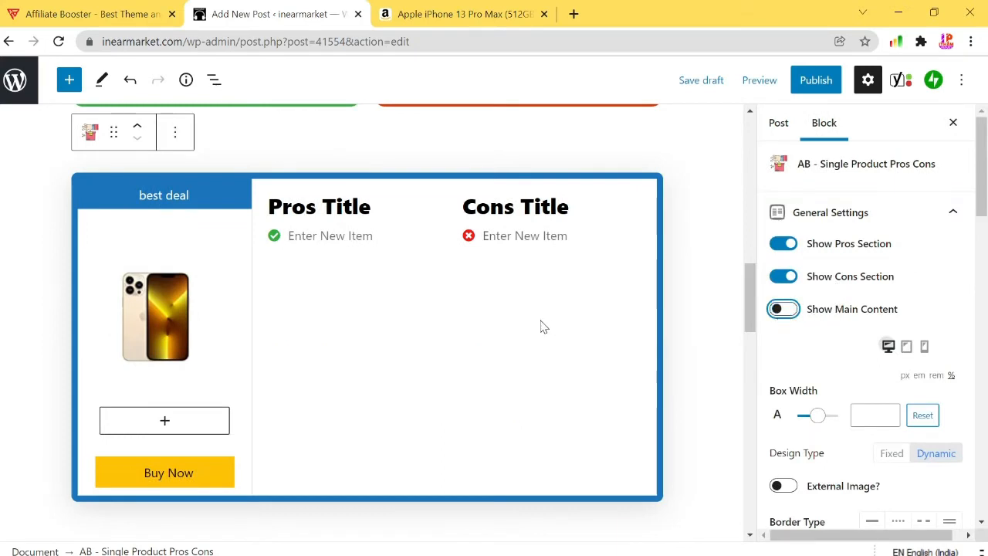
# Step: Shorten the heading of the block's pros section to "Pros"
pyautogui.click(372, 207)
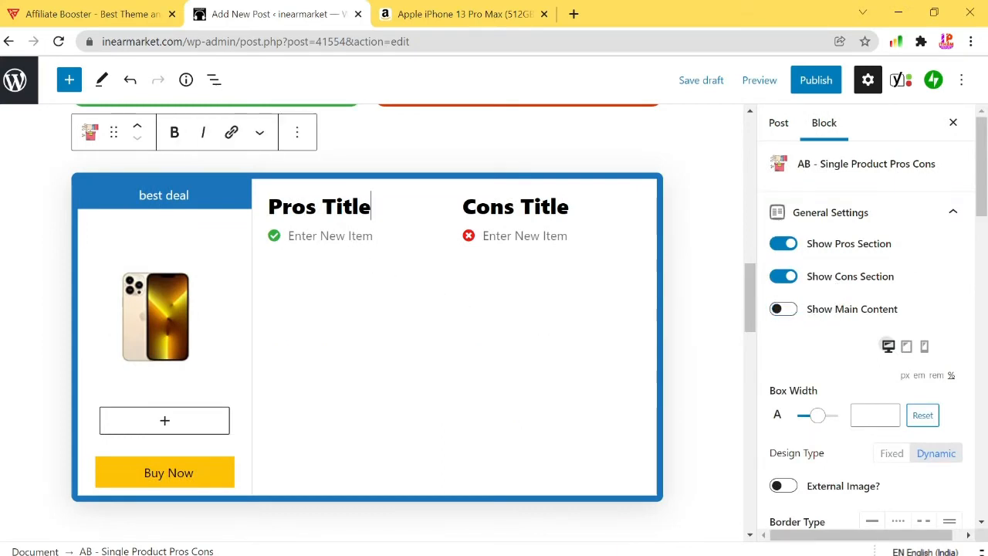
pyautogui.press('BackSpace')
pyautogui.press('BackSpace')
pyautogui.press('BackSpace')
pyautogui.press('BackSpace')
pyautogui.press('BackSpace')
pyautogui.press('BackSpace')
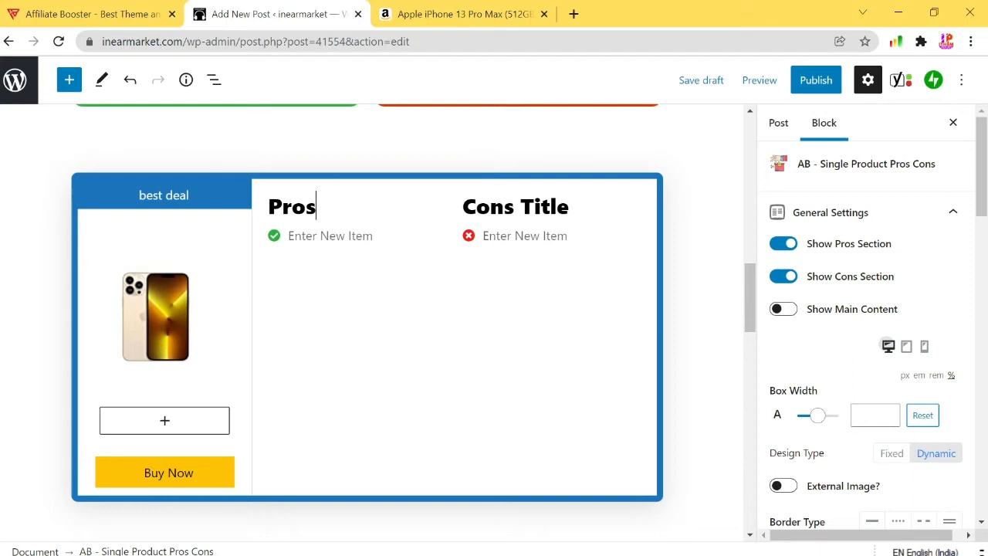
pyautogui.write('s')
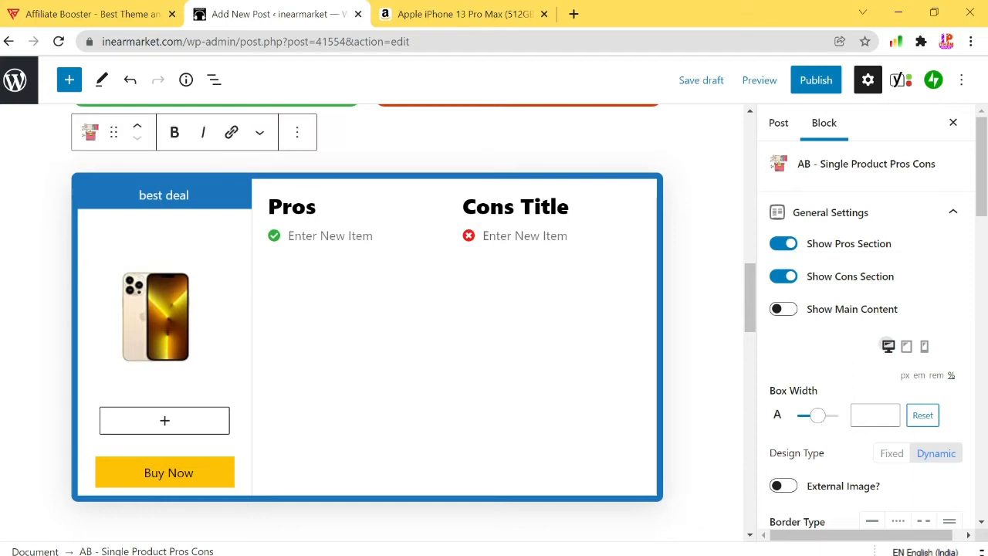
# Step: Shorten the heading of the block's cons section to "Cons"
pyautogui.press('BackSpace')
pyautogui.press('BackSpace')
pyautogui.press('BackSpace')
pyautogui.press('BackSpace')
pyautogui.press('BackSpace')
pyautogui.press('BackSpace')
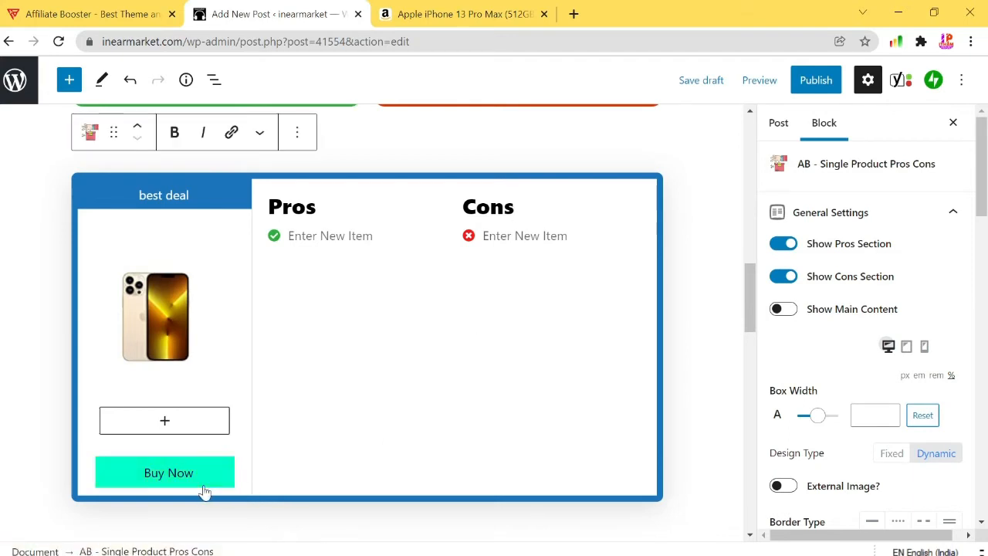
# Step: Open the settings of the block's first button, and copy the short text link from the Amazon product page
pyautogui.click(371, 485)
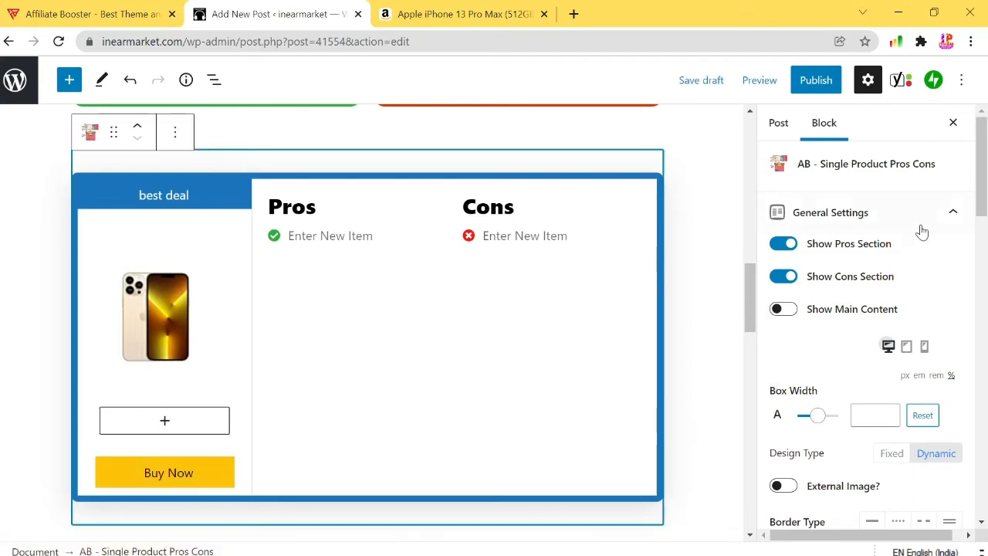
pyautogui.click(950, 212)
pyautogui.click(897, 374)
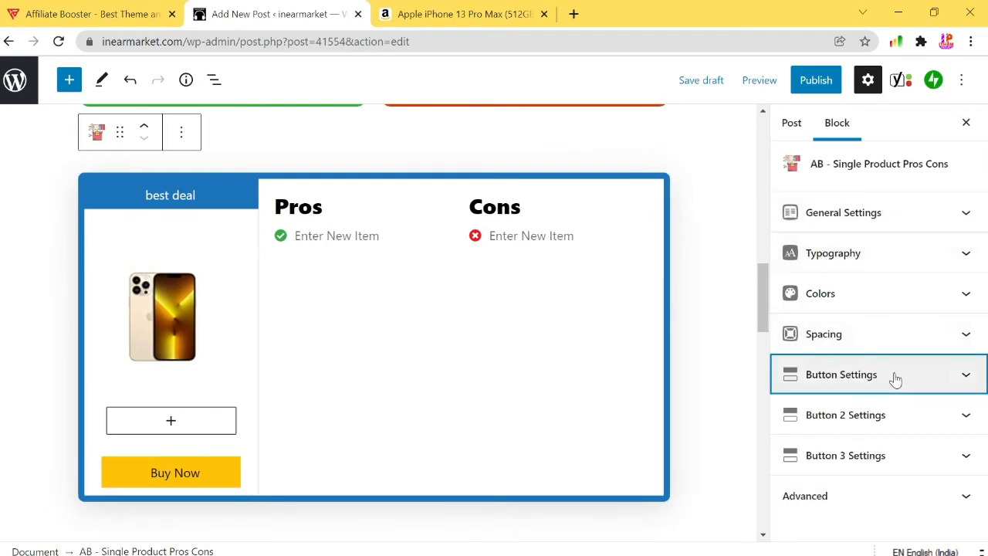
pyautogui.scroll(-2, 877, 398)
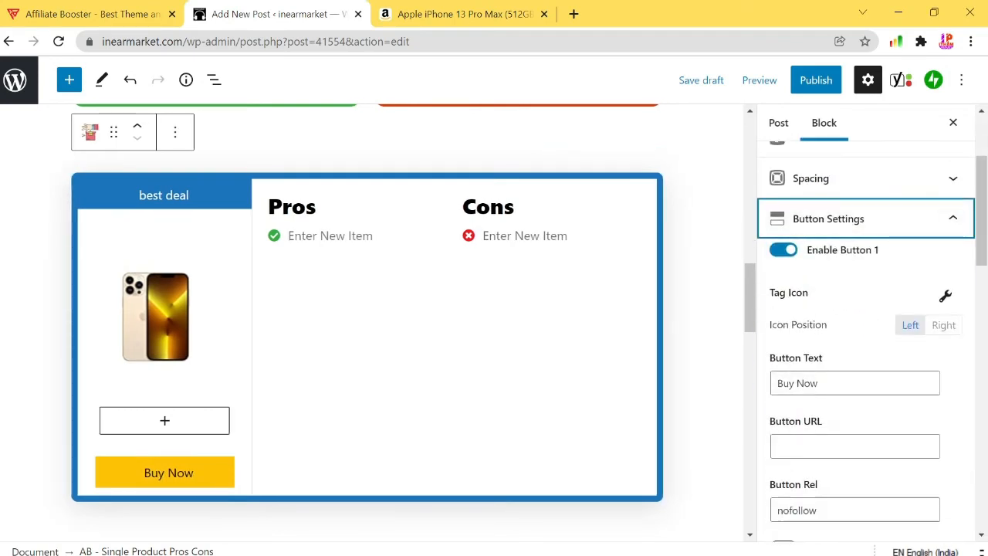
pyautogui.click(452, 13)
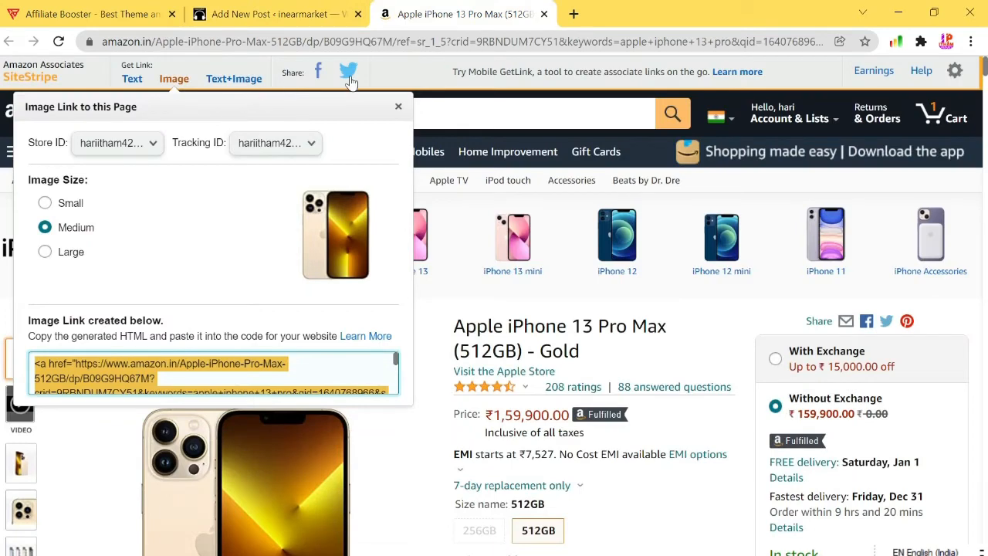
pyautogui.click(399, 108)
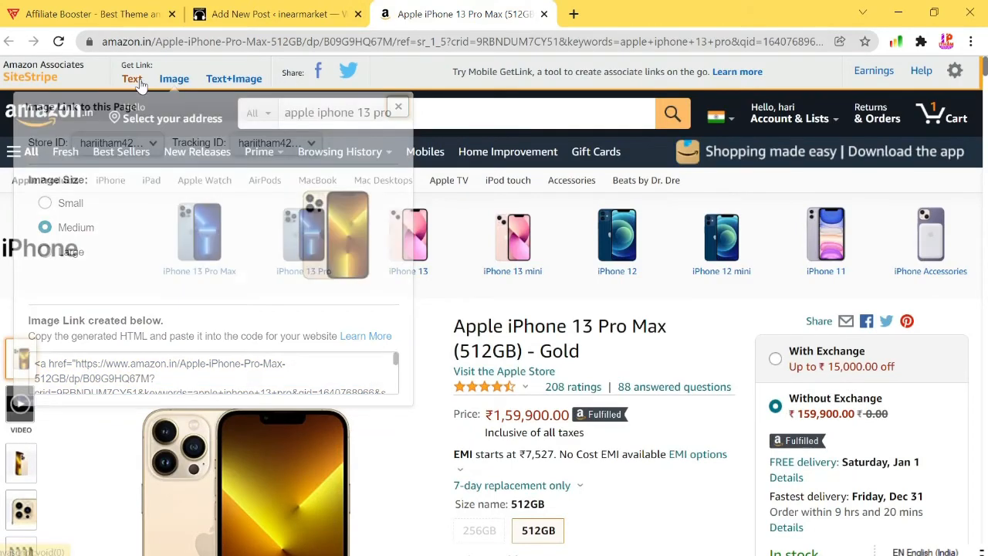
pyautogui.click(137, 81)
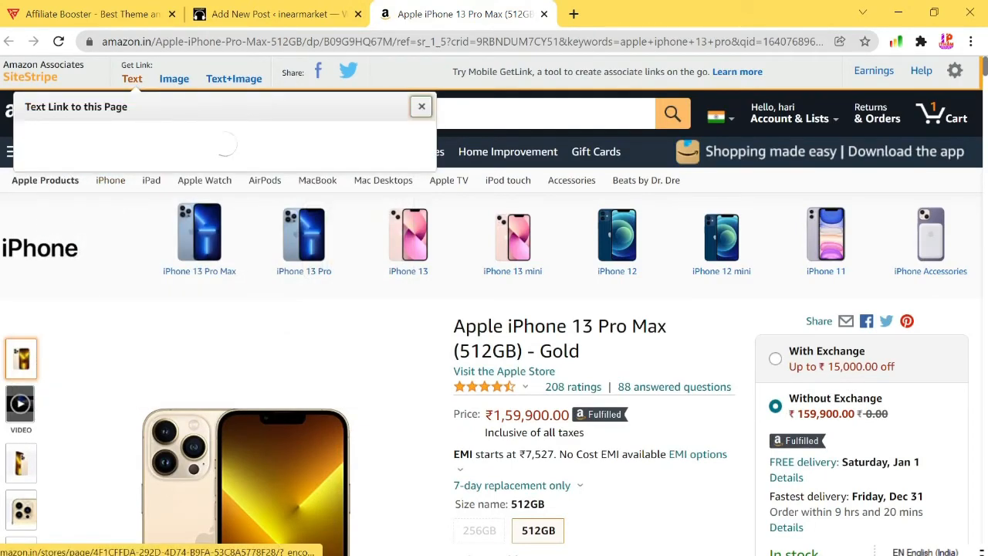
pyautogui.rightClick(128, 229)
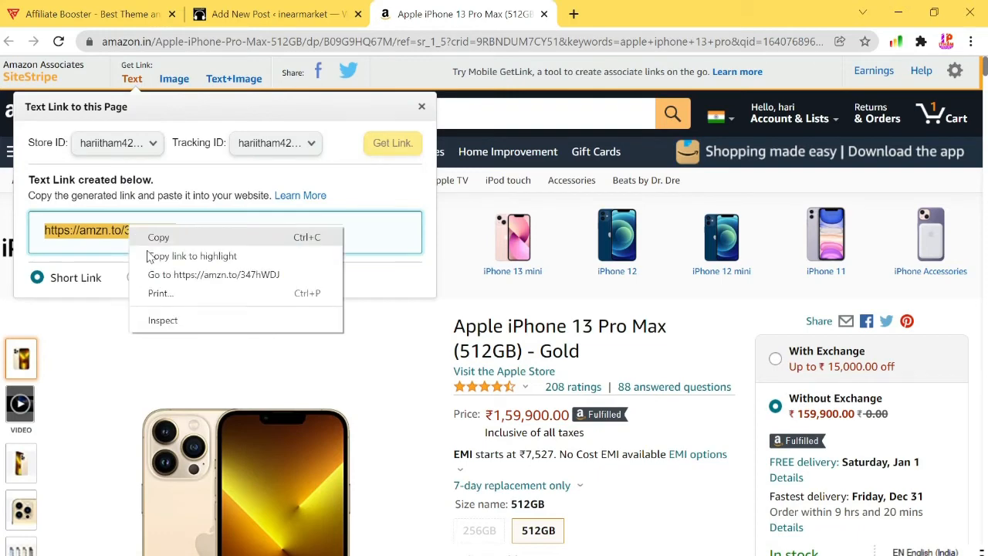
pyautogui.click(150, 238)
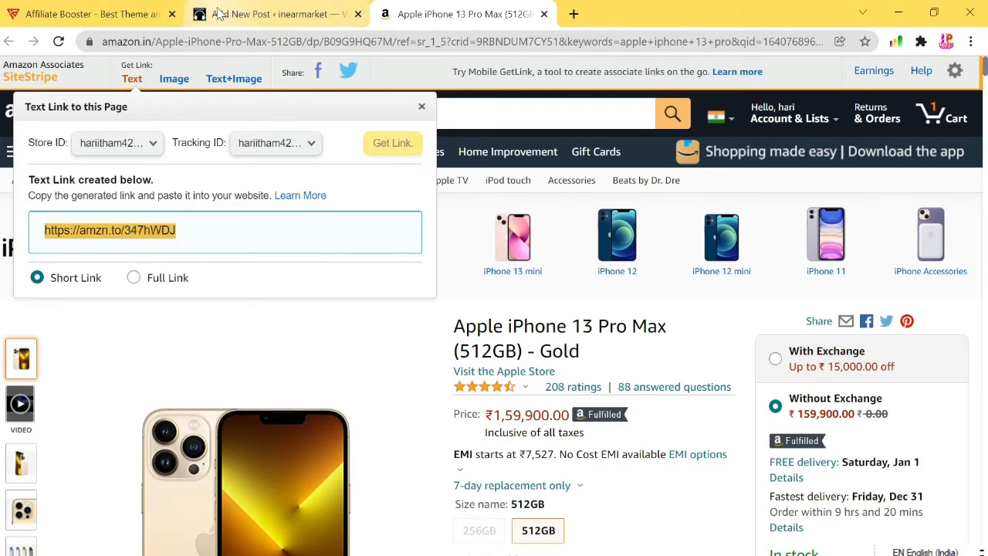
pyautogui.click(267, 14)
pyautogui.click(795, 448)
pyautogui.rightClick(795, 448)
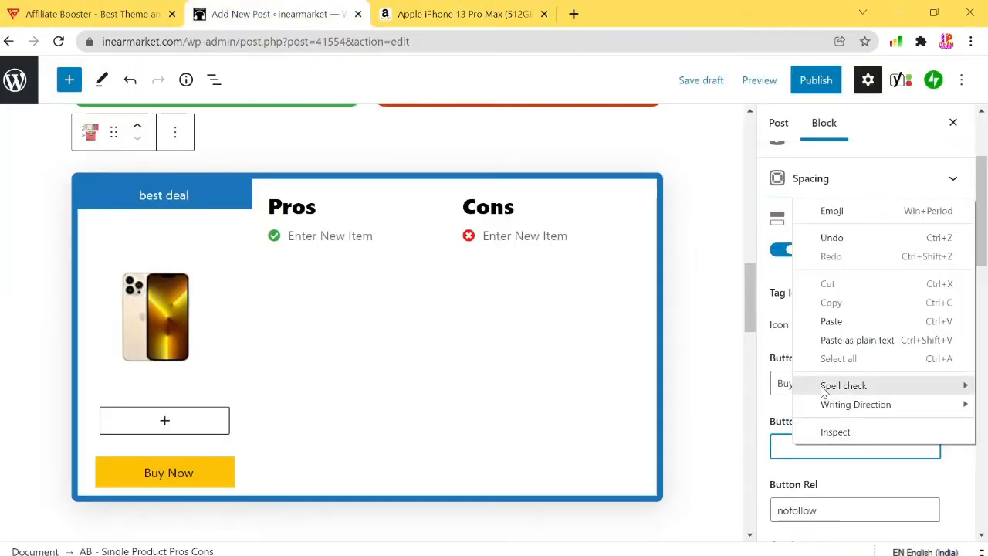
pyautogui.click(833, 327)
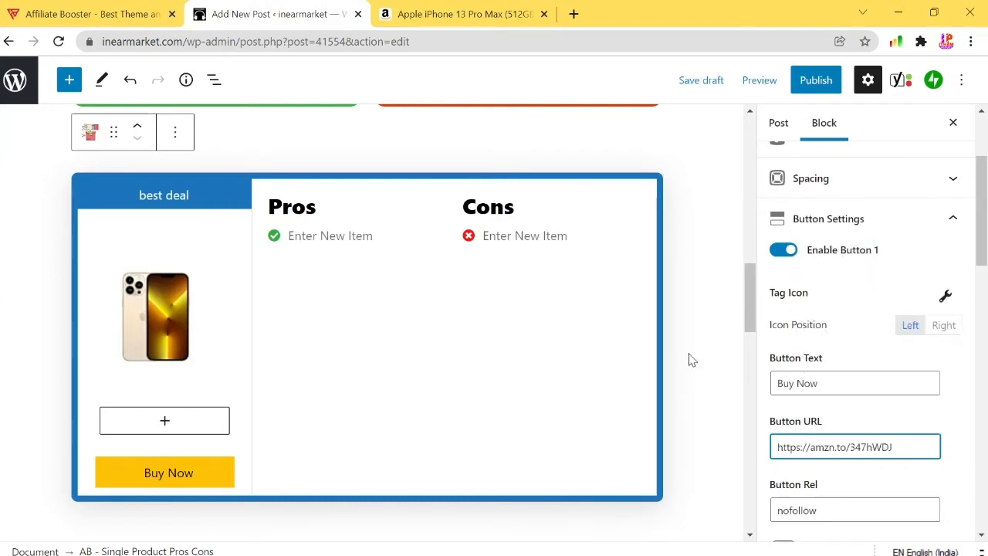
# Step: Close the text link popup on the Amazon product page and return to the post
pyautogui.scroll(15, 689, 357)
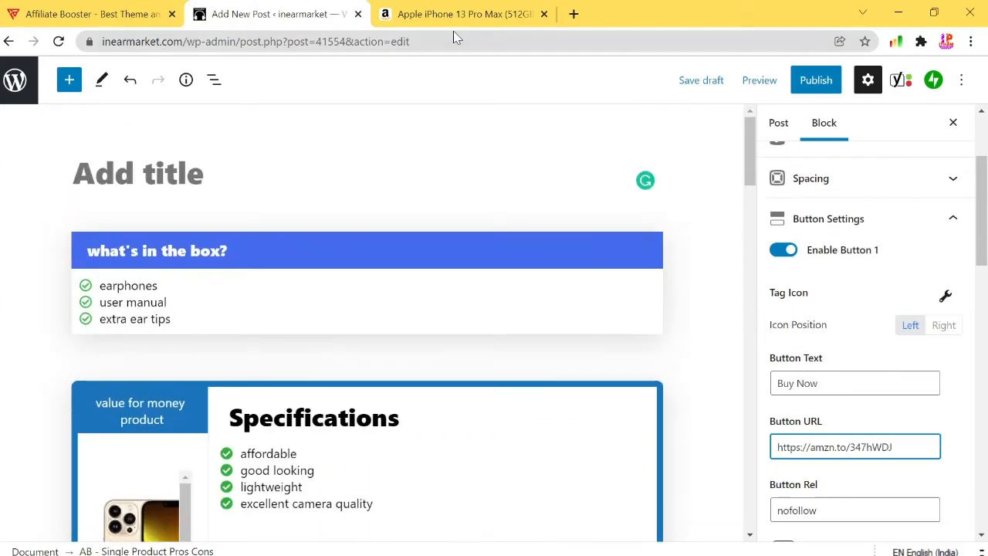
pyautogui.click(459, 15)
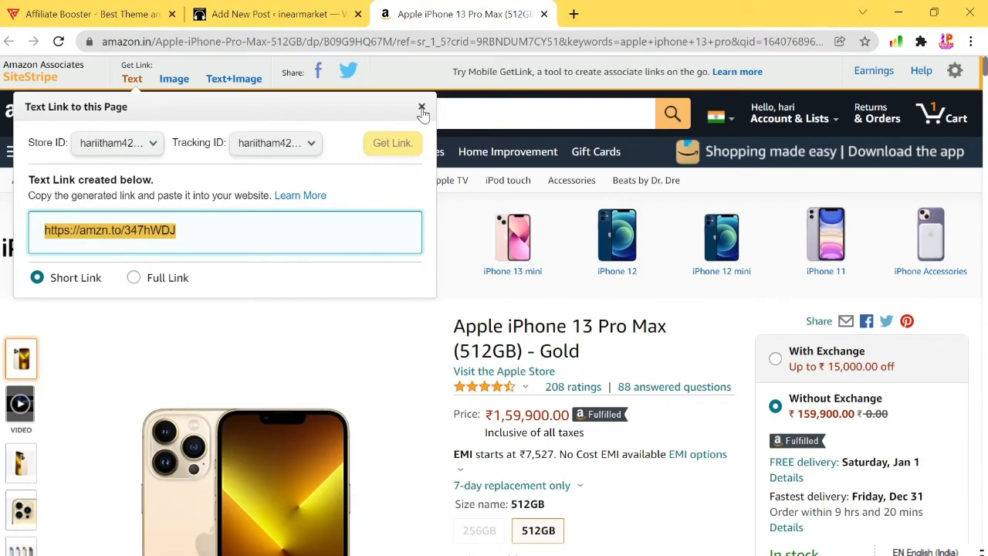
pyautogui.click(421, 108)
pyautogui.click(274, 14)
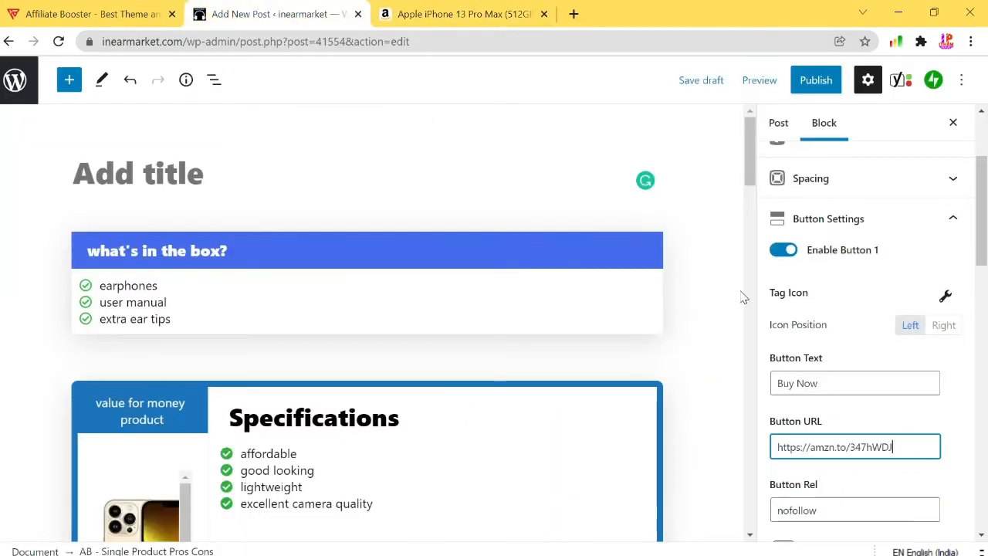
# Step: Examine the finished Top Pick Specs, Pros & Cons and Single Product Pros Cons blocks, including their list items, images and buttons
pyautogui.scroll(-4, 446, 306)
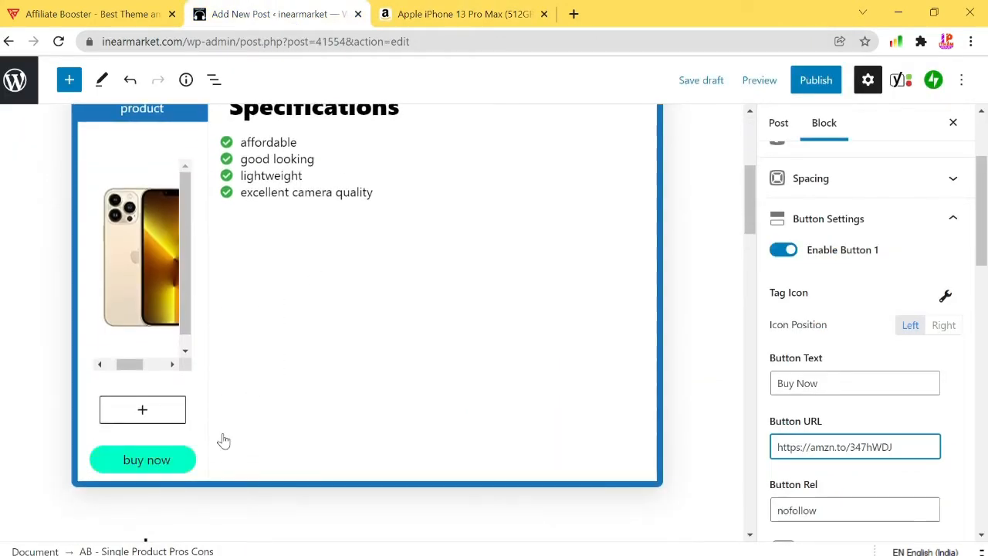
pyautogui.click(223, 440)
pyautogui.scroll(-10, 582, 278)
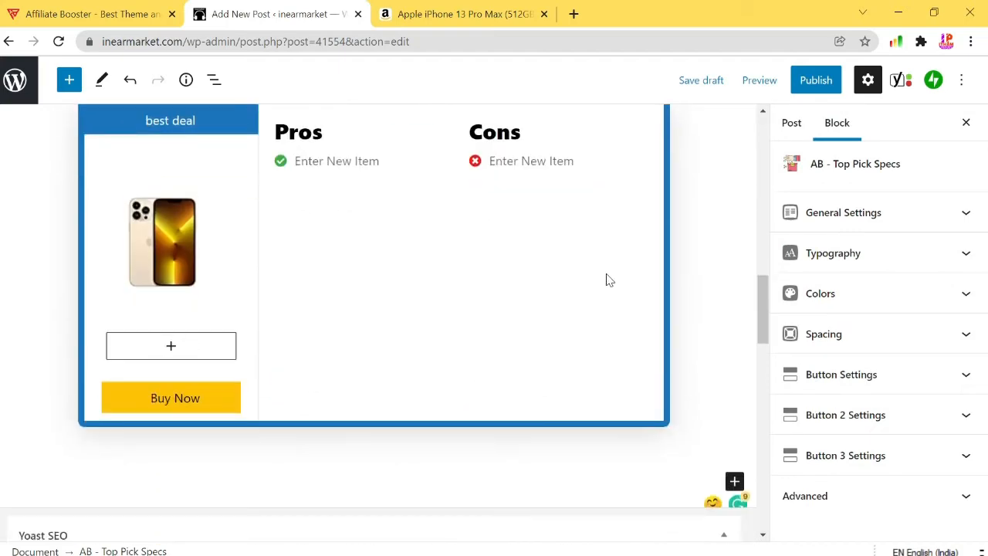
pyautogui.click(461, 362)
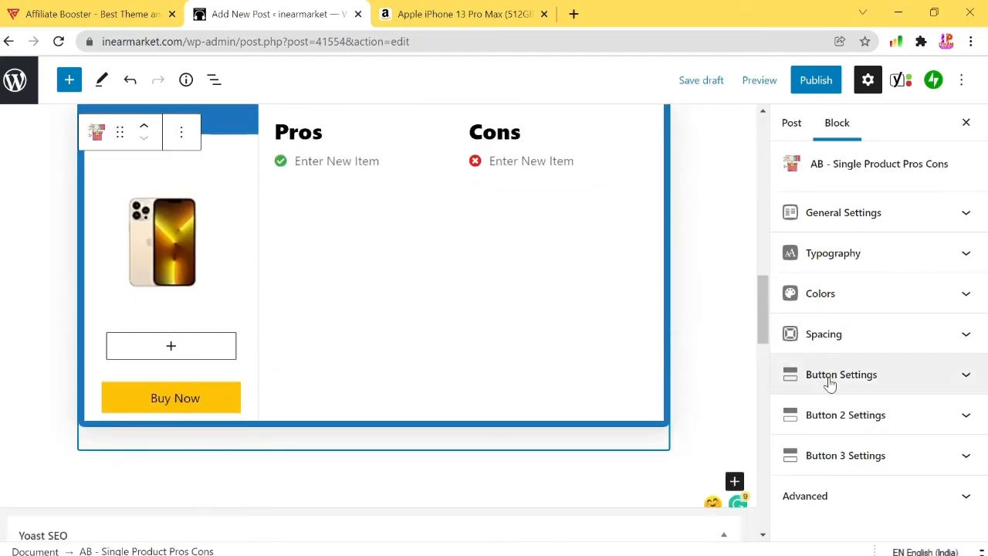
pyautogui.scroll(3, 540, 325)
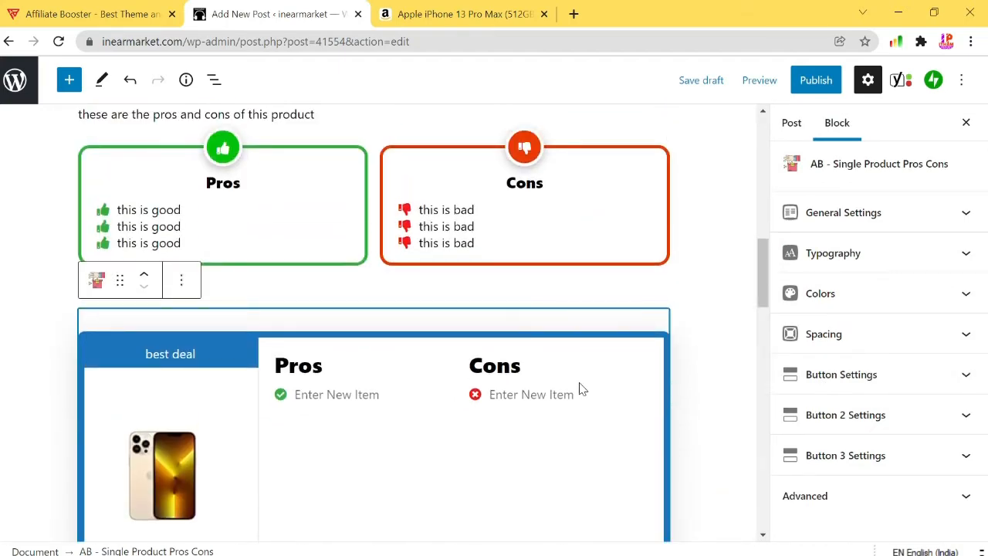
pyautogui.scroll(-2, 579, 390)
pyautogui.scroll(3, 576, 304)
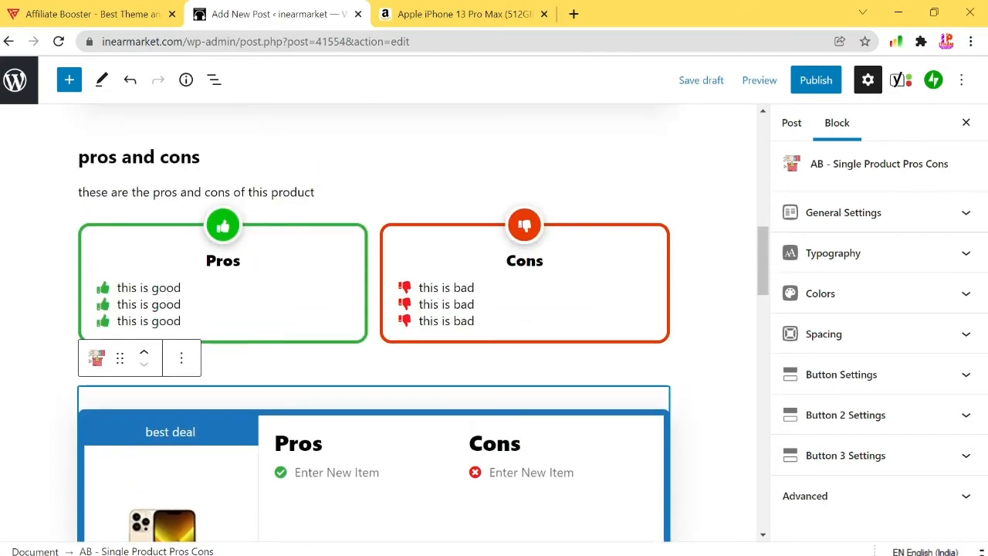
pyautogui.click(573, 472)
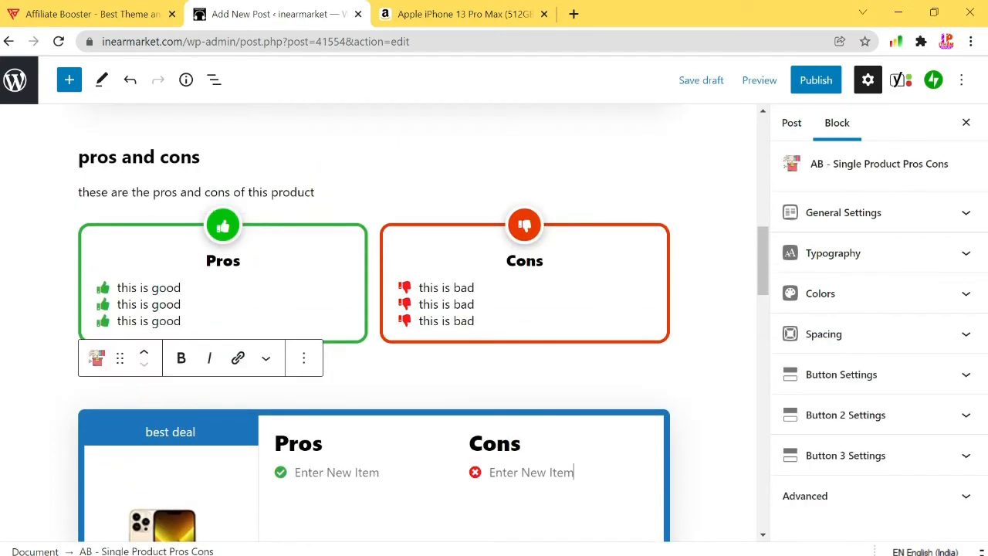
pyautogui.click(475, 304)
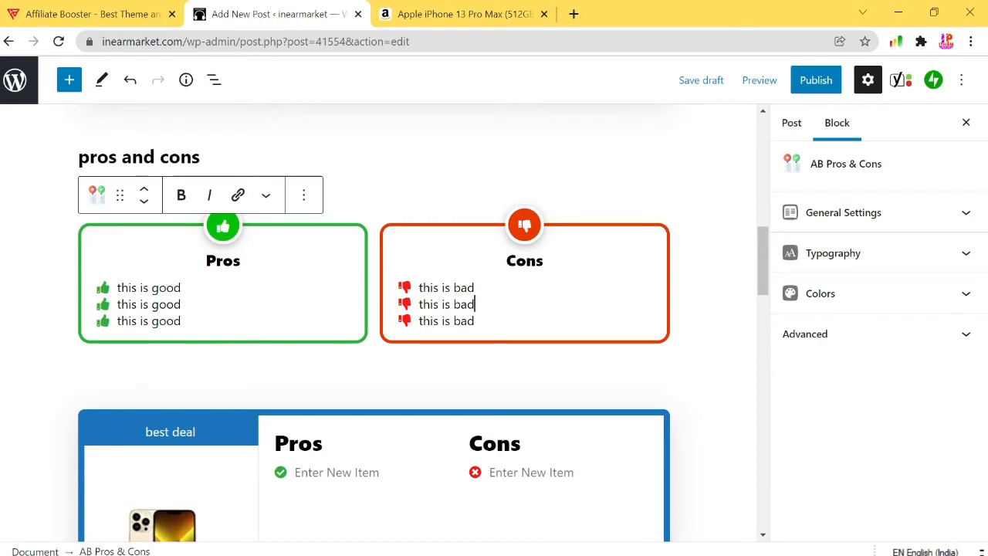
pyautogui.scroll(-3, 679, 313)
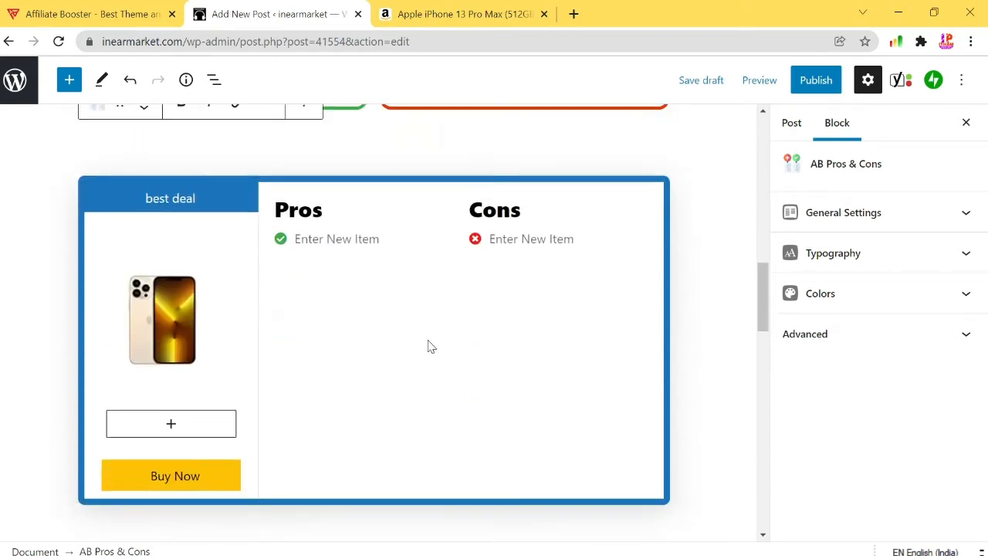
pyautogui.click(430, 346)
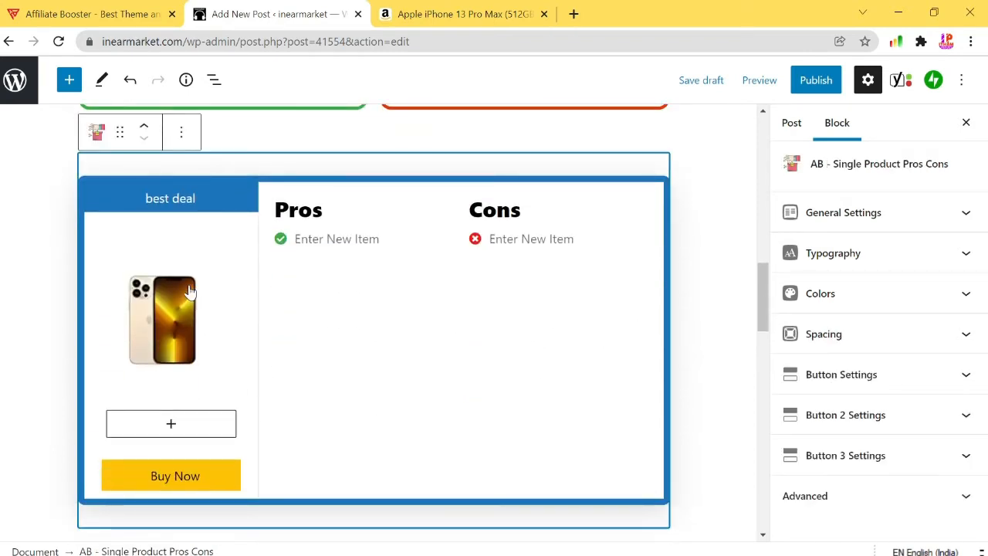
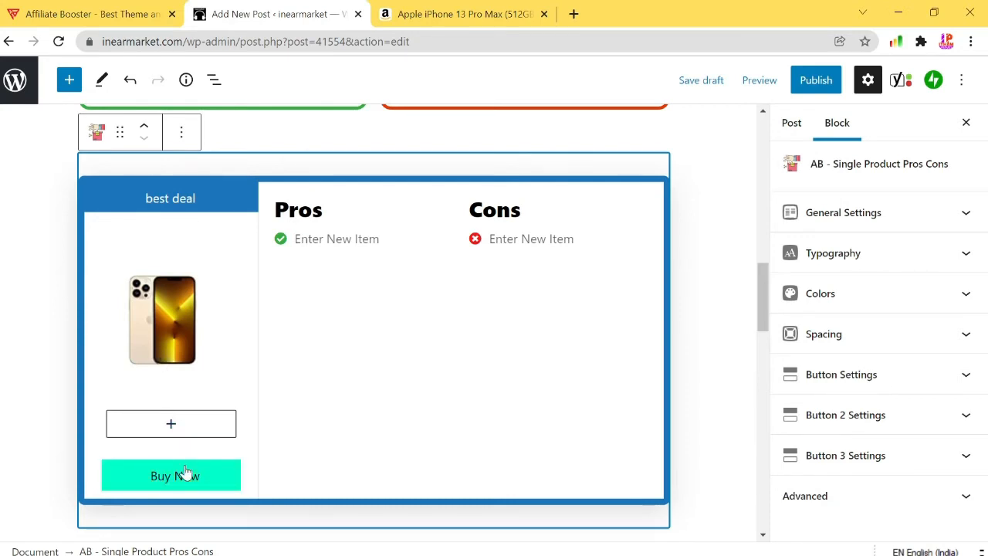
pyautogui.scroll(7, 692, 336)
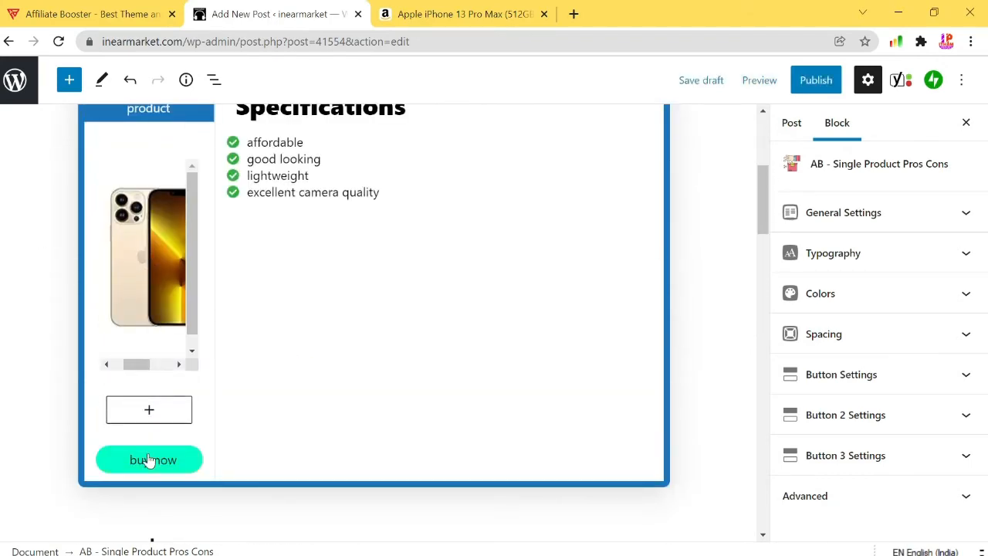
pyautogui.scroll(3, 689, 317)
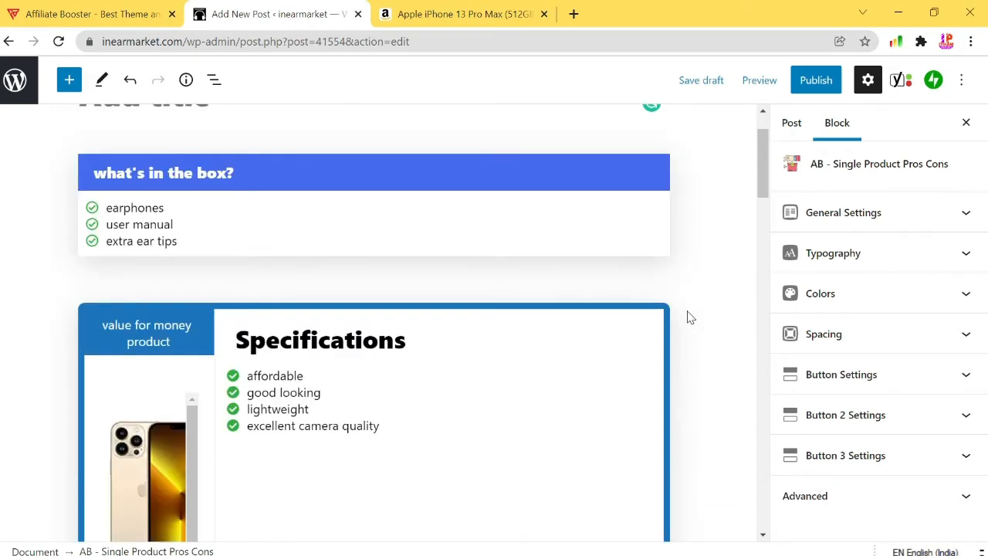
# Step: Copy the hex value #1b75bc of the Top Pick Background Color from the Top Pick Specs block's color settings
pyautogui.click(199, 325)
pyautogui.click(335, 161)
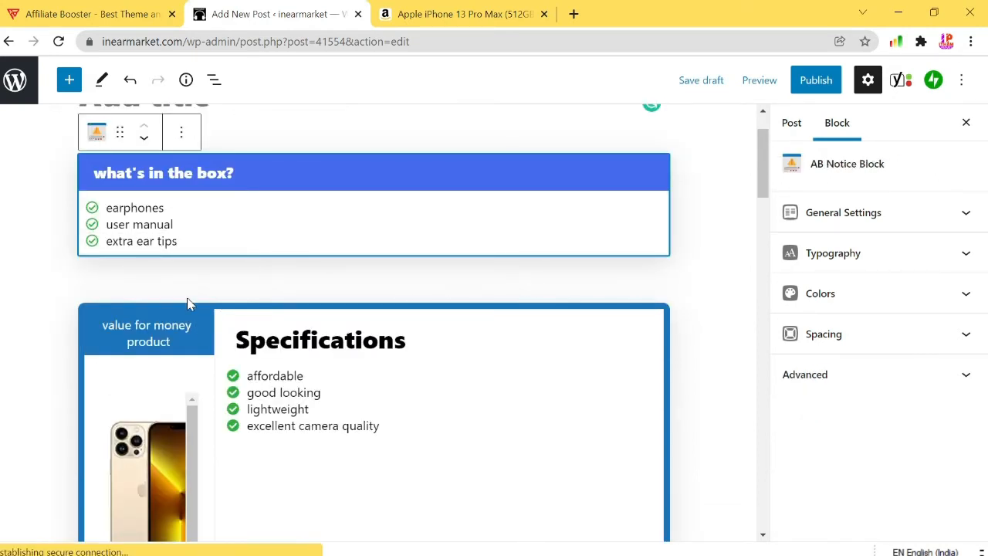
pyautogui.click(202, 344)
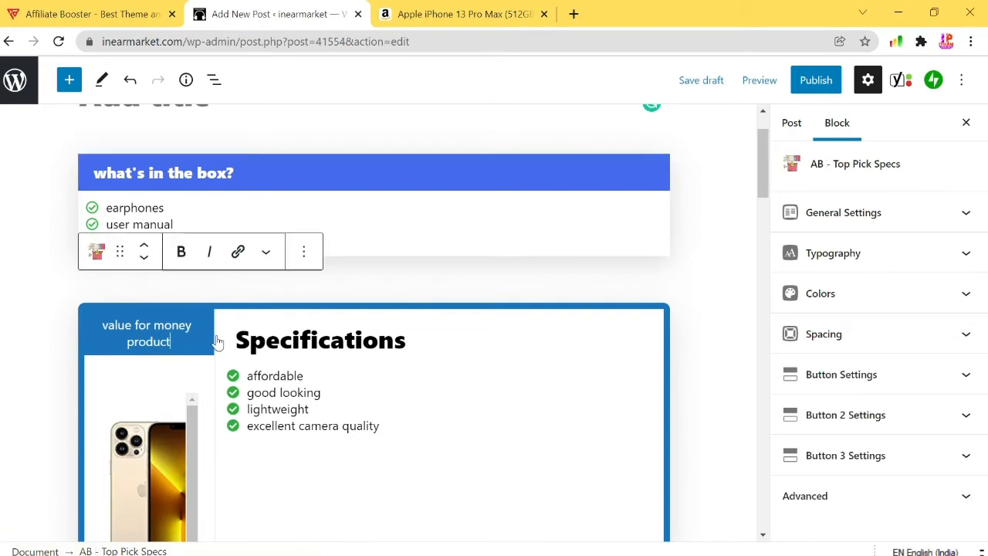
pyautogui.click(853, 294)
pyautogui.click(931, 356)
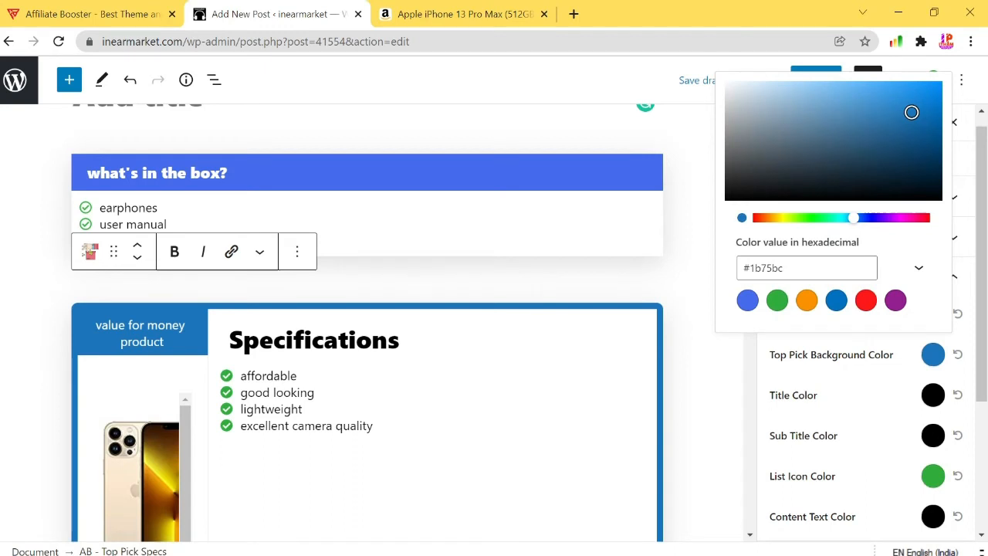
pyautogui.doubleClick(768, 268)
pyautogui.rightClick(768, 270)
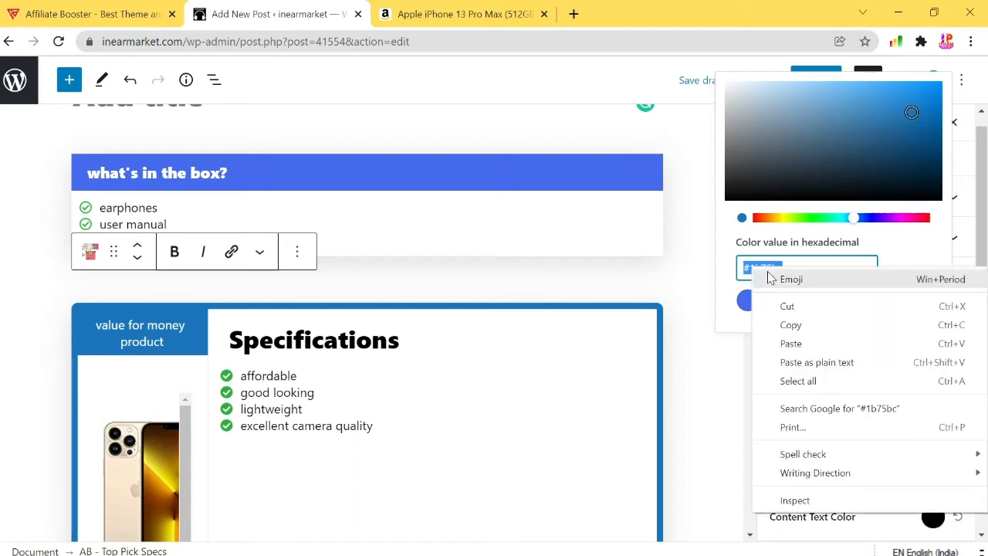
pyautogui.click(789, 324)
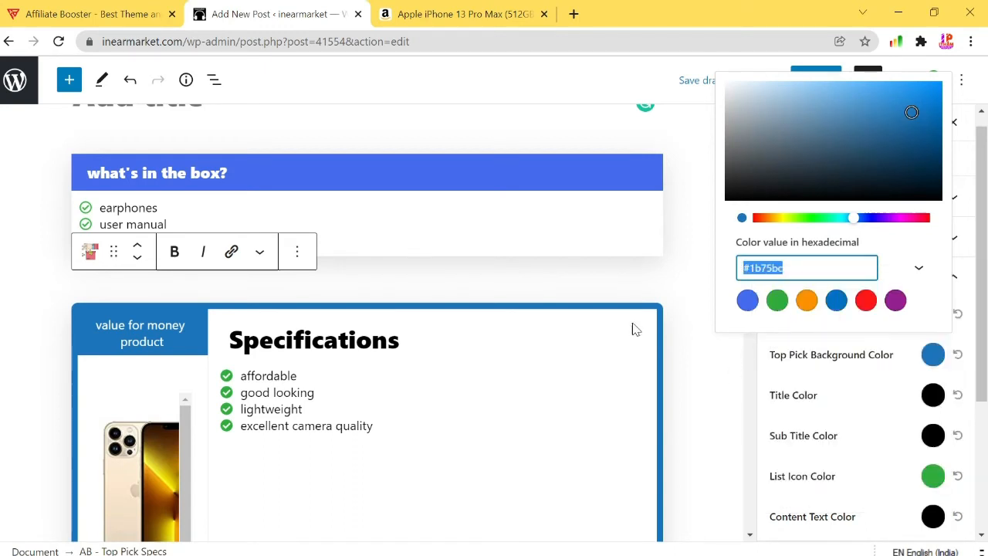
# Step: Set the Notice Color of the "what's in the box?" notice block to the copied #1b75bc
pyautogui.click(548, 188)
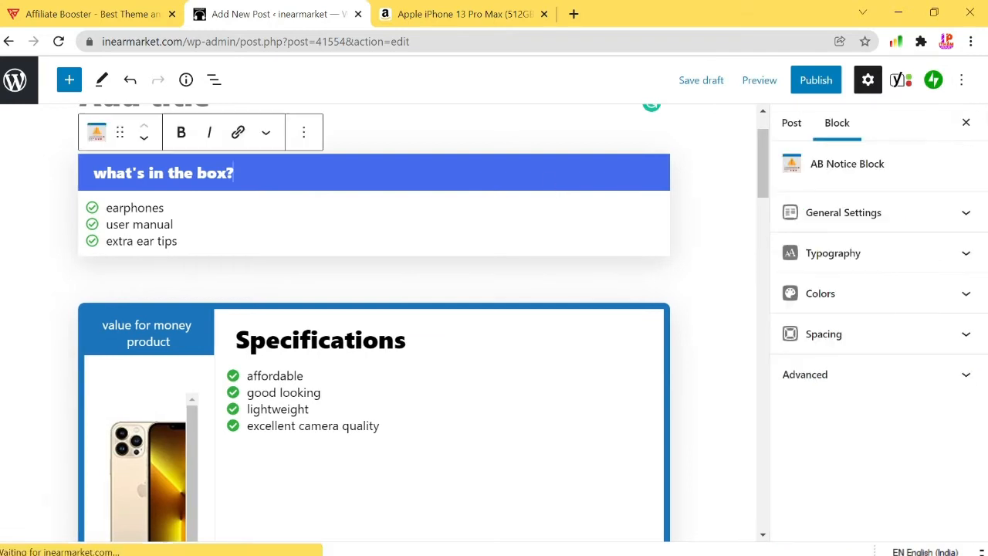
pyautogui.click(860, 299)
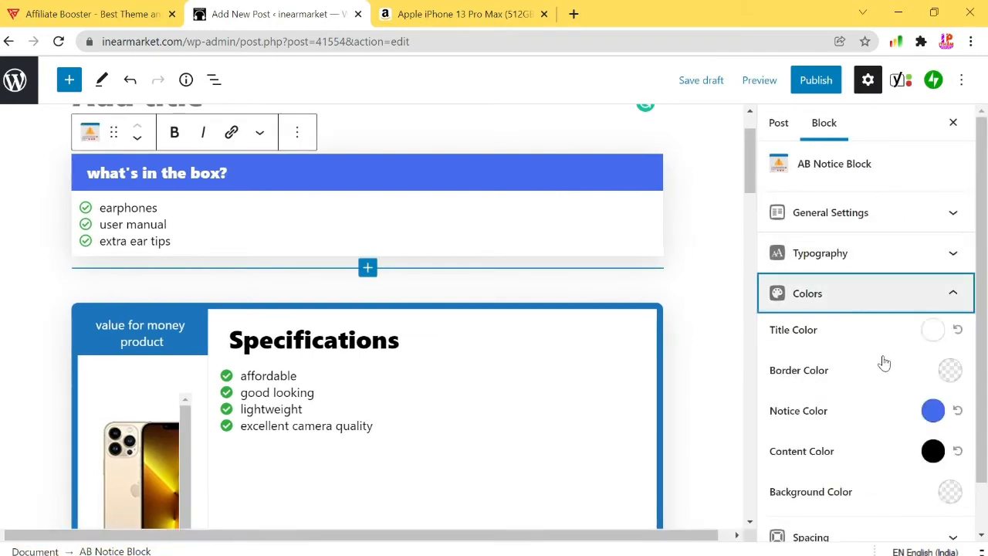
pyautogui.click(933, 410)
pyautogui.tripleClick(766, 324)
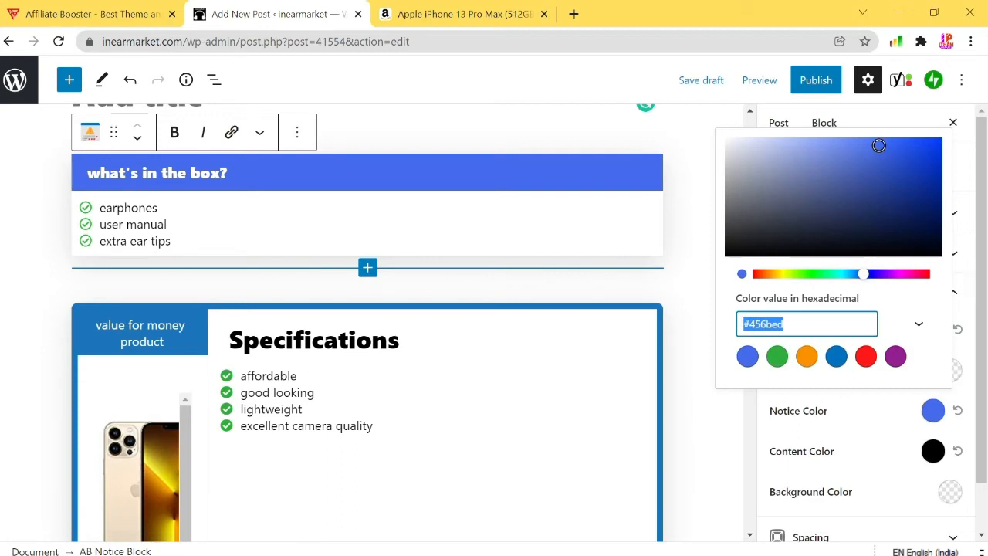
pyautogui.hotkey('ctrl', 'v')
pyautogui.click(705, 393)
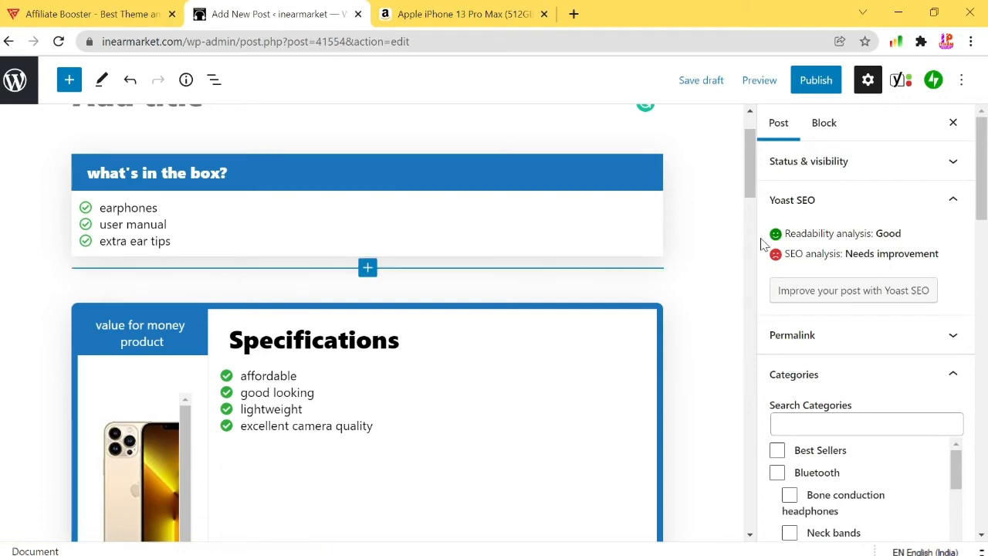
# Step: Insert an AB Conclusion block below the Single Product Pros Cons block at the end of the post
pyautogui.scroll(2, 703, 299)
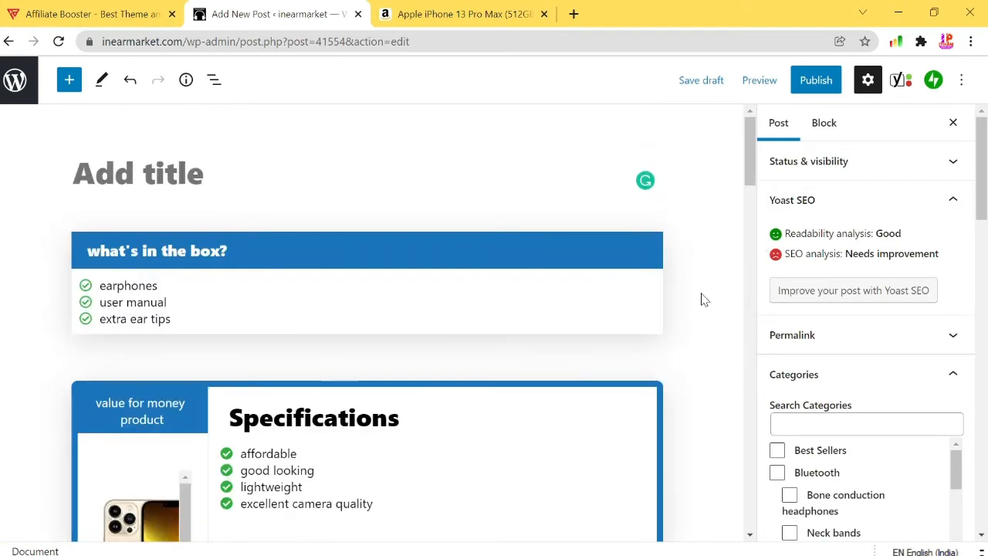
pyautogui.scroll(-3, 702, 300)
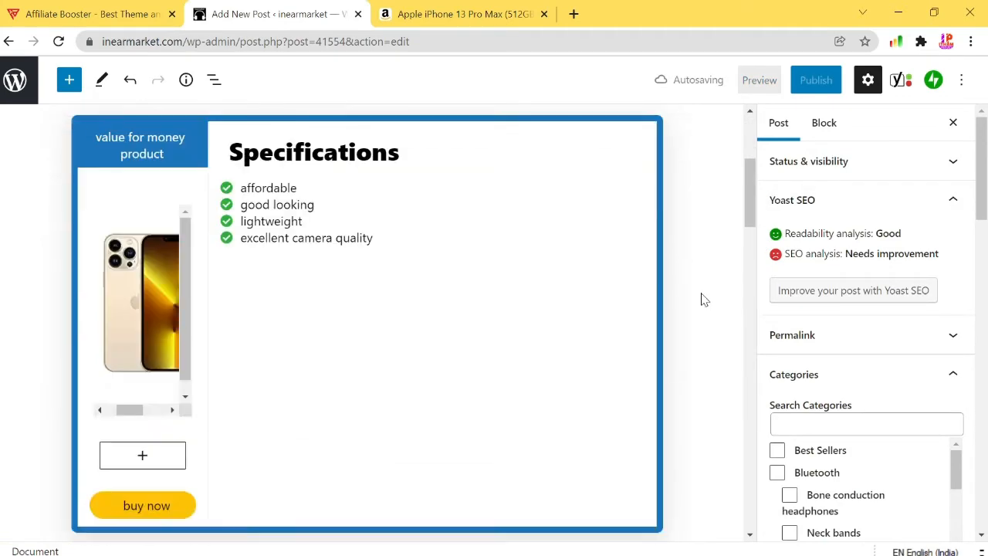
pyautogui.scroll(-6, 702, 299)
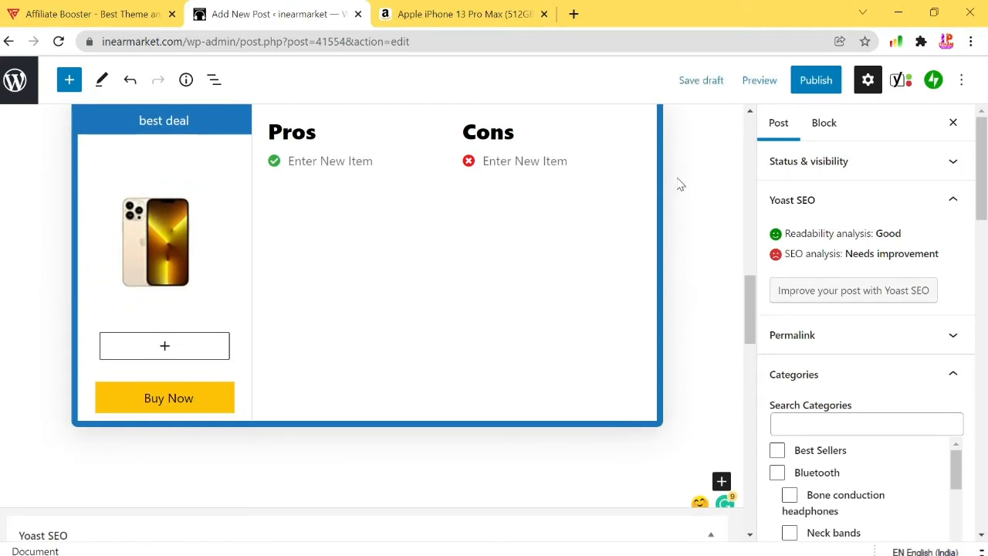
pyautogui.scroll(8, 680, 184)
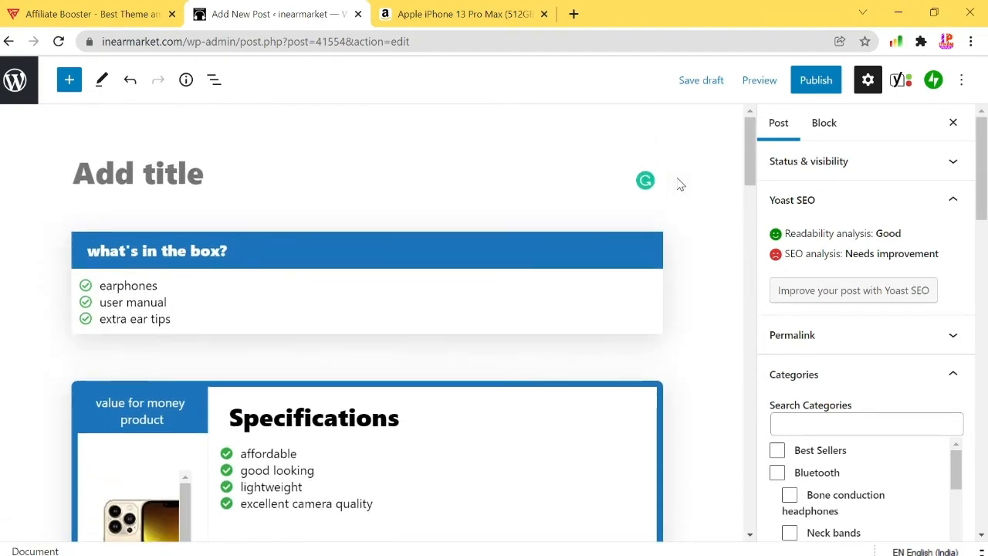
pyautogui.scroll(-8, 682, 196)
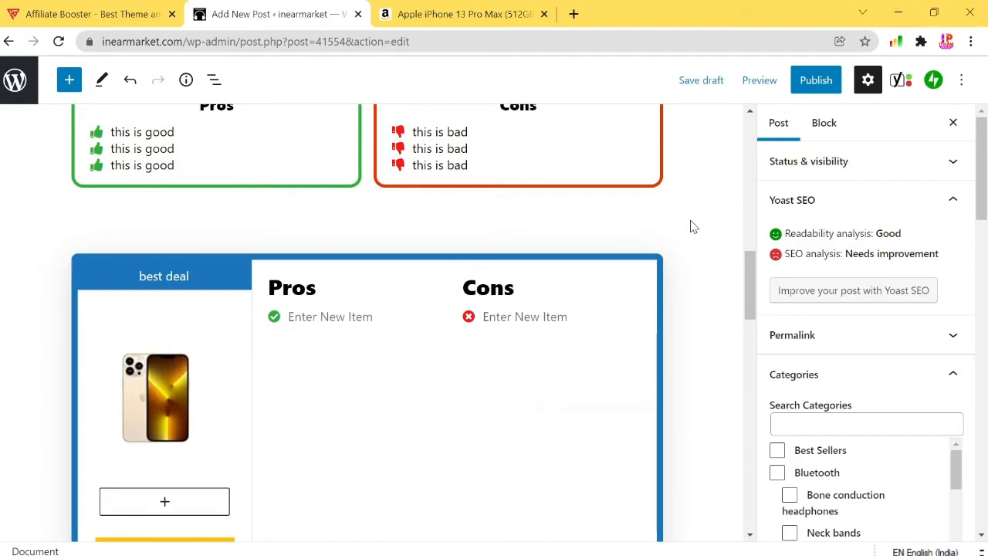
pyautogui.scroll(-4, 692, 226)
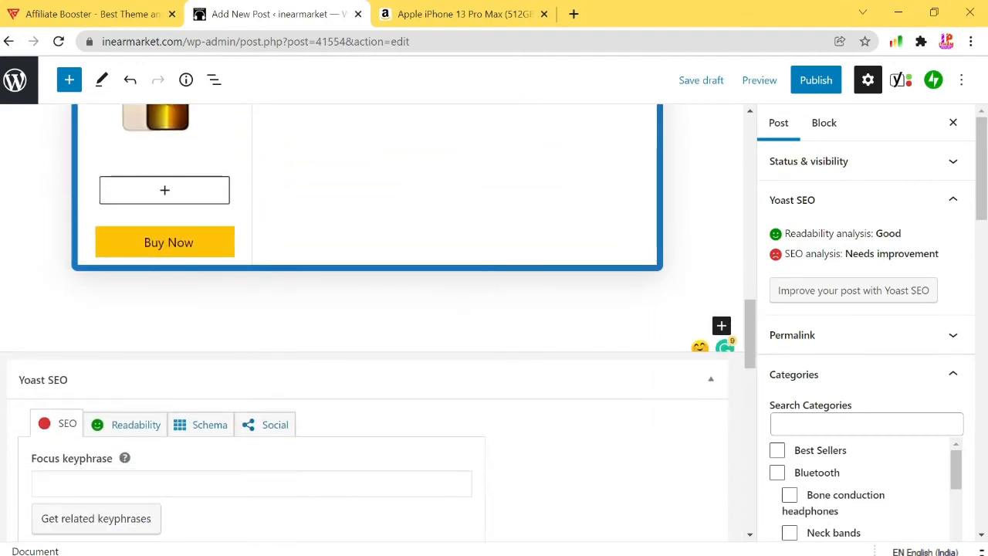
pyautogui.click(80, 325)
pyautogui.write('/conclusio')
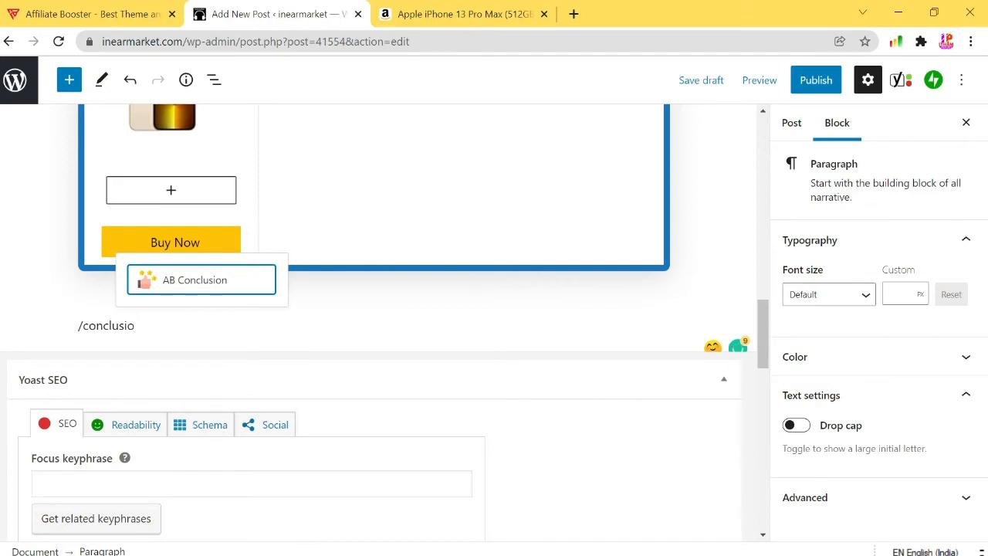
pyautogui.click(210, 289)
pyautogui.scroll(-2, 710, 335)
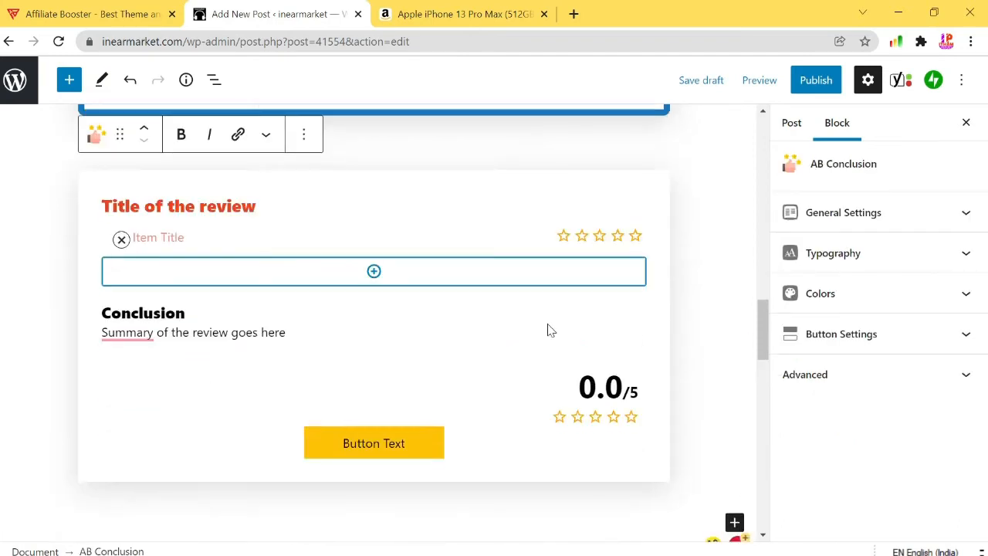
# Step: Add three more rating items to the conclusion block's review list
pyautogui.click(374, 273)
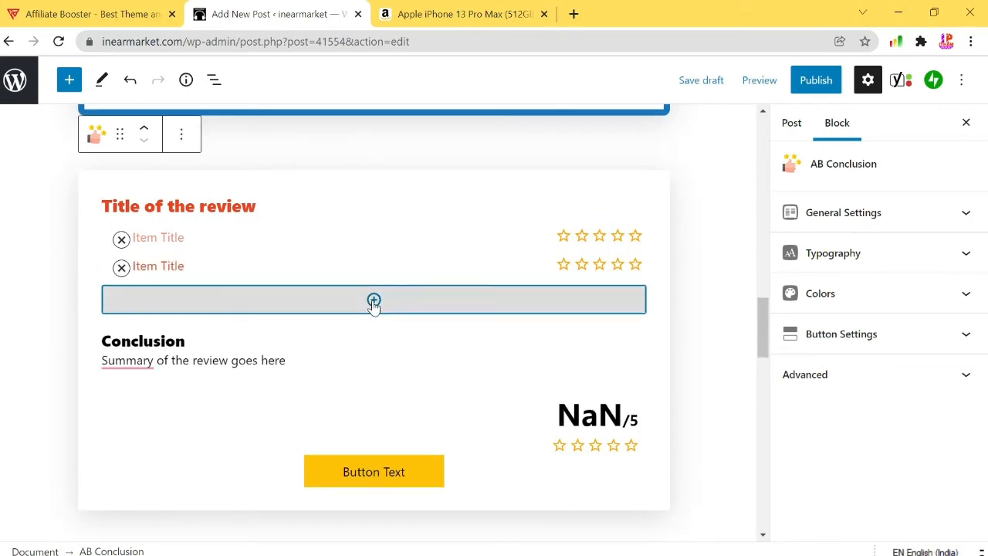
pyautogui.click(374, 300)
pyautogui.click(374, 328)
# Step: Title the conclusion block's first rating item "build quality", rate it 4.5 stars, and give the second item 5 stars
pyautogui.click(168, 240)
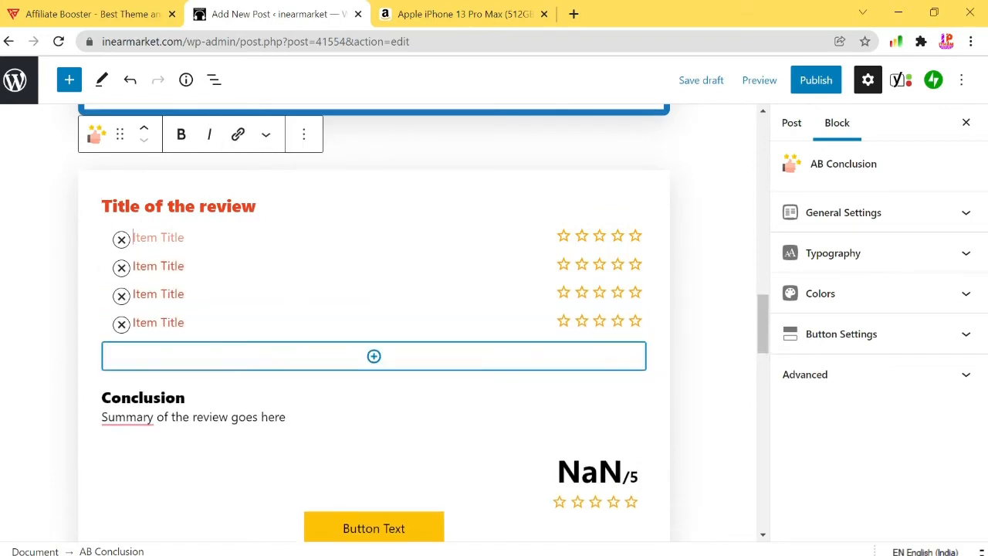
pyautogui.write('build')
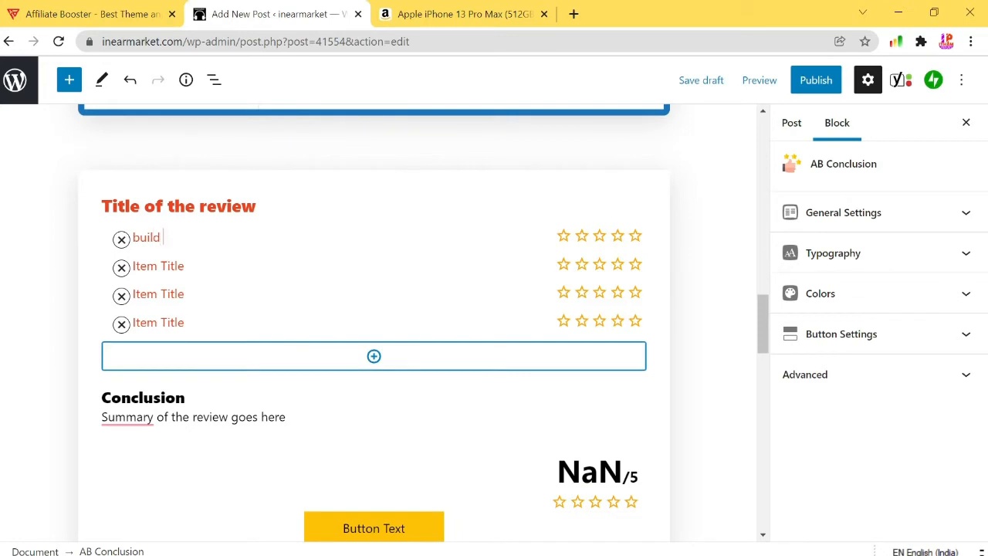
pyautogui.write(' quality')
pyautogui.click(635, 264)
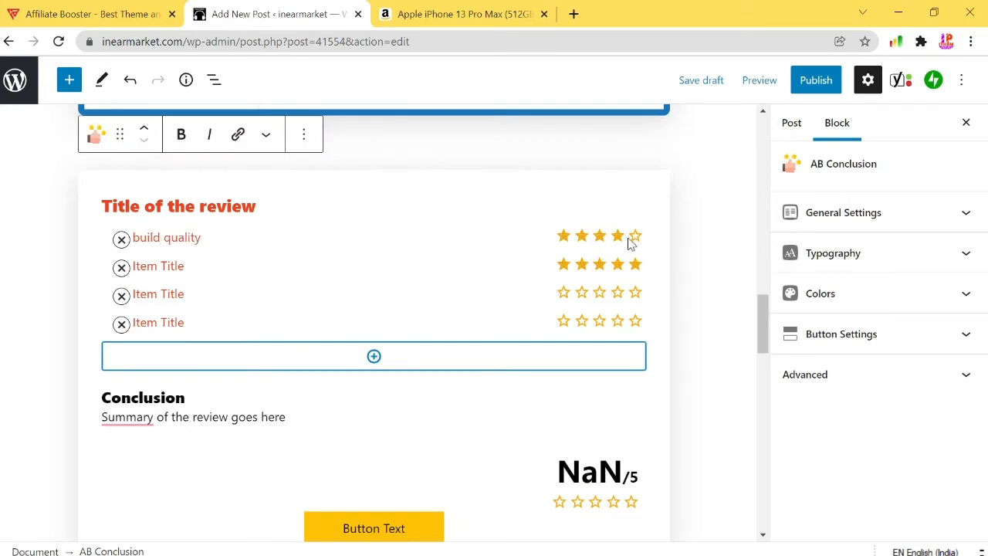
pyautogui.click(632, 236)
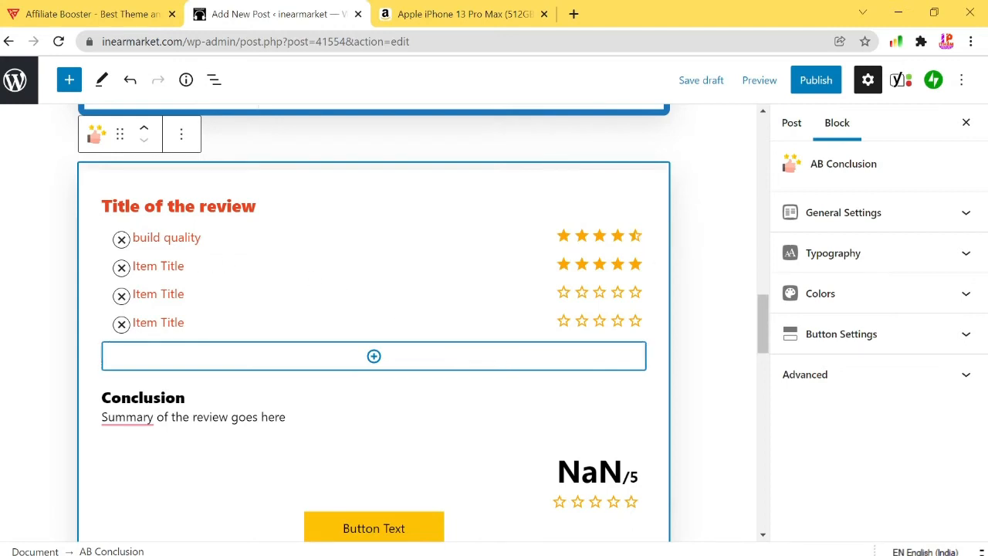
# Step: Title the second rating item "affordable" and rate the second, third and fourth items 4 stars each
pyautogui.tripleClick(183, 267)
pyautogui.write('affordable')
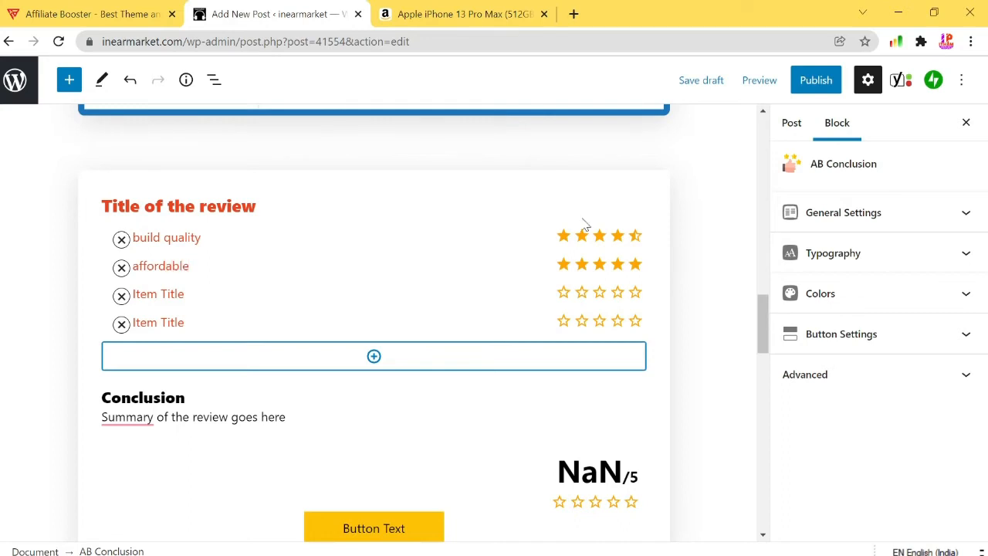
pyautogui.click(618, 267)
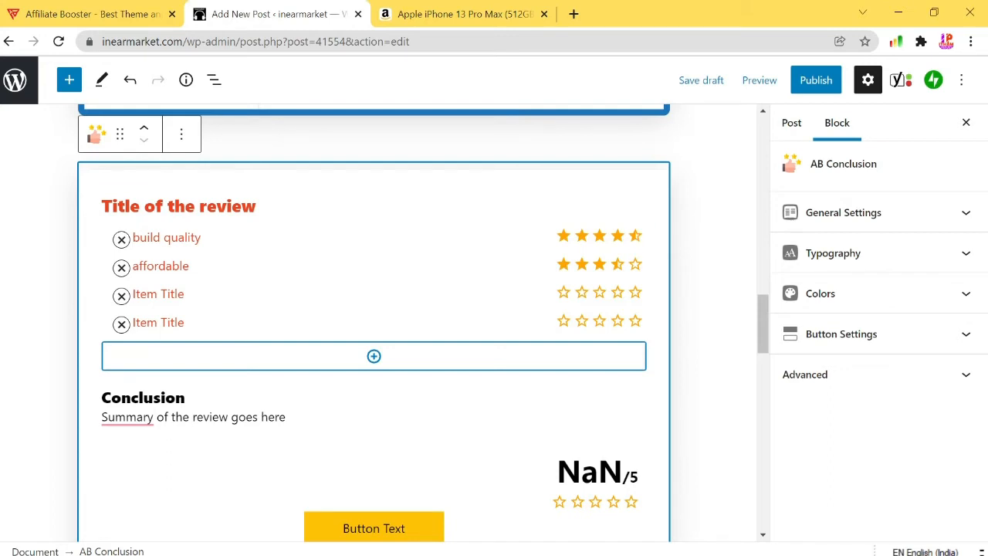
pyautogui.click(617, 292)
pyautogui.click(617, 320)
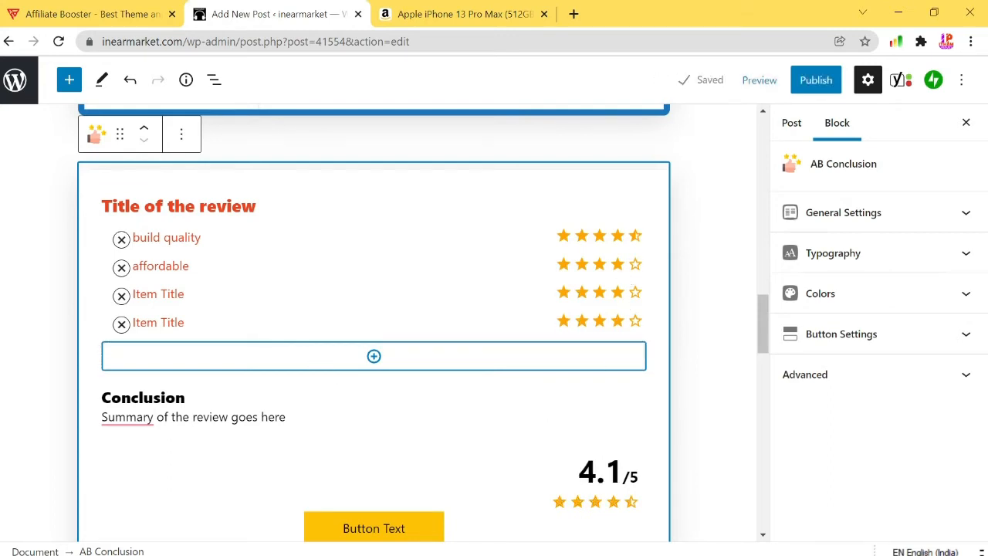
# Step: Replace the third rating item's placeholder title with text beginning "screen qu"
pyautogui.click(171, 294)
pyautogui.tripleClick(171, 294)
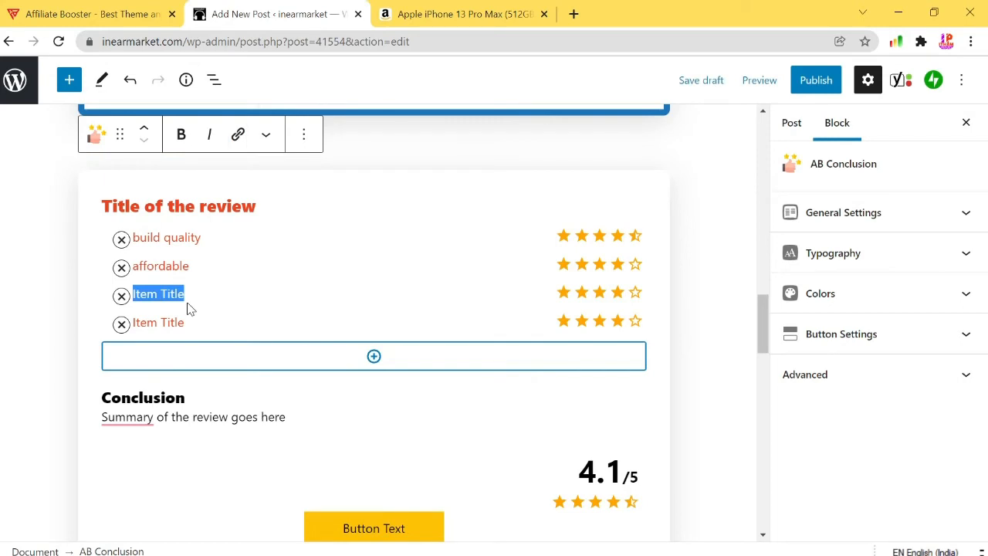
pyautogui.scroll(-1, 191, 309)
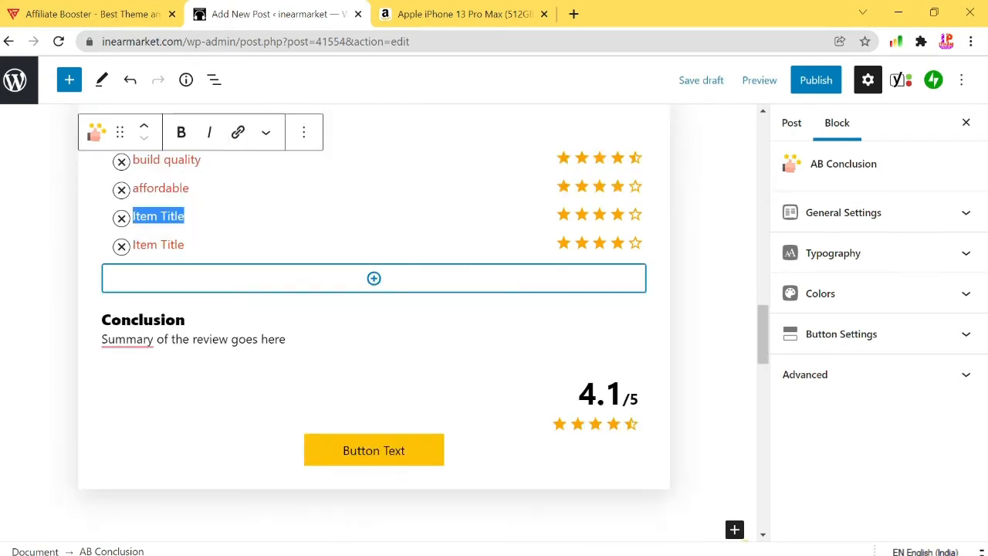
pyautogui.write('screen qu')
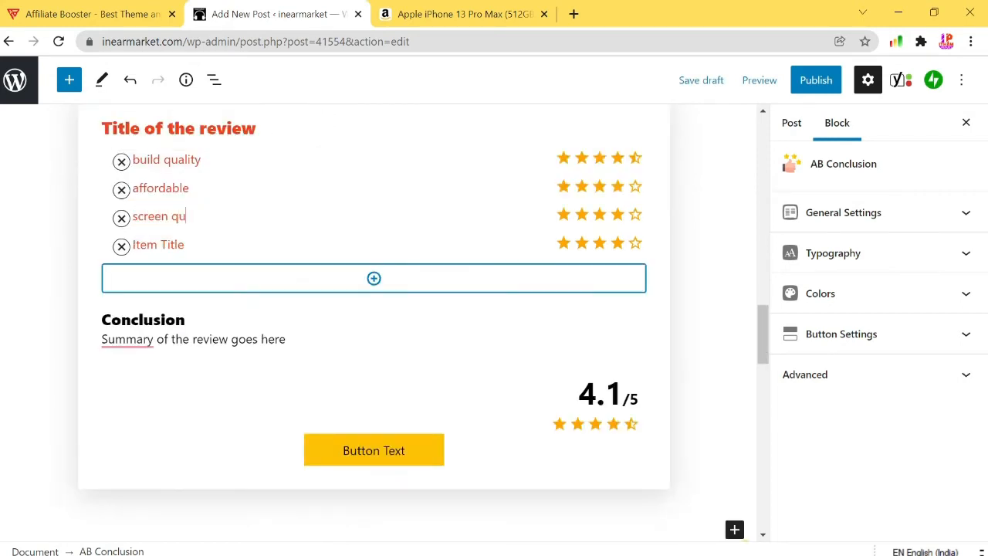
# Step: Name the third and fourth review items "screen quality" and "call quality", and rate them 5 and 3.5 stars
pyautogui.write('ality')
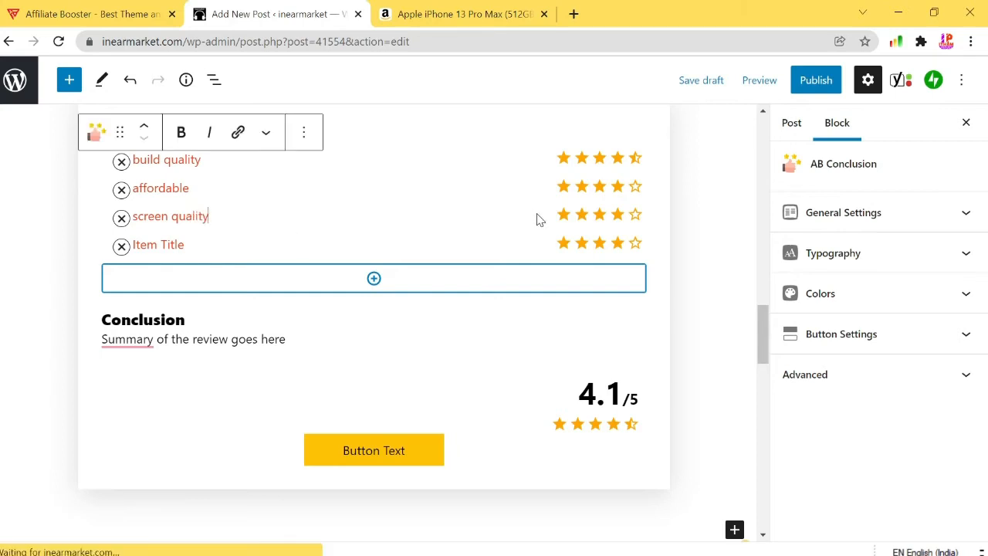
pyautogui.click(636, 218)
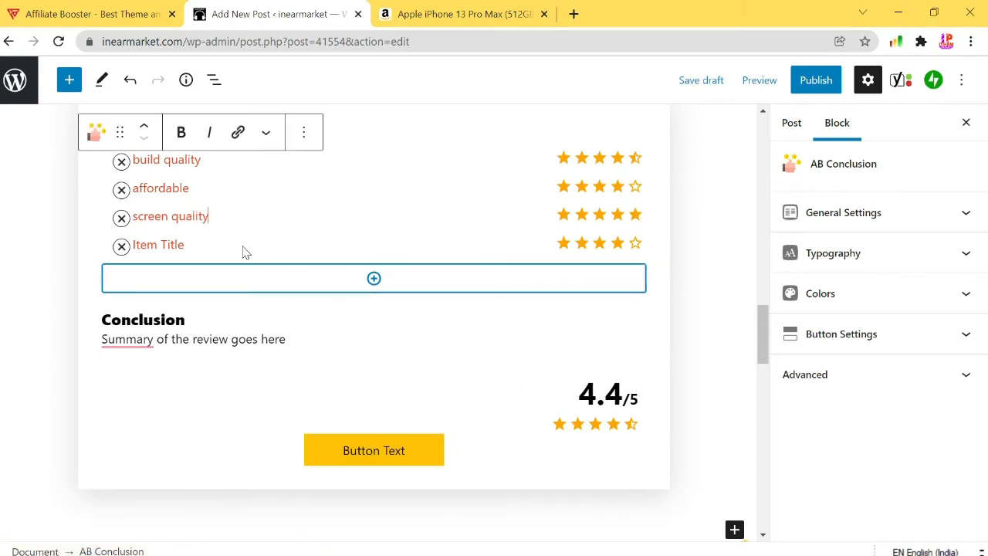
pyautogui.write('call')
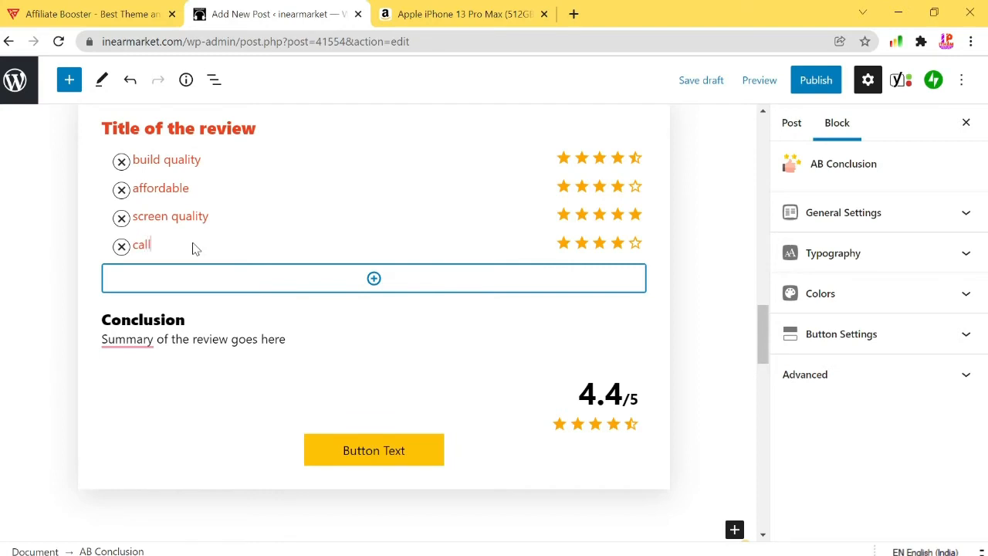
pyautogui.write(' quality')
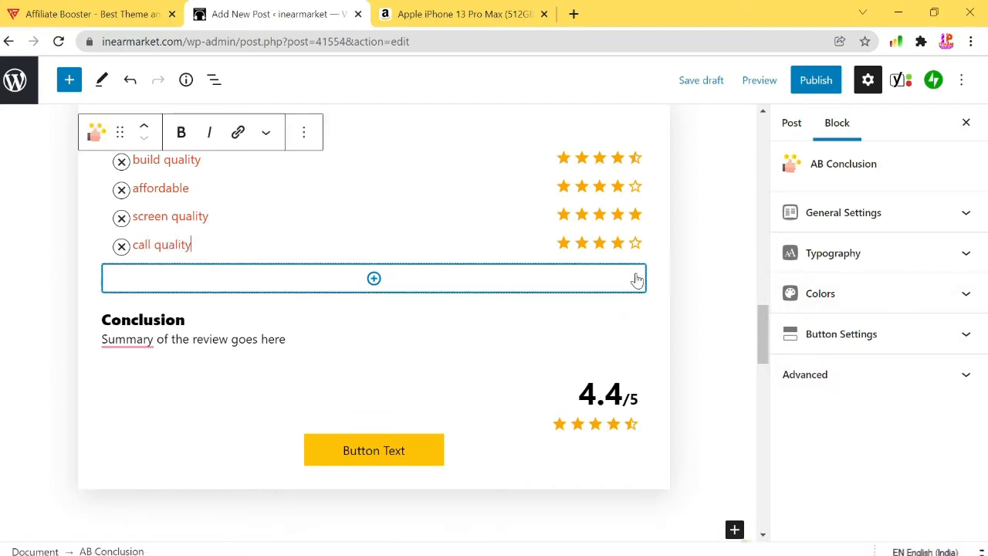
pyautogui.click(618, 244)
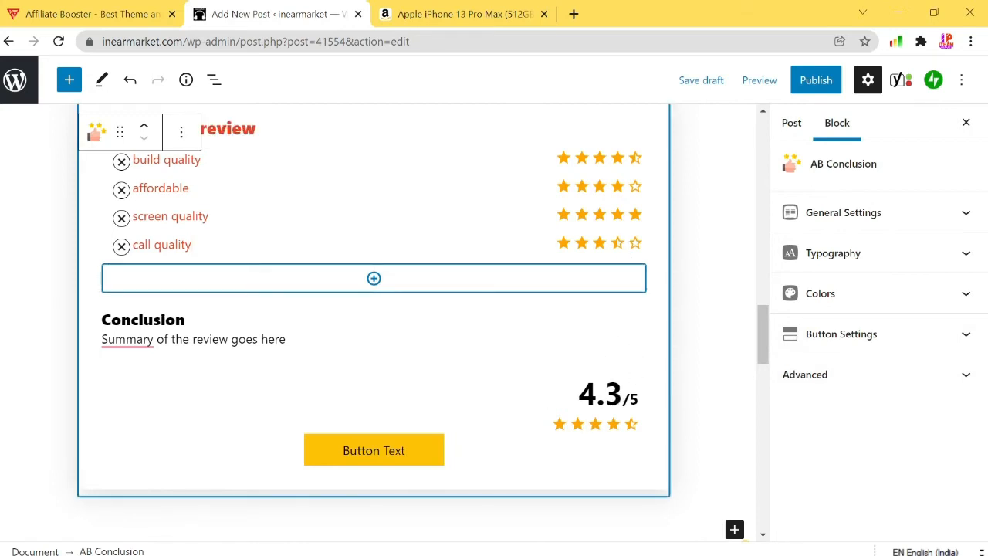
pyautogui.scroll(2, 688, 213)
pyautogui.scroll(-2, 717, 307)
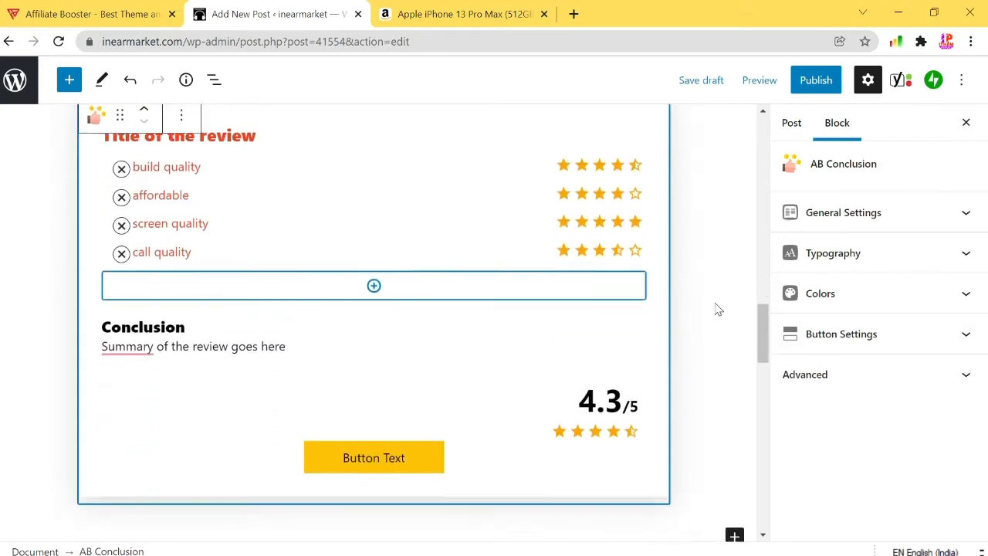
pyautogui.scroll(1, 710, 289)
pyautogui.scroll(-1, 710, 288)
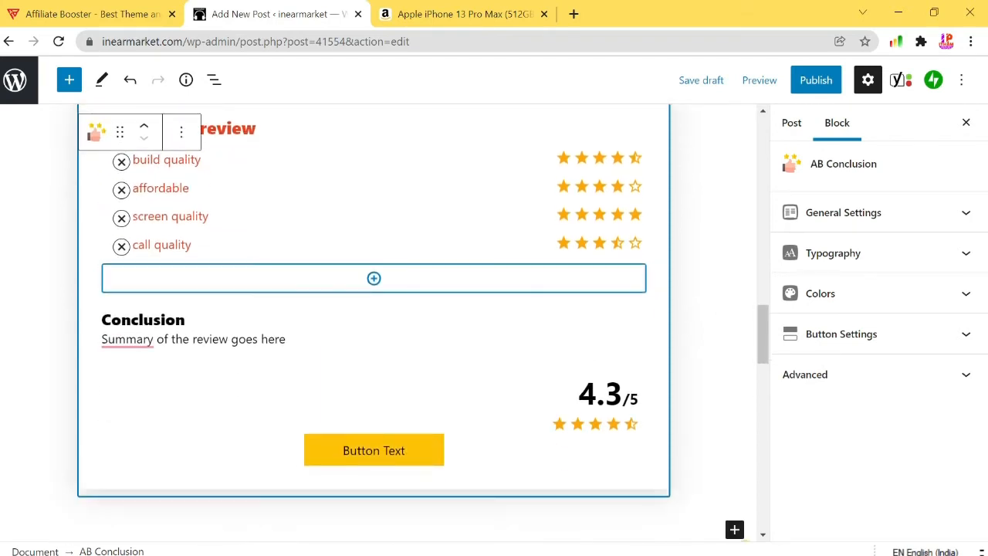
# Step: Replace the conclusion block's placeholder review title with the reviewer's name followed by "rating"
pyautogui.tripleClick(194, 340)
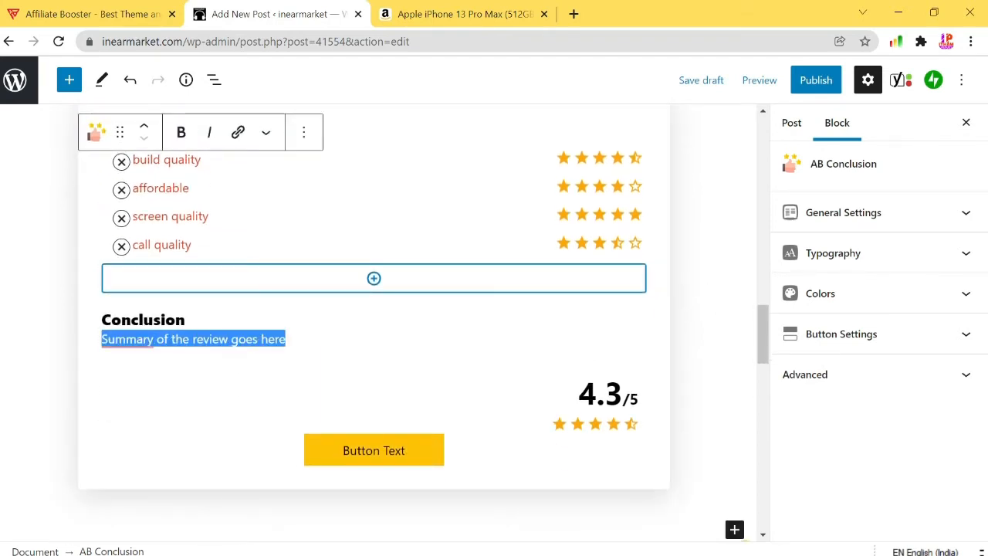
pyautogui.scroll(3, 273, 311)
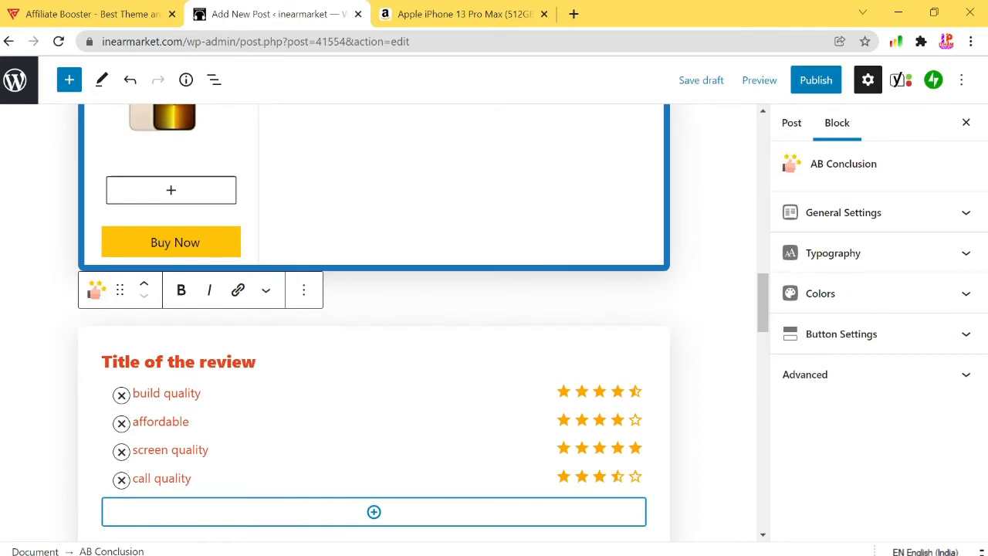
pyautogui.click(256, 361)
pyautogui.hotkey('ctrl', 'a')
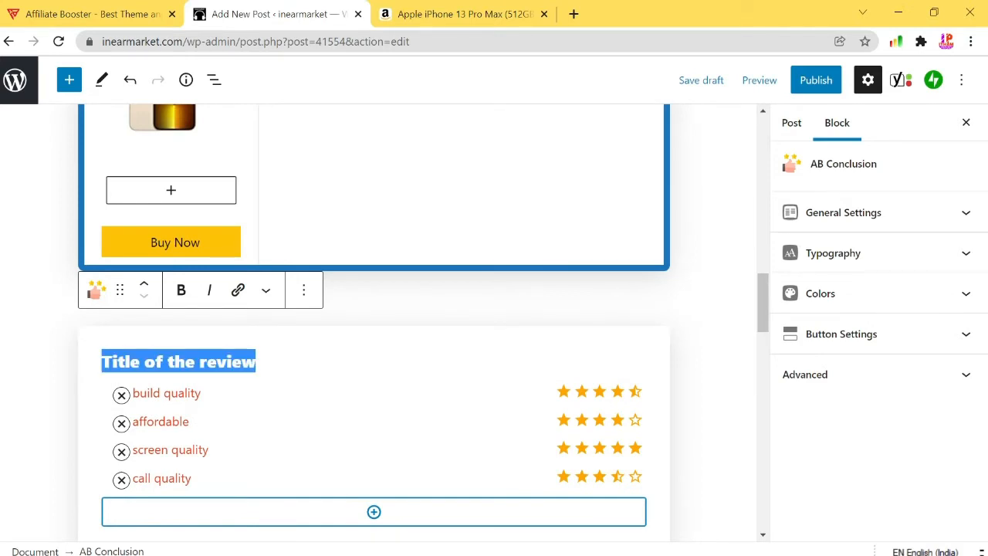
pyautogui.write('itham pra')
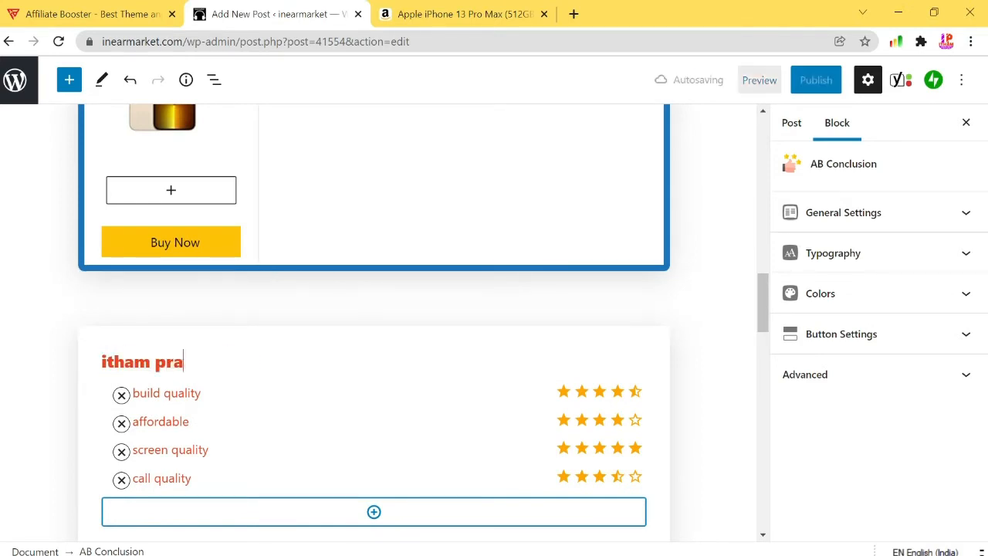
pyautogui.write('sad rating')
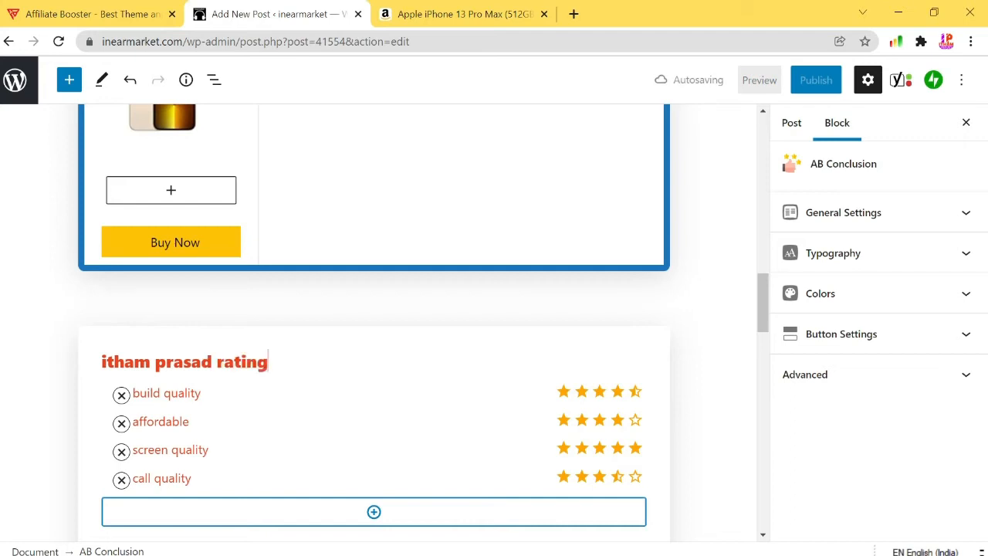
pyautogui.scroll(-2, 706, 314)
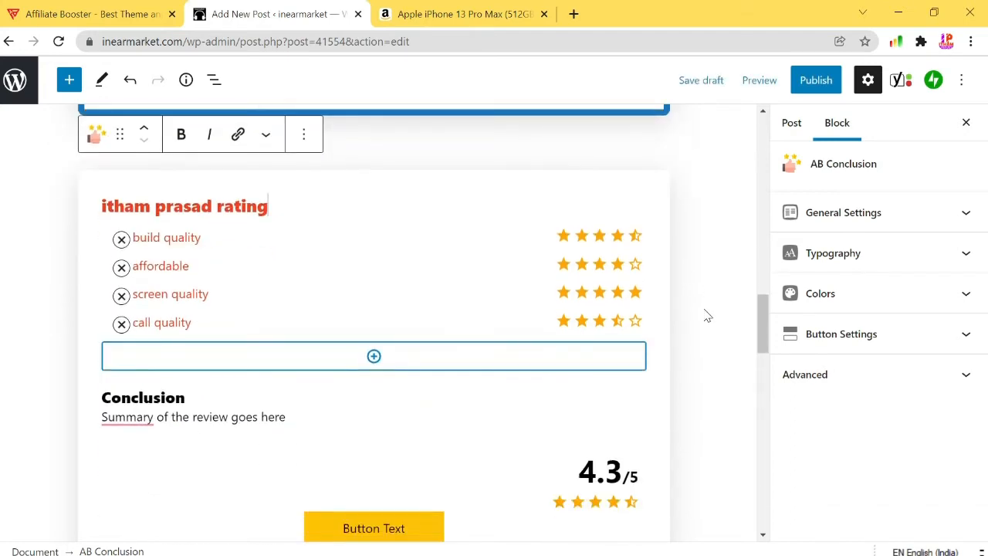
pyautogui.tripleClick(193, 417)
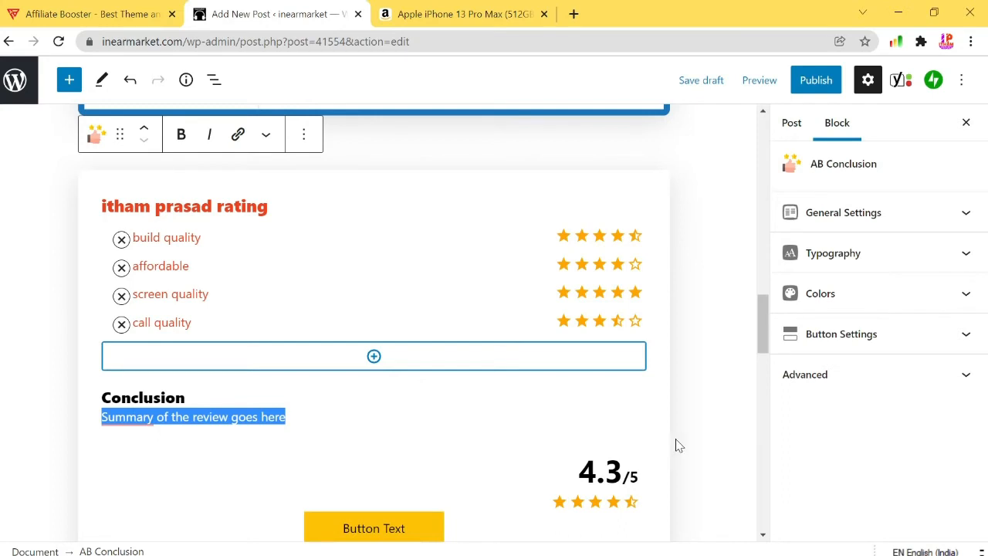
pyautogui.scroll(2, 247, 286)
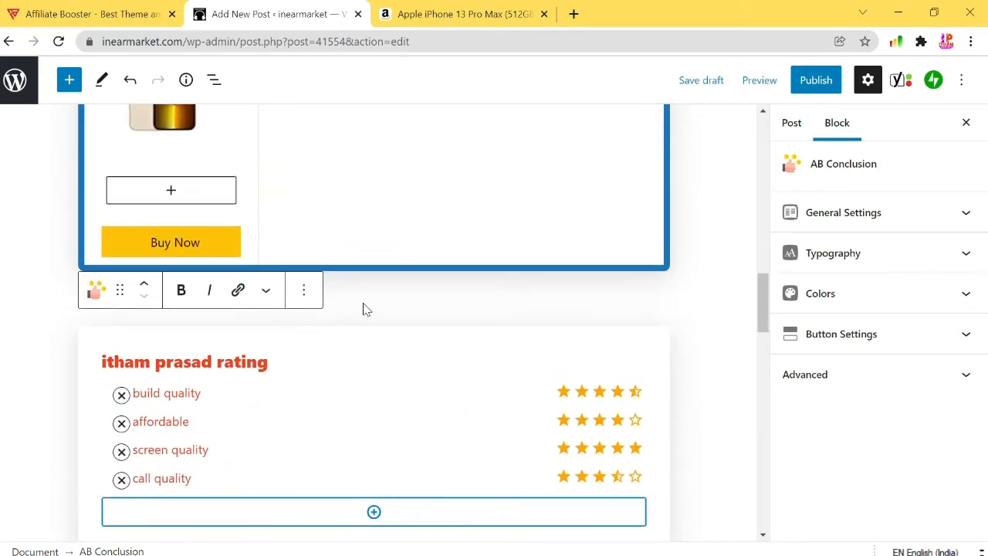
pyautogui.click(366, 309)
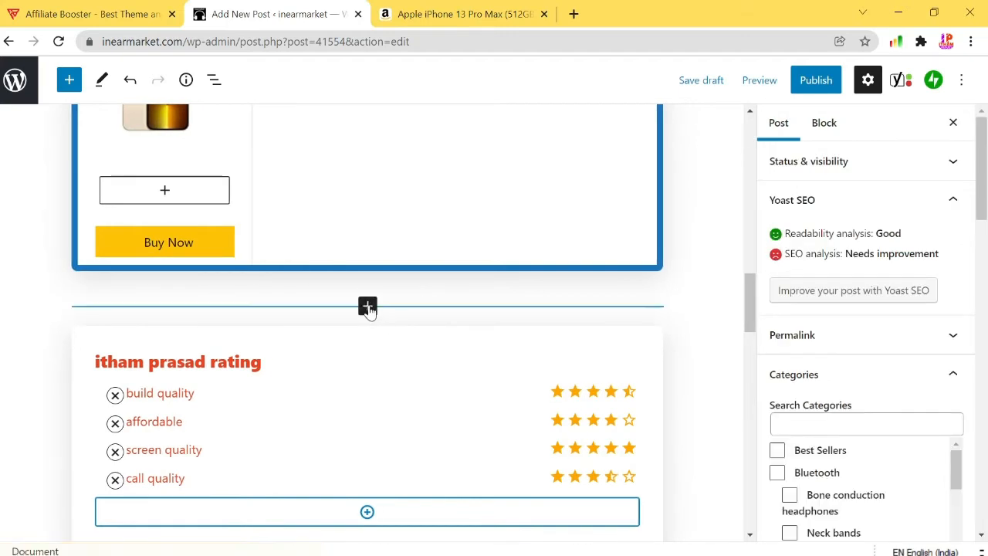
# Step: Insert an AB Progress Bars block below the conclusion block, finding it with the search word "rating"
pyautogui.scroll(-1, 705, 319)
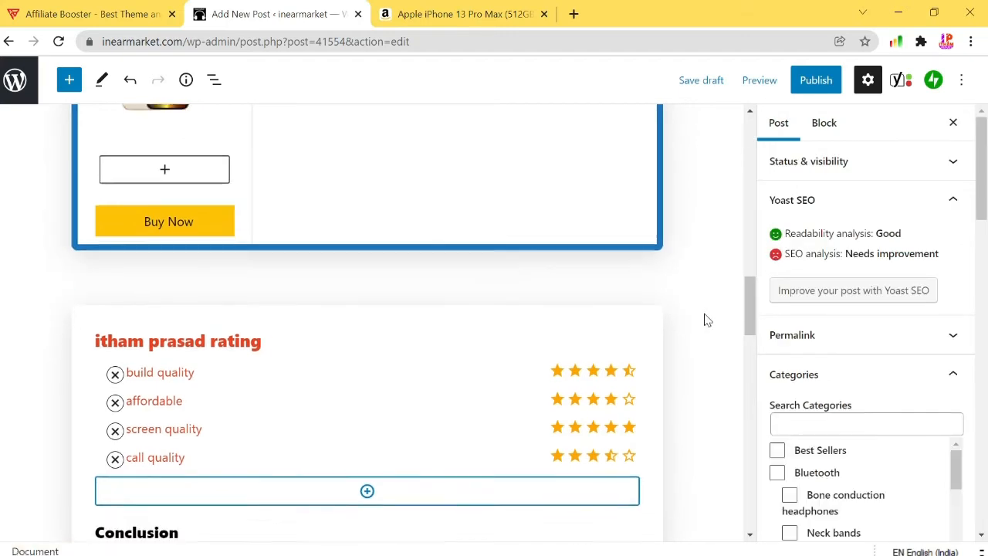
pyautogui.scroll(-4, 705, 319)
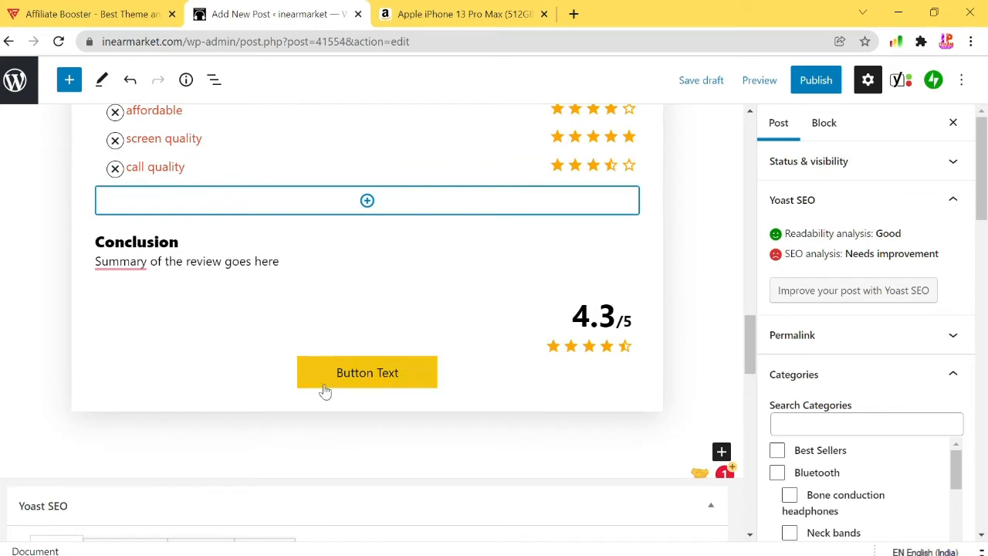
pyautogui.click(325, 432)
pyautogui.write('/rating')
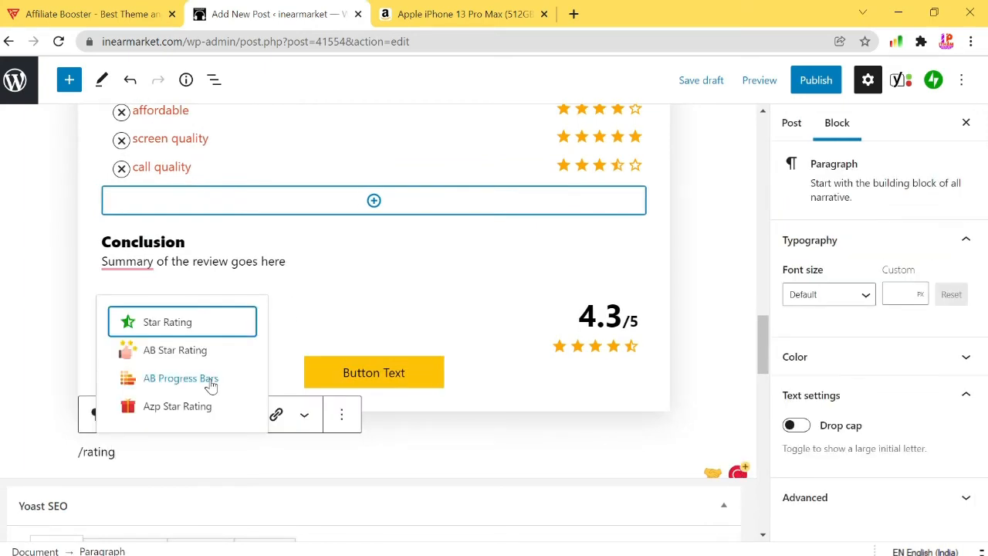
pyautogui.click(211, 378)
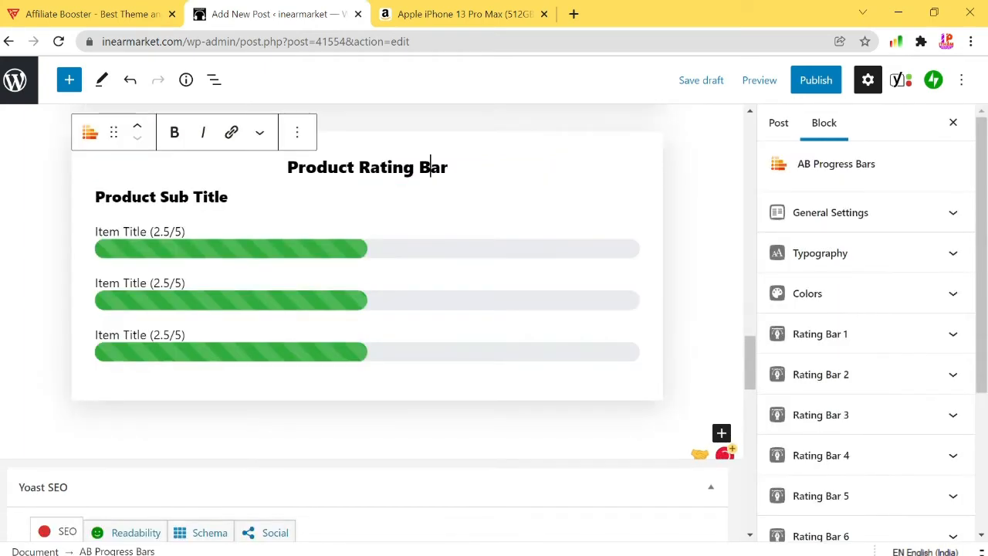
# Step: Replace the progress bars block's main title with the reviewer's name followed by "rating"
pyautogui.tripleClick(430, 167)
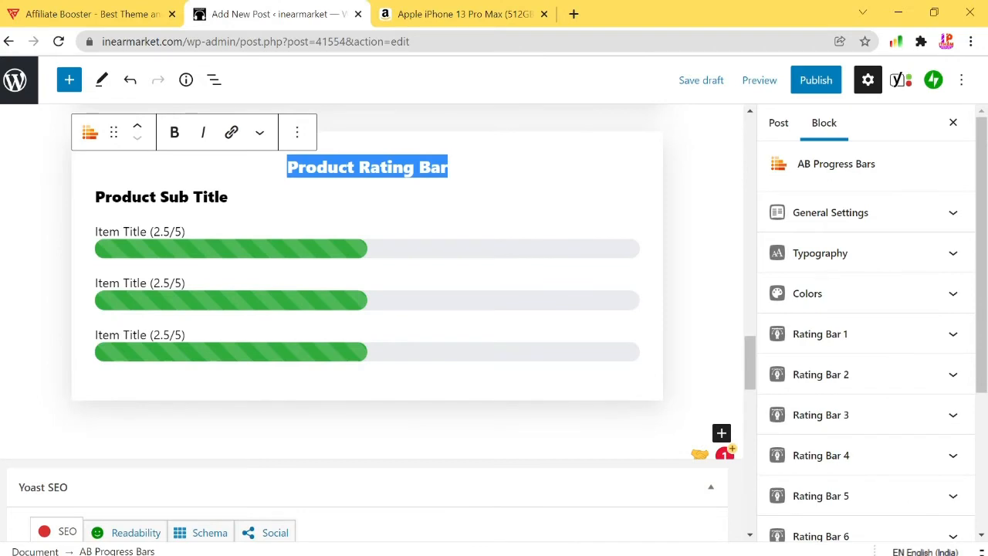
pyautogui.write('itham pra')
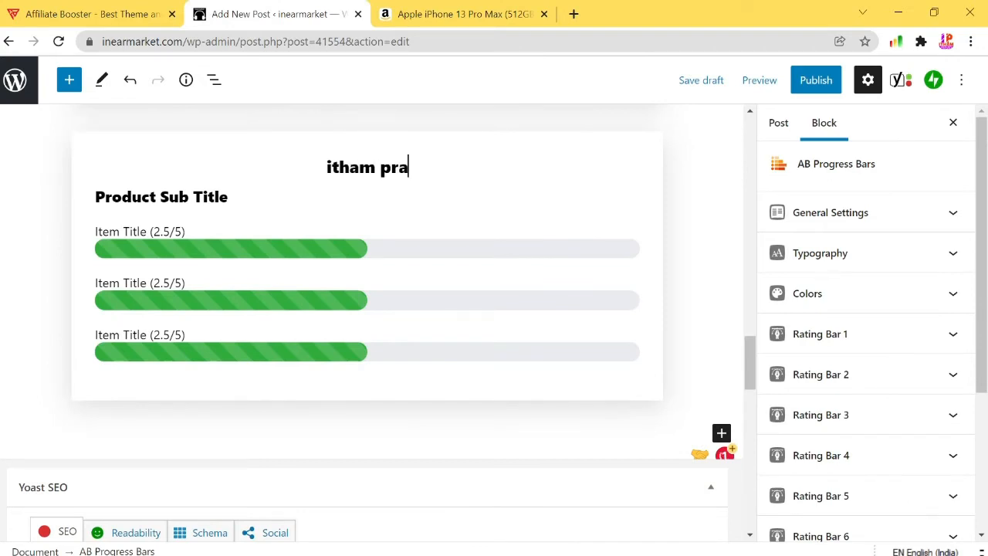
pyautogui.write('sad r')
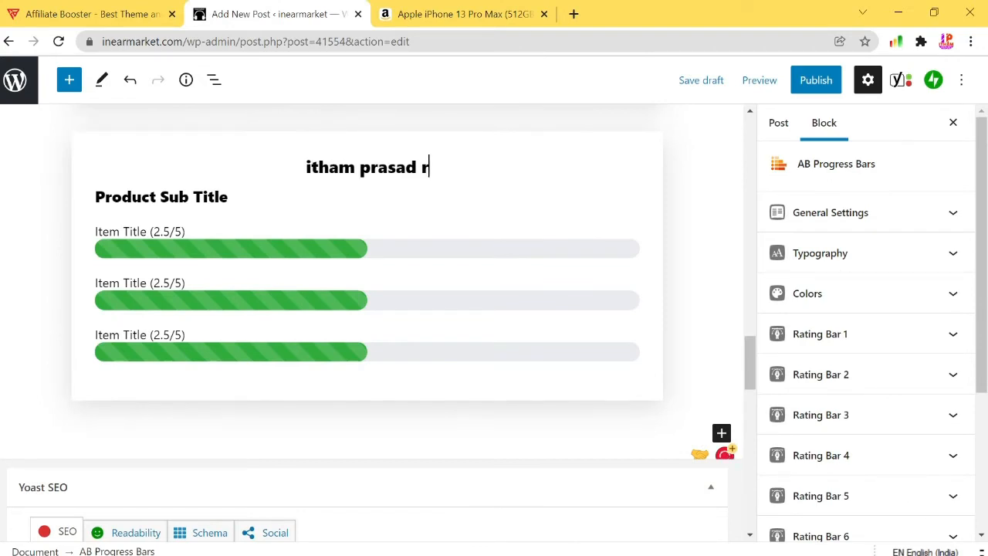
pyautogui.write('ating')
# Step: Change the progress bars block's subtitle to "individual rating"
pyautogui.doubleClick(210, 197)
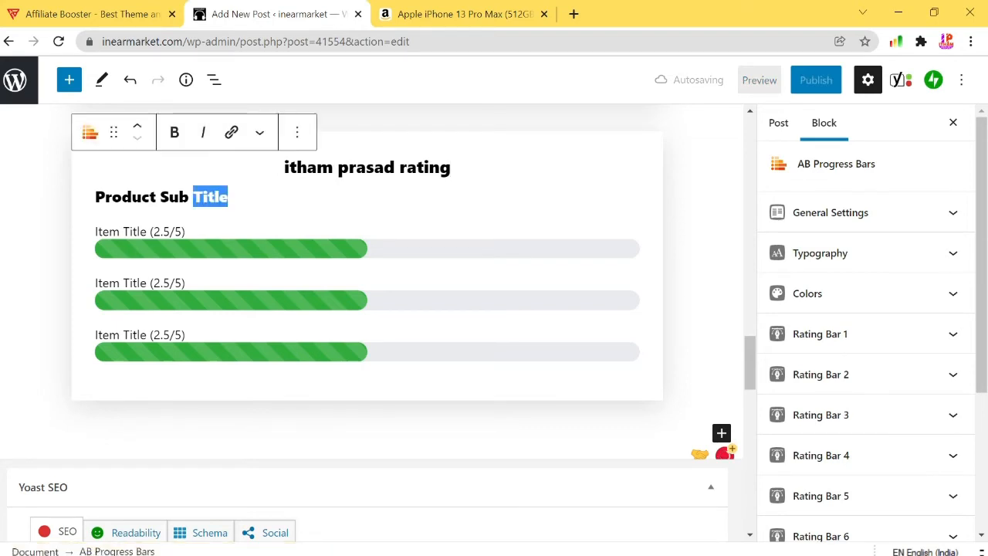
pyautogui.tripleClick(210, 197)
pyautogui.write('individu')
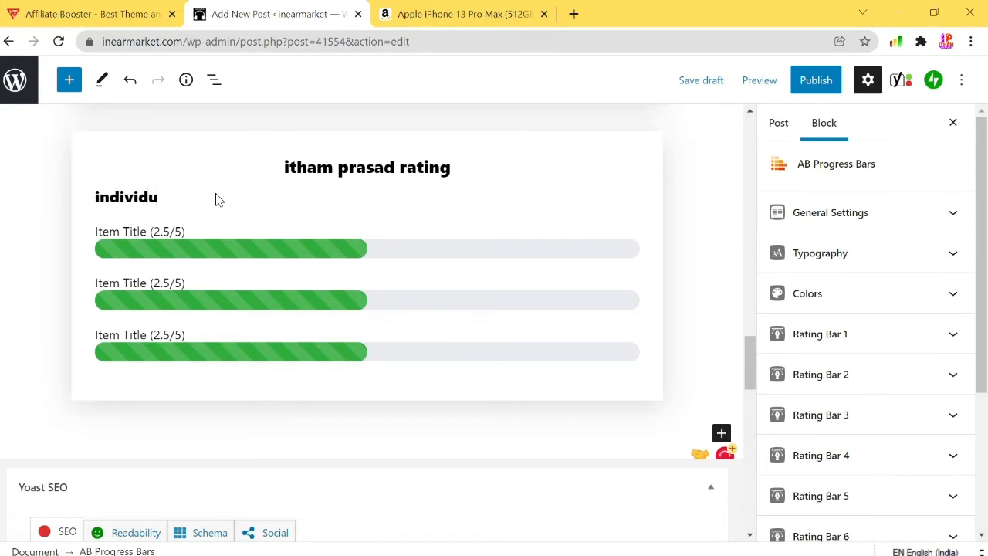
pyautogui.write('al rating')
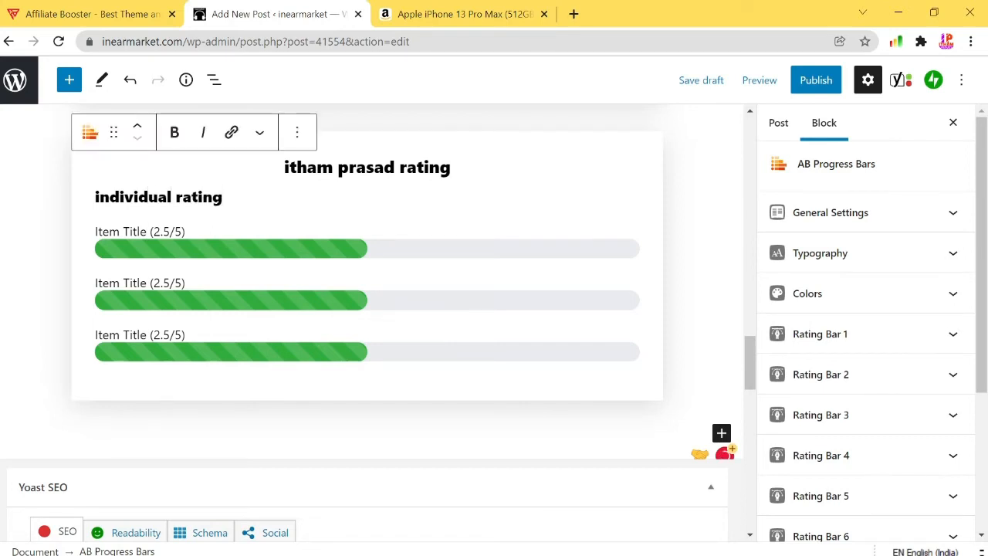
# Step: Rename the first rating bar's item title to "call quality"
pyautogui.press('BackSpace')
pyautogui.press('BackSpace')
pyautogui.press('BackSpace')
pyautogui.press('BackSpace')
pyautogui.press('BackSpace')
pyautogui.press('BackSpace')
pyautogui.press('BackSpace')
pyautogui.press('BackSpace')
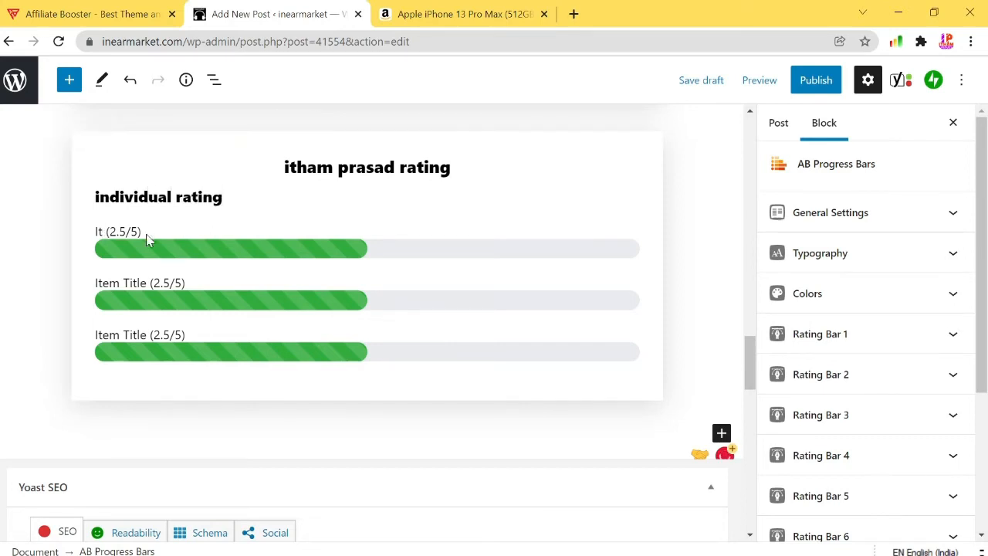
pyautogui.press('BackSpace')
pyautogui.press('BackSpace')
pyautogui.write('call quality')
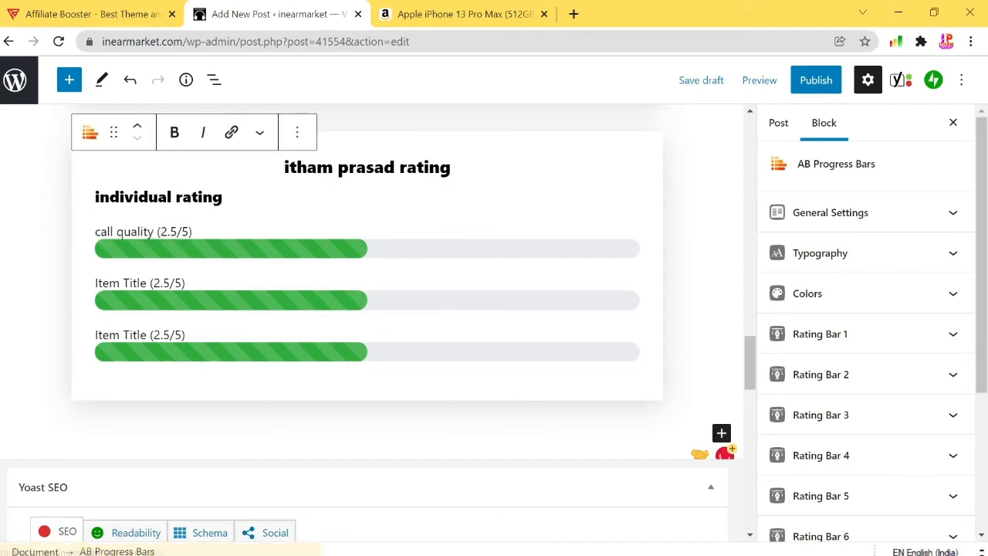
# Step: Set the Rating Width of Rating Bar 1 to 4
pyautogui.click(177, 232)
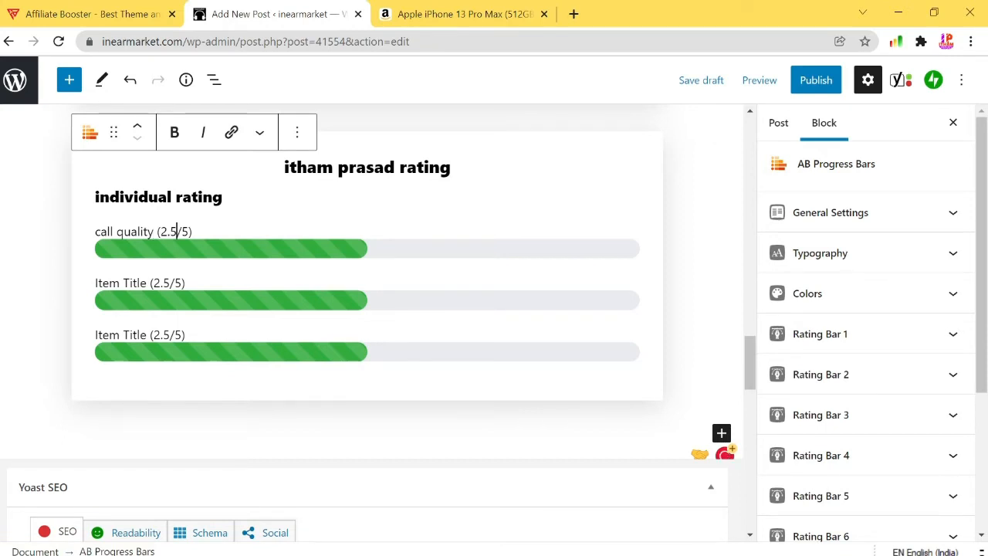
pyautogui.click(845, 340)
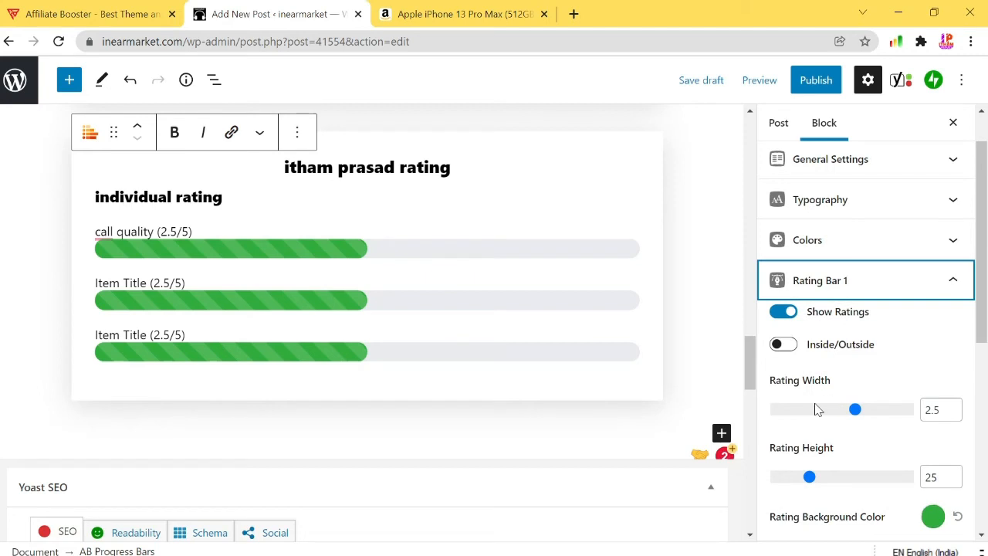
pyautogui.click(956, 410)
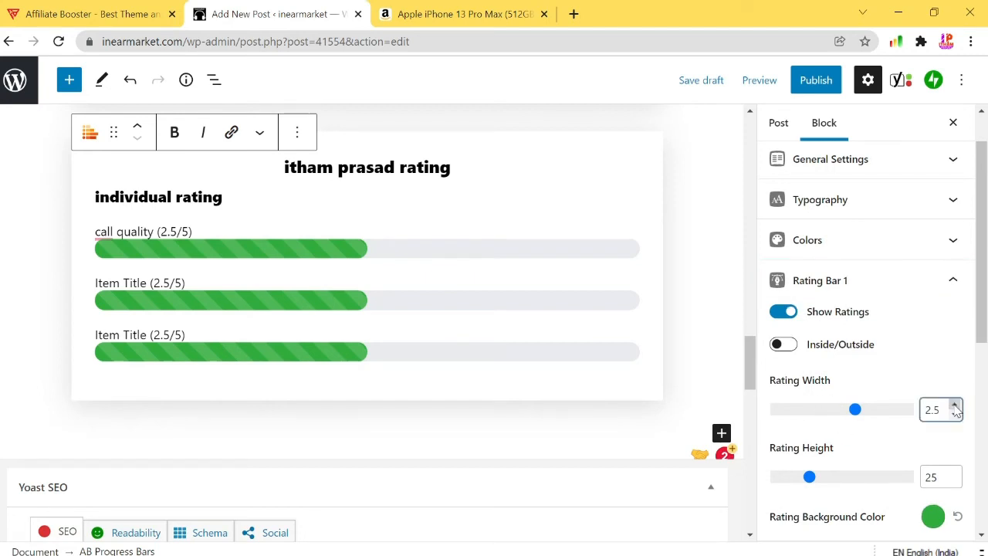
pyautogui.click(955, 409)
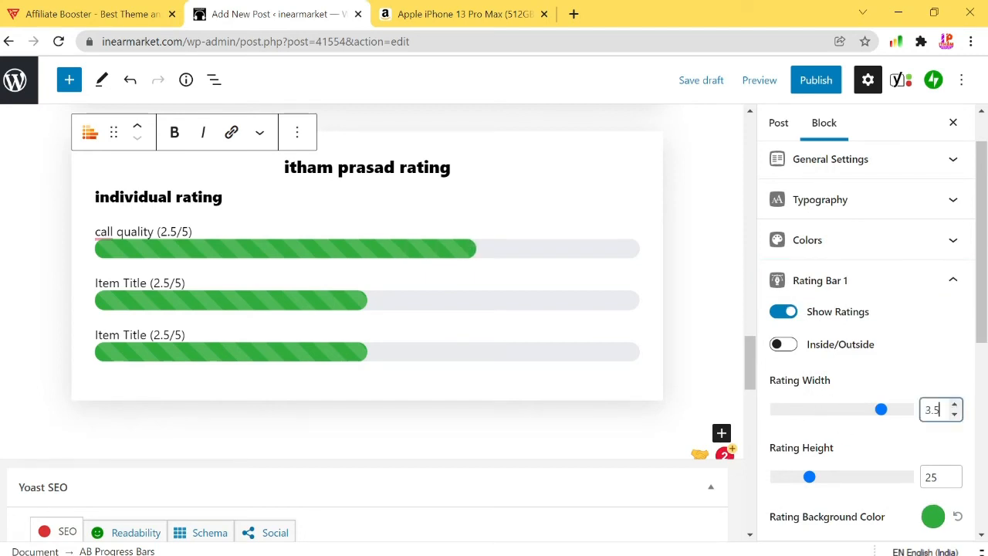
pyautogui.press('BackSpace')
pyautogui.press('BackSpace')
pyautogui.press('BackSpace')
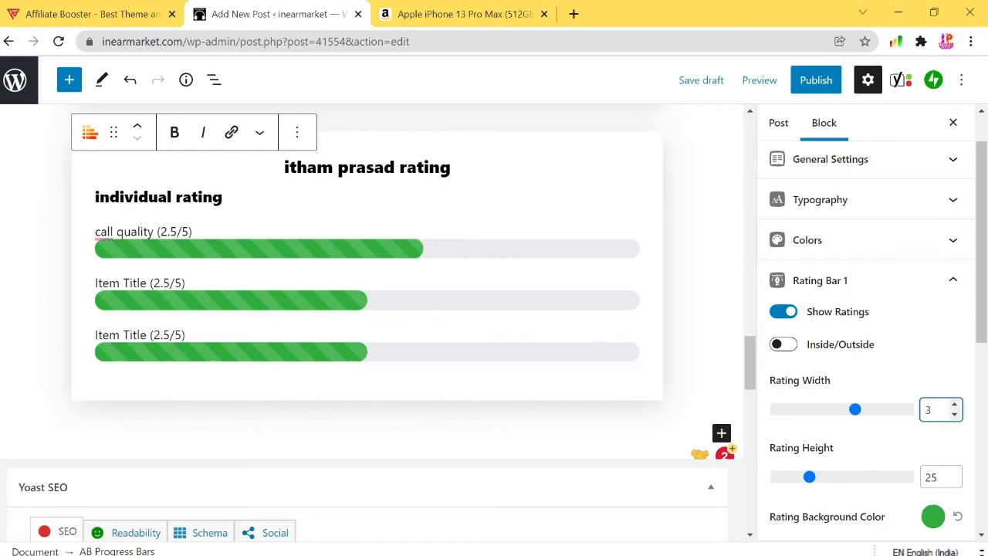
pyautogui.write('4')
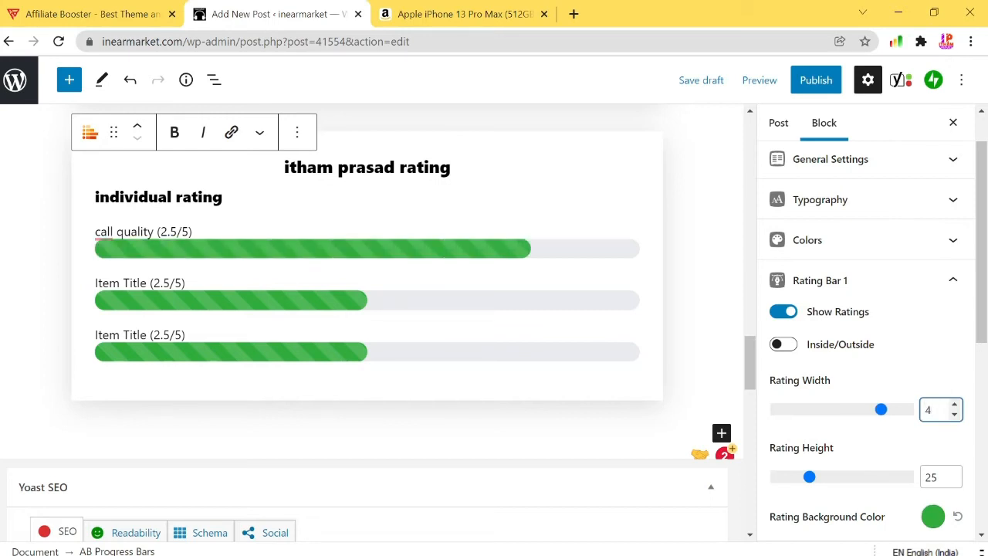
# Step: Rename the second rating bar's item title to "sound quality"
pyautogui.click(146, 283)
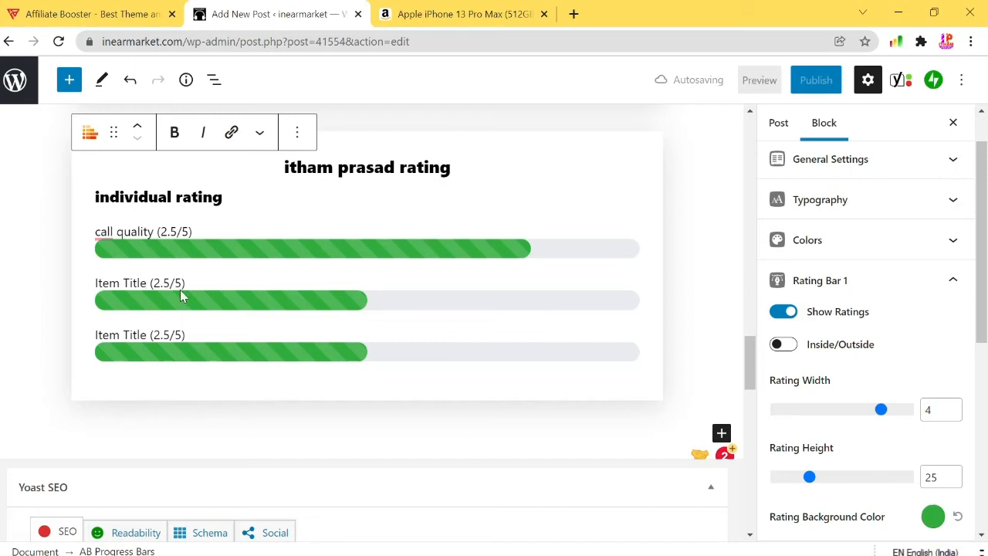
pyautogui.press('BackSpace')
pyautogui.press('BackSpace')
pyautogui.press('BackSpace')
pyautogui.press('BackSpace')
pyautogui.press('BackSpace')
pyautogui.press('BackSpace')
pyautogui.press('BackSpace')
pyautogui.press('BackSpace')
pyautogui.press('BackSpace')
pyautogui.press('BackSpace')
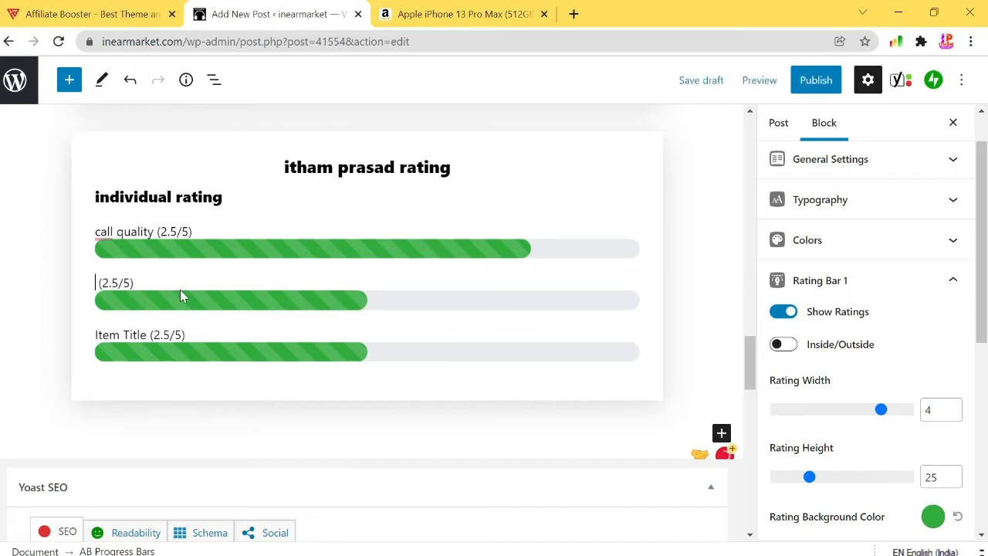
pyautogui.write('sound quality')
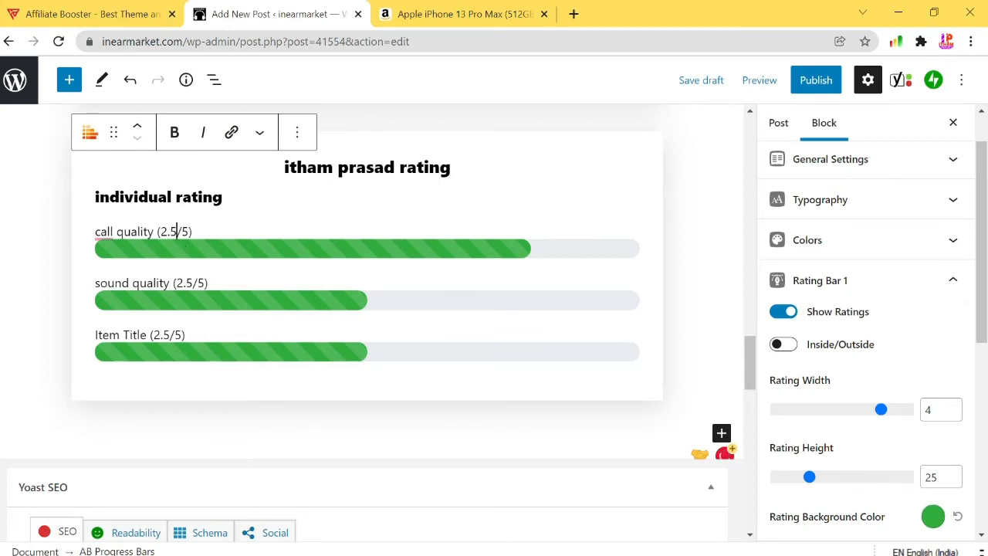
# Step: Change the score labels beside the bar titles to 4/5 for call quality and 3.5/5 for sound quality
pyautogui.press('BackSpace')
pyautogui.press('BackSpace')
pyautogui.press('BackSpace')
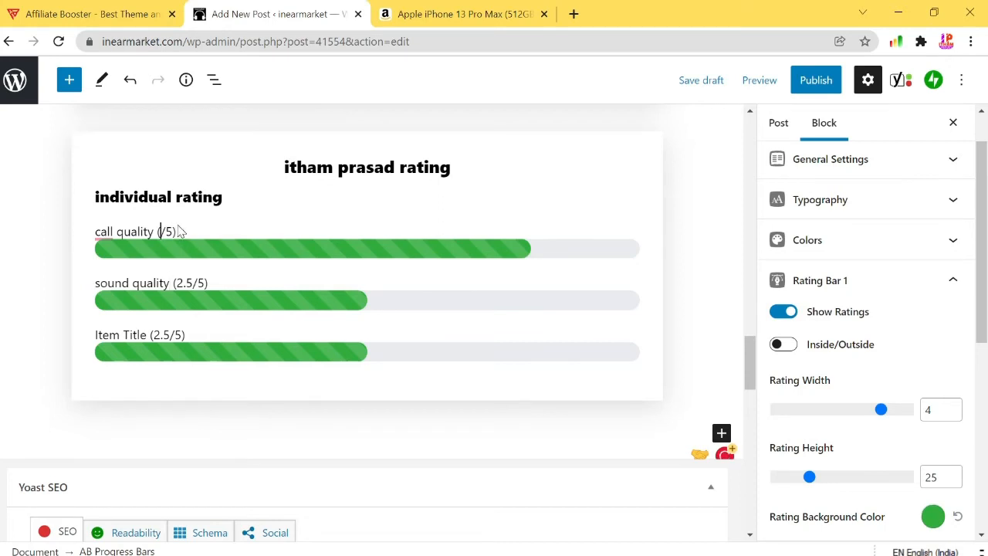
pyautogui.write('4')
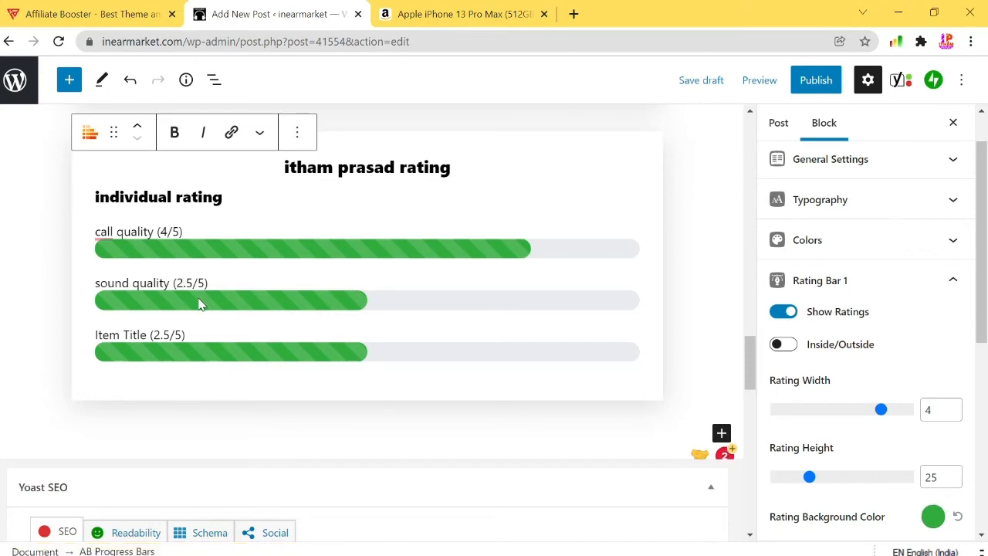
pyautogui.press('BackSpace')
pyautogui.write('3')
# Step: Set the Rating Width of Rating Bar 2 to 3.5
pyautogui.click(951, 280)
pyautogui.click(878, 338)
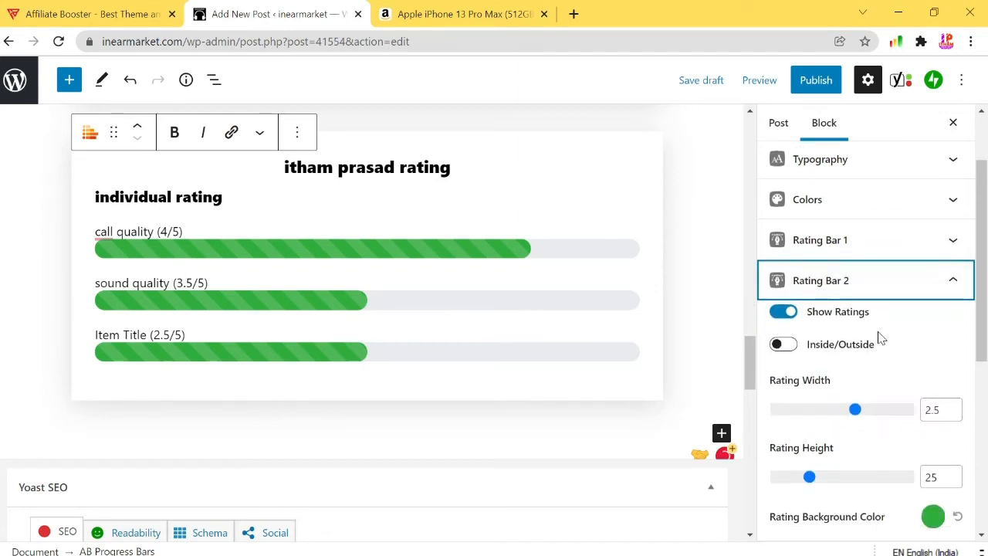
pyautogui.scroll(-1, 944, 414)
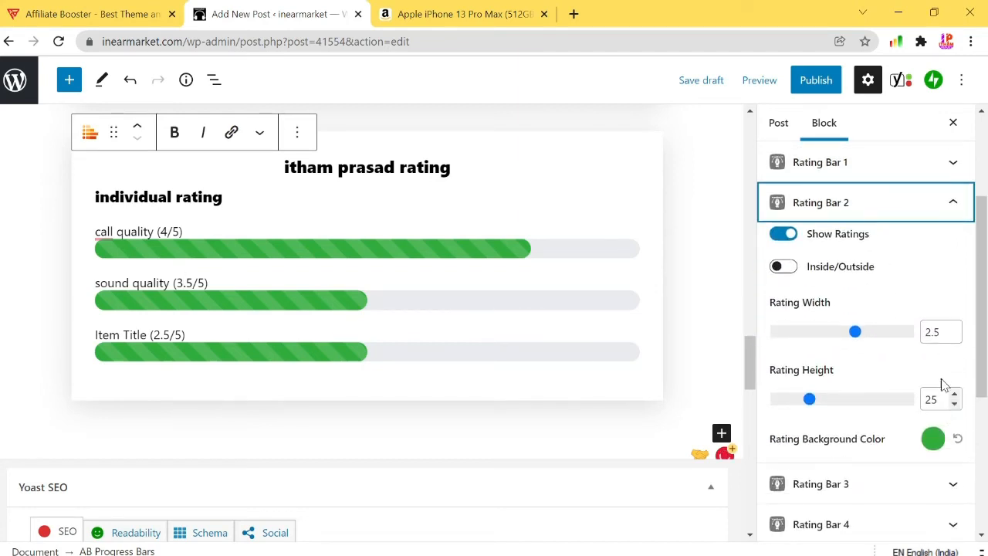
pyautogui.click(937, 332)
pyautogui.press('BackSpace')
pyautogui.press('BackSpace')
pyautogui.press('BackSpace')
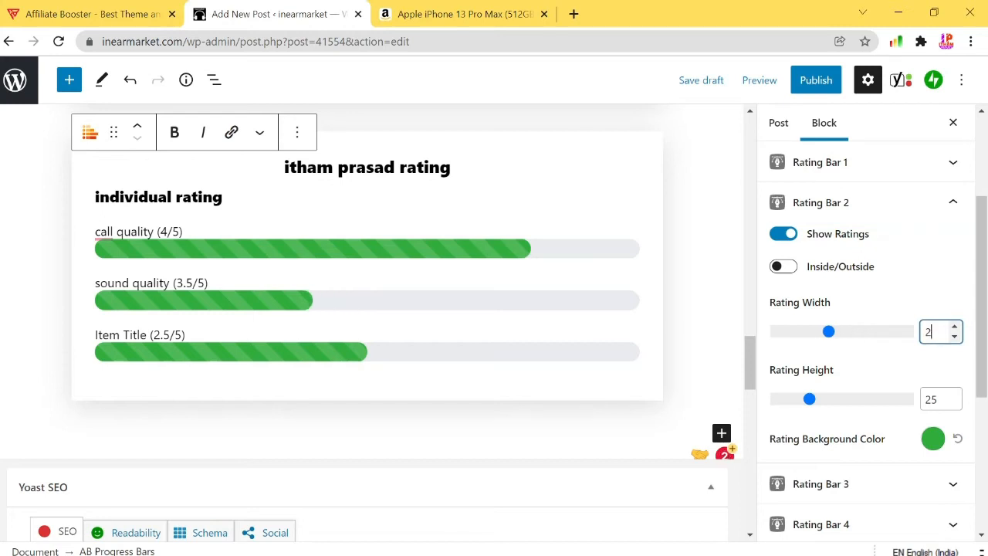
pyautogui.write('3.5')
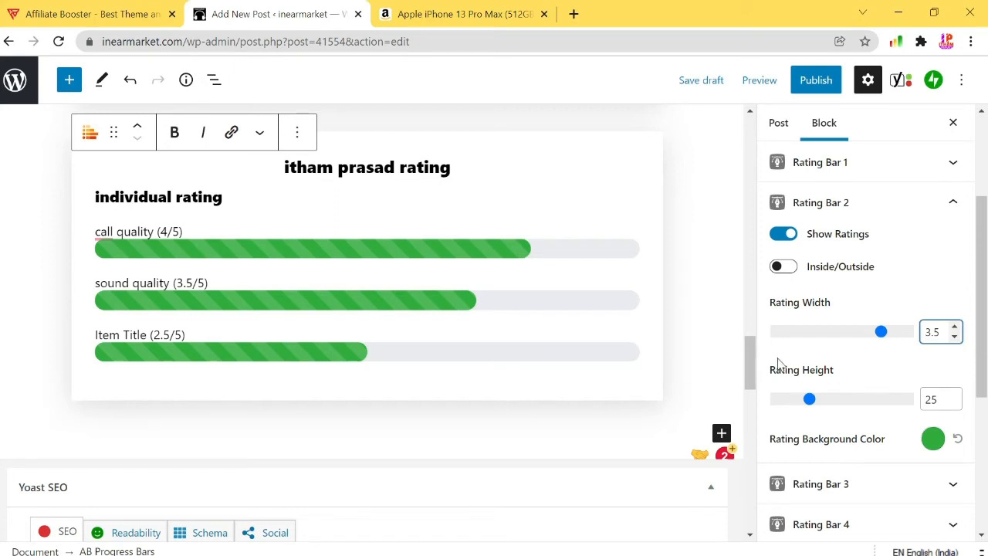
pyautogui.click(950, 204)
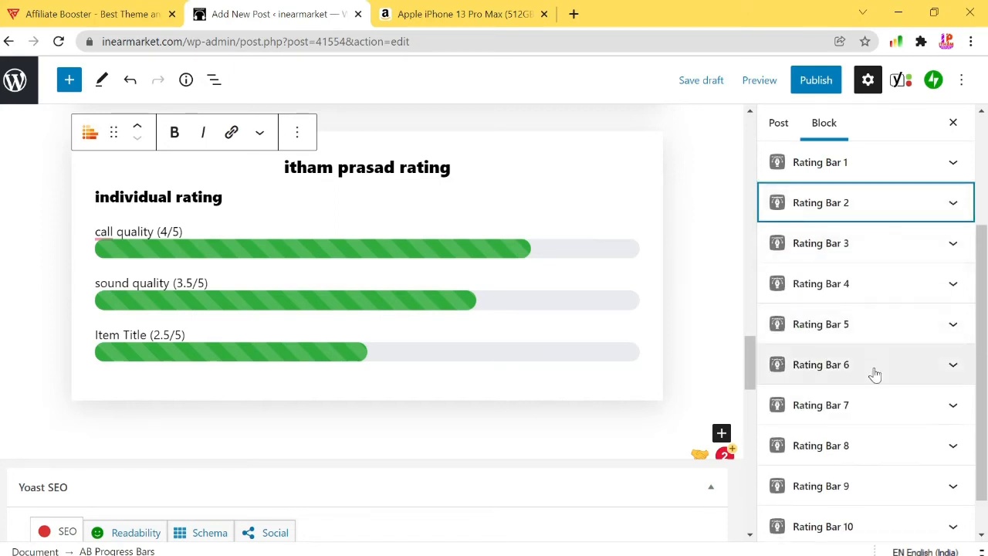
# Step: Show two additional bars in the progress bars block by enabling ratings for Rating Bar 4 and Rating Bar 5
pyautogui.click(873, 294)
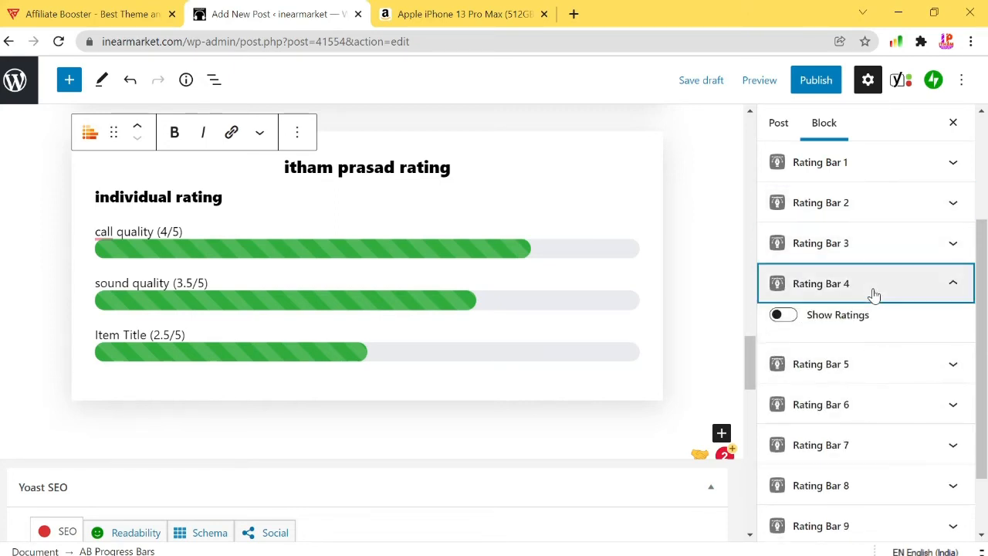
pyautogui.click(782, 315)
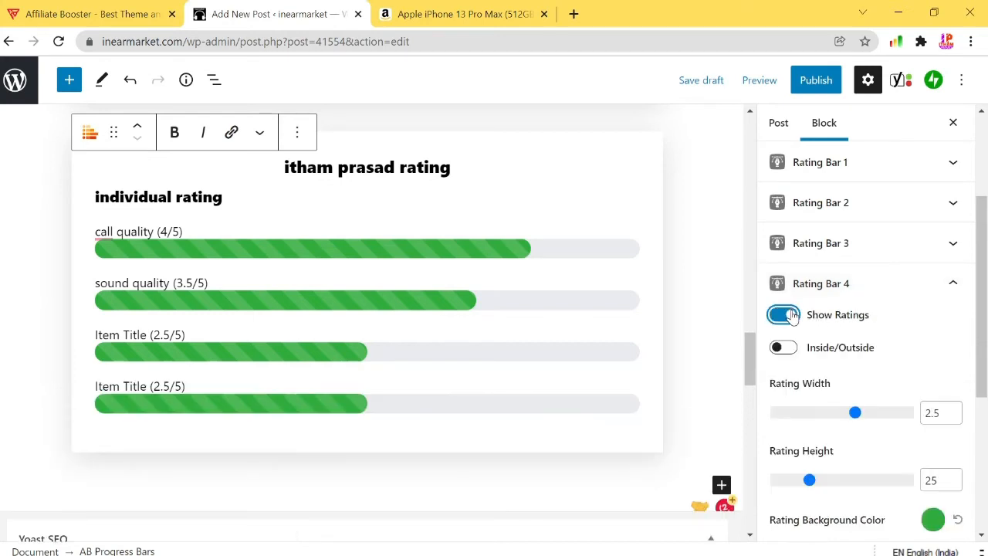
pyautogui.click(961, 291)
pyautogui.click(856, 331)
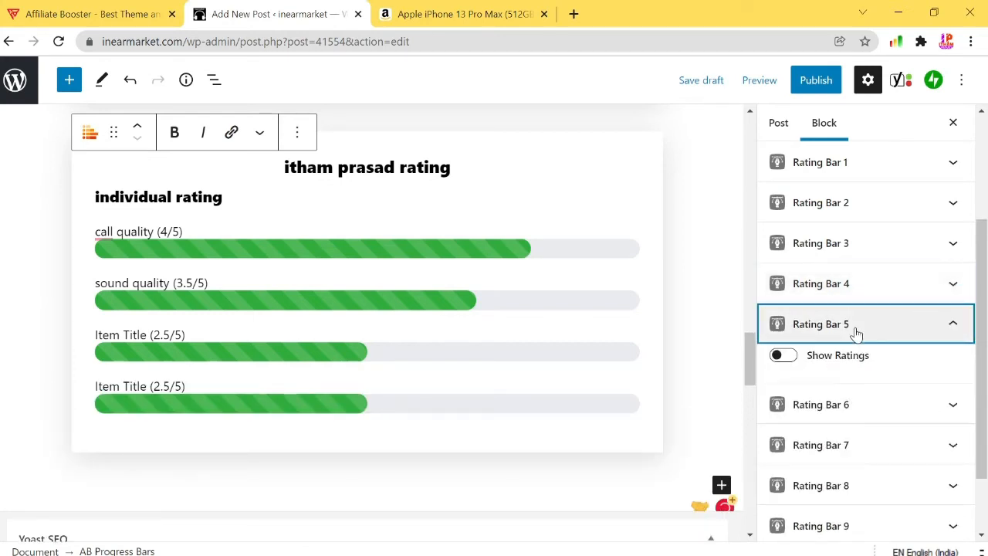
pyautogui.click(802, 357)
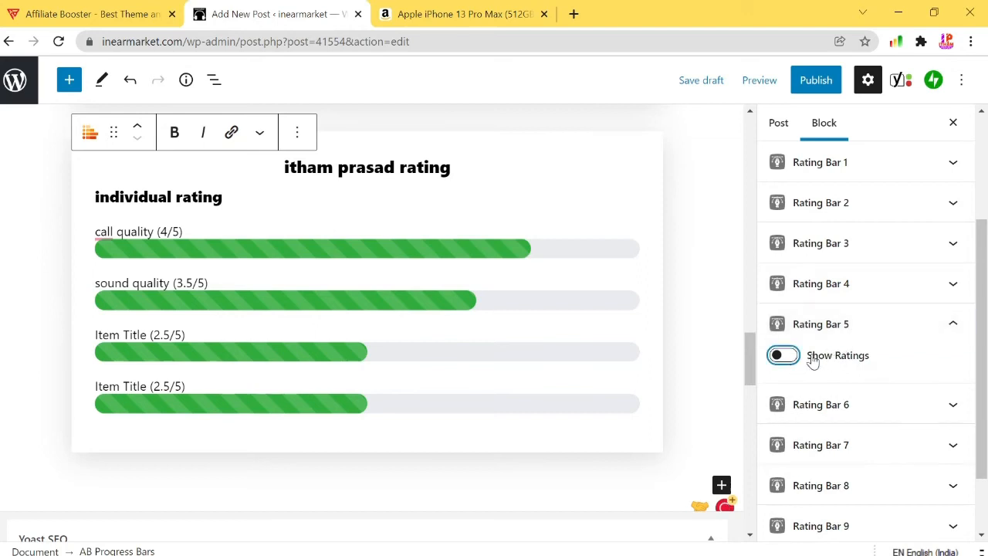
pyautogui.click(957, 325)
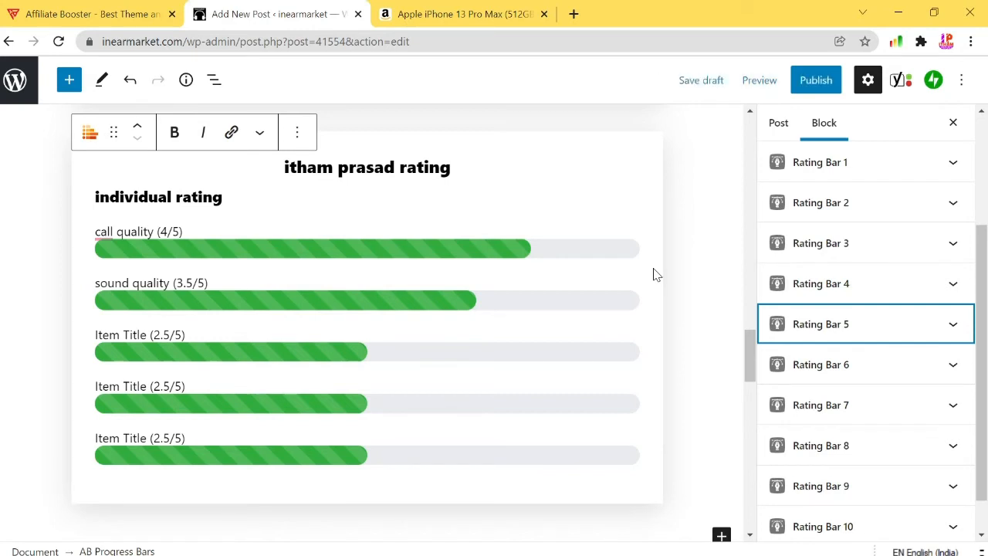
# Step: Look over the progress bars block in the post and its list of available rating bar settings
pyautogui.scroll(-2, 674, 287)
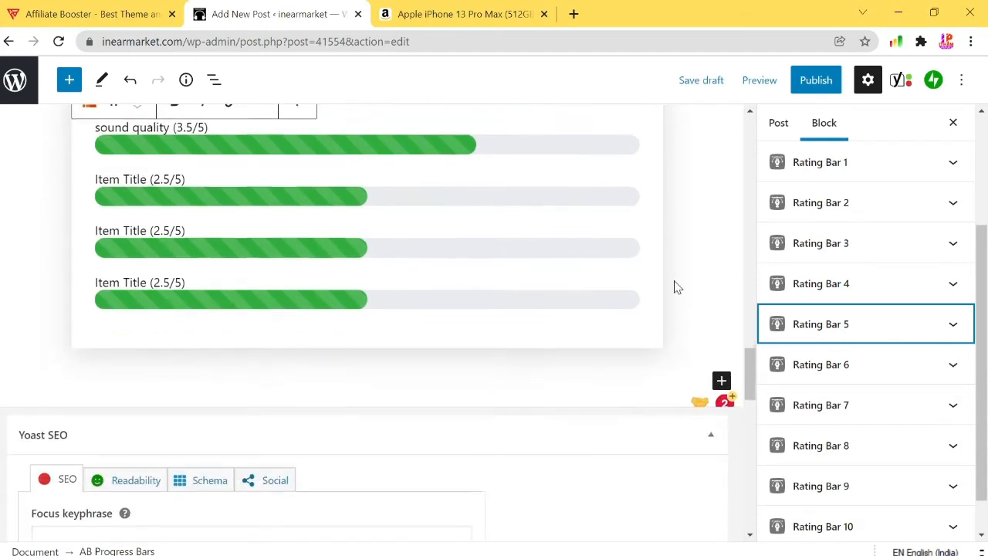
pyautogui.scroll(2, 674, 286)
pyautogui.scroll(3, 631, 291)
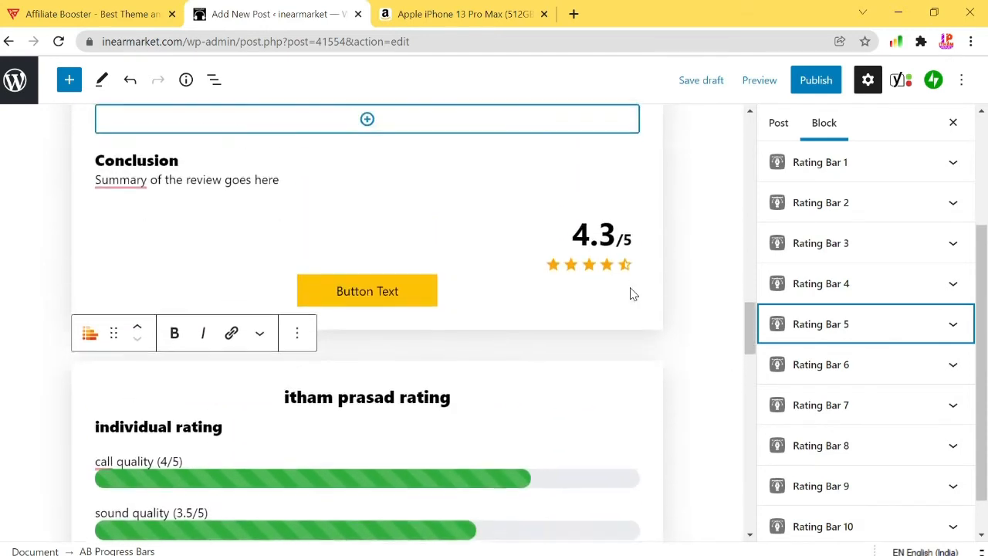
pyautogui.click(603, 376)
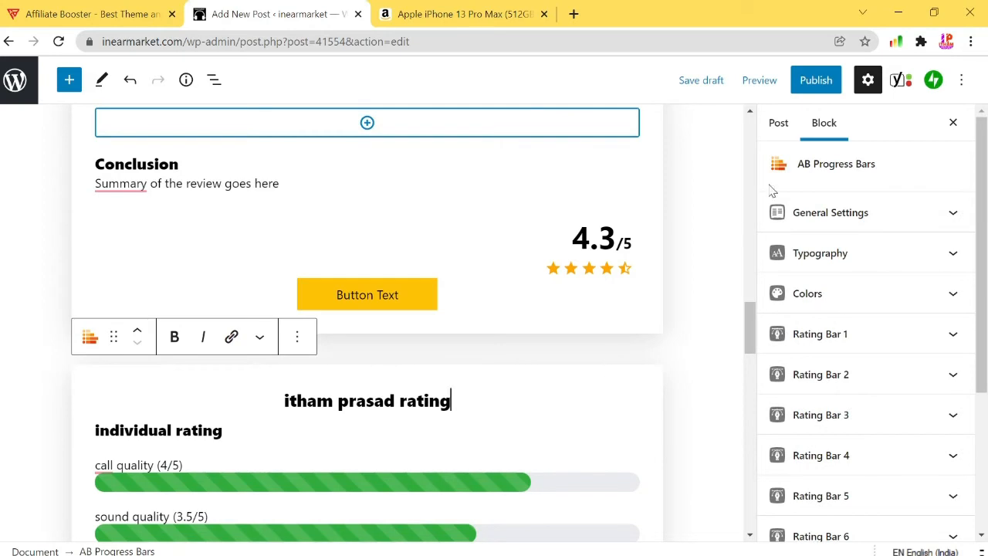
pyautogui.scroll(-4, 407, 375)
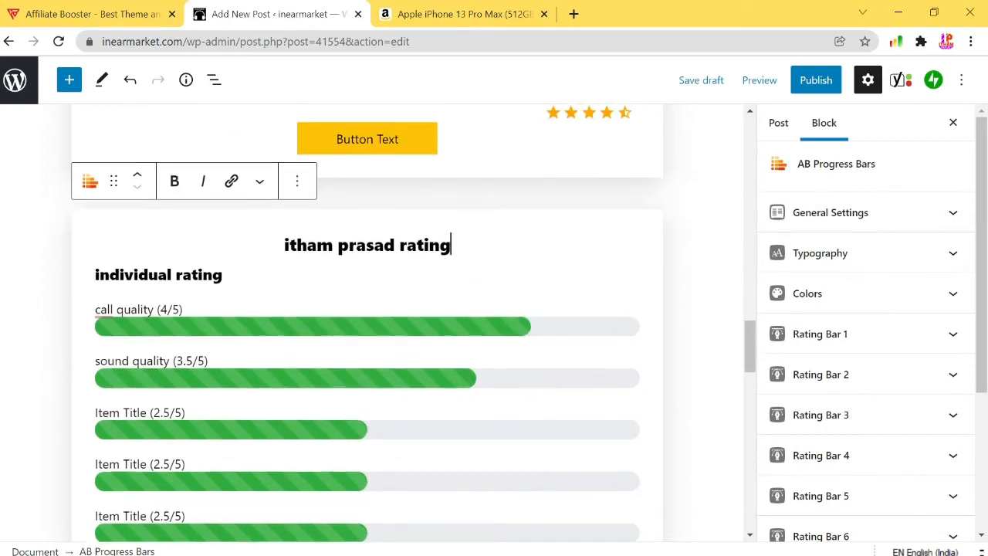
pyautogui.scroll(-3, 882, 375)
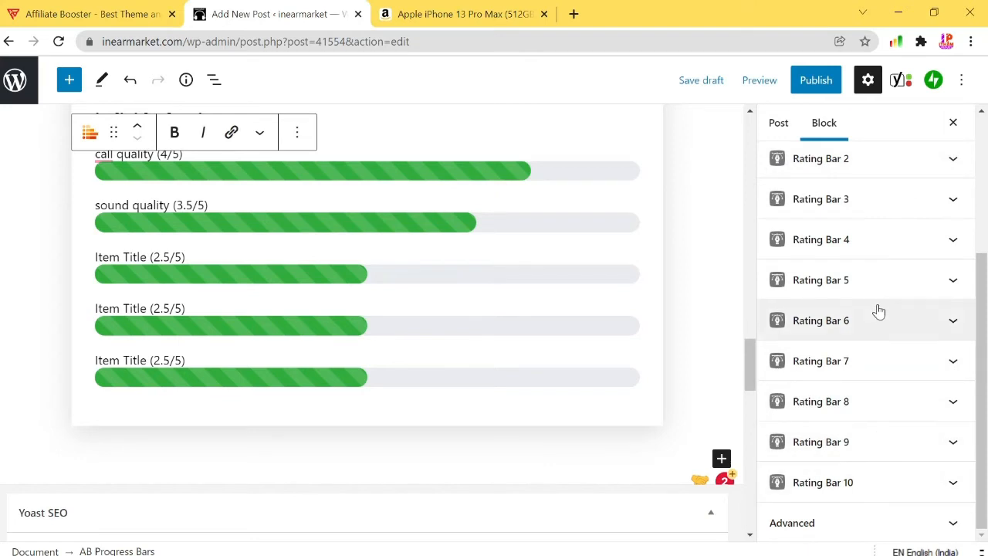
pyautogui.scroll(3, 880, 311)
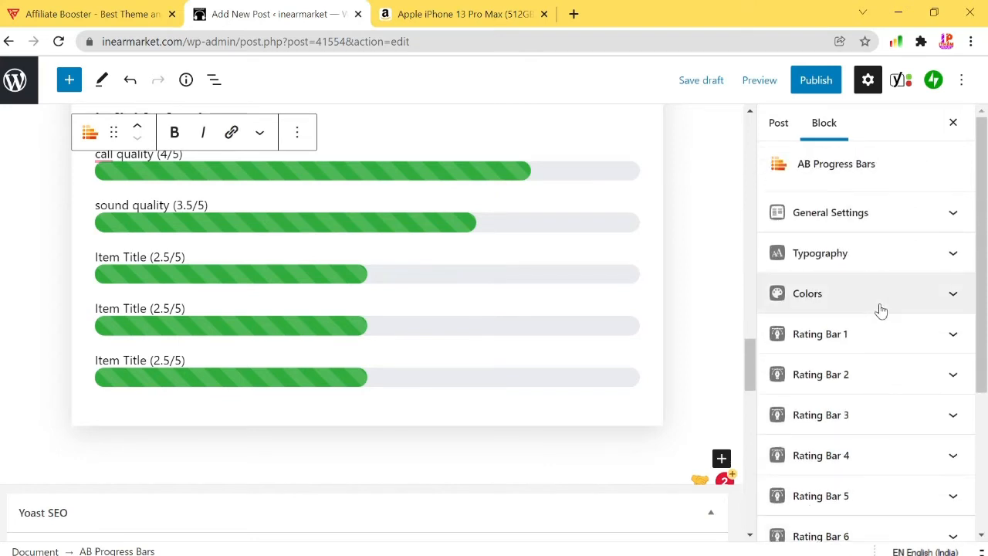
pyautogui.scroll(1, 523, 290)
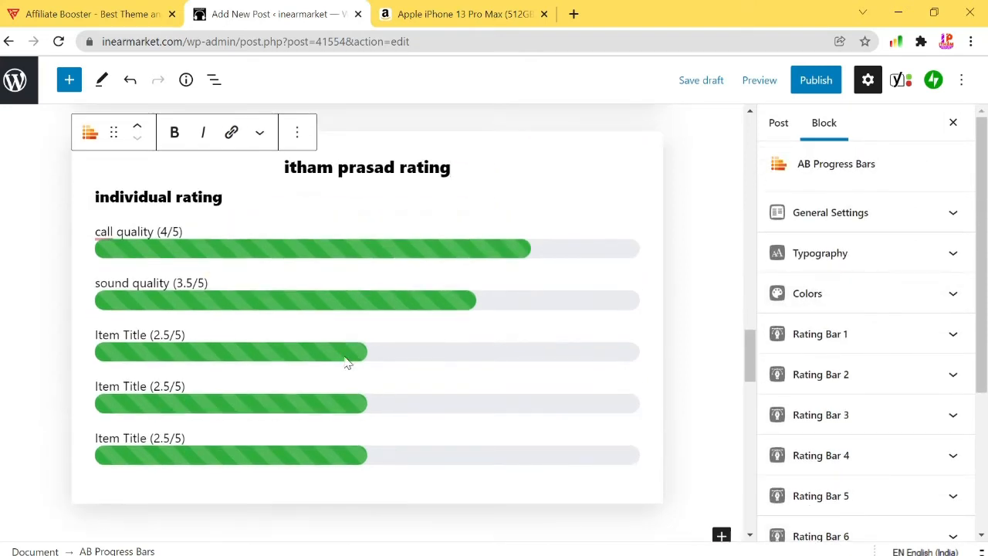
# Step: Change the Rating Background Color of Rating Bar 1 to the preset orange
pyautogui.click(357, 395)
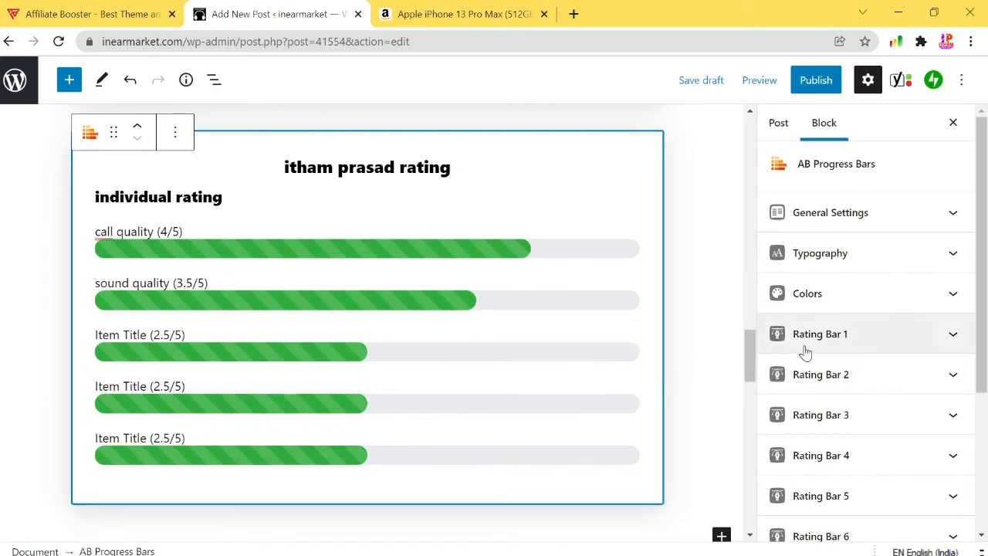
pyautogui.click(855, 343)
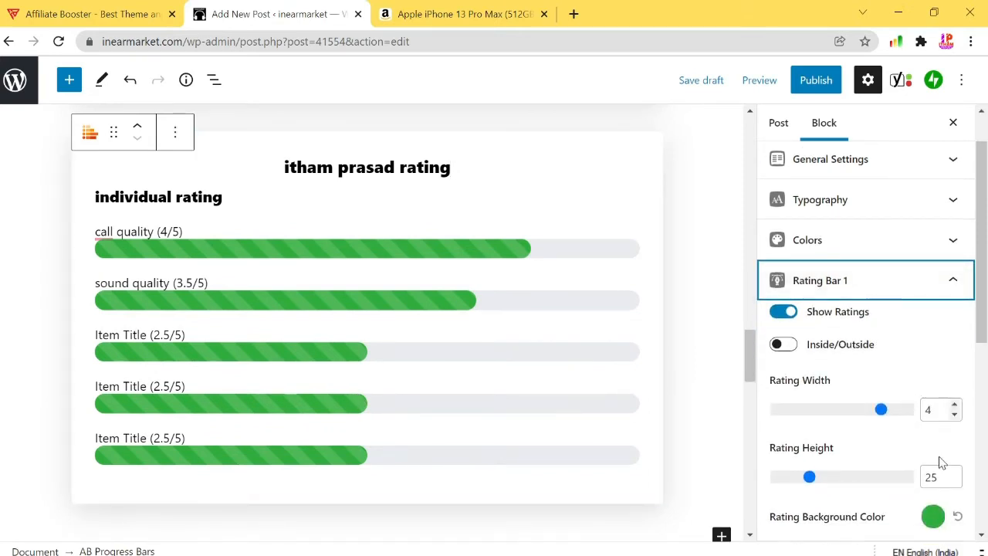
pyautogui.click(932, 516)
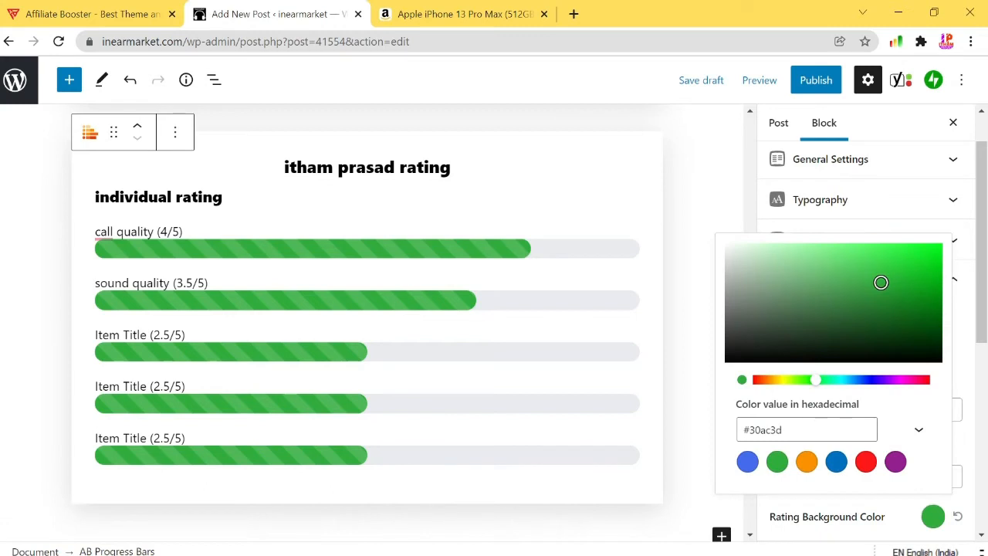
pyautogui.click(805, 463)
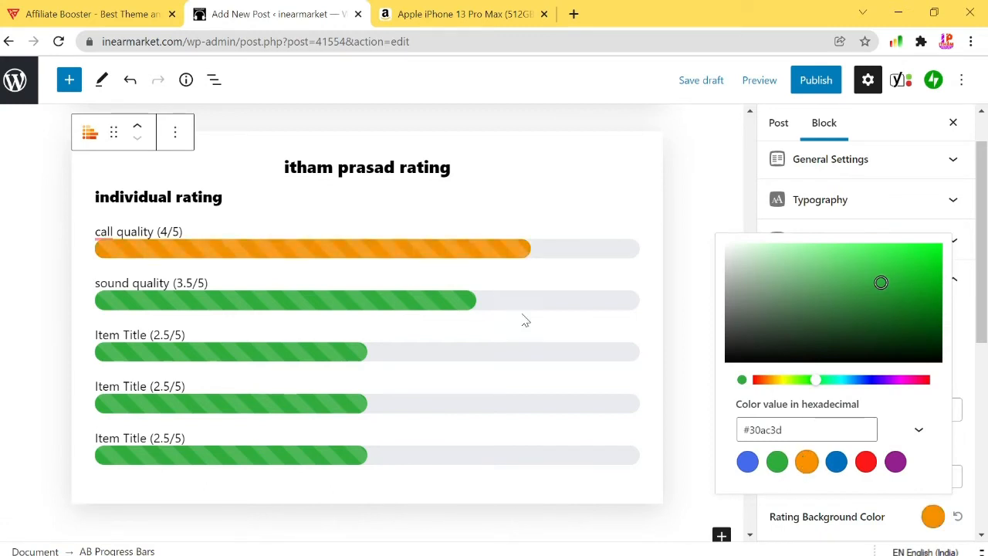
pyautogui.click(654, 224)
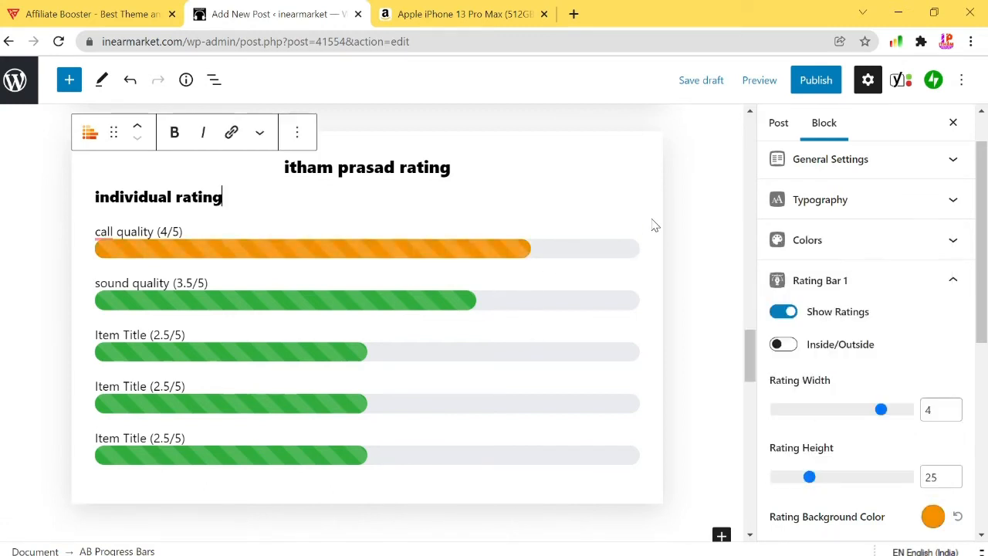
pyautogui.click(459, 302)
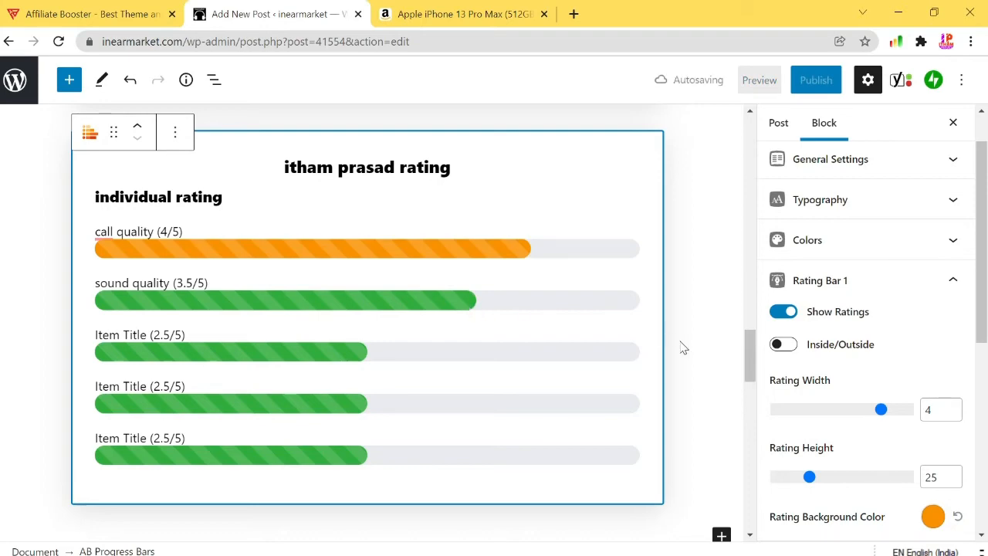
# Step: Insert an AB Comparison Table block below the progress bars and add four more product rows to it
pyautogui.scroll(6, 697, 316)
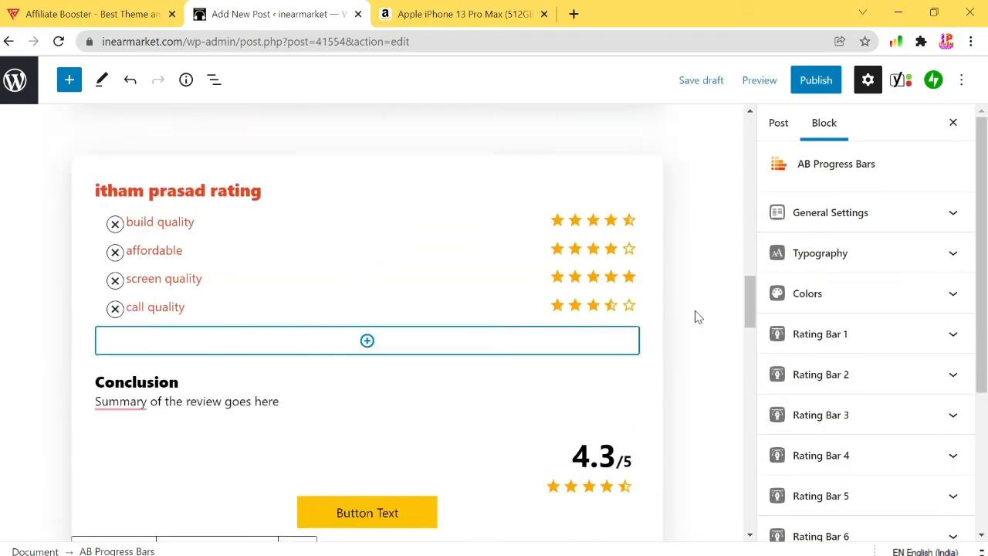
pyautogui.scroll(15, 698, 316)
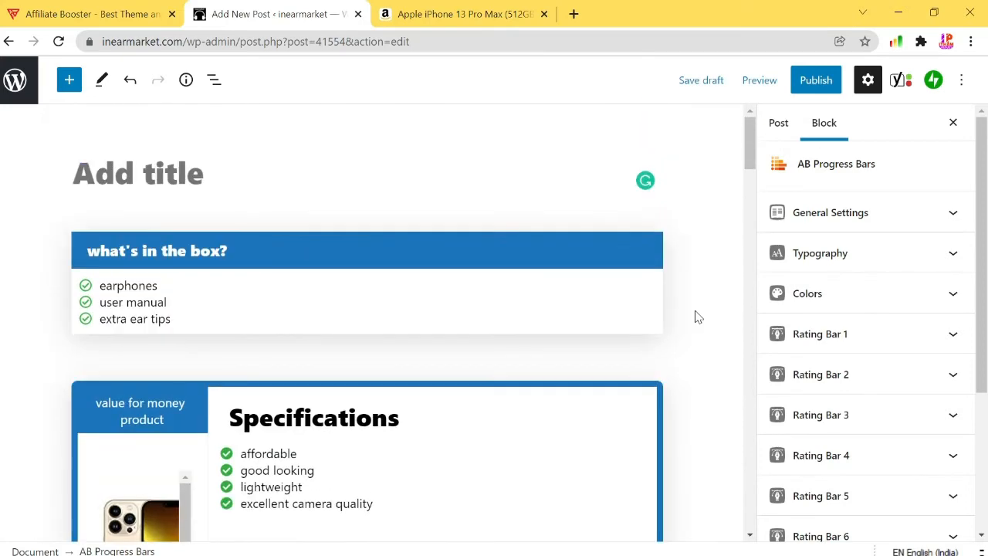
pyautogui.scroll(-20, 697, 316)
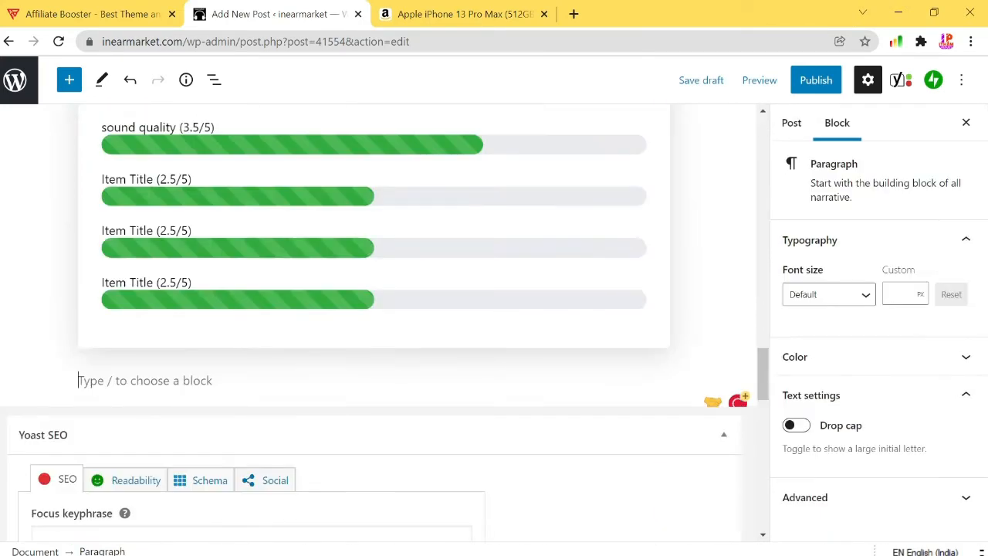
pyautogui.write('/t')
pyautogui.press('BackSpace')
pyautogui.press('BackSpace')
pyautogui.write('/tables')
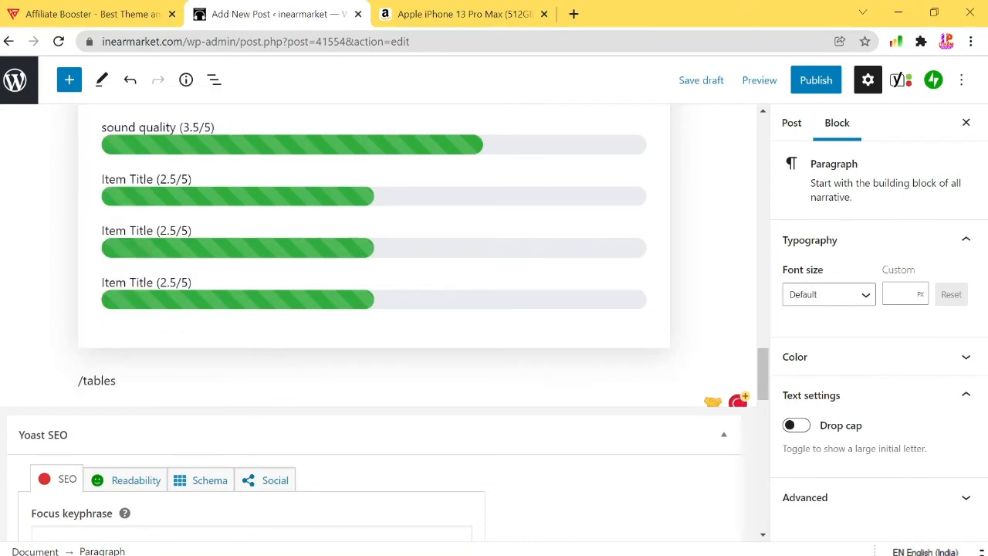
pyautogui.press('BackSpace')
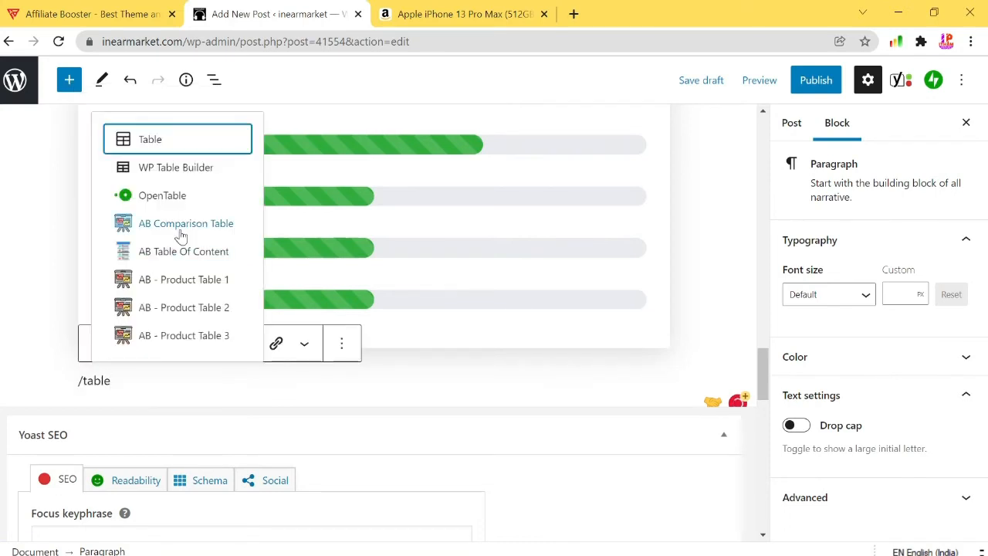
pyautogui.click(220, 232)
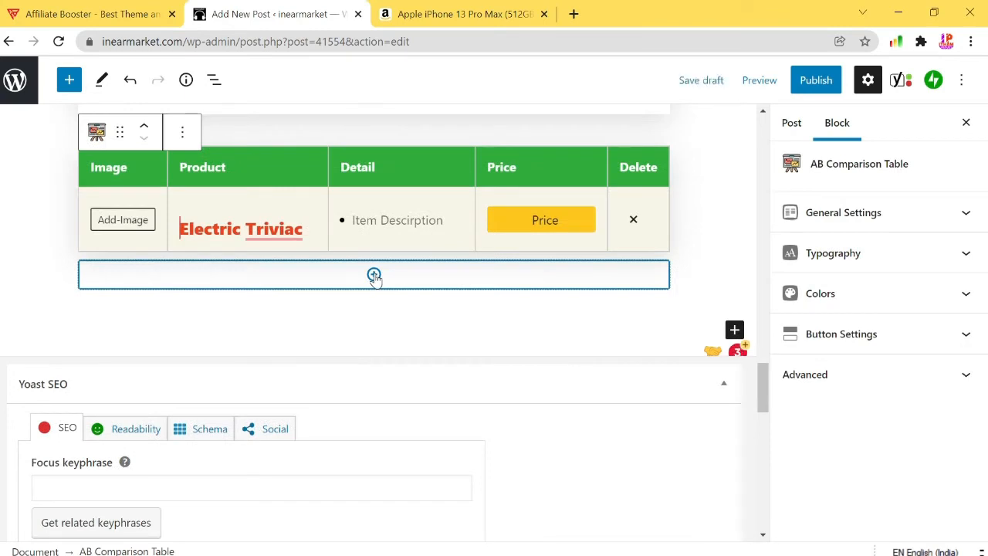
pyautogui.click(374, 276)
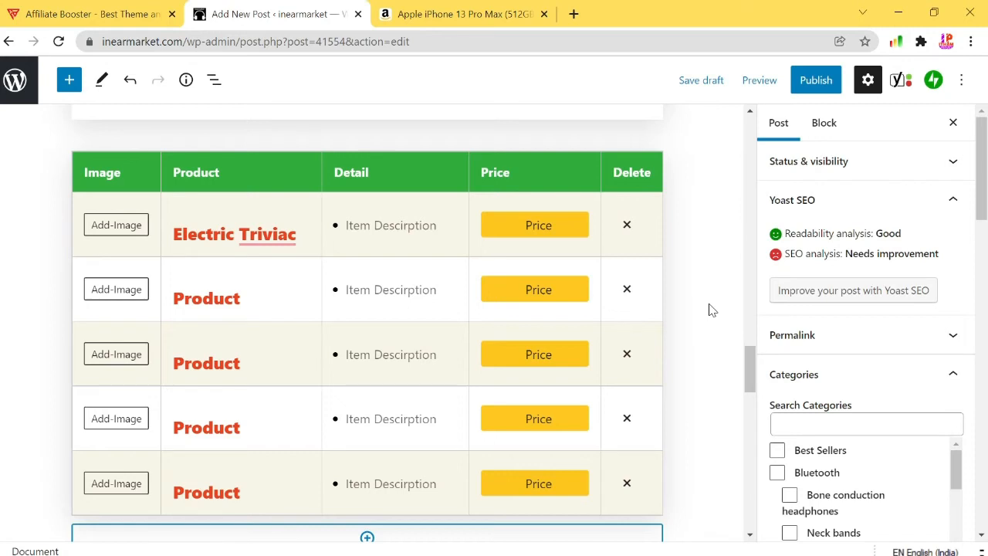
# Step: Upload Pi7compressedsonywf1000xm3 from the Downloads folder and use it as the first product's image in the comparison table
pyautogui.scroll(-2, 711, 308)
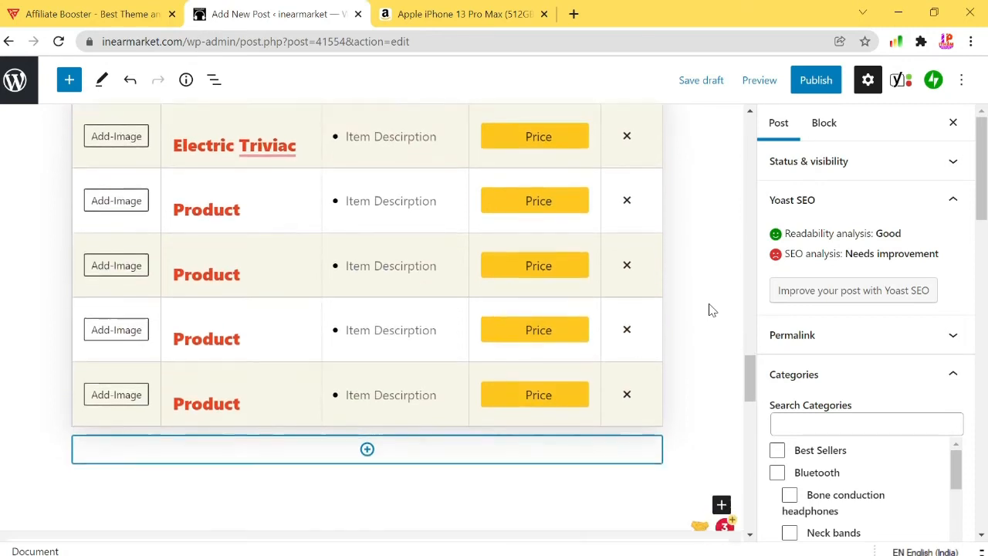
pyautogui.scroll(2, 714, 306)
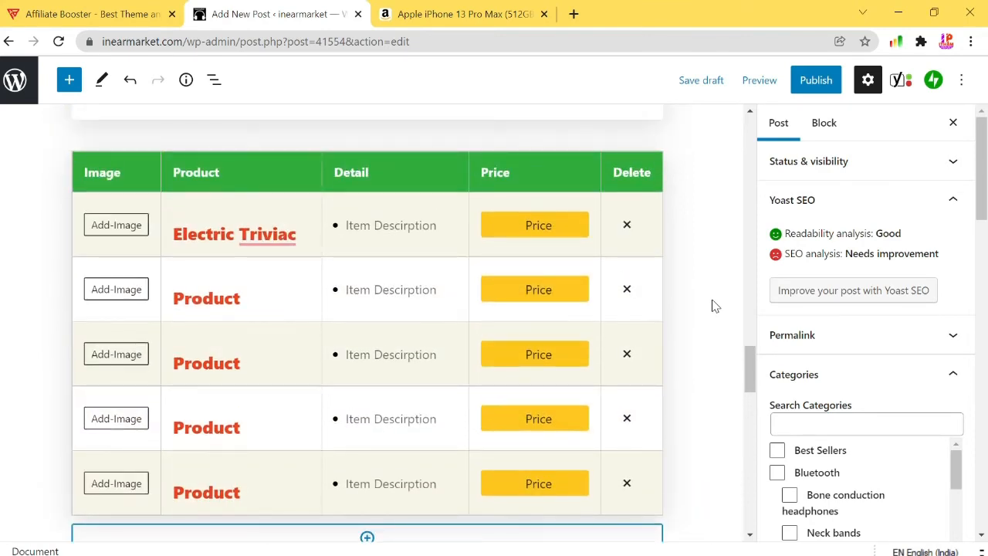
pyautogui.scroll(-1, 713, 307)
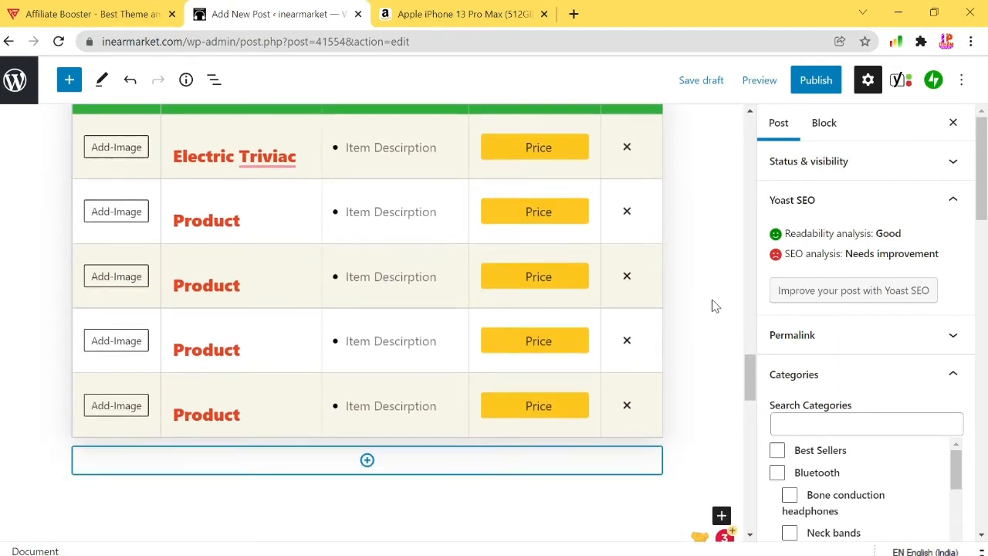
pyautogui.click(135, 147)
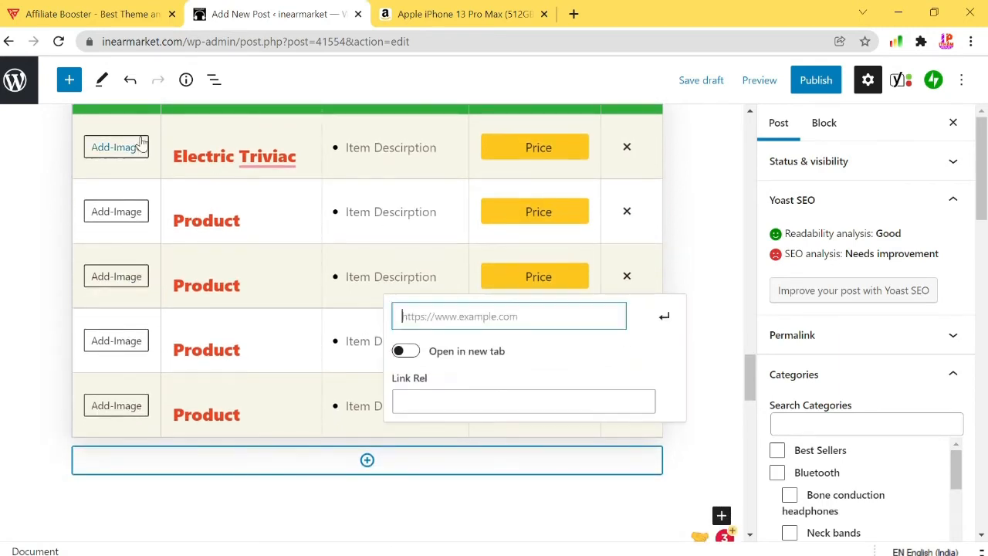
pyautogui.click(97, 155)
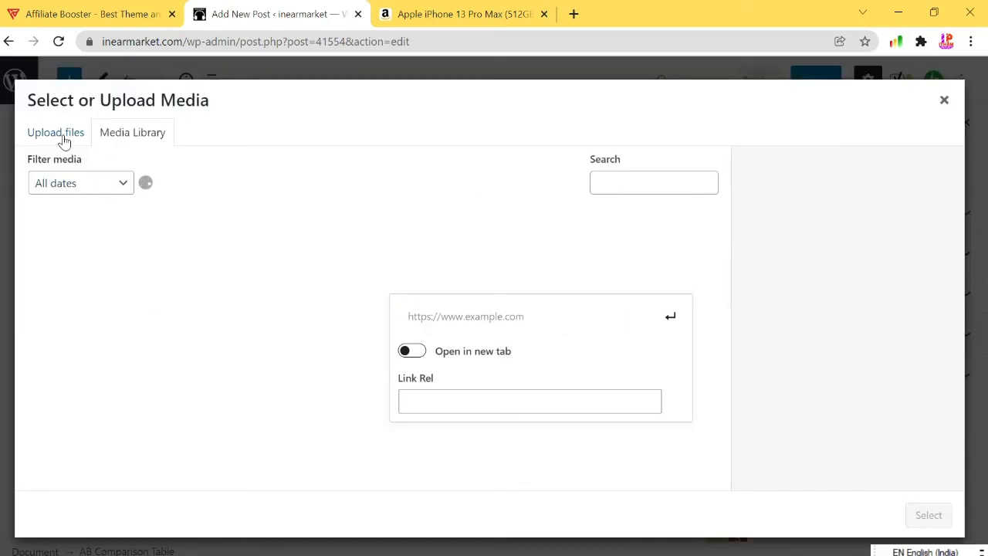
pyautogui.click(63, 139)
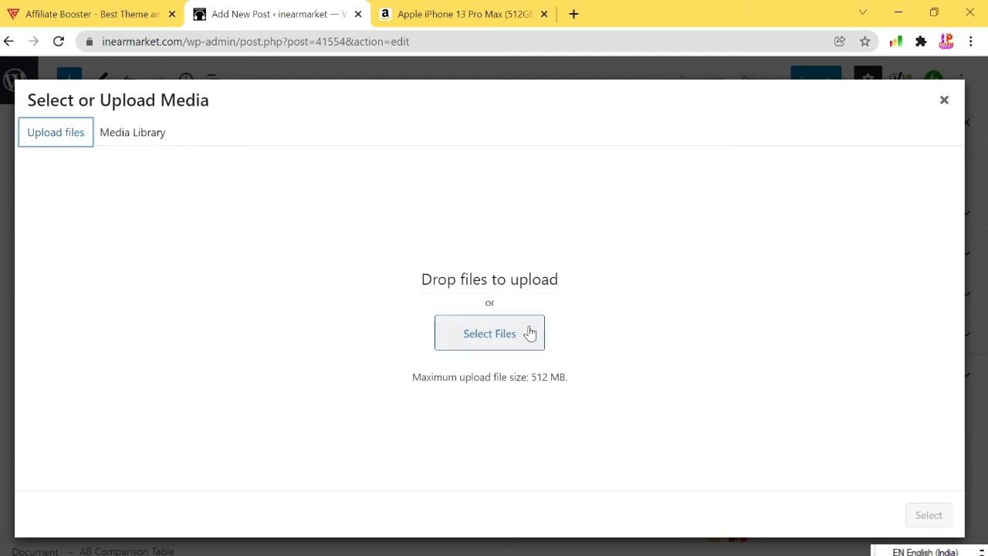
pyautogui.click(530, 332)
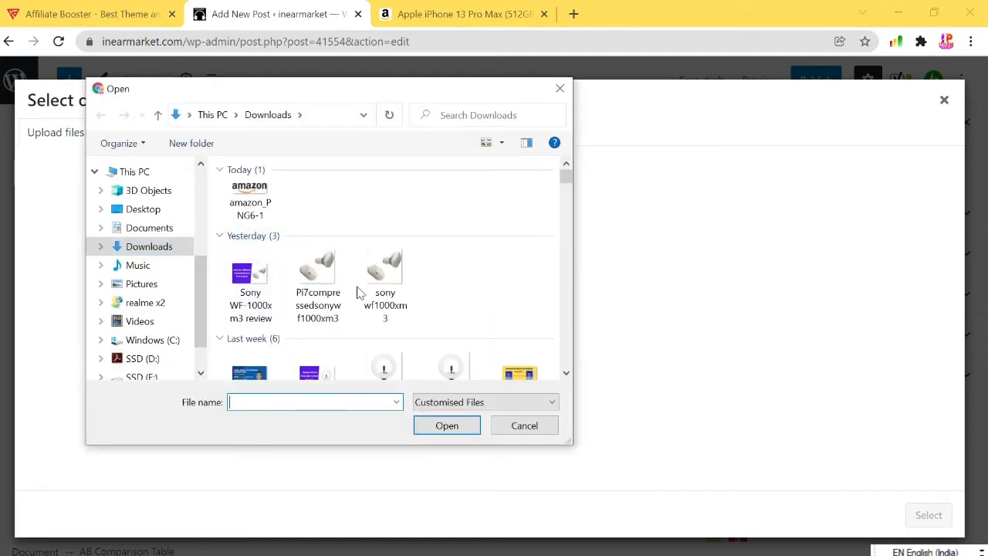
pyautogui.doubleClick(318, 267)
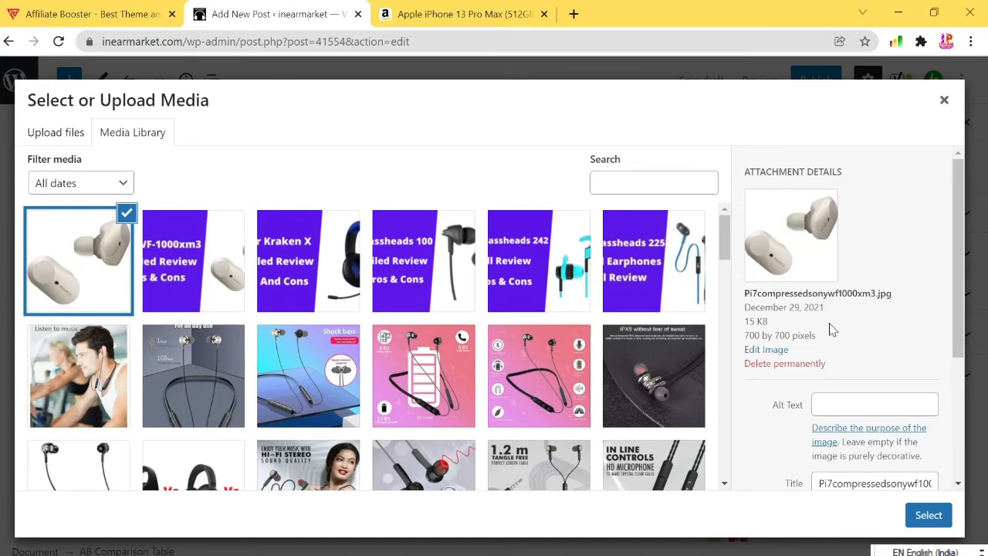
pyautogui.click(934, 515)
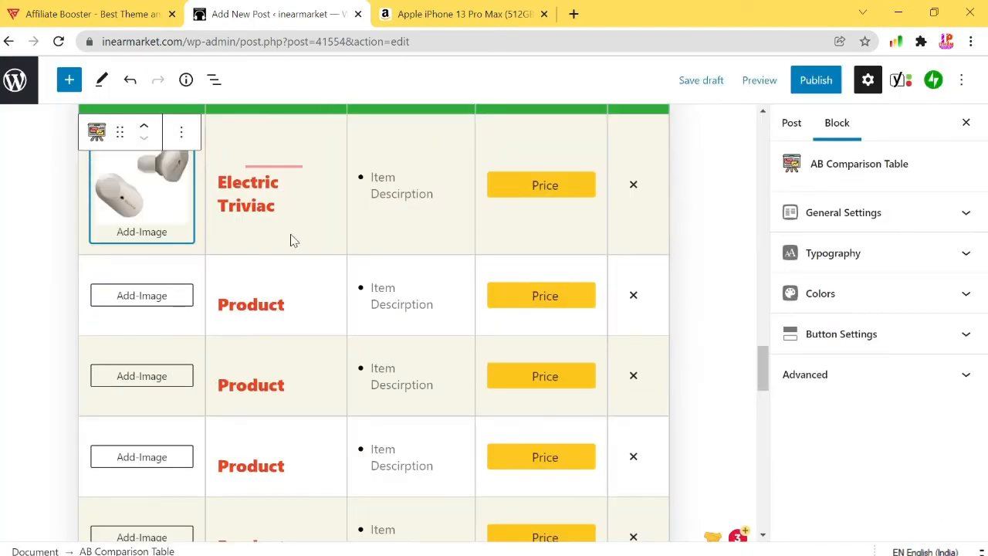
pyautogui.click(161, 302)
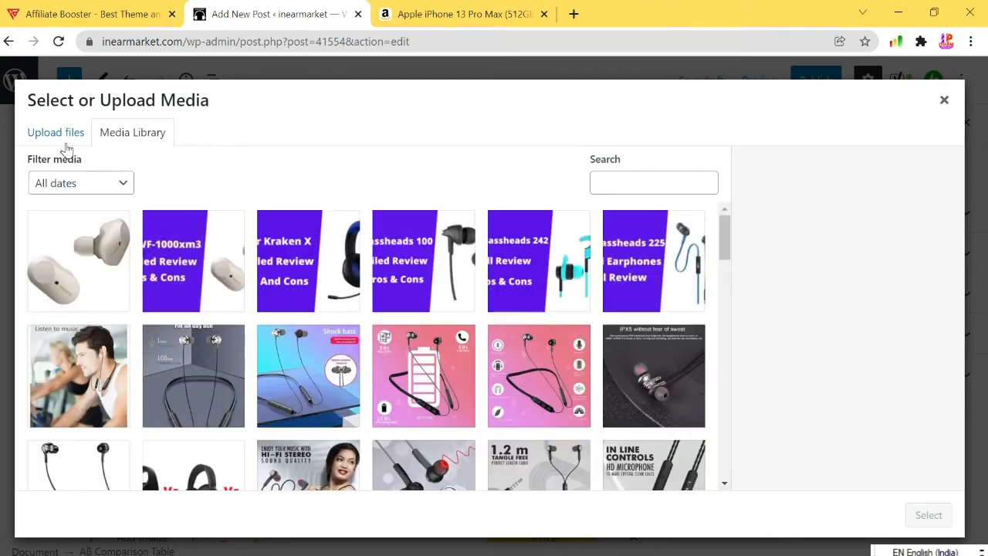
pyautogui.scroll(-2, 415, 269)
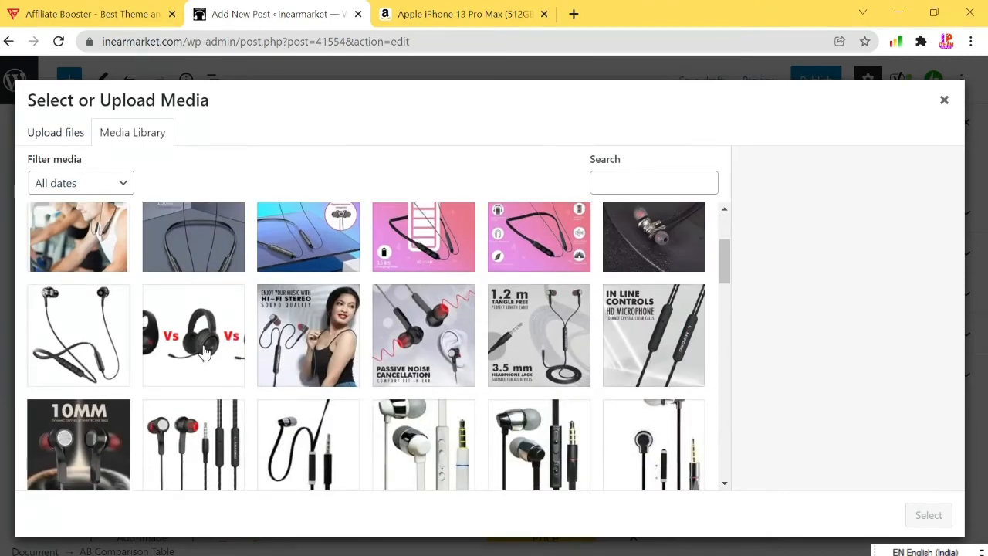
pyautogui.click(102, 332)
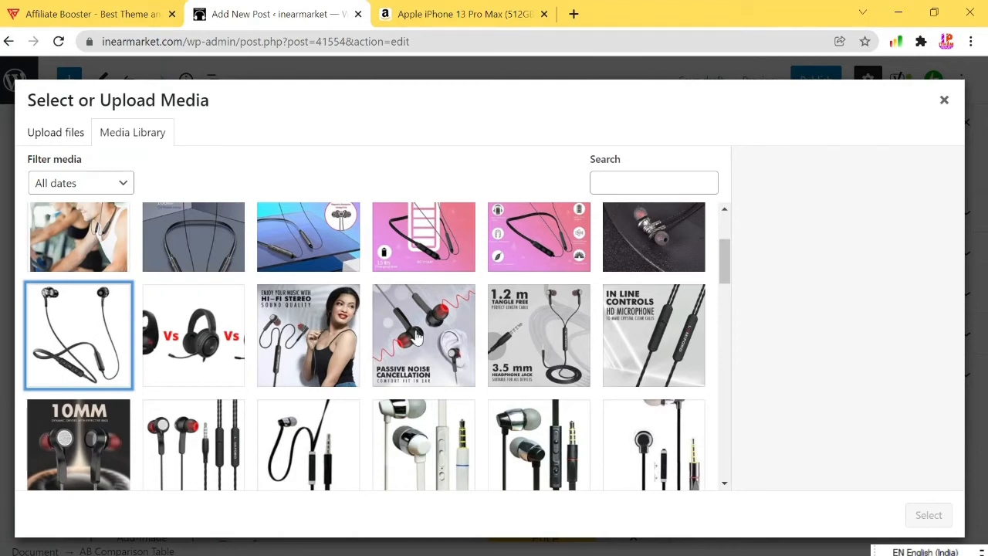
pyautogui.click(85, 341)
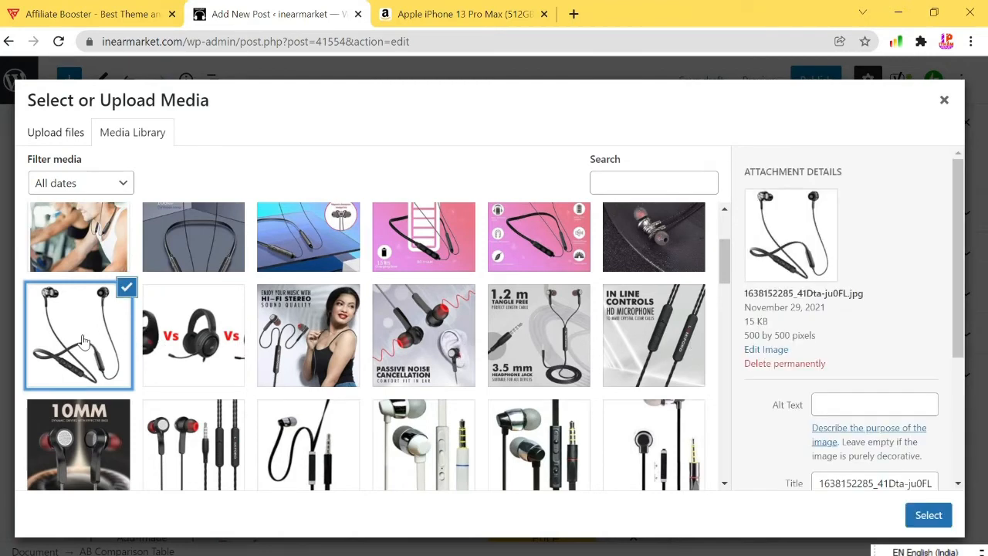
pyautogui.click(919, 517)
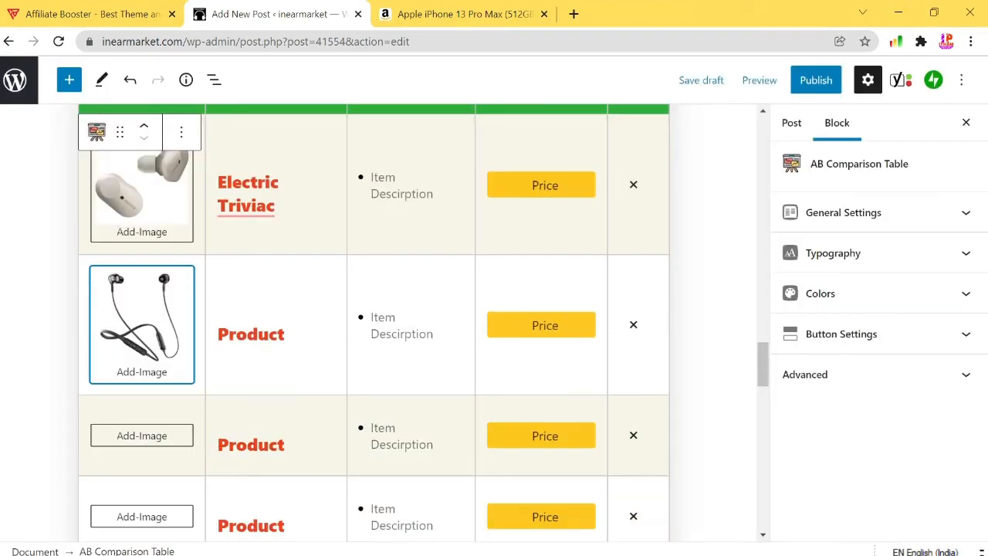
pyautogui.click(141, 434)
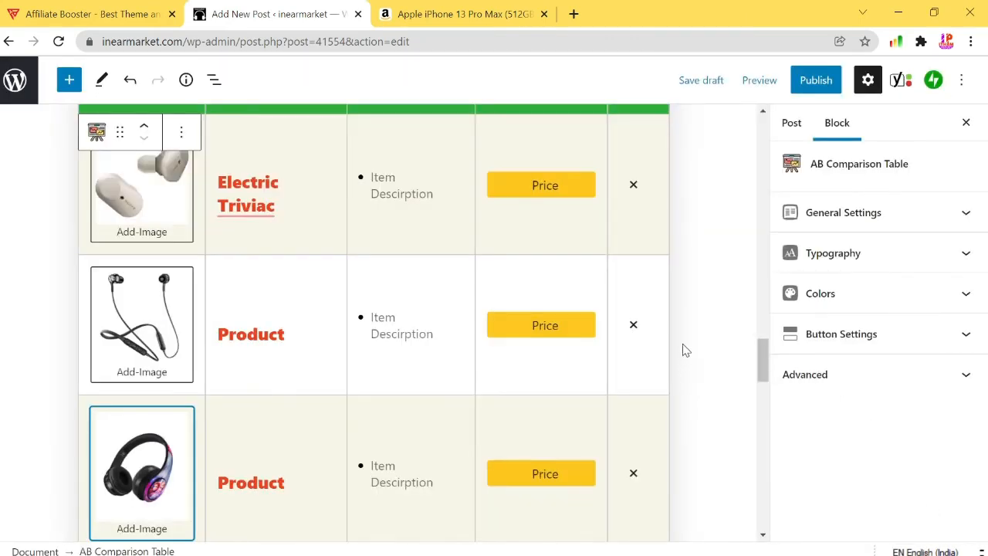
# Step: Set the fourth product row's image to the black and grey headphones picture 31dX+sJsIlL.jpg from the media library
pyautogui.scroll(-3, 684, 347)
pyautogui.click(151, 448)
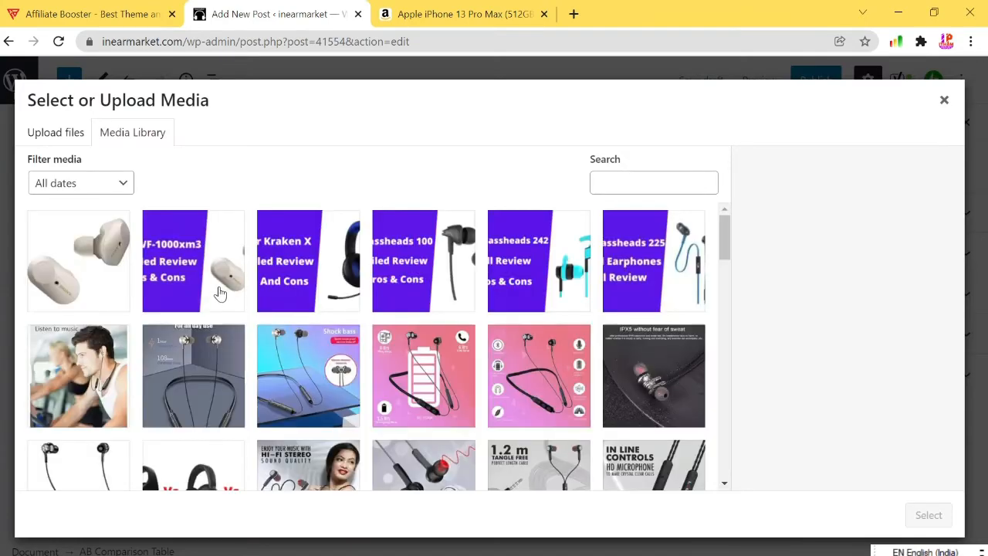
pyautogui.scroll(-10, 239, 324)
pyautogui.scroll(-1, 247, 332)
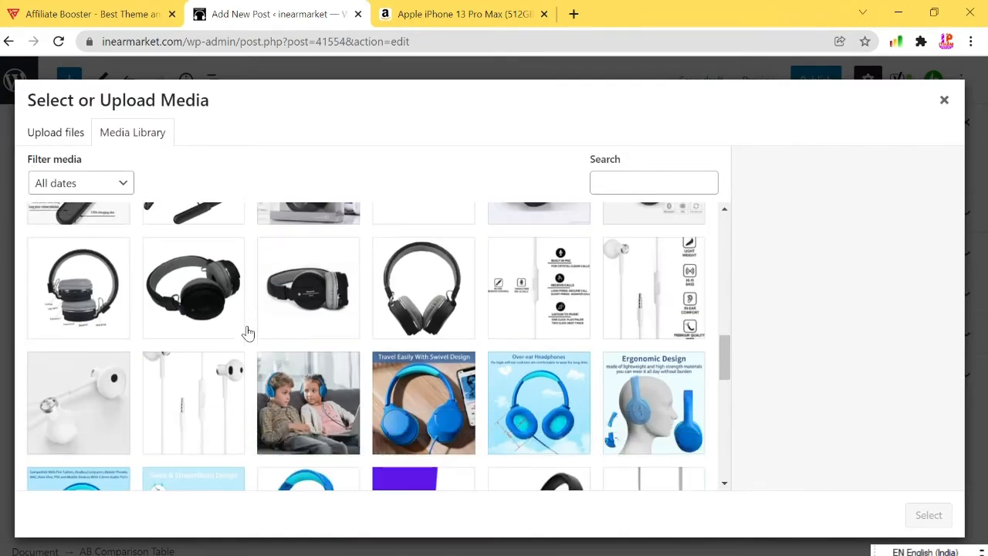
pyautogui.click(244, 332)
pyautogui.click(936, 517)
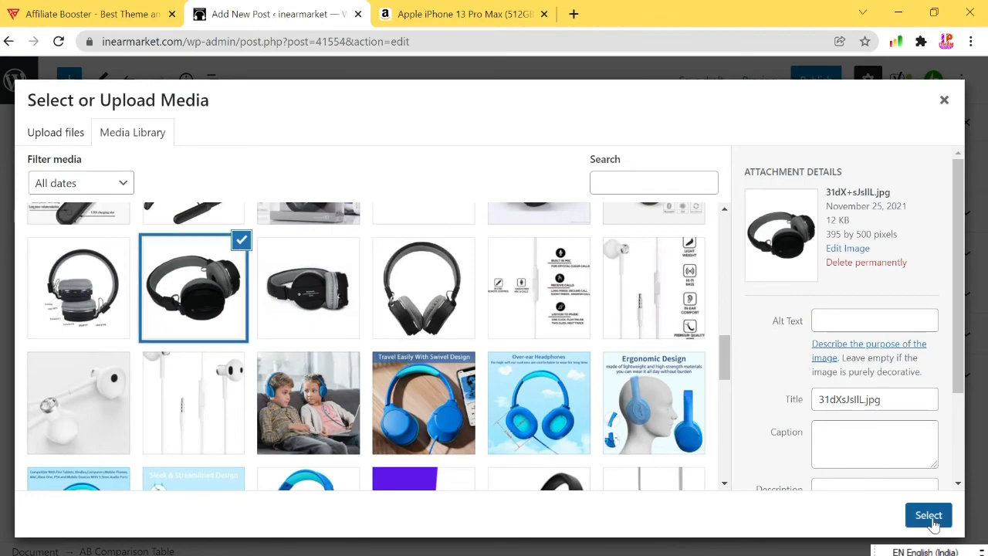
# Step: Set the last product row's image to the black headphones picture 41NahECRtsL.jpg from the media library
pyautogui.scroll(-3, 168, 417)
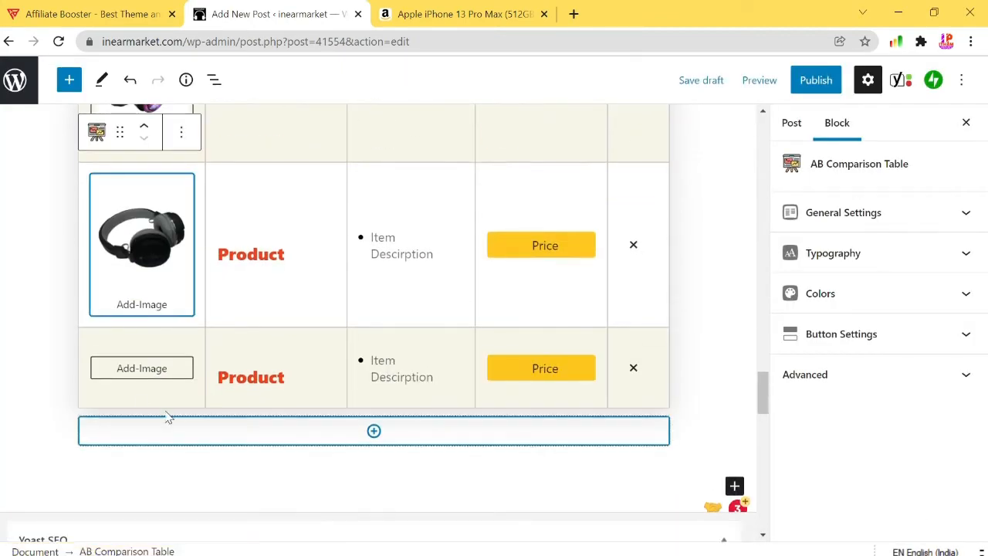
pyautogui.click(141, 370)
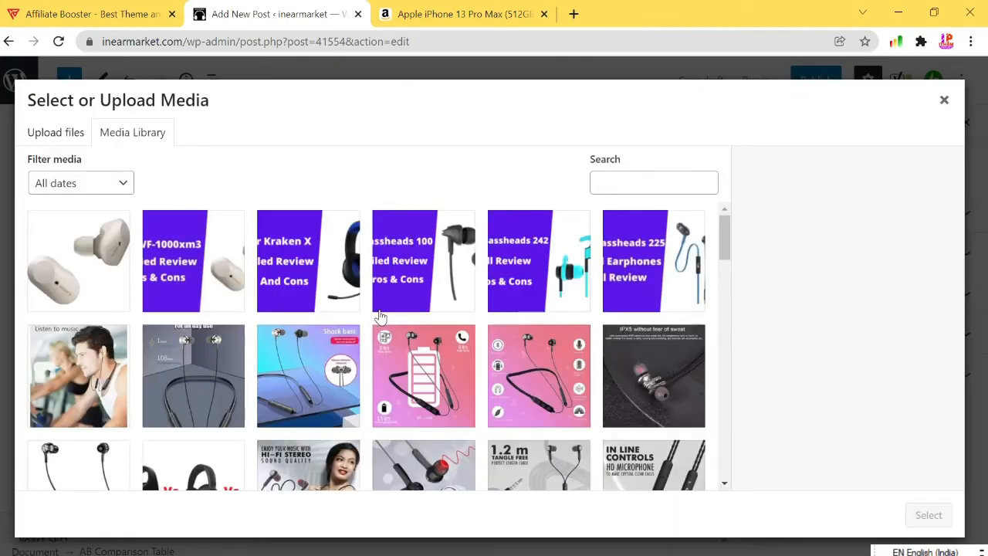
pyautogui.scroll(-8, 401, 328)
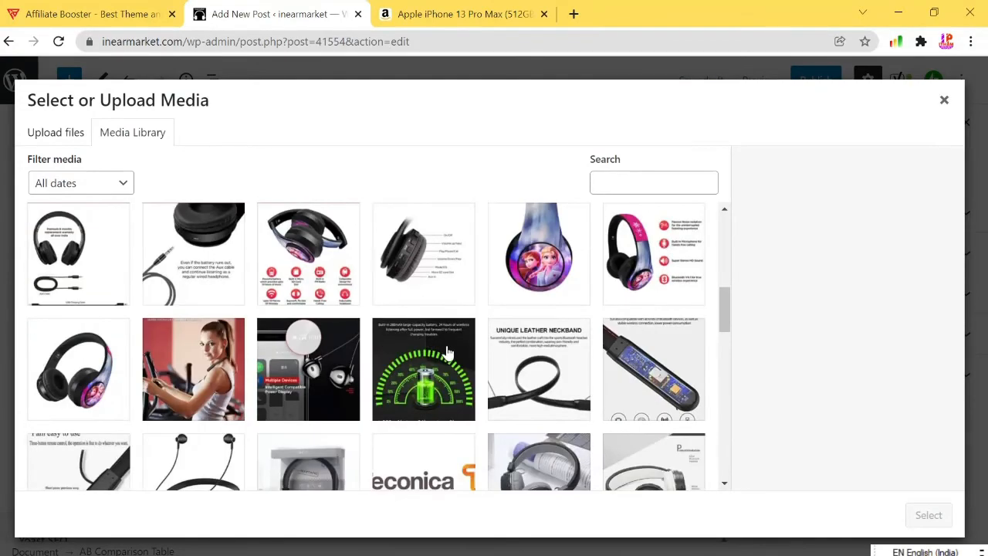
pyautogui.scroll(-5, 444, 349)
pyautogui.scroll(-2, 447, 351)
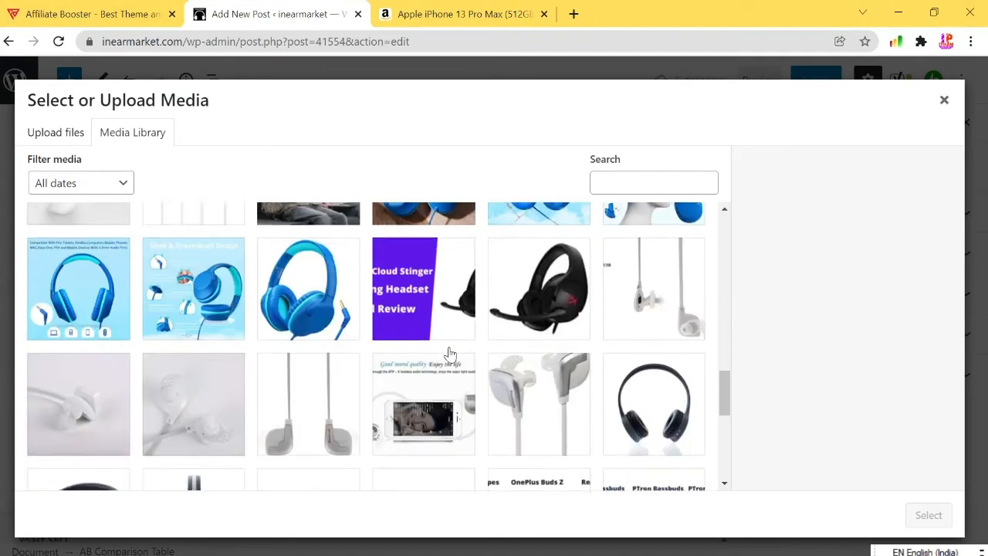
pyautogui.click(678, 427)
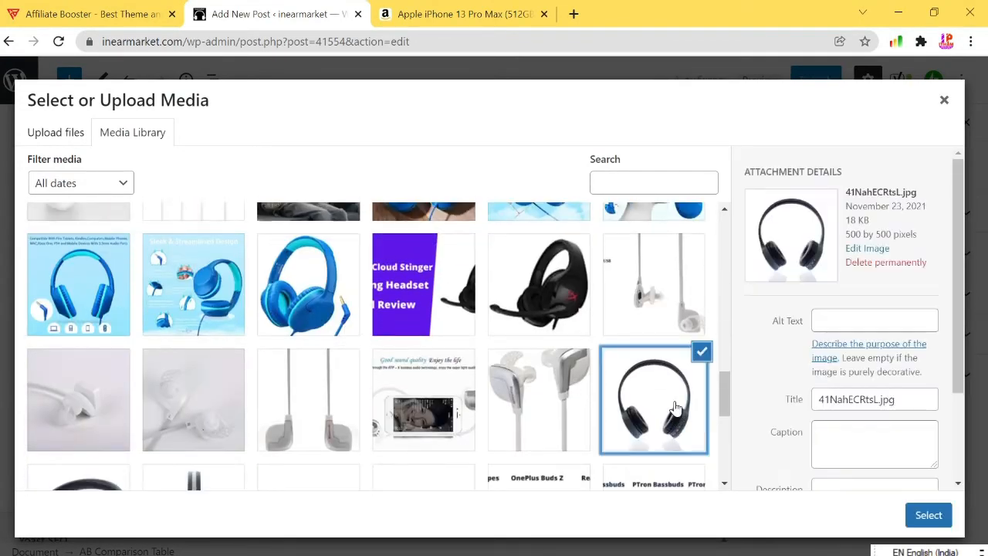
pyautogui.click(929, 515)
pyautogui.click(569, 401)
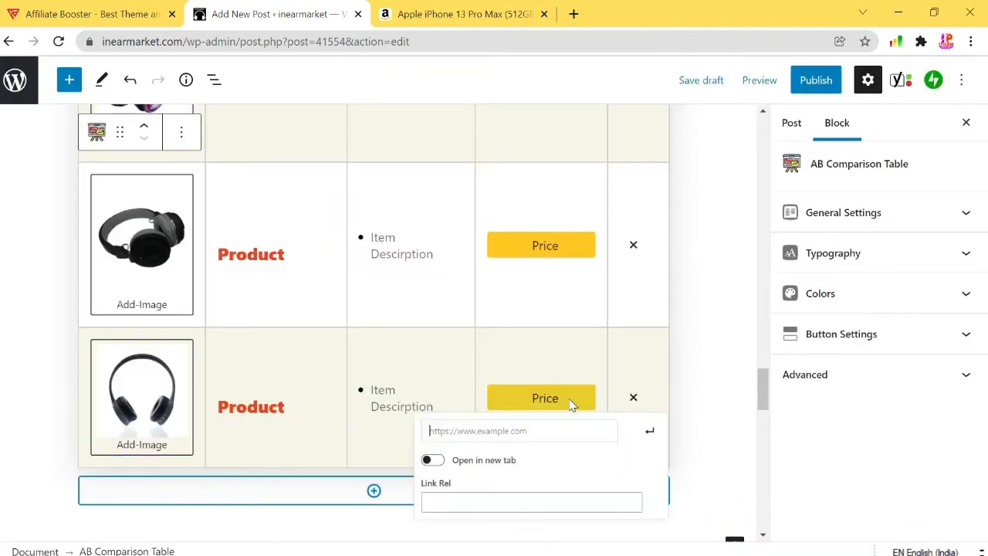
# Step: Replace the first row's product name in the comparison table with "sony earbuds"
pyautogui.scroll(5, 699, 335)
pyautogui.scroll(3, 699, 335)
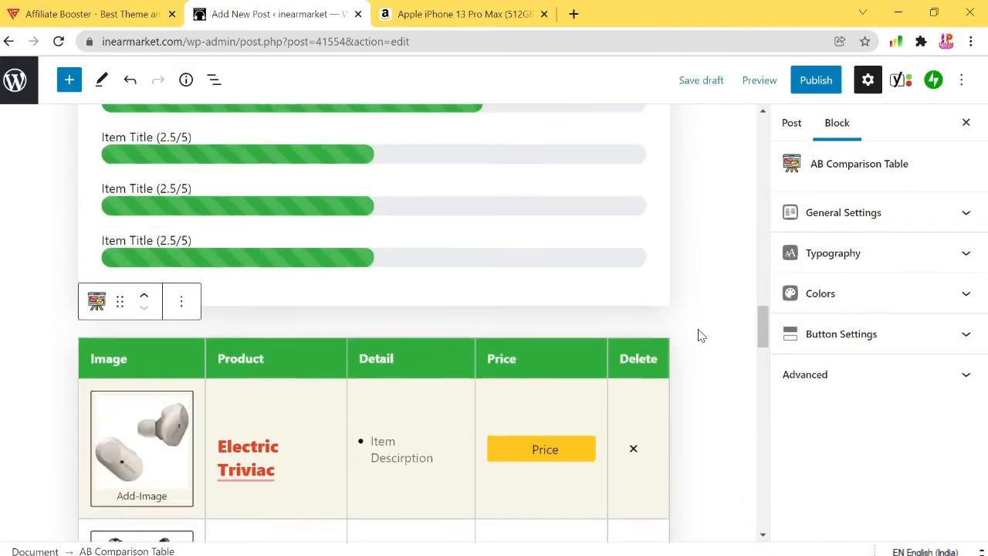
pyautogui.scroll(-3, 697, 335)
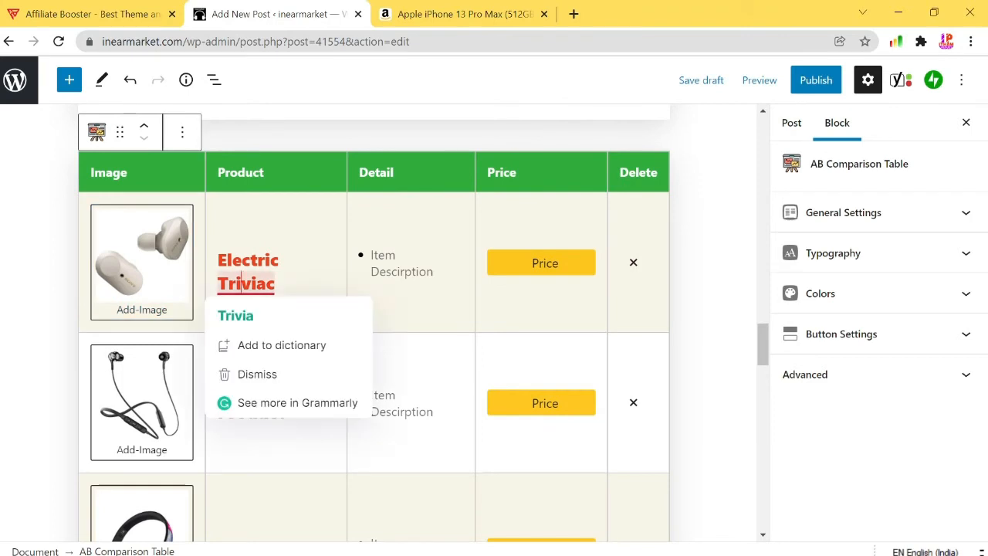
pyautogui.tripleClick(244, 283)
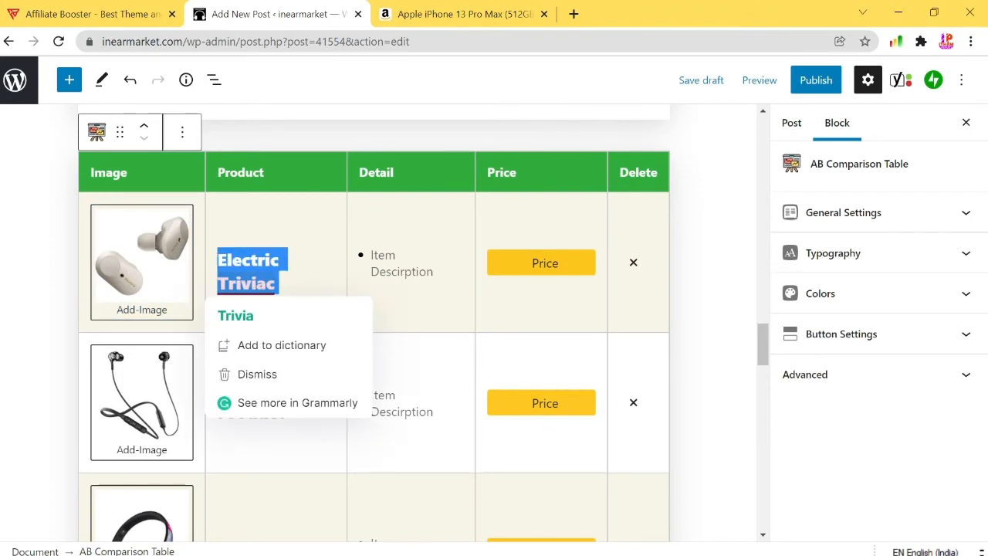
pyautogui.write('sony earb')
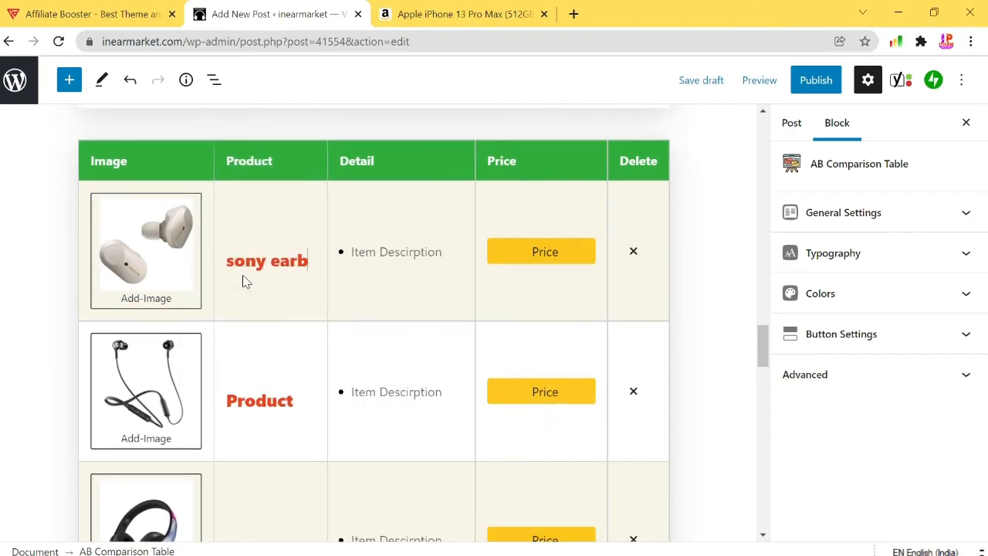
pyautogui.write('uds')
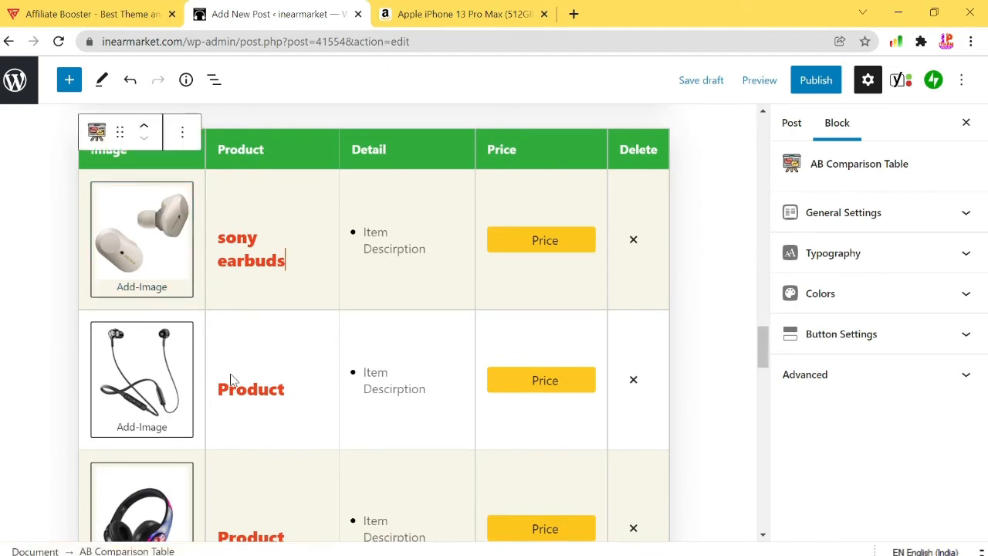
# Step: Name the second row's product "JBL neckband"
pyautogui.doubleClick(247, 389)
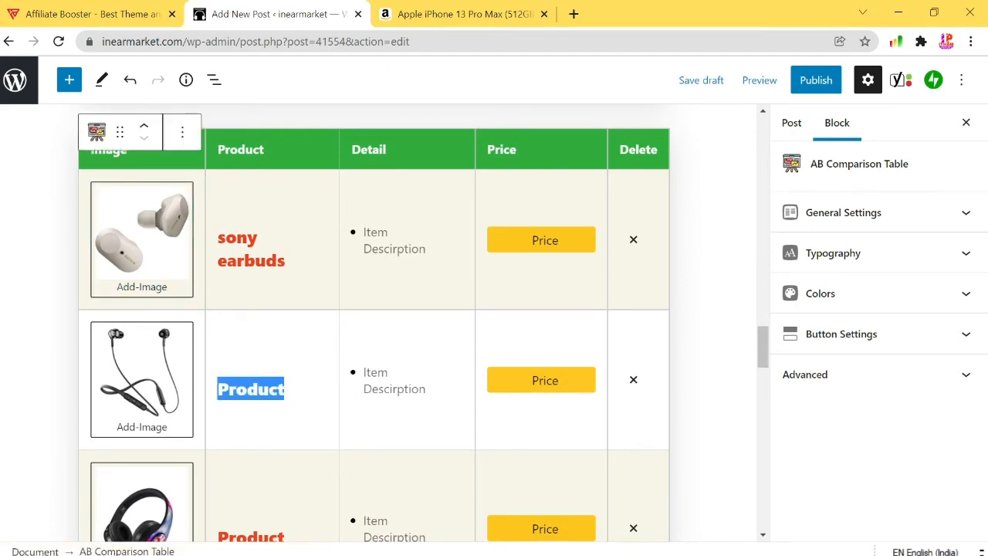
pyautogui.write('JBL ')
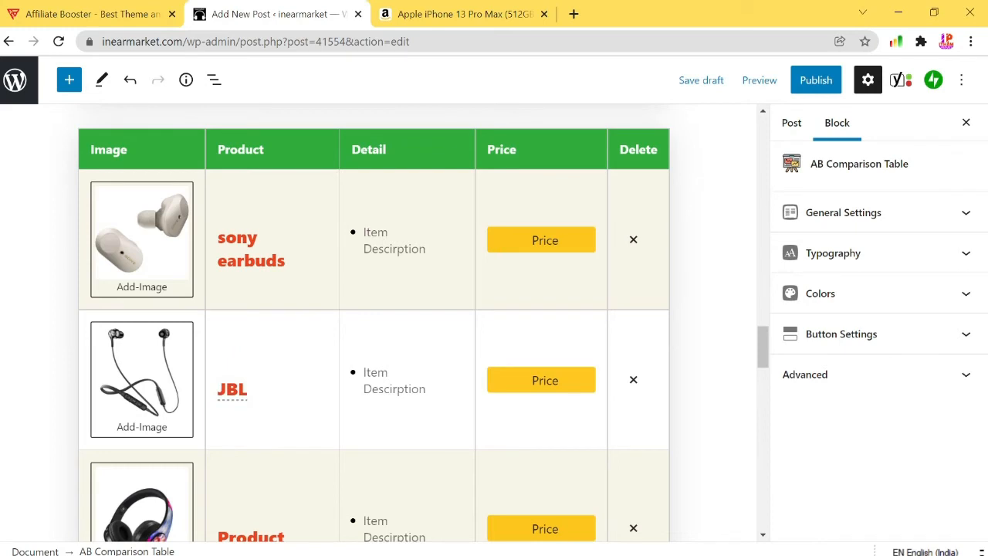
pyautogui.write('neckband')
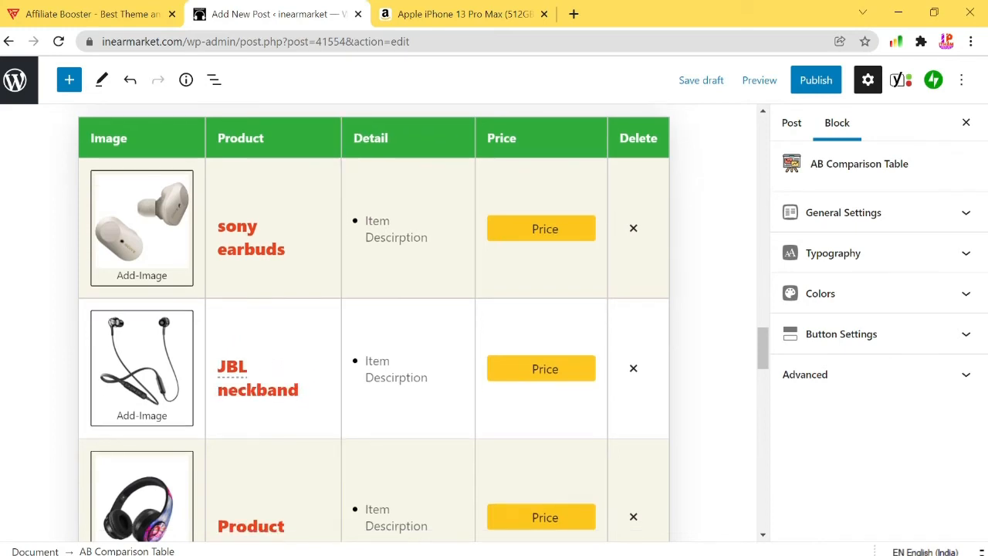
# Step: Name the third row's product "boat headphones"
pyautogui.scroll(-2, 251, 371)
pyautogui.doubleClick(251, 370)
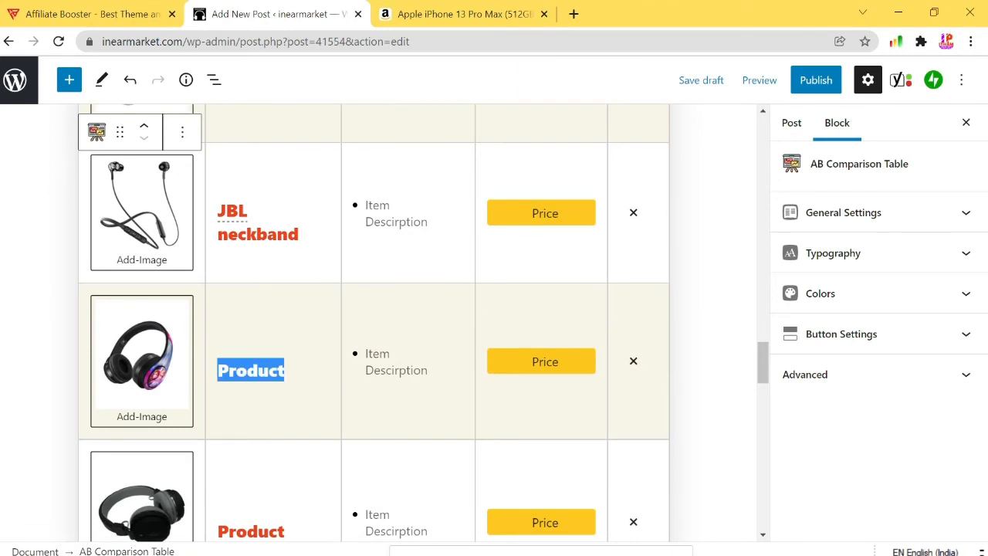
pyautogui.write('boat headphones')
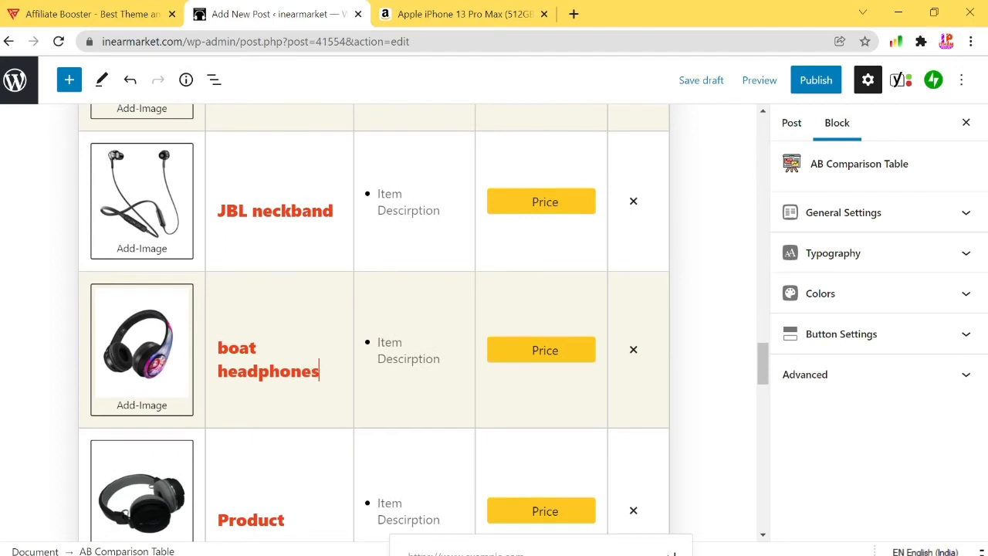
pyautogui.scroll(-3, 277, 371)
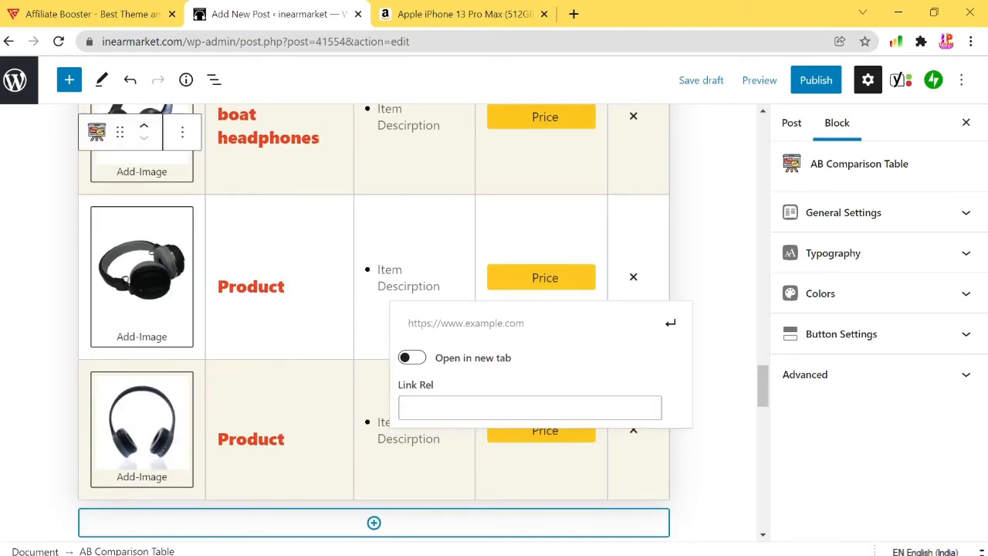
# Step: Name the fourth row's product "jabra earphones" and the last row's product "mi headband" in the comparison table
pyautogui.doubleClick(280, 286)
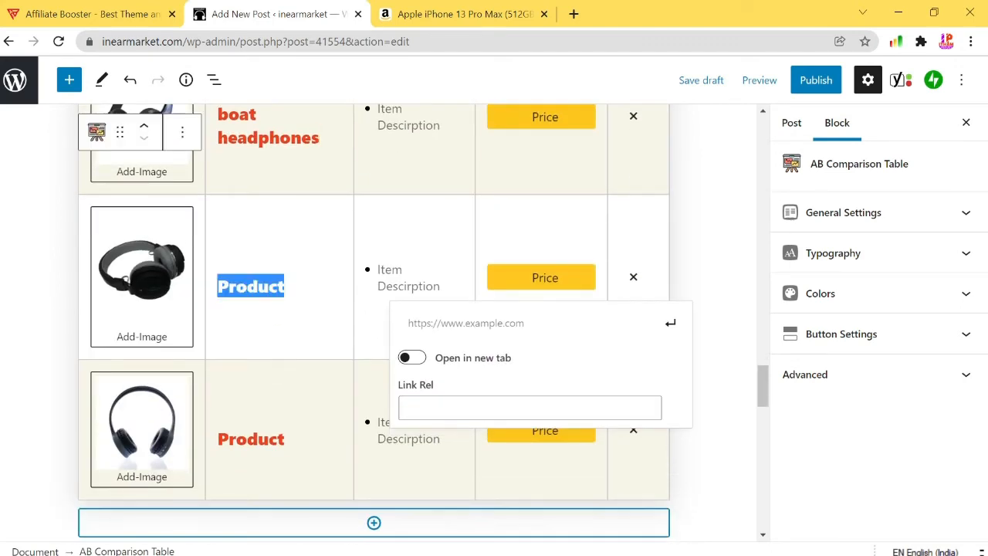
pyautogui.write('jabr')
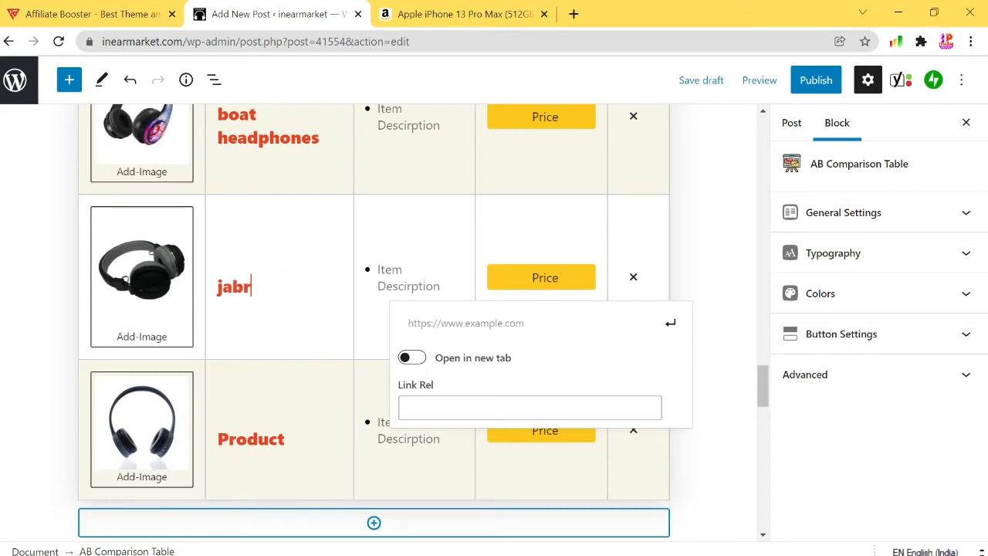
pyautogui.write('a earphones')
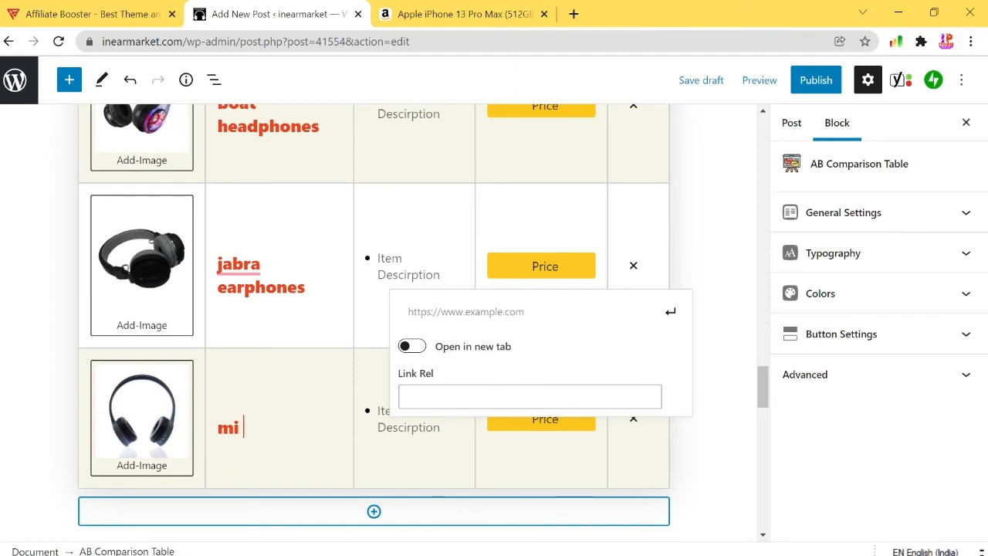
pyautogui.write('headban')
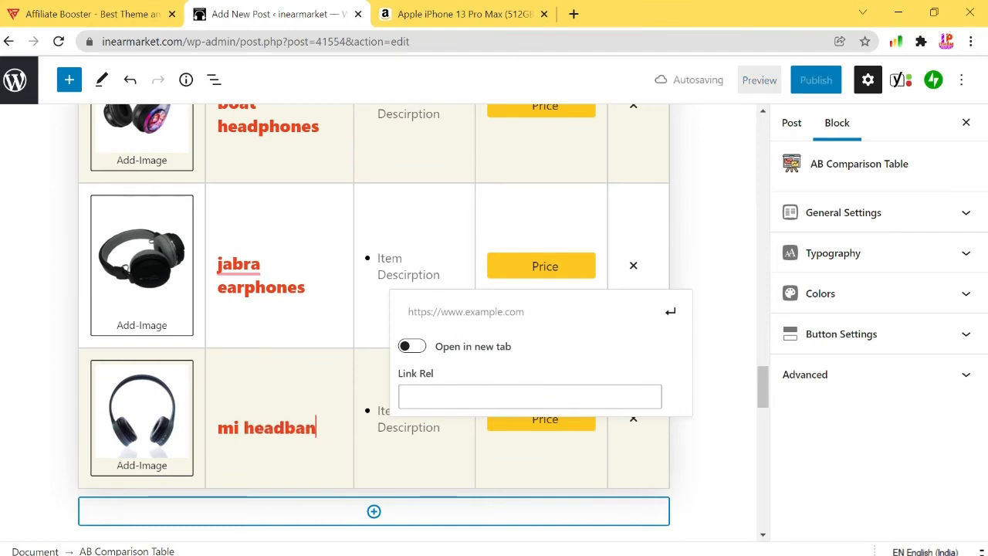
pyautogui.write('d')
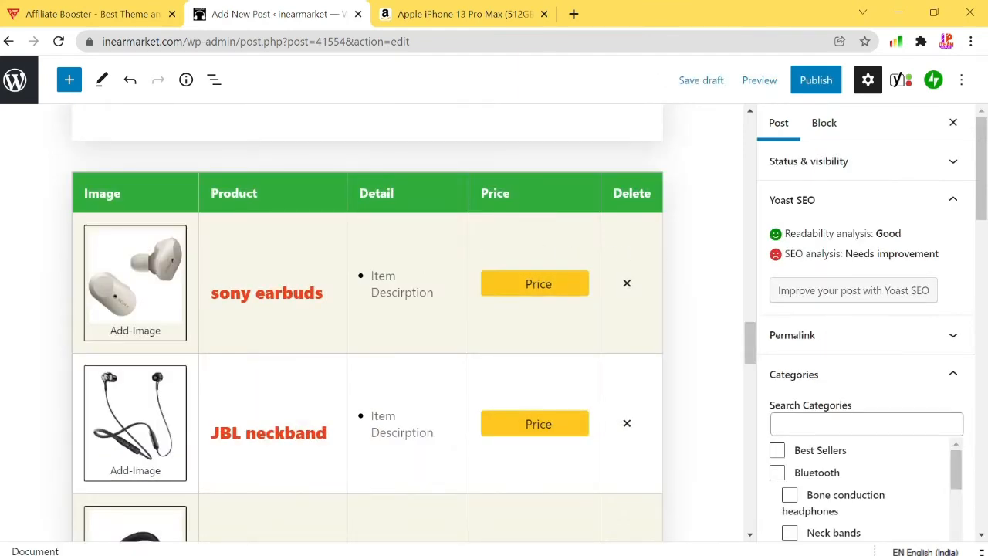
# Step: Fill the sony earbuds row's detail list with four bullets: specs 1, specs 2, specs 3 and specs 4
pyautogui.click(383, 277)
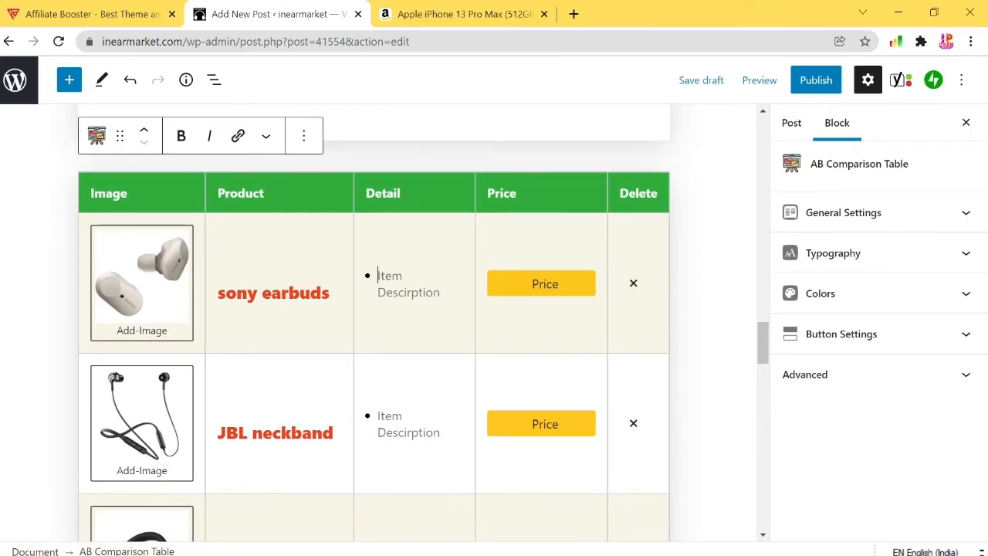
pyautogui.write('specs')
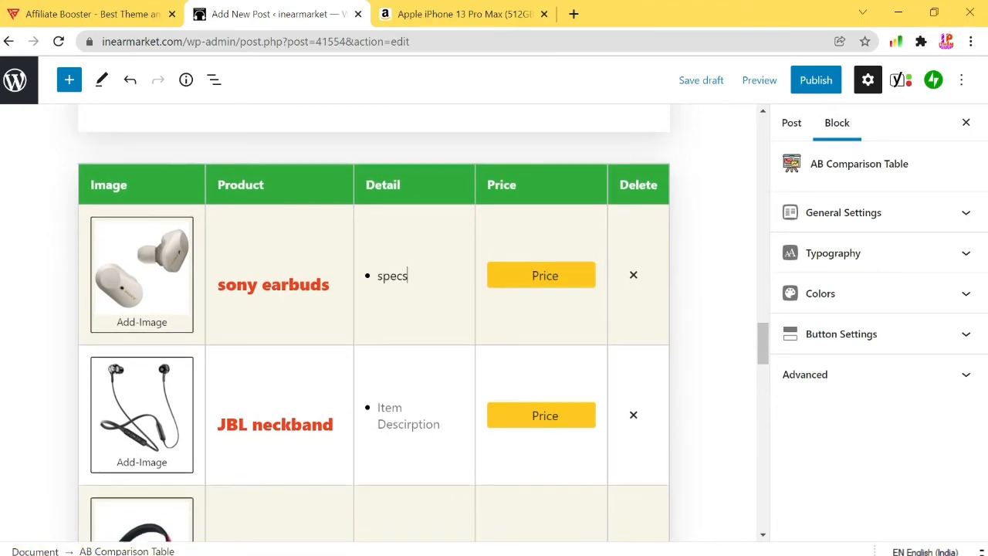
pyautogui.write(' 1')
pyautogui.press('Return')
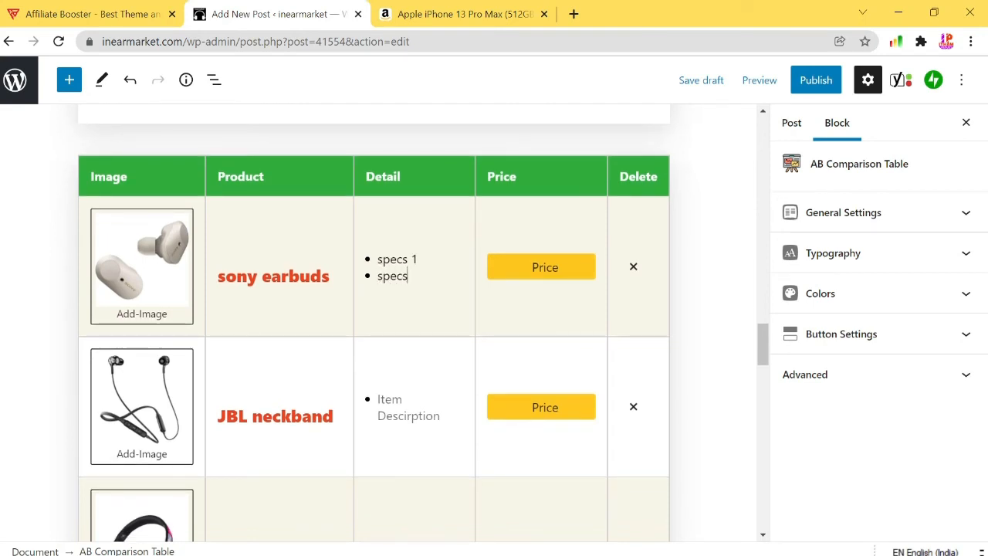
pyautogui.press('Return')
pyautogui.write('spe')
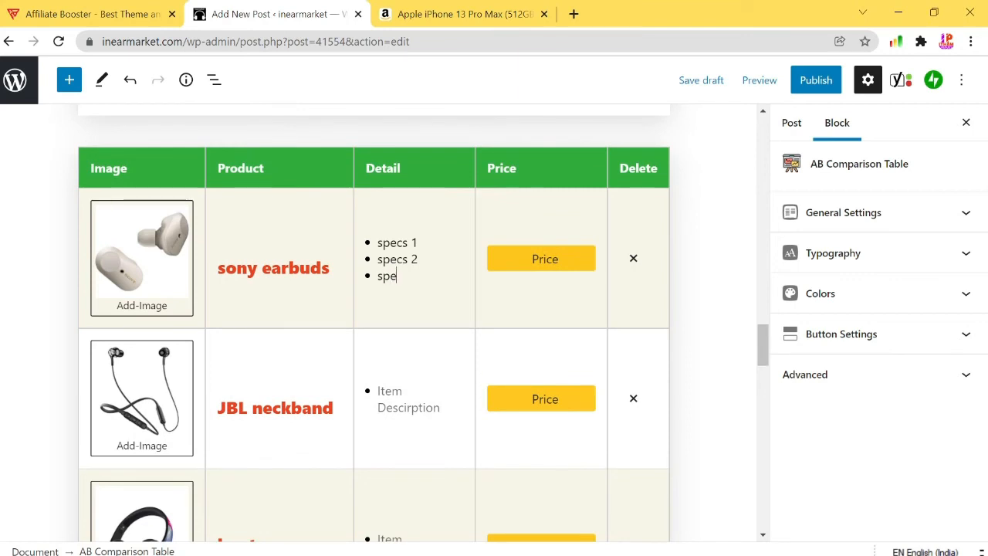
pyautogui.write('cs 3')
pyautogui.press('Return')
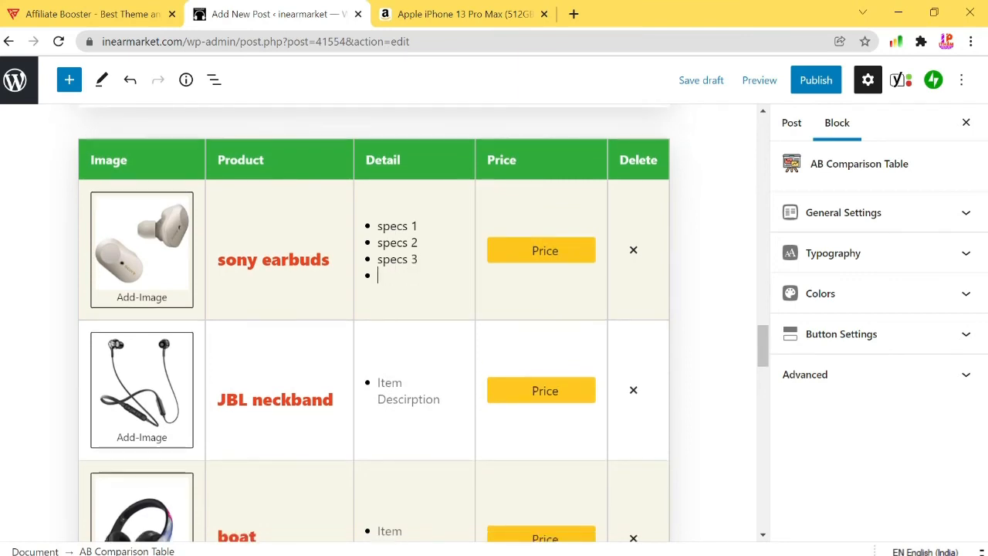
pyautogui.write('specs 4')
# Step: Copy the sony earbuds row's four-item spec list into the detail cells of the JBL neckband and boat headphones rows
pyautogui.moveTo(376, 226); pyautogui.dragTo(418, 276)
pyautogui.hotkey('ctrl', 'c')
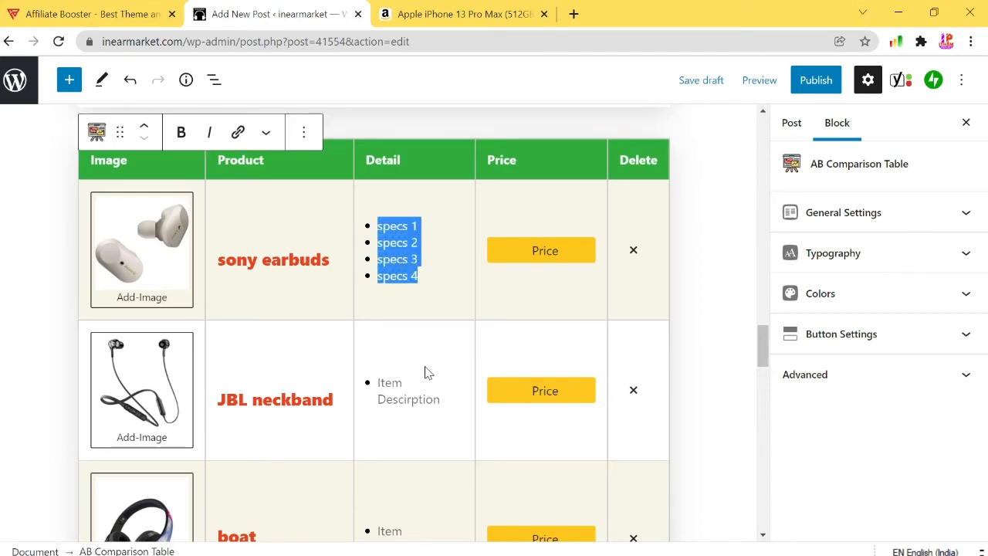
pyautogui.click(380, 383)
pyautogui.hotkey('ctrl', 'v')
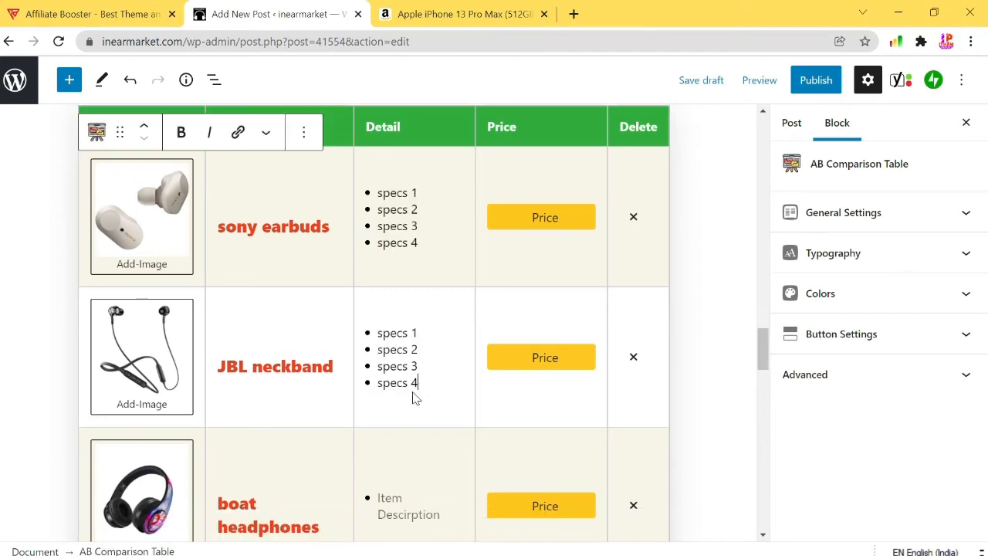
pyautogui.scroll(-3, 414, 386)
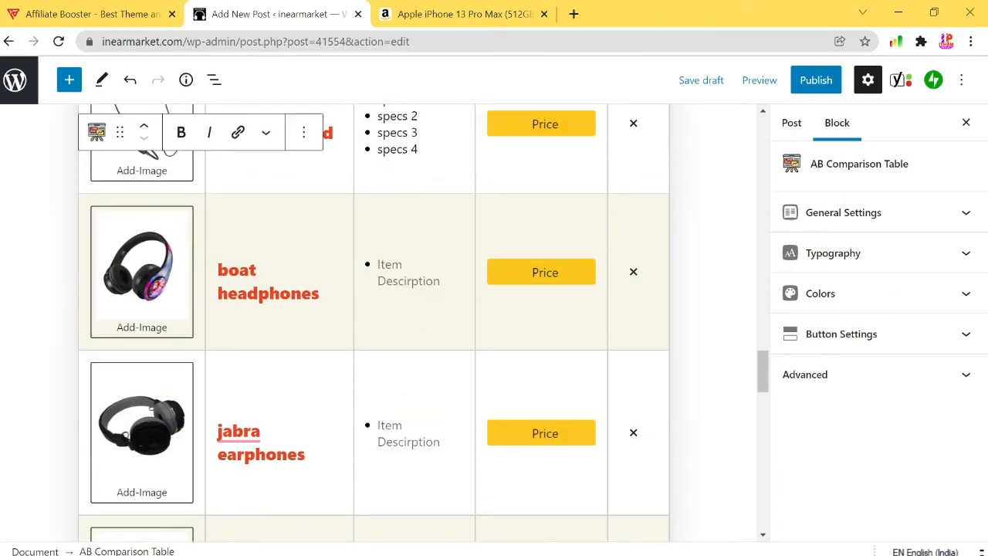
pyautogui.click(415, 289)
pyautogui.hotkey('ctrl', 'v')
# Step: Paste the same four-item spec list into the detail cells of the jabra earphones and mi headband rows
pyautogui.scroll(-2, 414, 287)
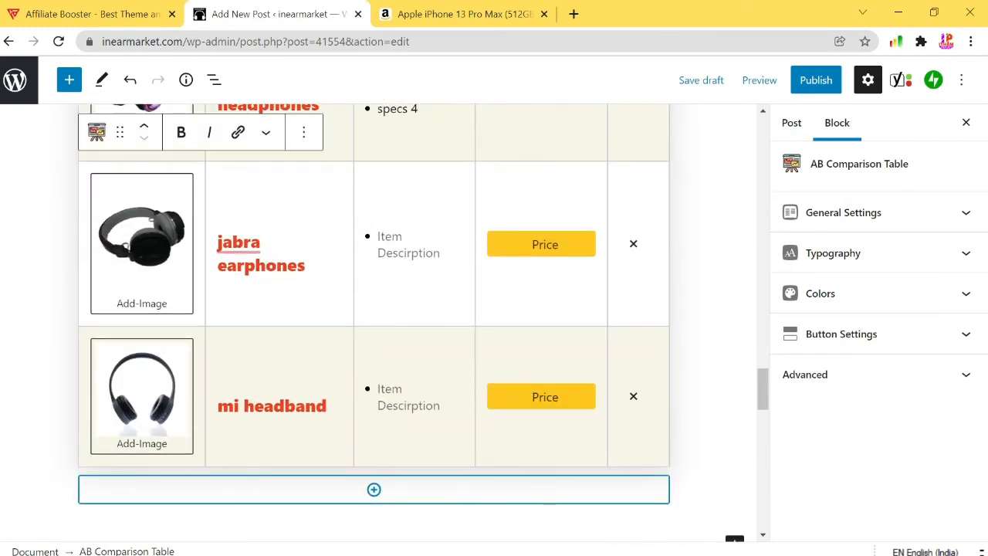
pyautogui.click(408, 247)
pyautogui.hotkey('ctrl', 'v')
pyautogui.scroll(-1, 408, 261)
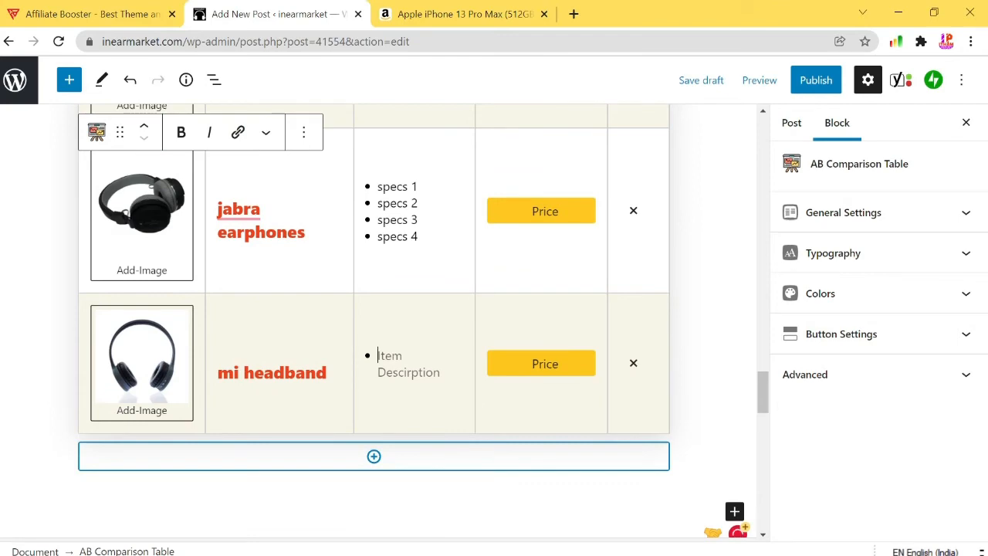
pyautogui.click(394, 363)
pyautogui.hotkey('ctrl', 'v')
# Step: Copy the short text link from the Amazon iPhone 13 Pro Max page and paste it as the sony earbuds price button's link
pyautogui.scroll(7, 394, 363)
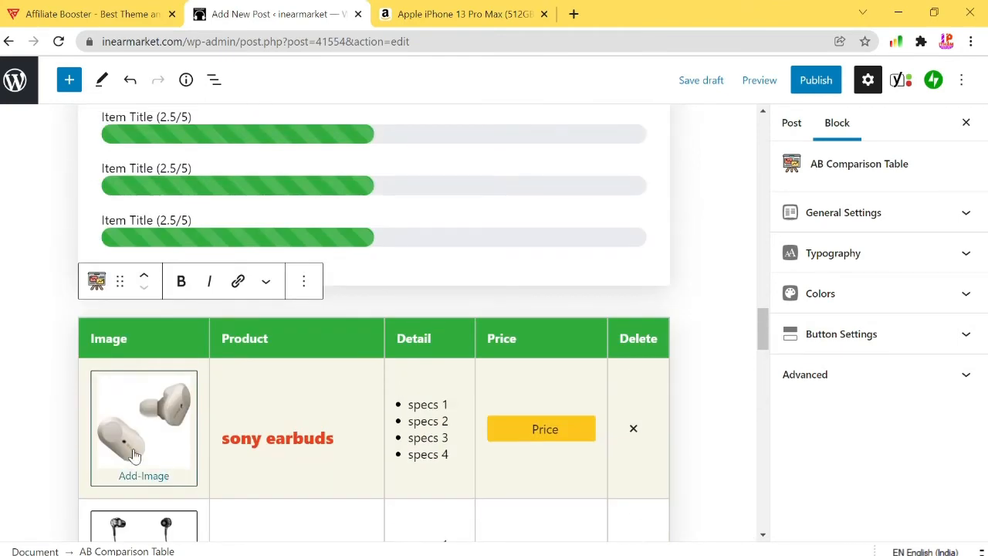
pyautogui.scroll(-2, 457, 437)
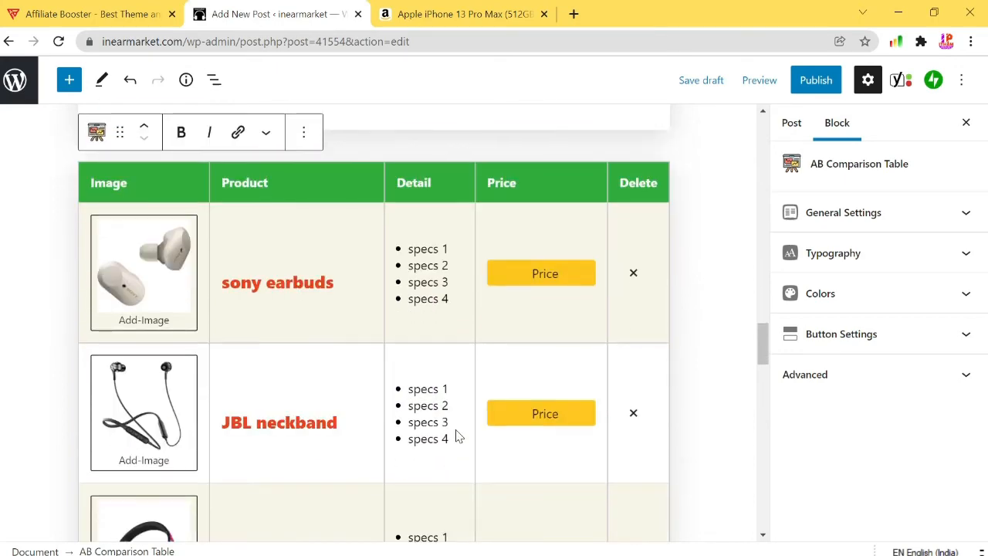
pyautogui.click(545, 280)
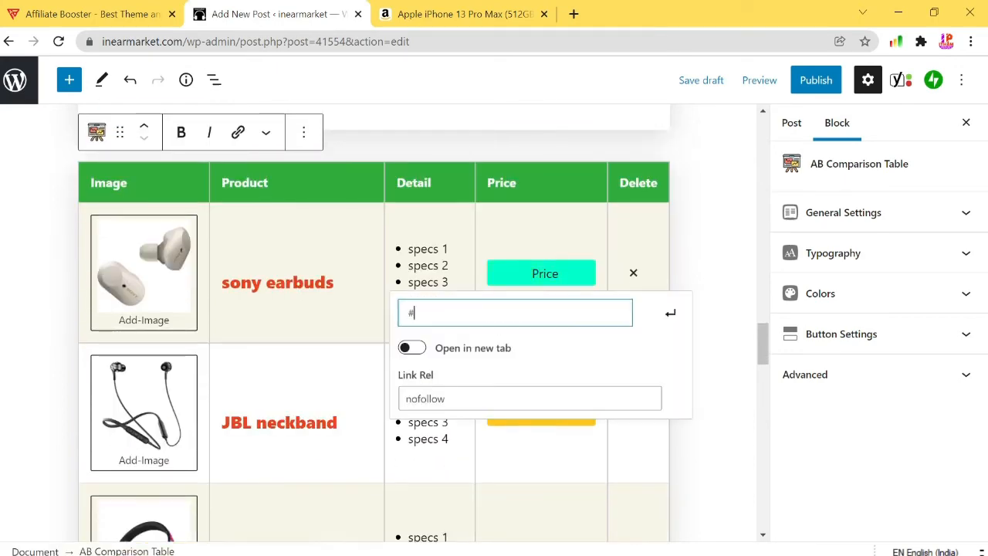
pyautogui.click(471, 15)
pyautogui.click(139, 81)
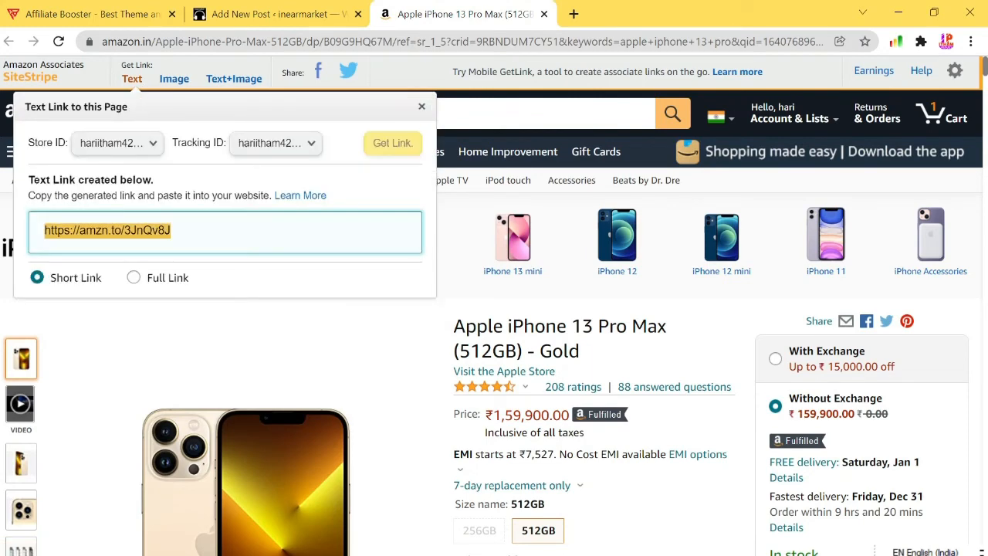
pyautogui.rightClick(121, 235)
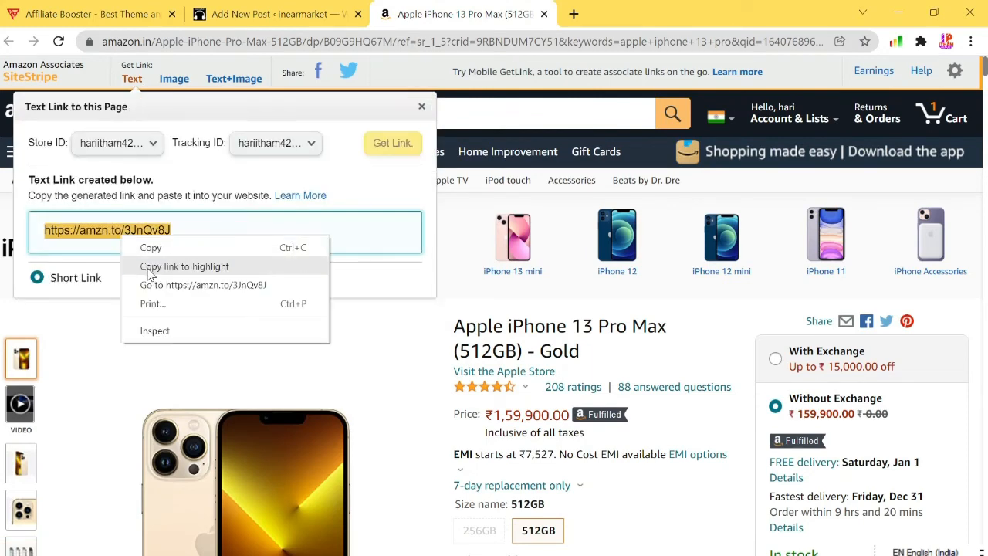
pyautogui.click(148, 247)
pyautogui.click(250, 11)
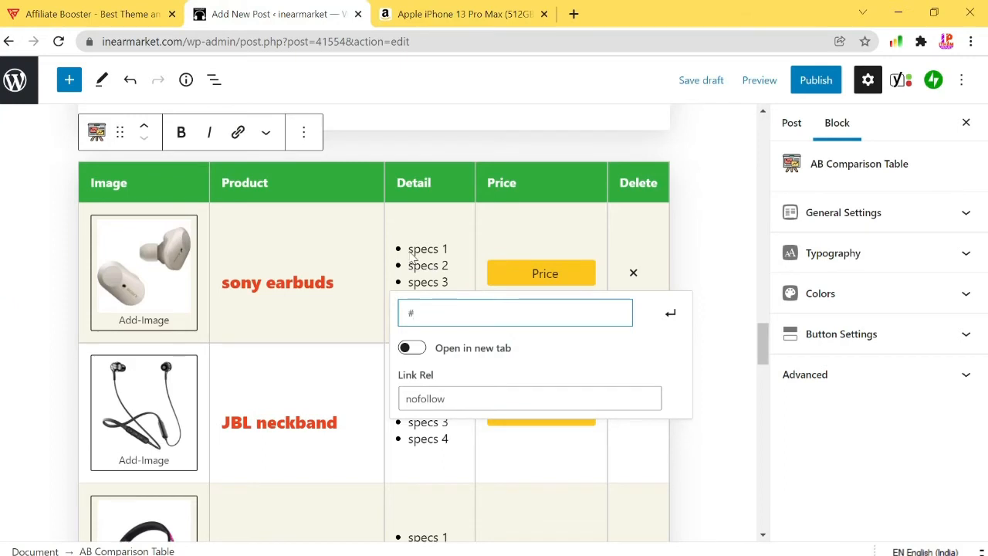
pyautogui.rightClick(459, 311)
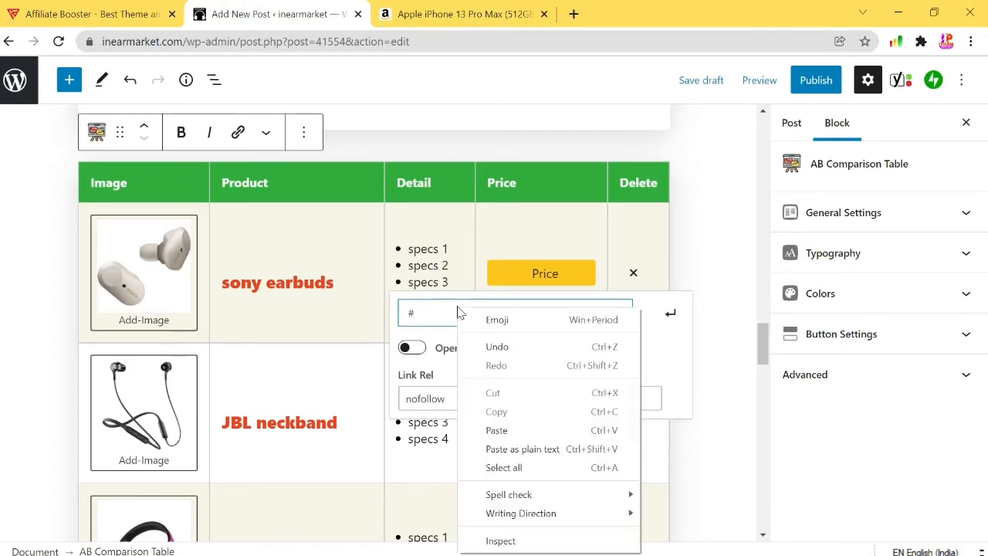
pyautogui.click(515, 430)
pyautogui.scroll(-5, 529, 358)
pyautogui.click(531, 355)
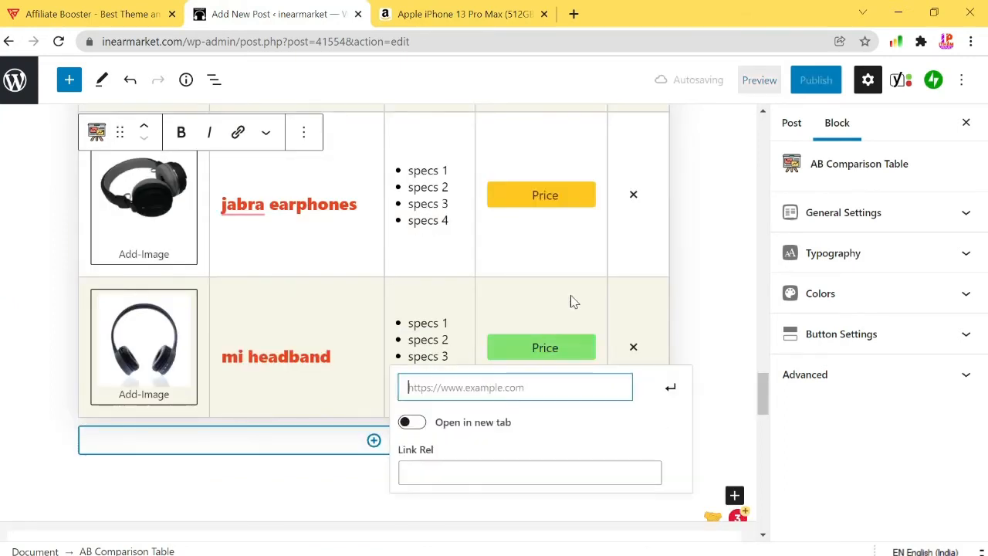
pyautogui.scroll(4, 670, 281)
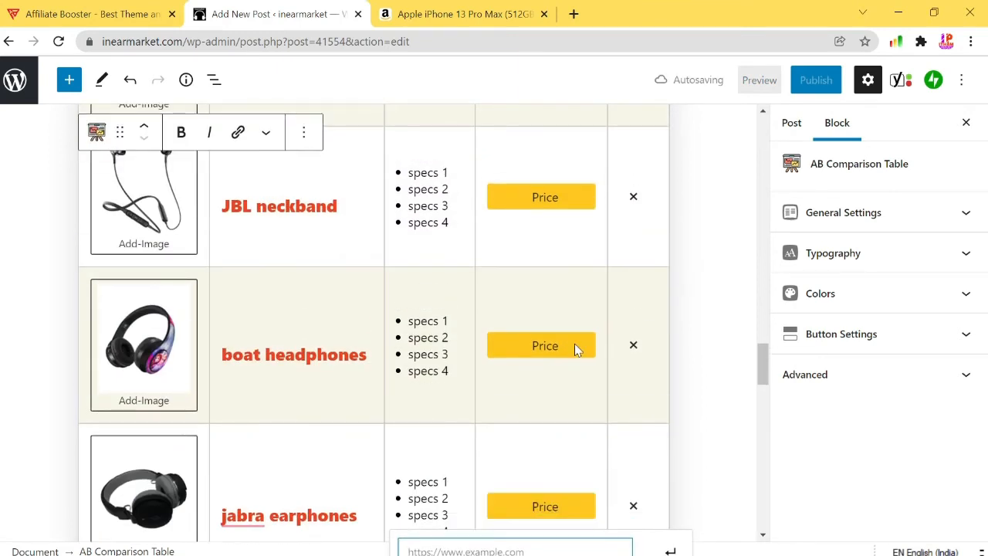
pyautogui.scroll(-4, 576, 349)
pyautogui.press('Return')
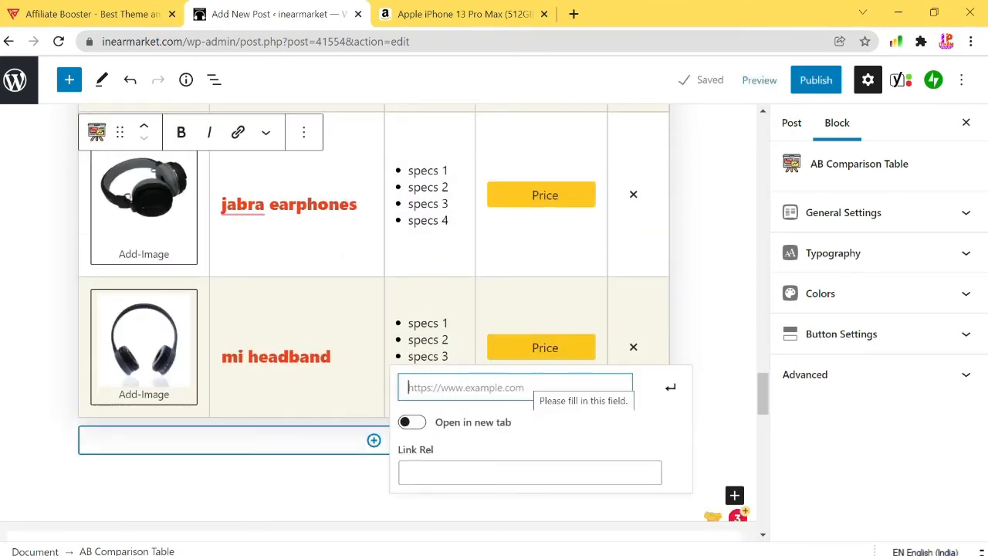
pyautogui.hotkey('ctrl', 'v')
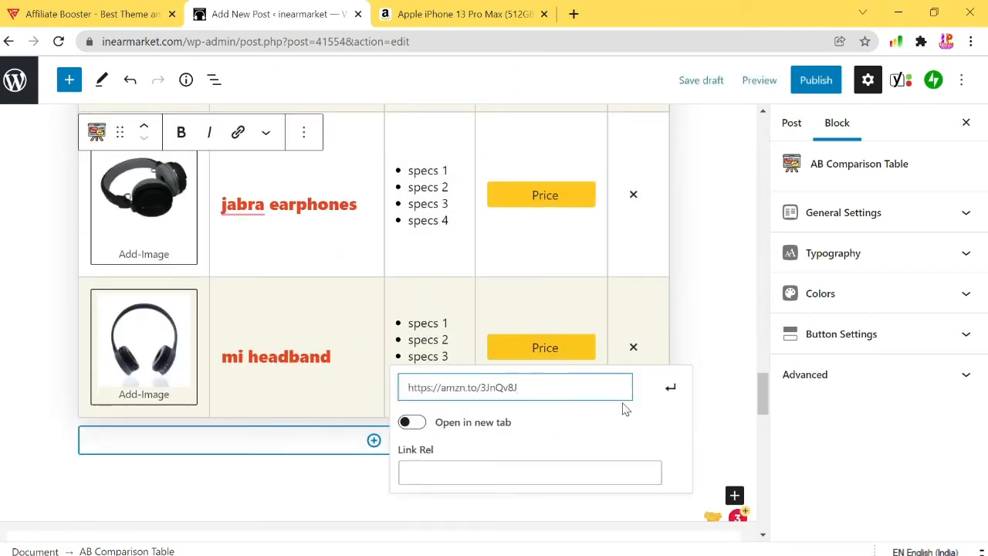
pyautogui.click(409, 422)
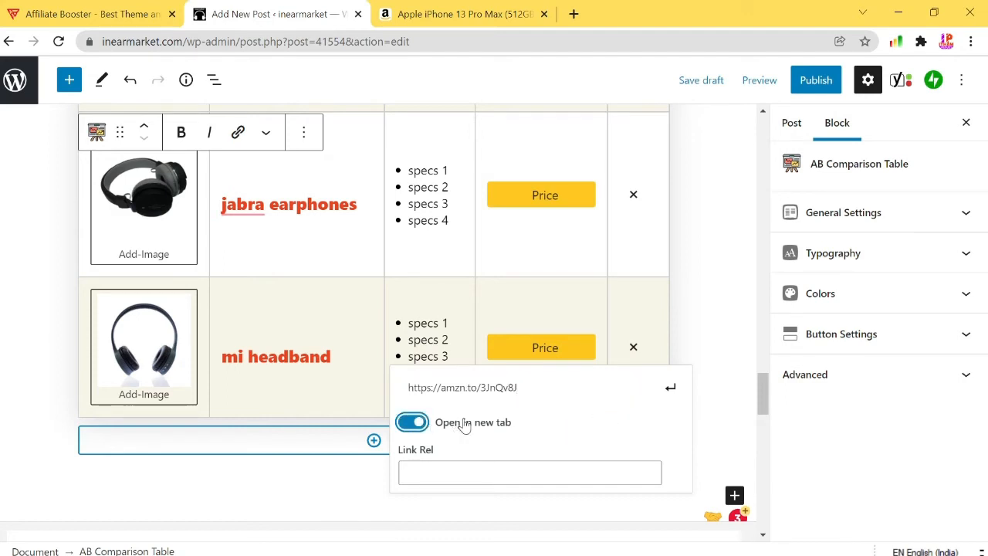
pyautogui.click(669, 388)
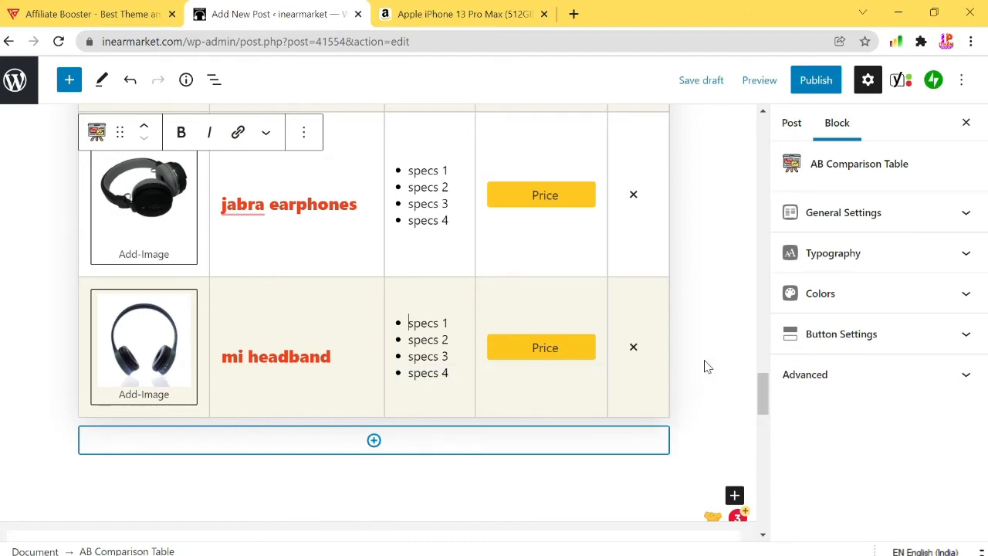
pyautogui.scroll(-1, 704, 365)
pyautogui.click(567, 124)
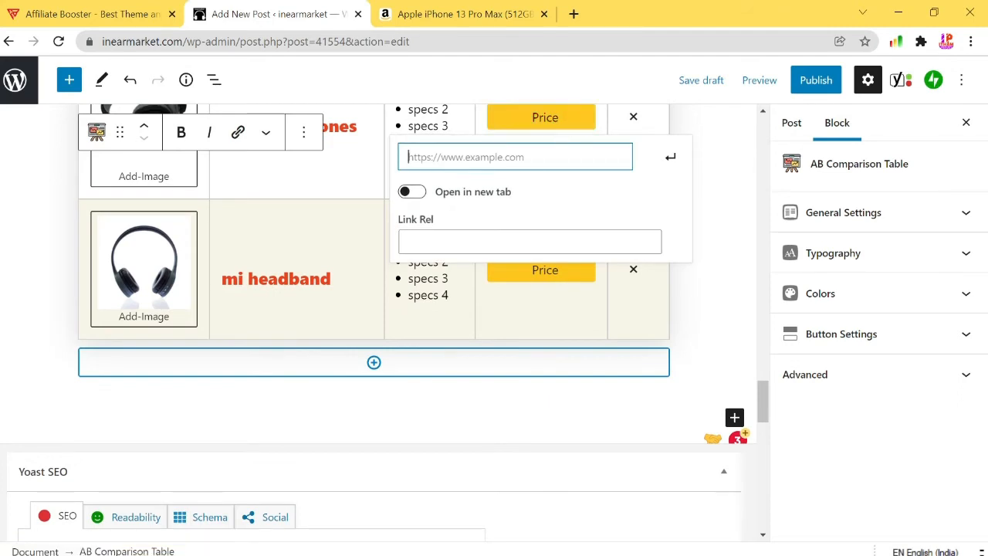
pyautogui.hotkey('ctrl', 'v')
pyautogui.click(419, 193)
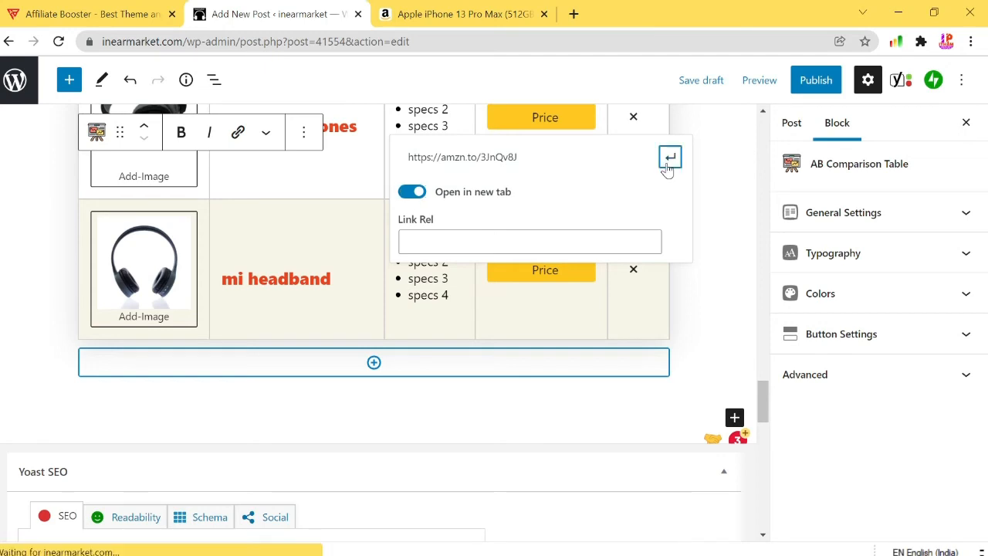
pyautogui.click(670, 157)
pyautogui.scroll(3, 714, 215)
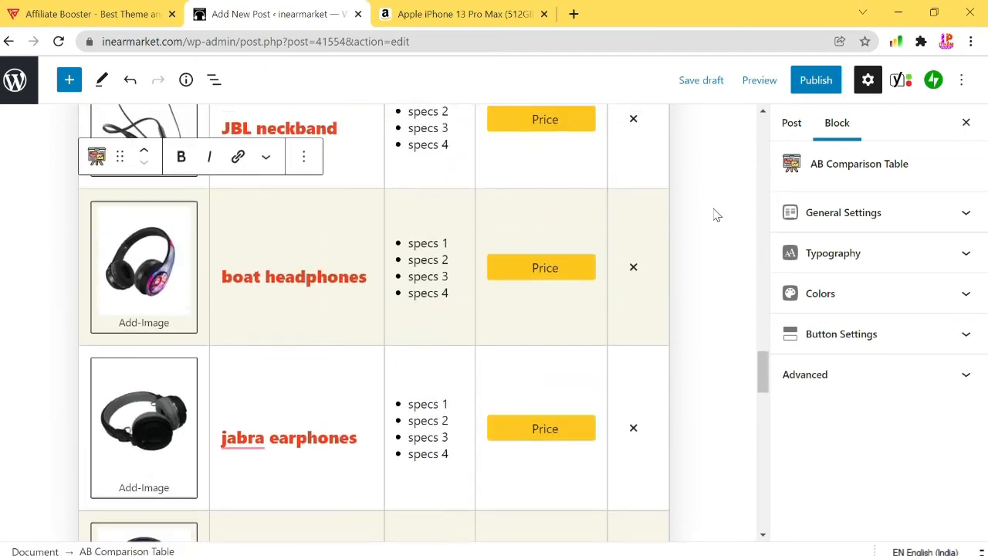
pyautogui.click(568, 259)
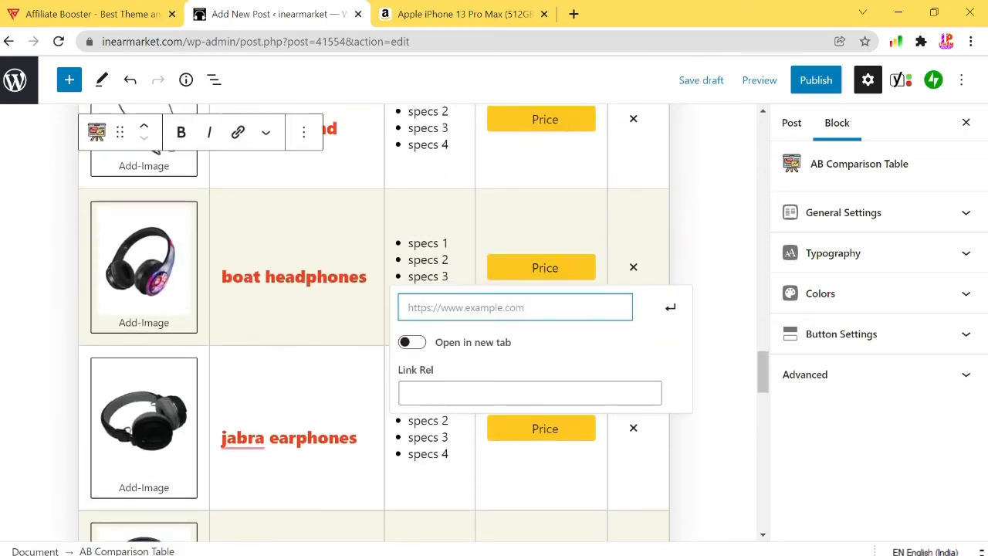
pyautogui.write('https://amzn.to/3JnQv8J')
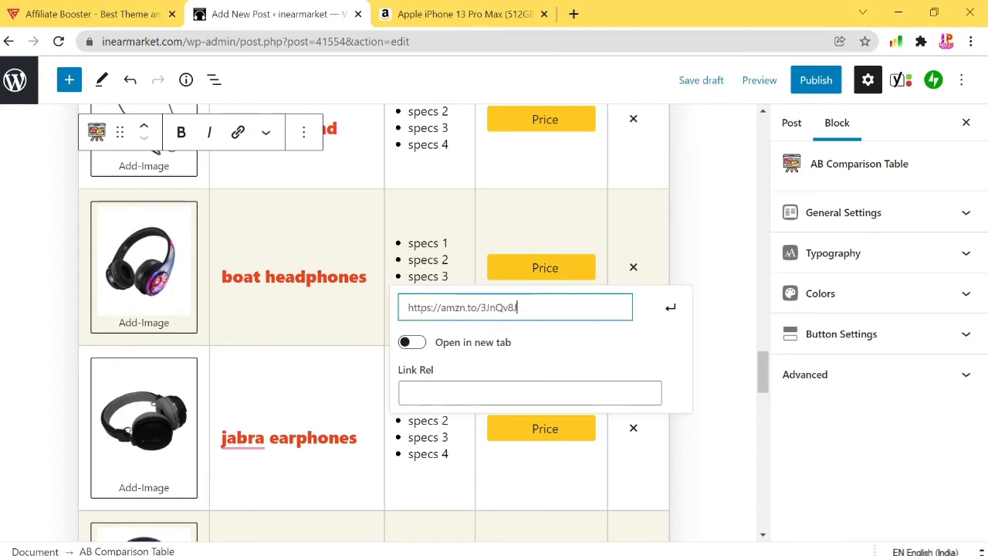
pyautogui.click(418, 342)
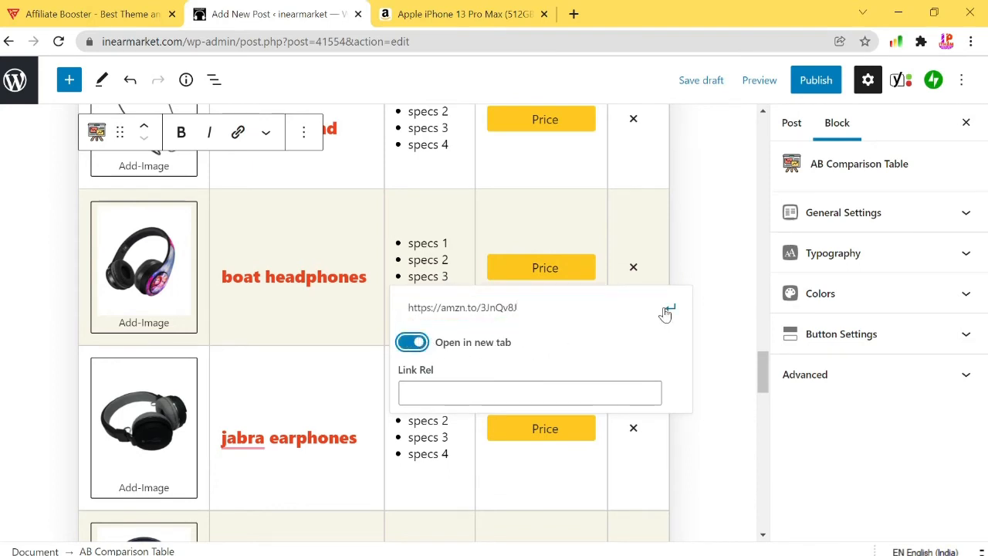
pyautogui.click(521, 386)
pyautogui.click(521, 389)
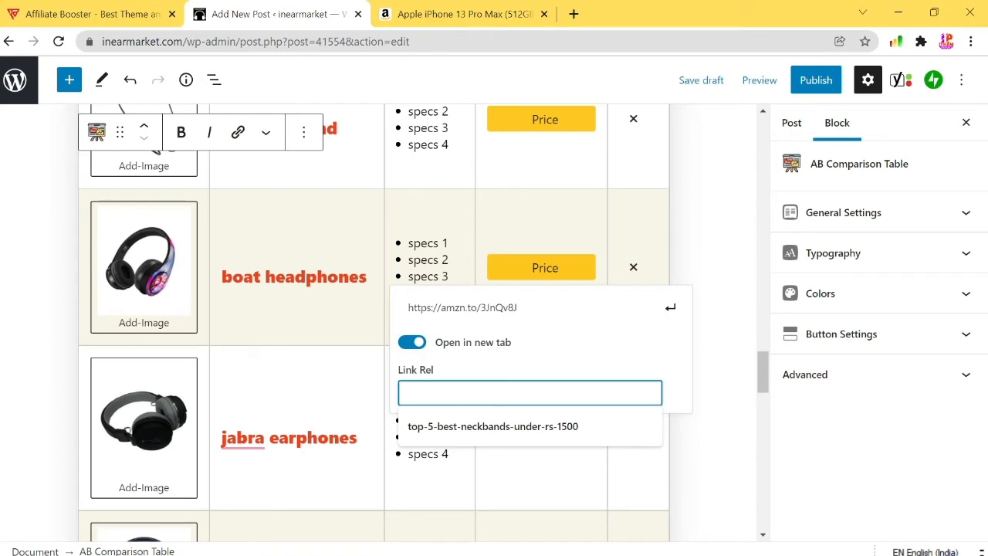
pyautogui.write('spons')
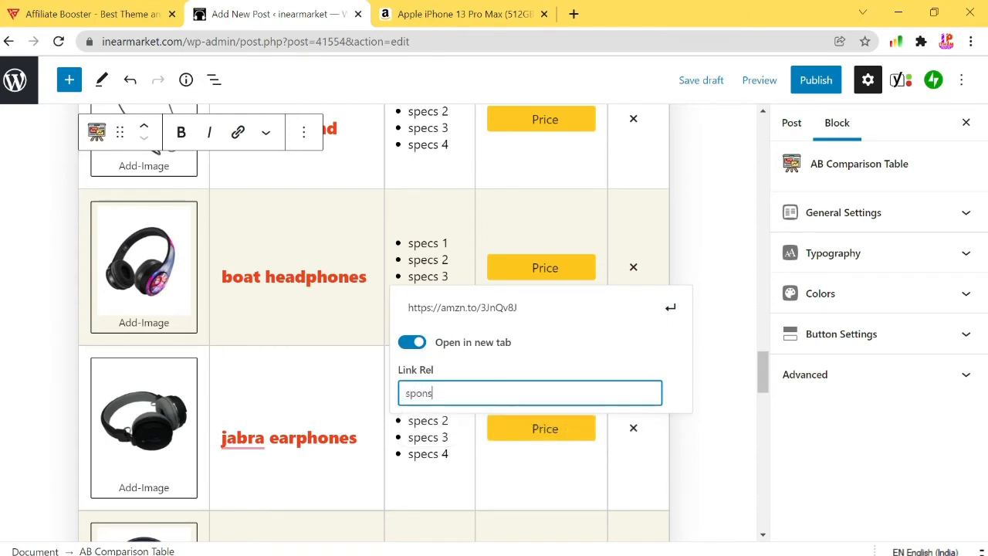
pyautogui.write('ored')
pyautogui.click(671, 313)
pyautogui.scroll(-3, 673, 319)
pyautogui.scroll(4, 698, 311)
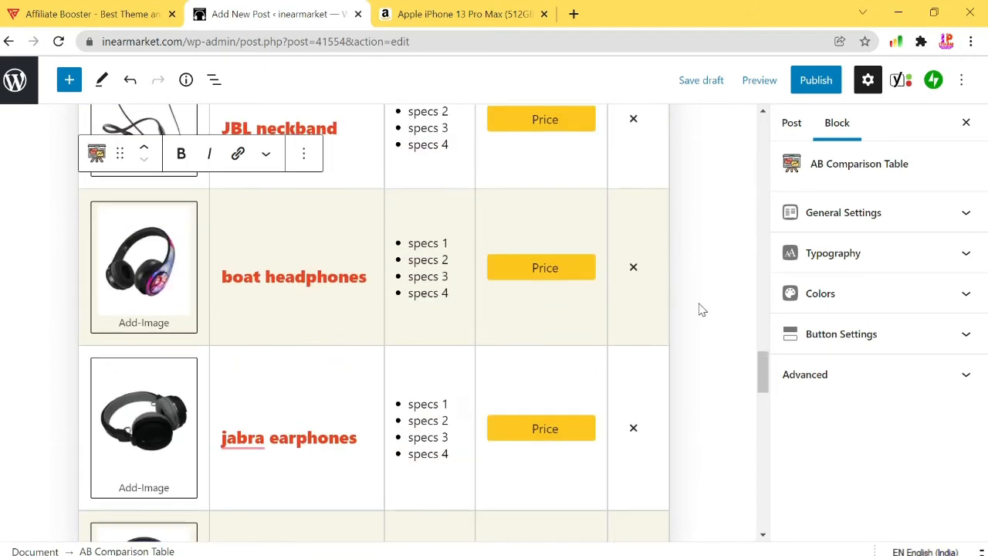
pyautogui.click(562, 200)
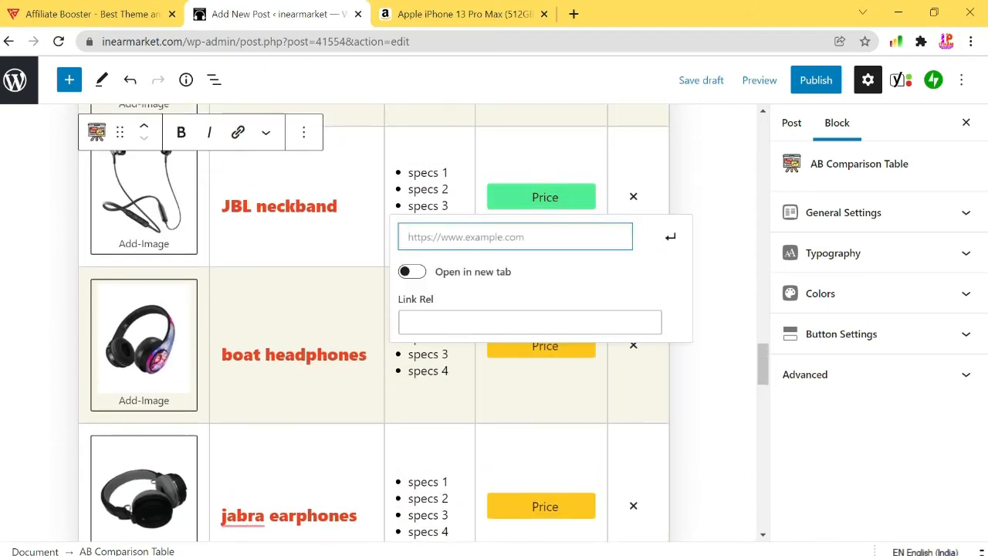
pyautogui.write('https://amzn.to/3JnQv8J')
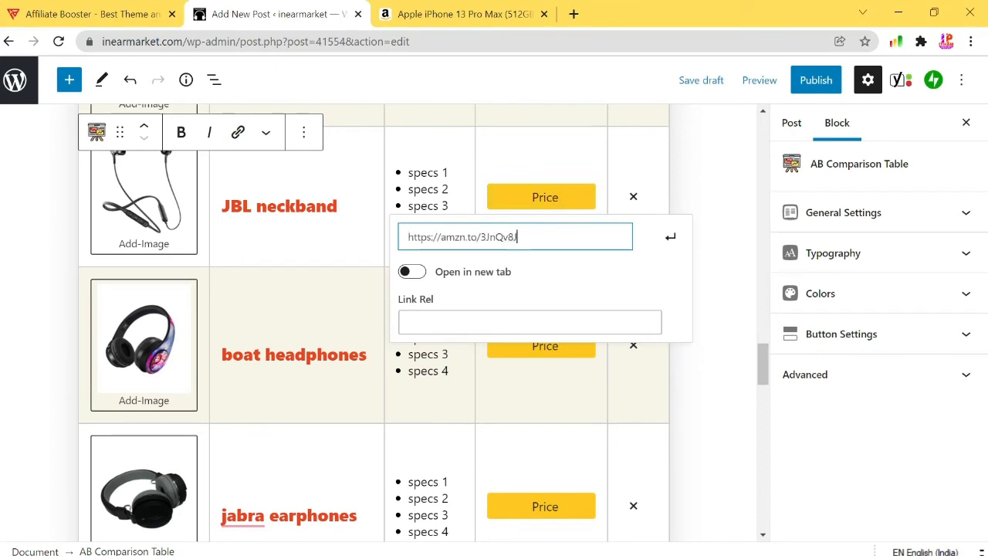
pyautogui.click(414, 274)
pyautogui.press('Tab')
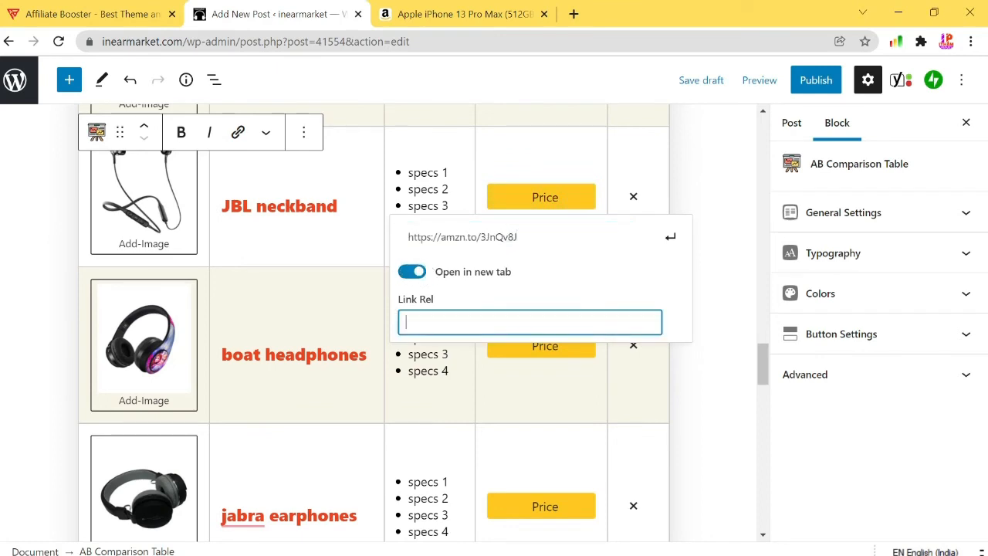
pyautogui.write('sponsored')
# Step: Set the sony earbuds row's price button link to open in a new tab and apply it
pyautogui.scroll(-4, 650, 234)
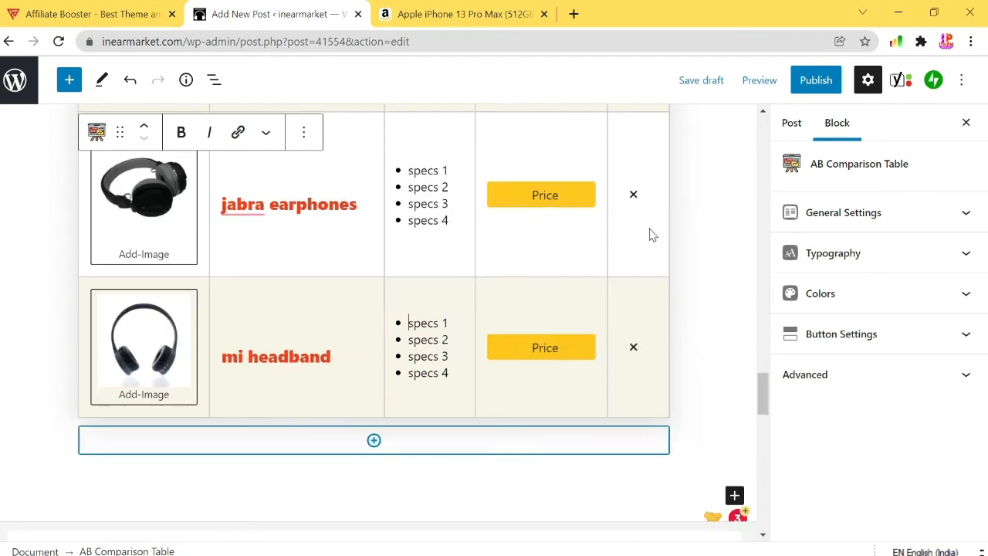
pyautogui.scroll(5, 723, 254)
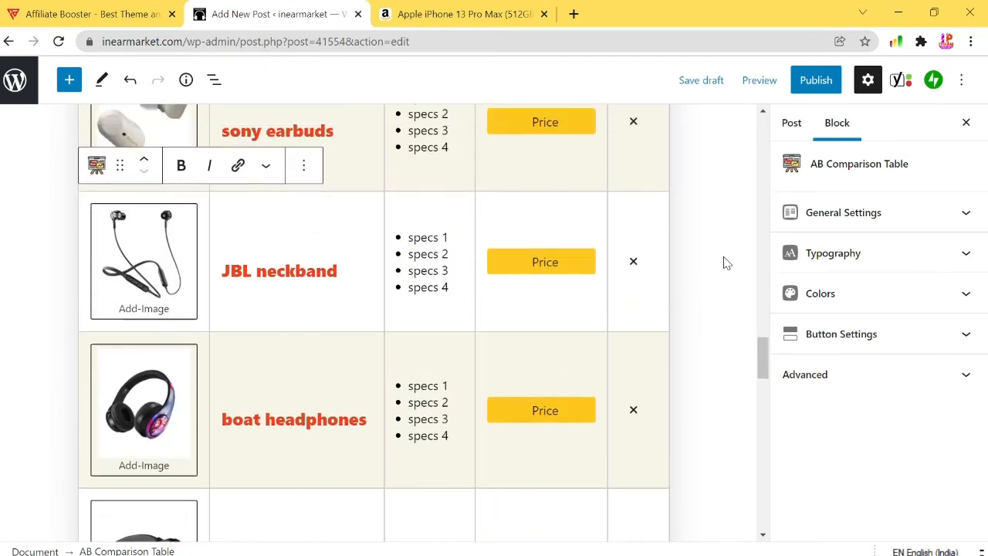
pyautogui.scroll(4, 705, 247)
pyautogui.scroll(-4, 705, 247)
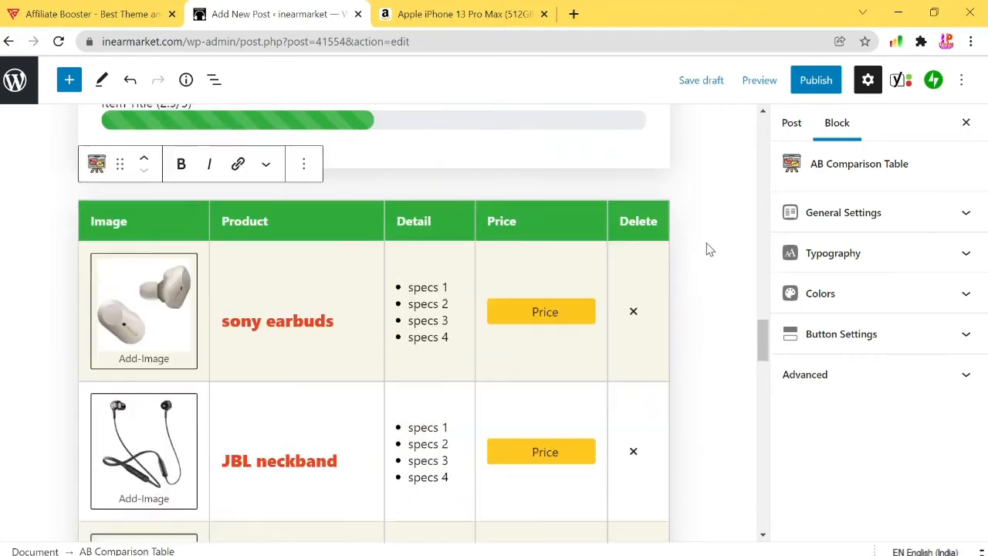
pyautogui.click(564, 137)
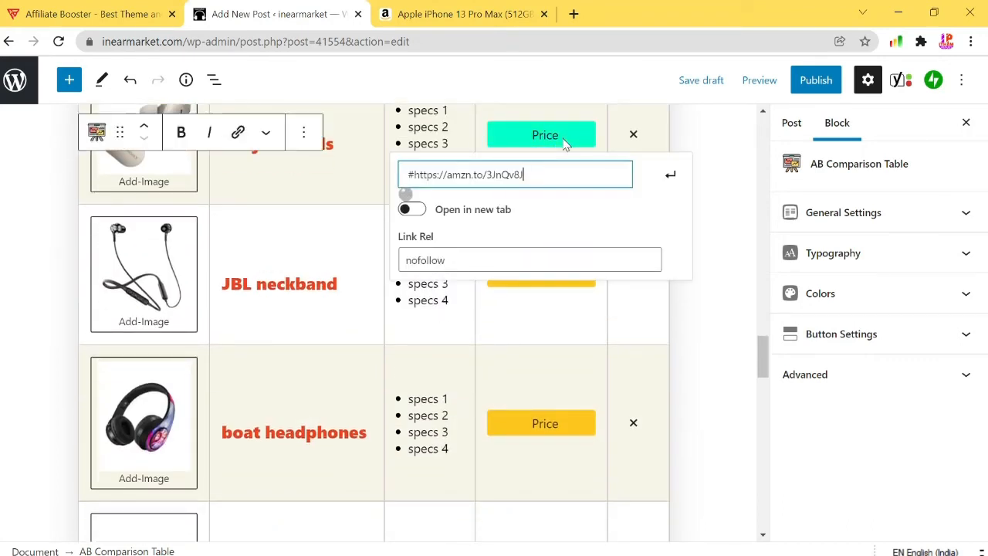
pyautogui.click(429, 216)
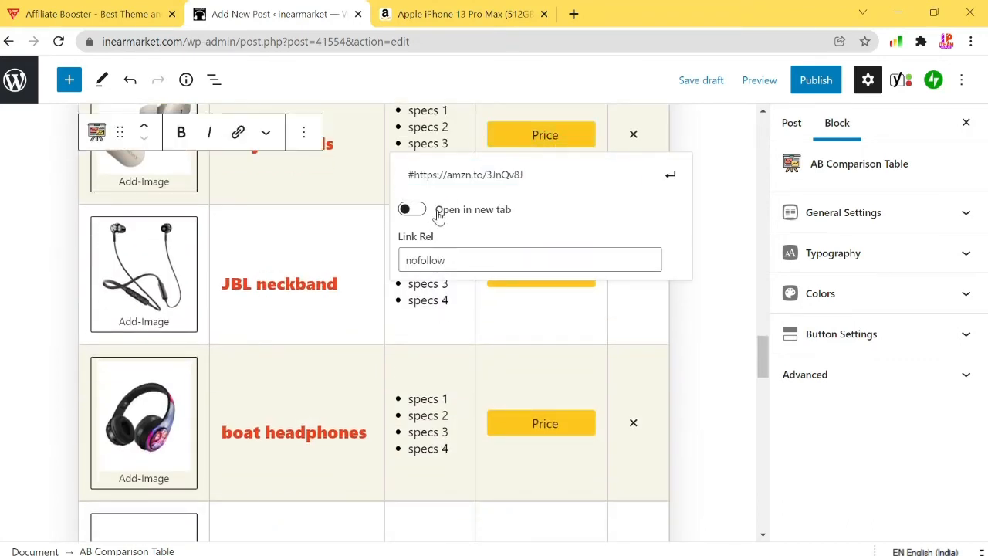
pyautogui.click(419, 211)
pyautogui.click(672, 175)
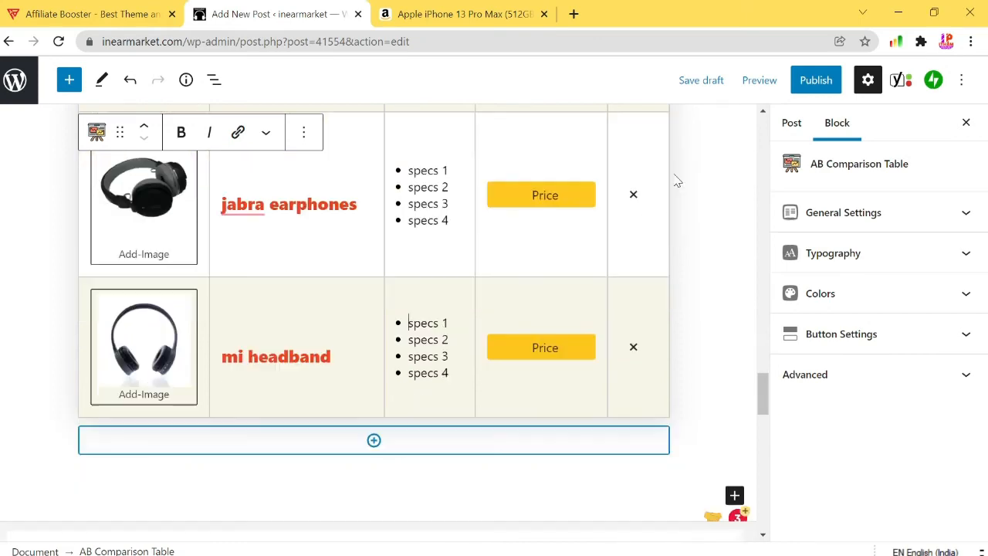
# Step: Change the sony earbuds row's price button label to "check price" and close its link settings
pyautogui.scroll(6, 705, 201)
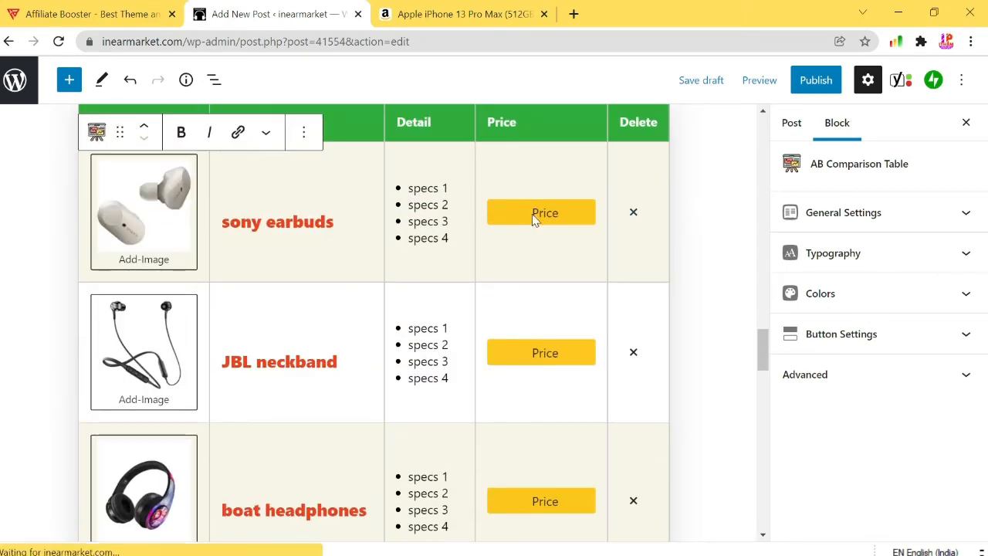
pyautogui.click(532, 214)
pyautogui.click(560, 214)
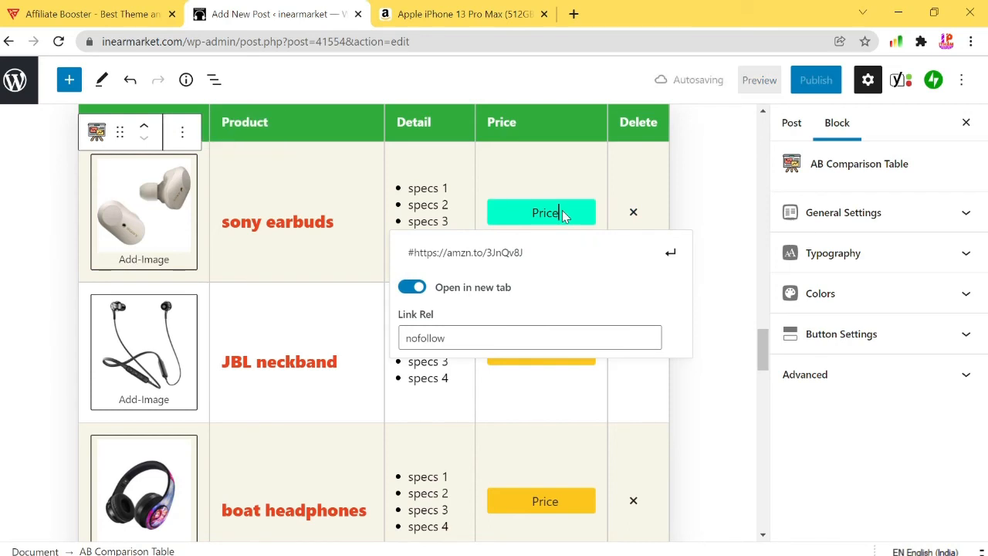
pyautogui.press('BackSpace')
pyautogui.press('BackSpace')
pyautogui.press('BackSpace')
pyautogui.press('BackSpace')
pyautogui.press('BackSpace')
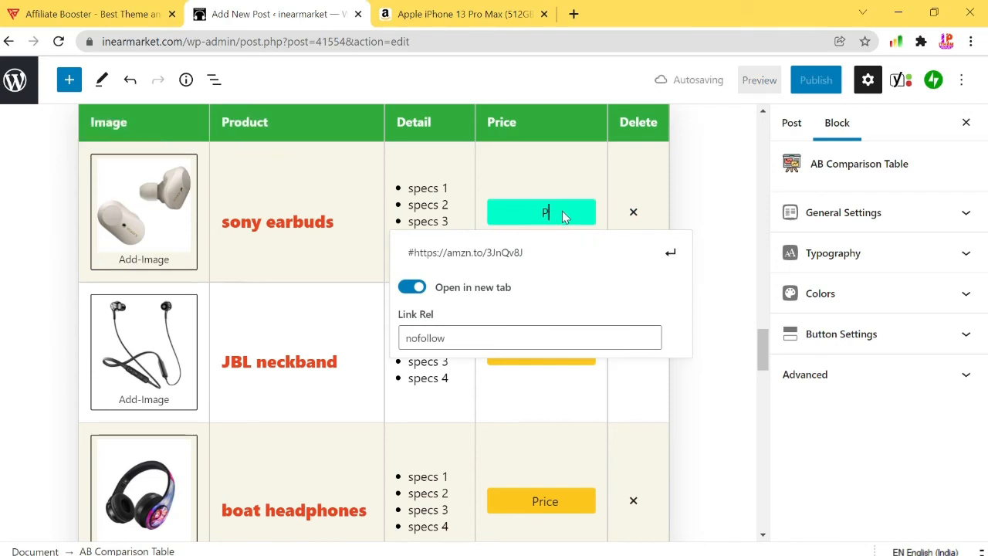
pyautogui.write('check')
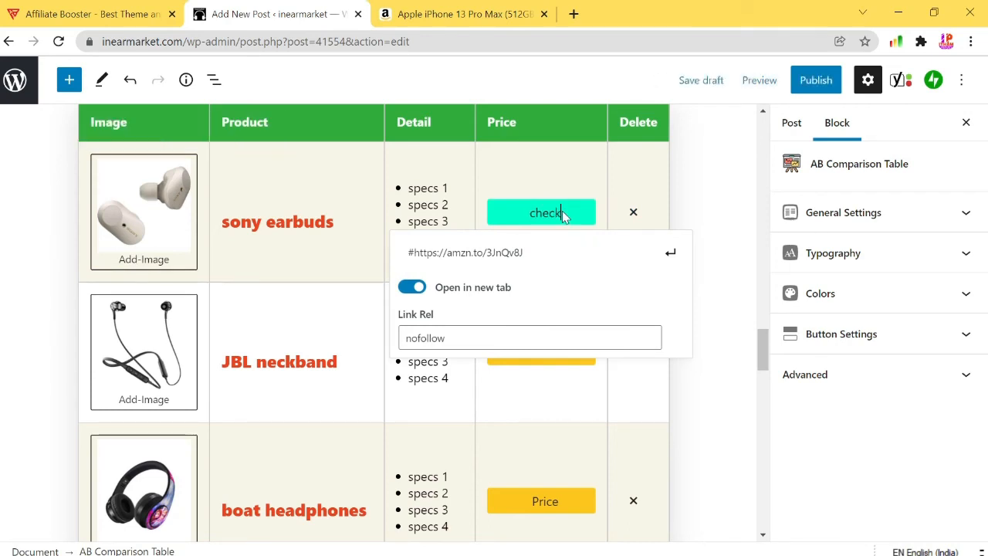
pyautogui.write(' price')
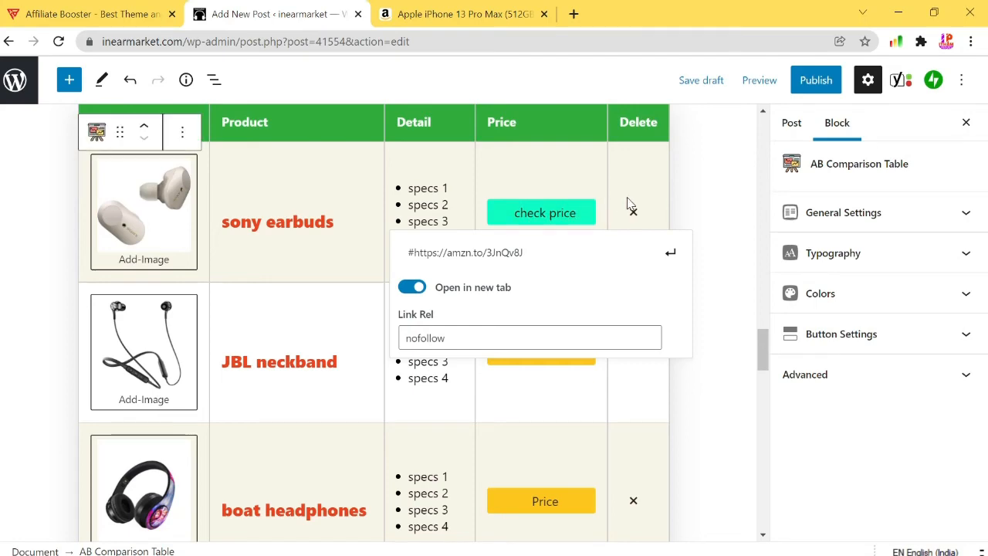
pyautogui.click(697, 199)
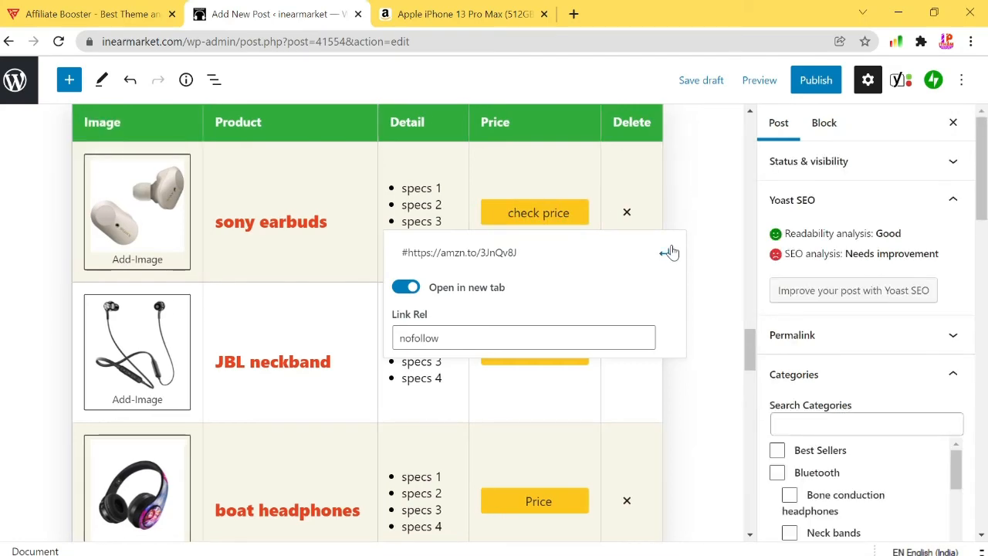
pyautogui.click(666, 252)
pyautogui.click(725, 184)
# Step: Review all five rows of the comparison table, including the sony earbuds button's link settings
pyautogui.scroll(7, 703, 286)
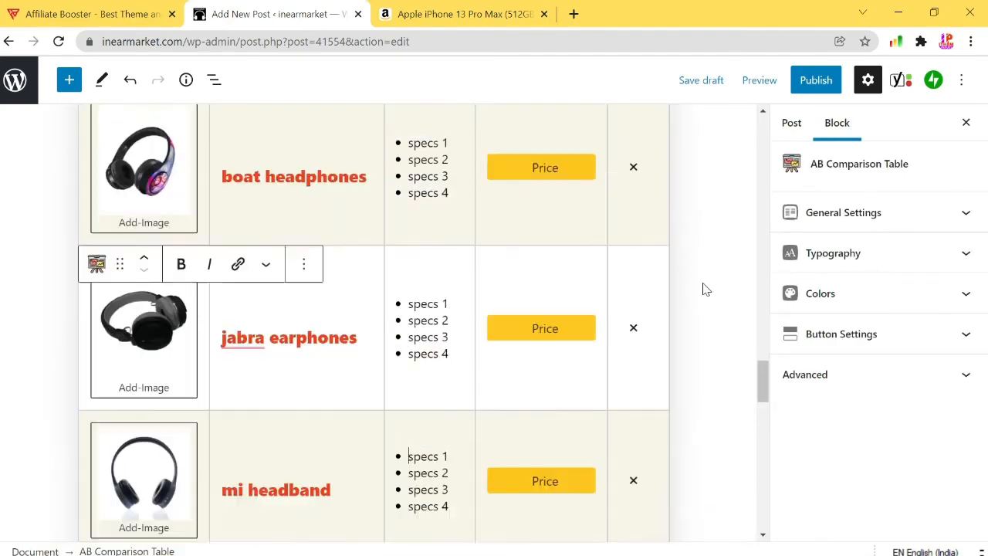
pyautogui.click(577, 294)
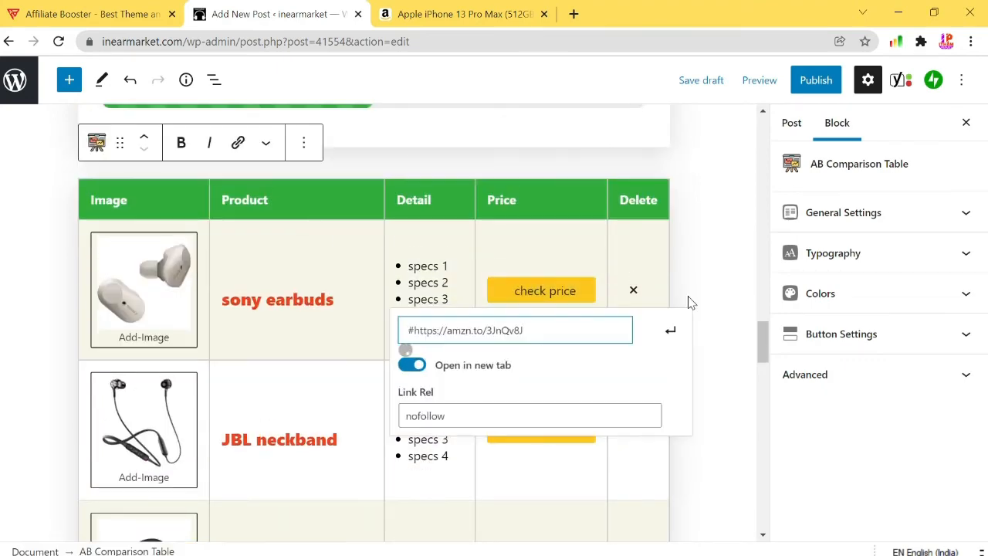
pyautogui.click(699, 260)
pyautogui.scroll(4, 701, 255)
pyautogui.scroll(-3, 701, 255)
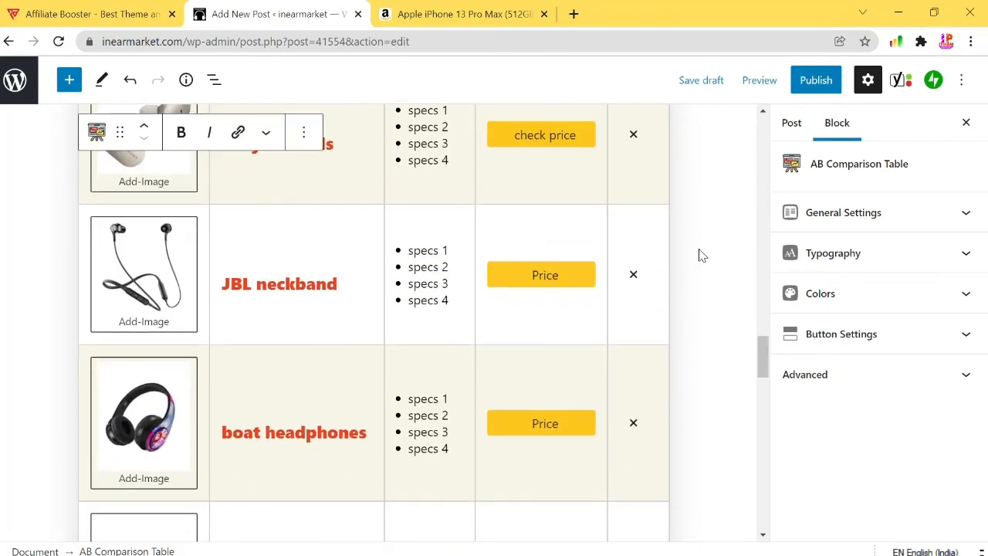
pyautogui.scroll(4, 700, 256)
pyautogui.scroll(-1, 701, 256)
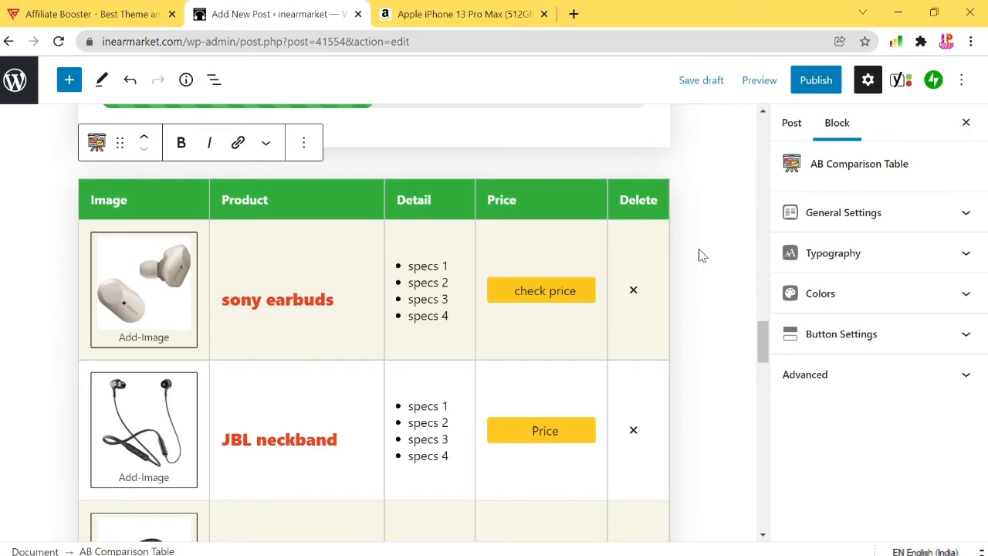
pyautogui.scroll(-9, 693, 285)
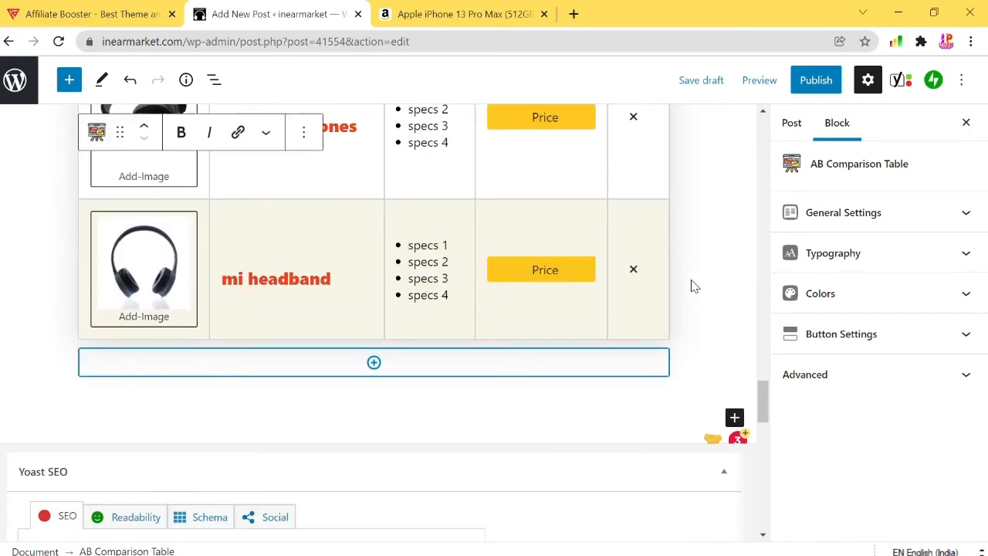
pyautogui.scroll(4, 694, 286)
pyautogui.scroll(4, 693, 286)
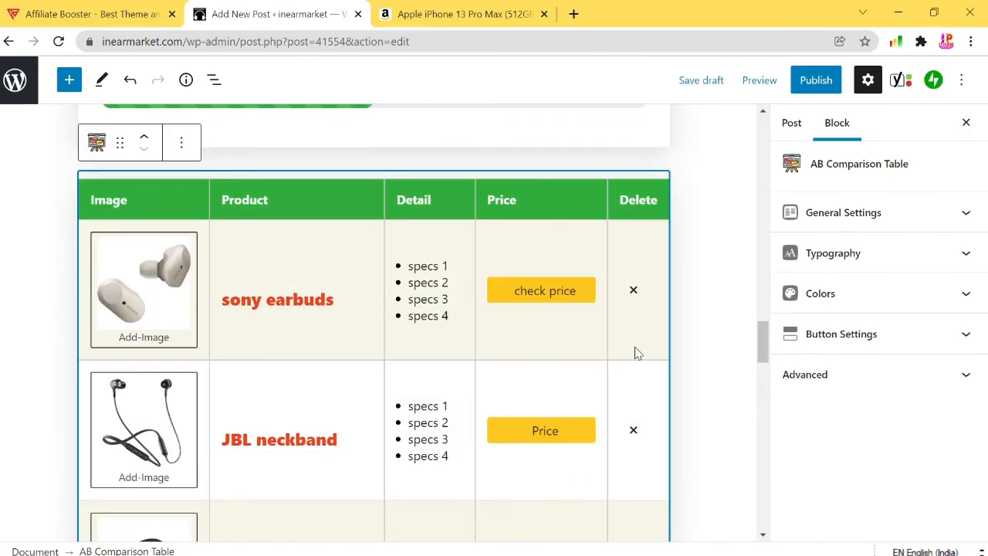
# Step: Hide column two in the comparison table's general settings and show it again
pyautogui.click(924, 206)
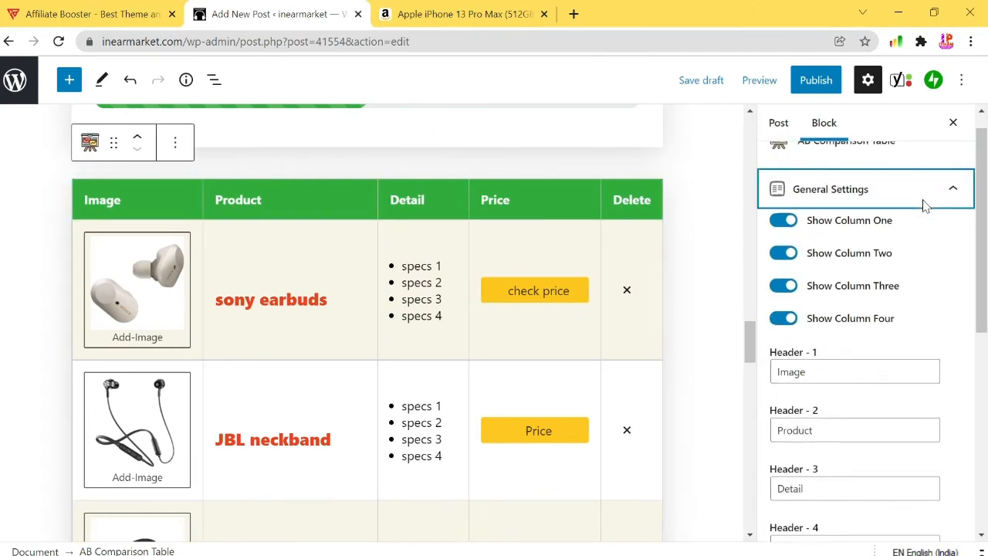
pyautogui.click(782, 270)
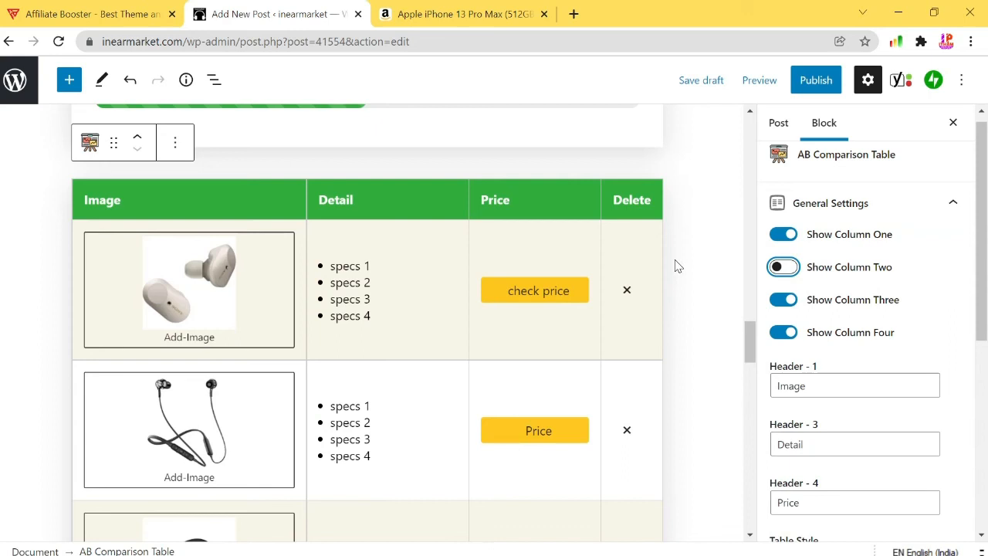
pyautogui.click(784, 266)
# Step: Rename the comparison table's first column header to "phoot" and the second to "Product name"
pyautogui.scroll(-1, 932, 317)
pyautogui.scroll(-2, 932, 316)
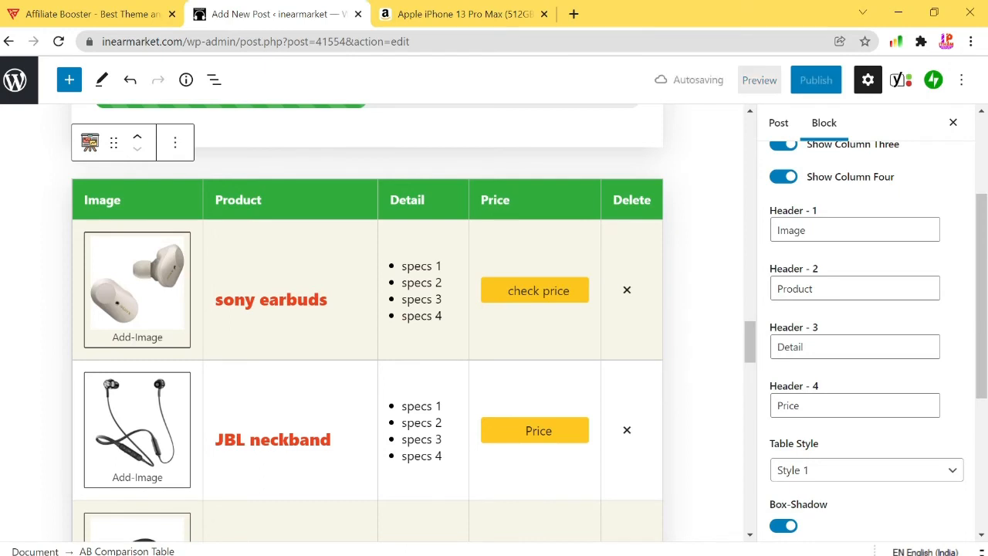
pyautogui.click(819, 230)
pyautogui.press('BackSpace')
pyautogui.press('BackSpace')
pyautogui.press('BackSpace')
pyautogui.press('BackSpace')
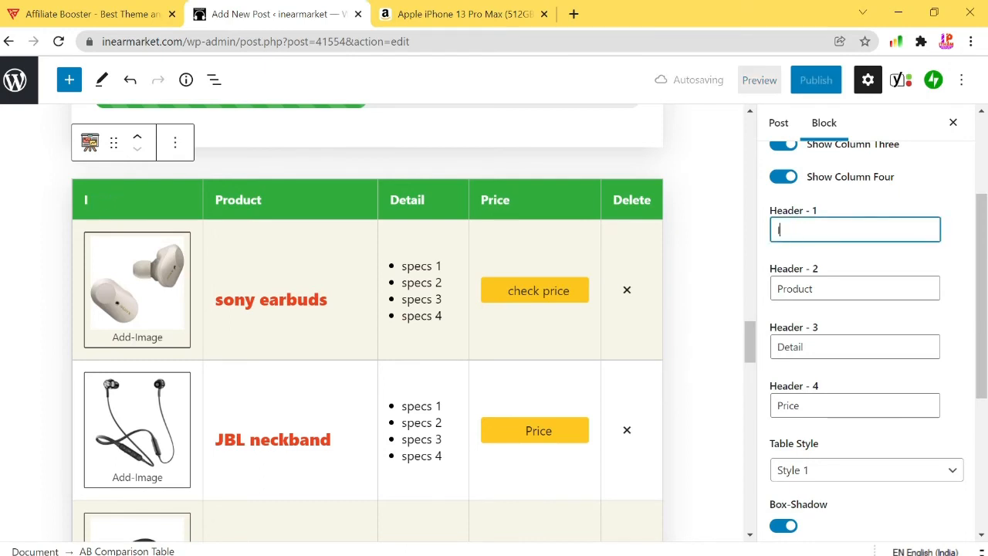
pyautogui.write('phoot')
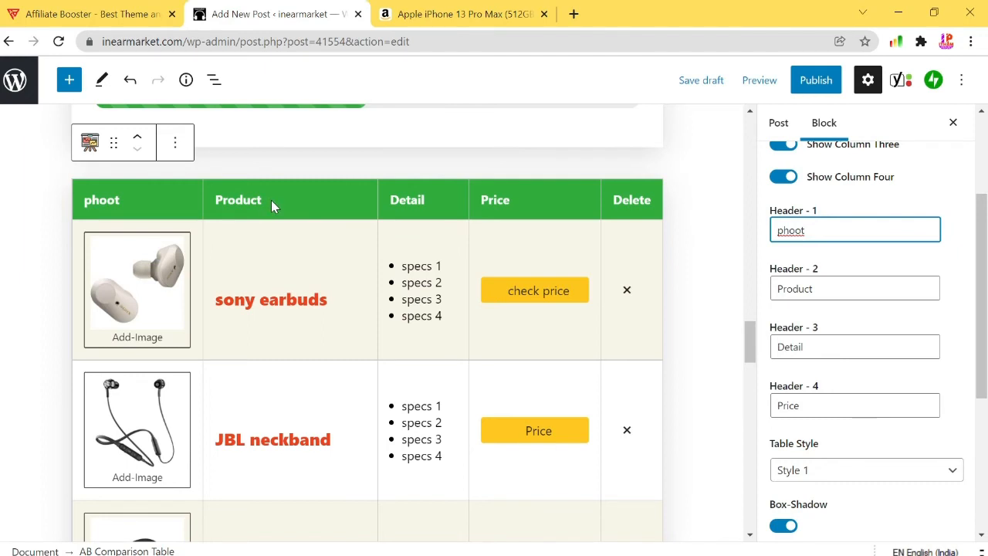
pyautogui.click(841, 290)
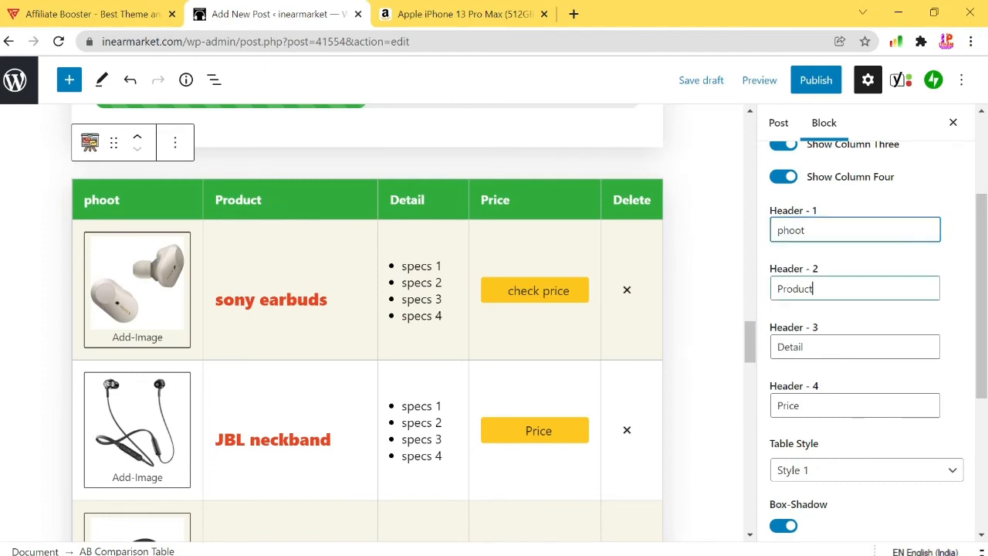
pyautogui.write('name')
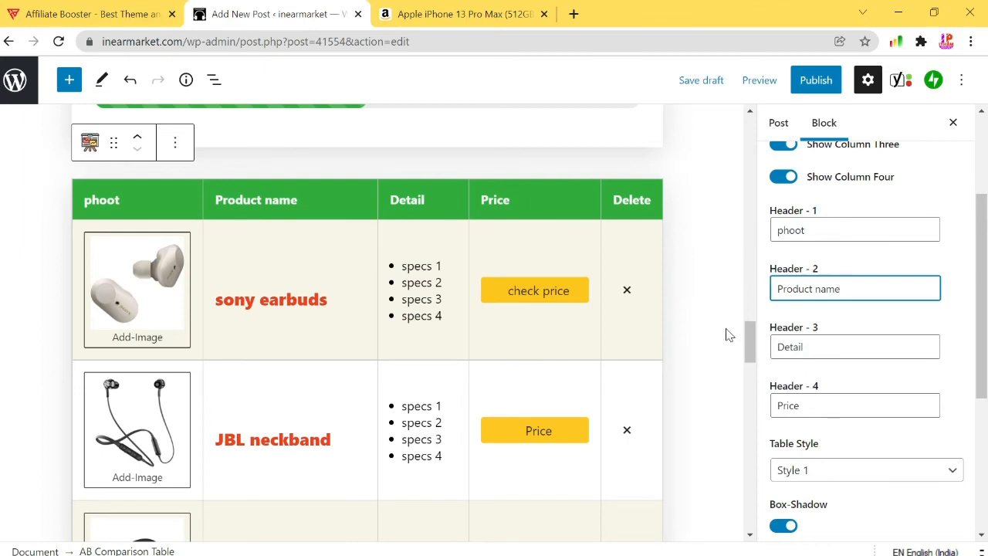
# Step: Rename the comparison table's third column header to "specs" and collapse the general settings
pyautogui.click(801, 346)
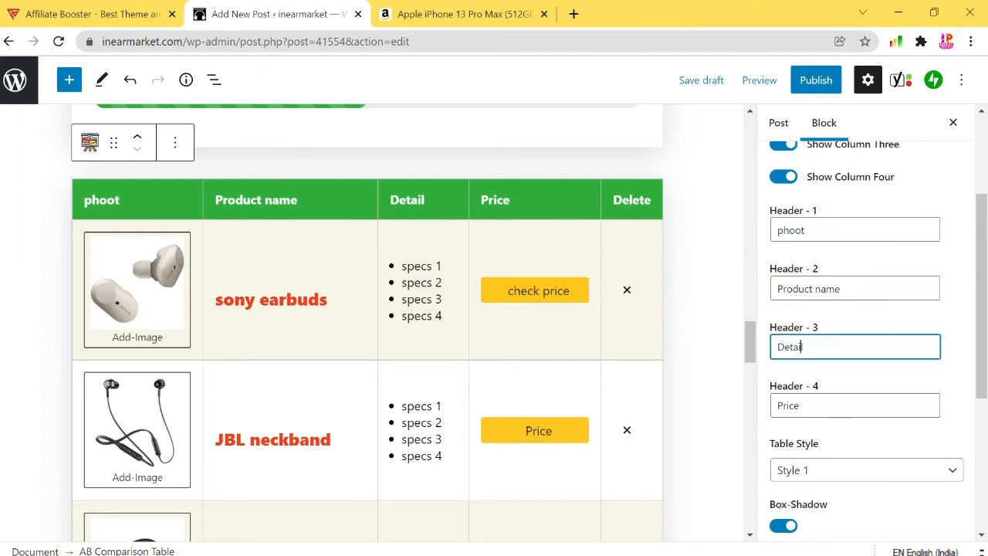
pyautogui.press('BackSpace')
pyautogui.press('BackSpace')
pyautogui.press('BackSpace')
pyautogui.write('specs')
pyautogui.scroll(-3, 907, 337)
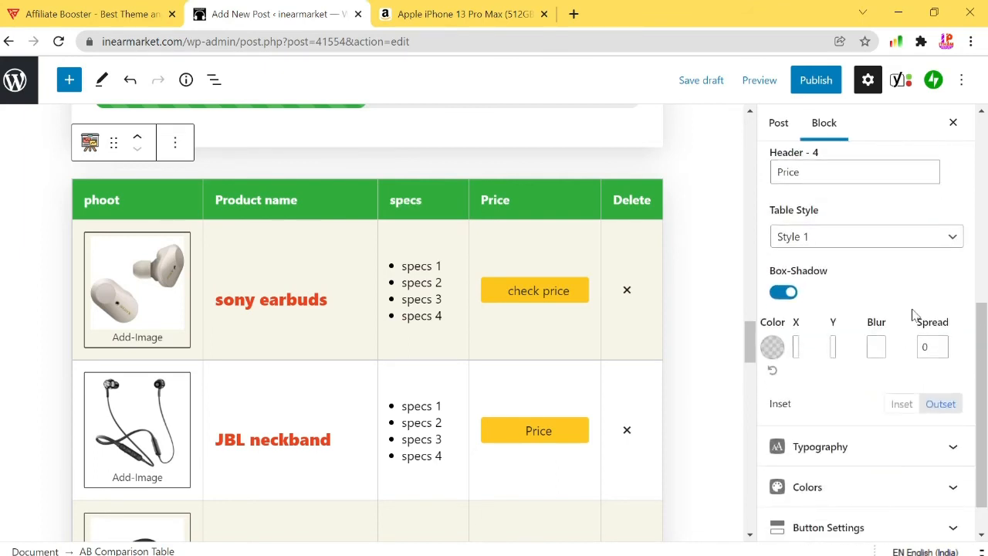
pyautogui.scroll(5, 949, 263)
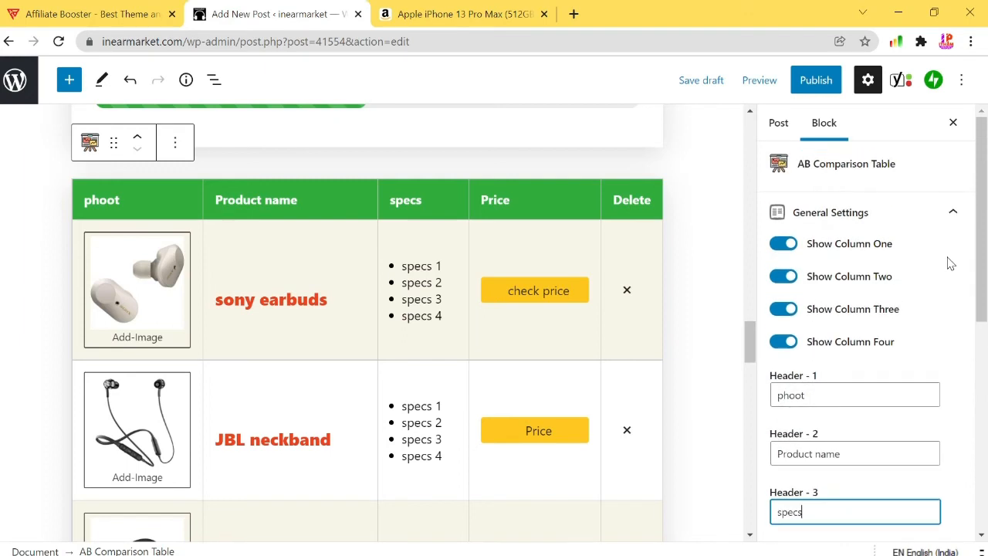
pyautogui.click(957, 219)
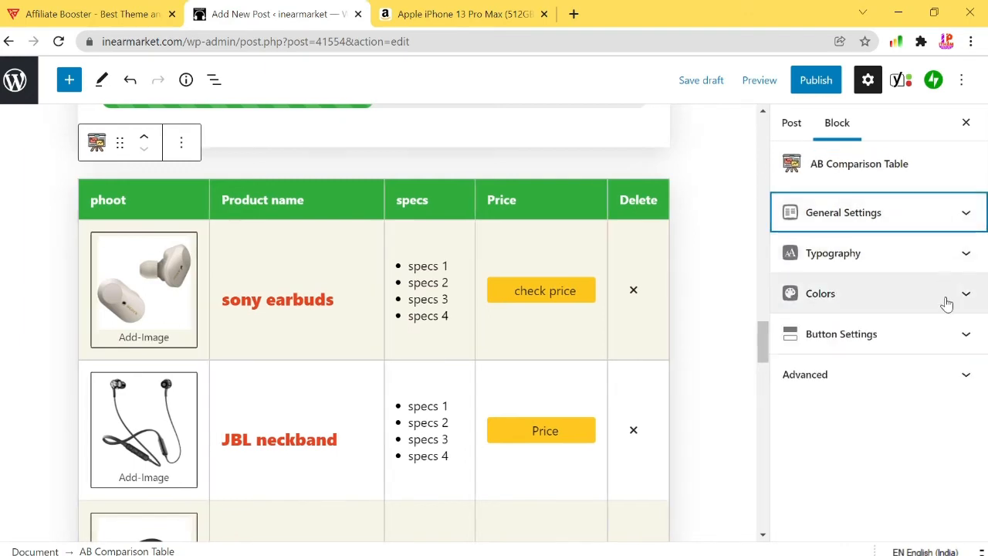
# Step: Try blue as the comparison table's content text color, and settle on the near-black #181717
pyautogui.click(943, 297)
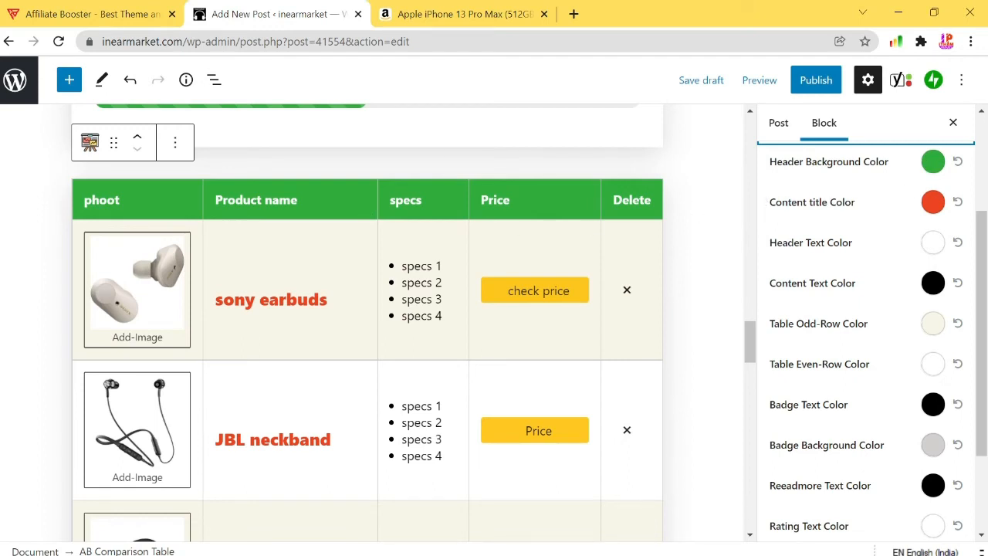
pyautogui.click(269, 299)
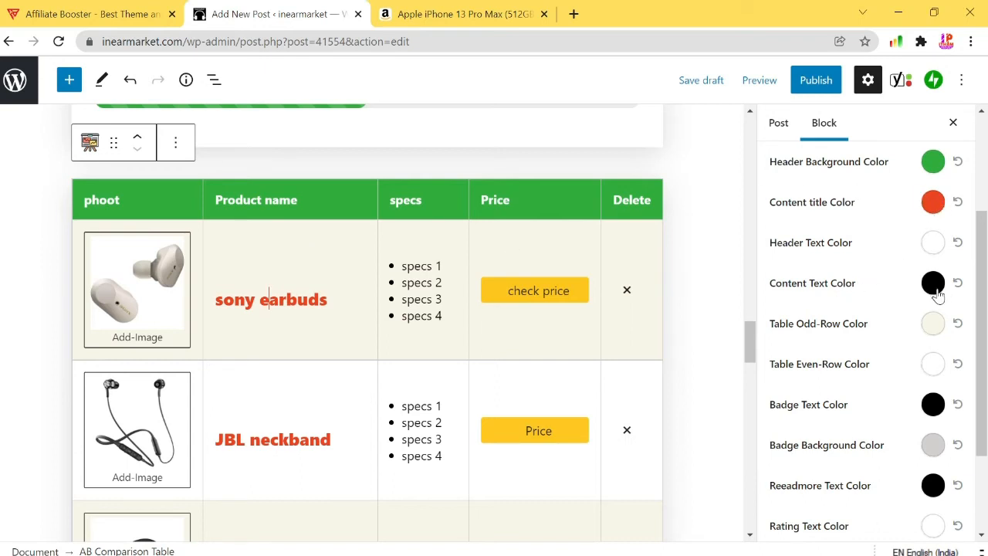
pyautogui.click(531, 300)
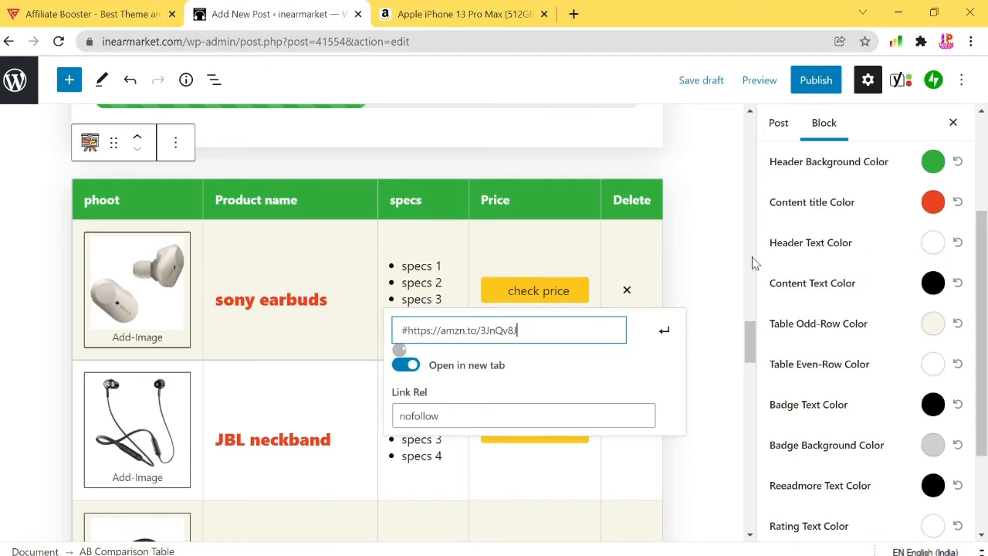
pyautogui.click(668, 344)
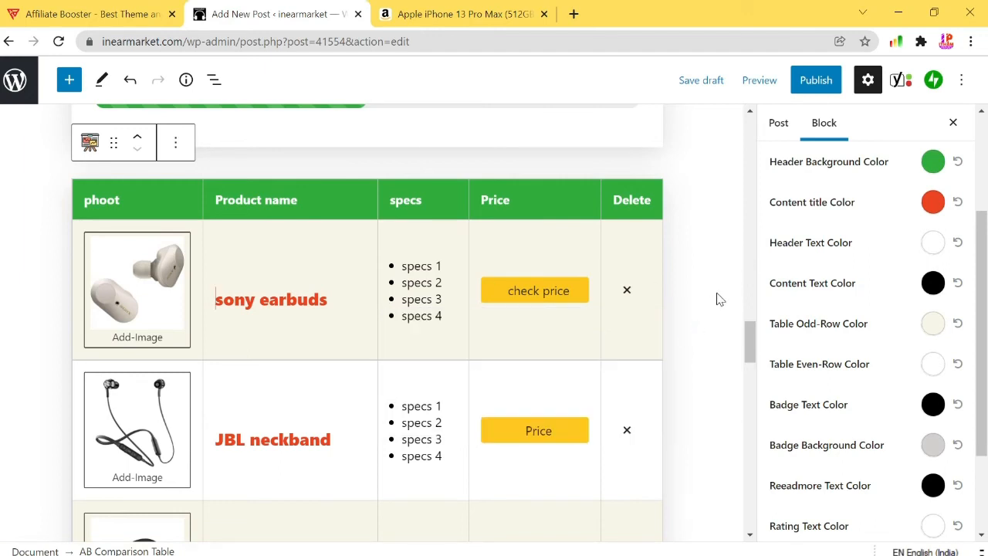
pyautogui.click(935, 293)
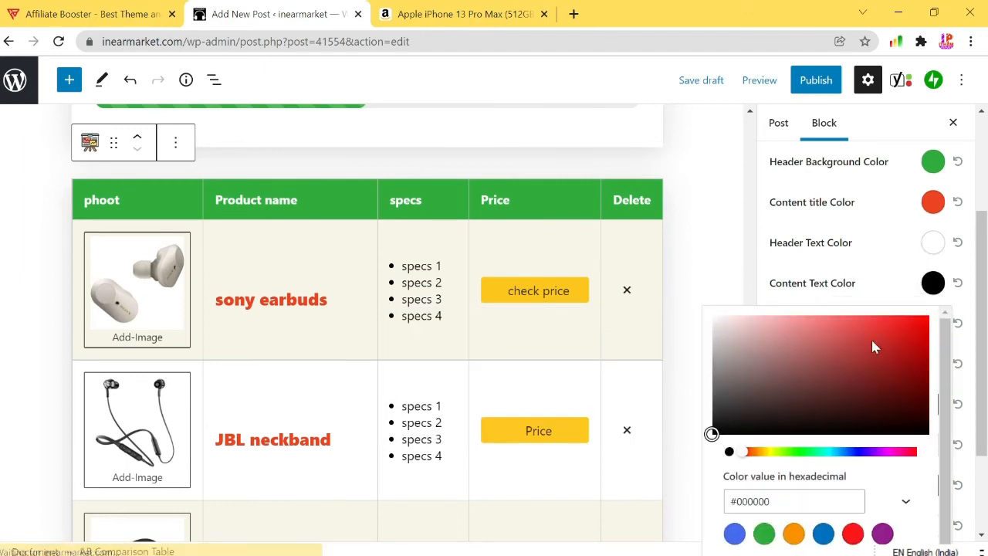
pyautogui.click(735, 534)
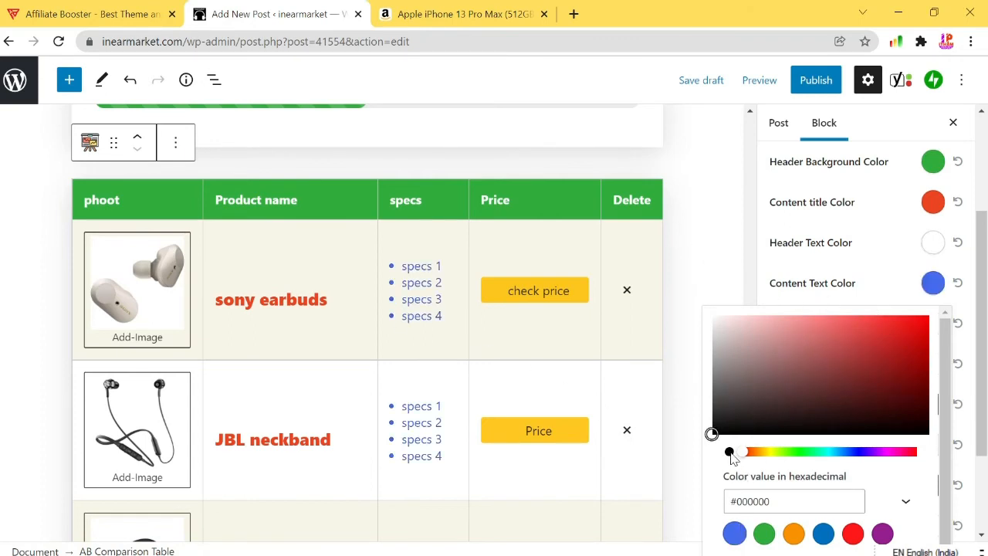
pyautogui.click(723, 424)
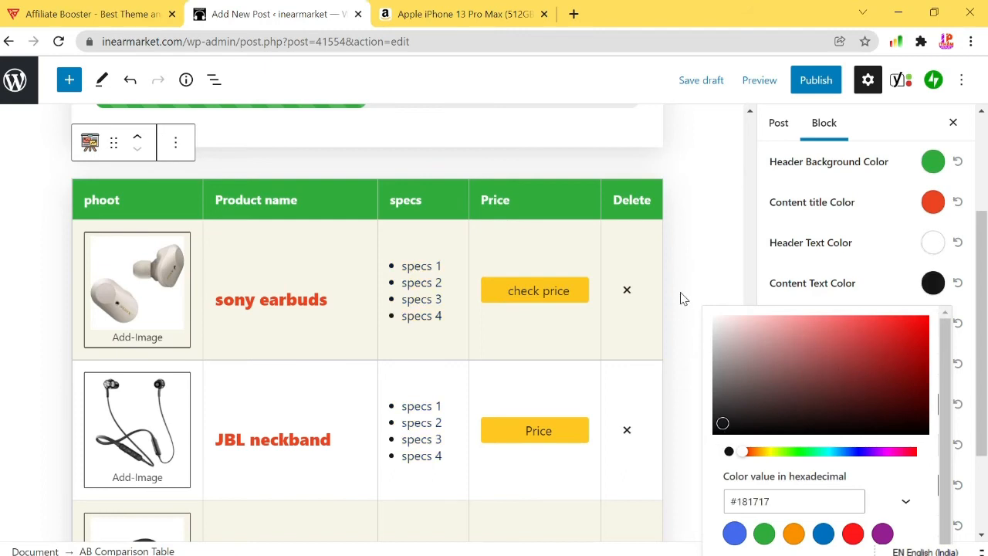
pyautogui.click(716, 278)
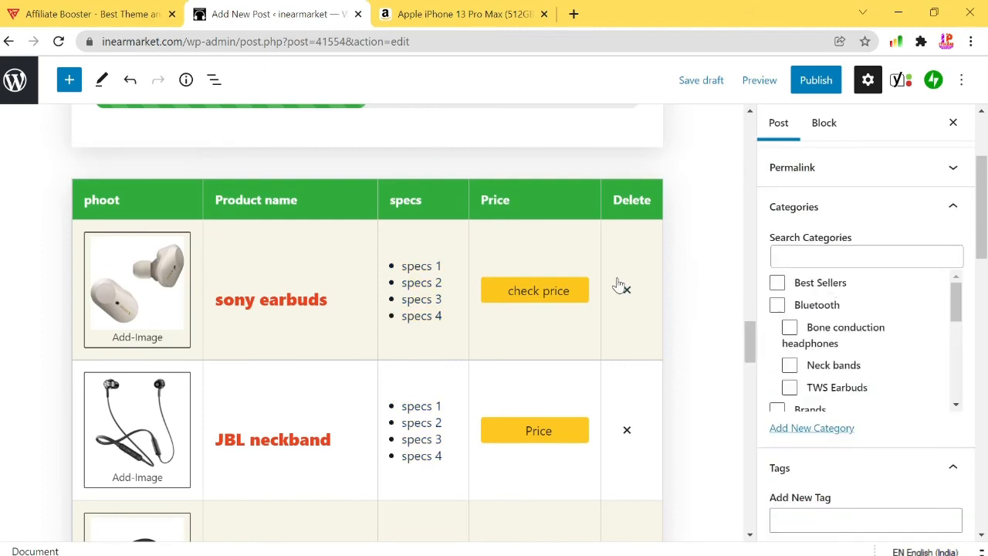
pyautogui.click(586, 227)
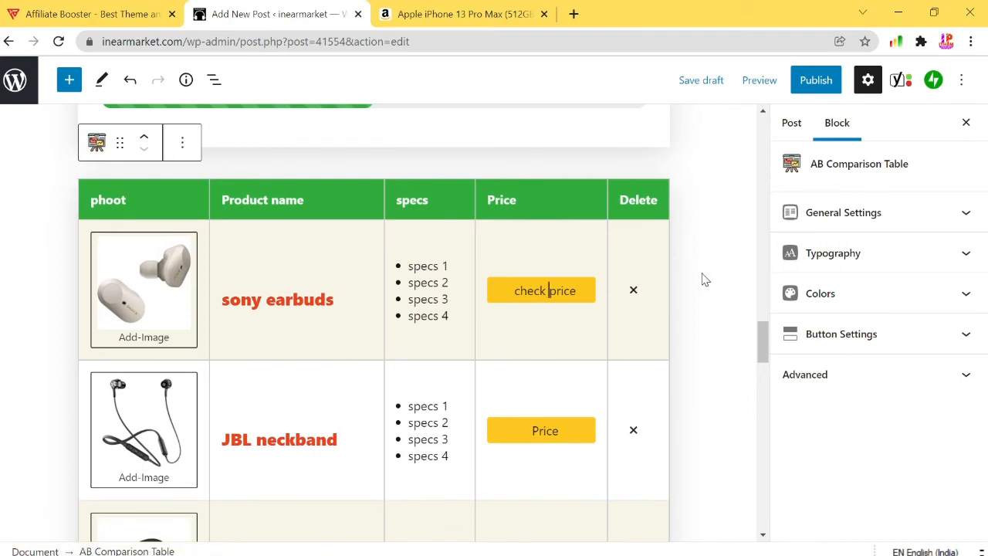
# Step: Insert an AB Single Product block between the Specifications block and the "pros and cons" heading
pyautogui.scroll(15, 705, 279)
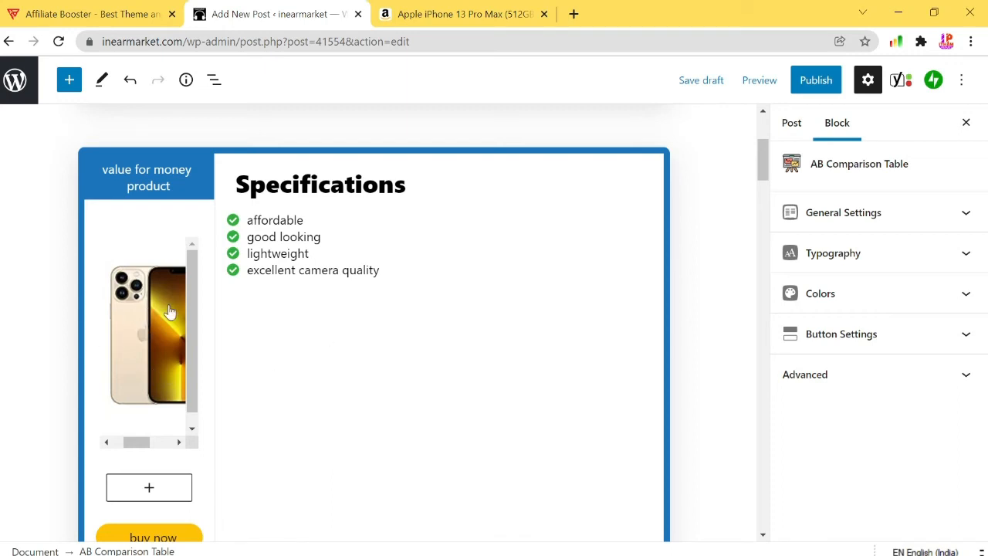
pyautogui.click(489, 322)
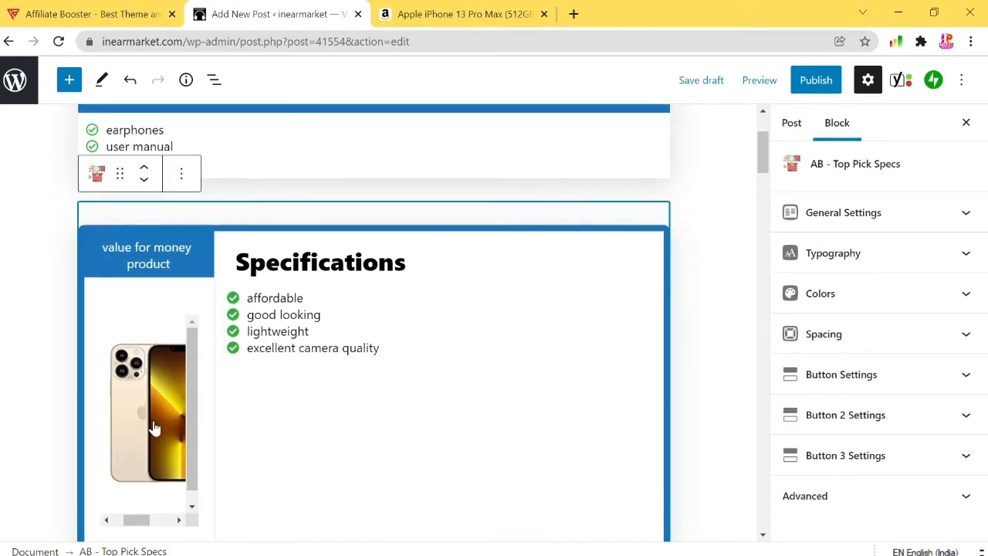
pyautogui.scroll(-2, 434, 444)
pyautogui.scroll(-1, 437, 449)
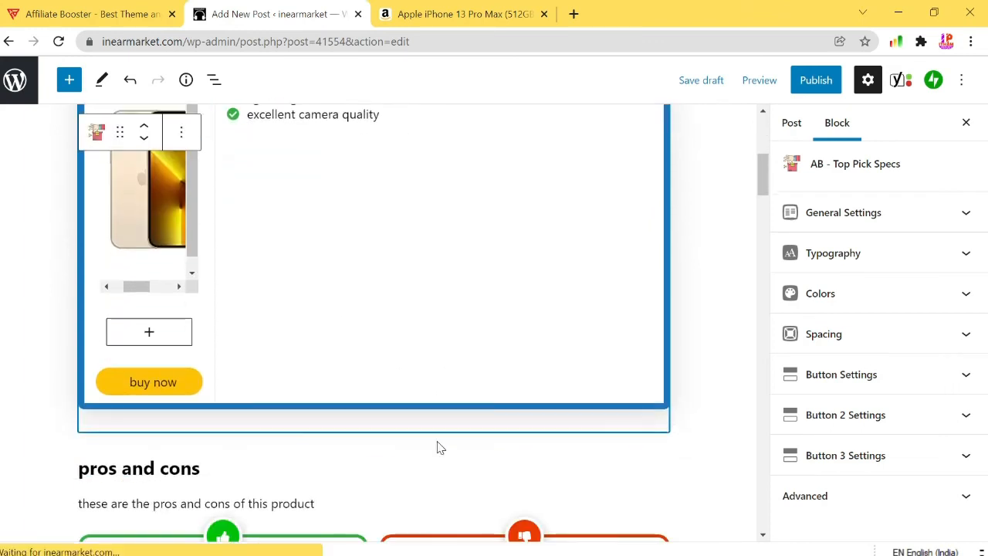
pyautogui.moveTo(440, 458)
pyautogui.click(374, 445)
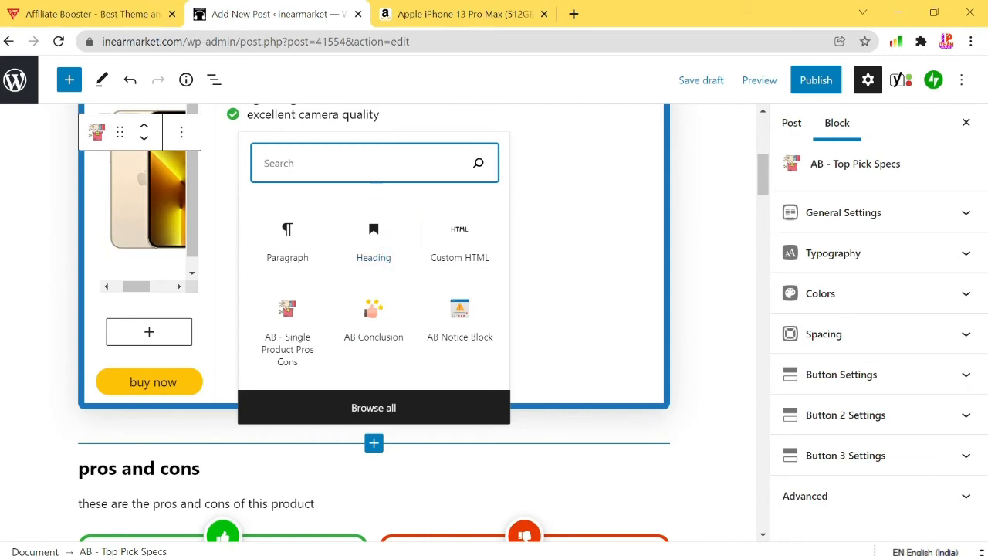
pyautogui.write('single')
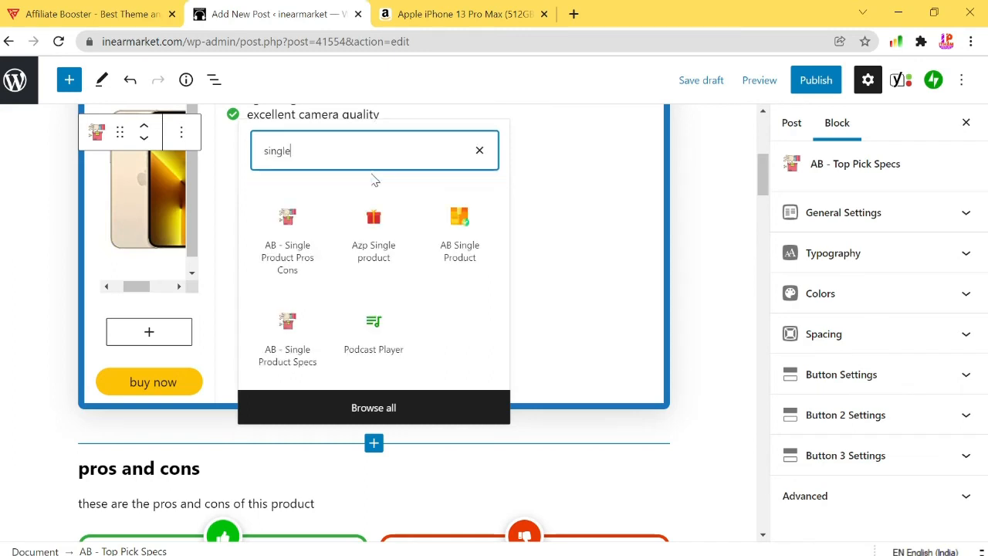
pyautogui.click(459, 230)
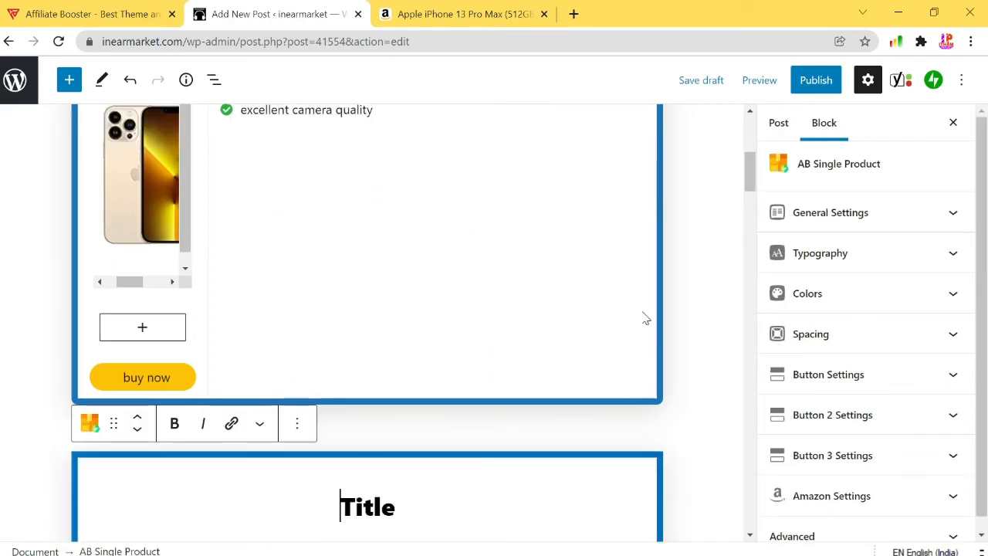
# Step: Add the Sony earbuds picture Pi7compressedsonywf1000xm3.jpg from the media library as the single product block's image
pyautogui.scroll(5, 322, 267)
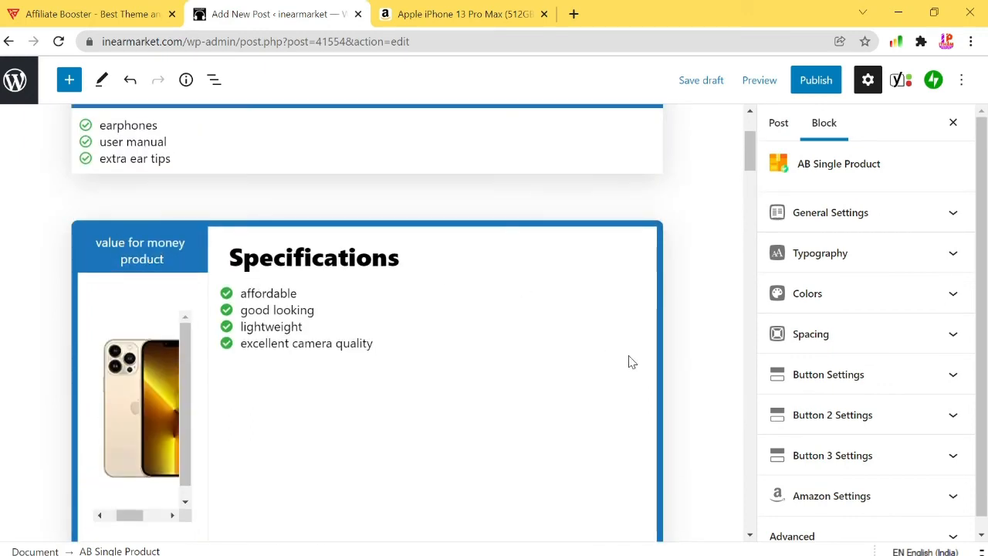
pyautogui.scroll(-6, 629, 359)
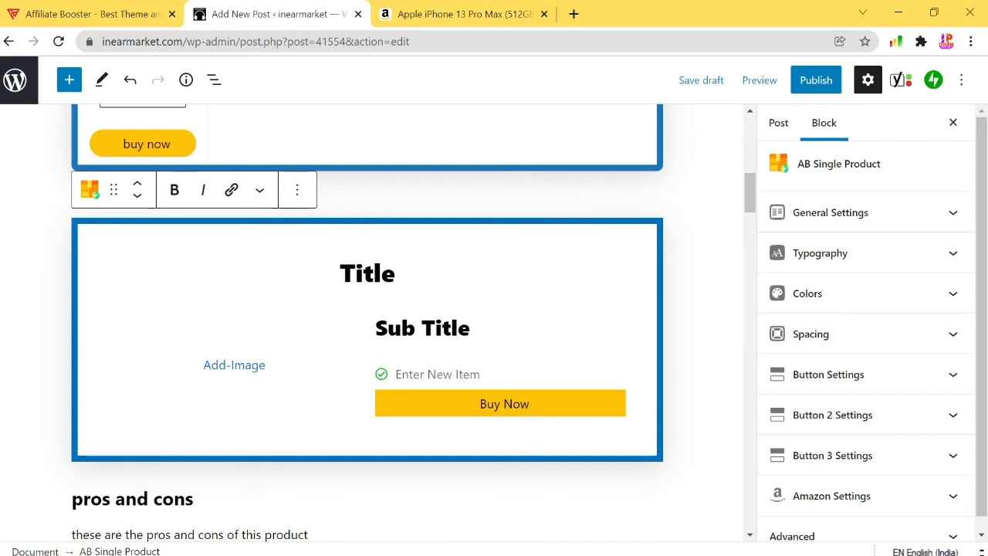
pyautogui.click(256, 369)
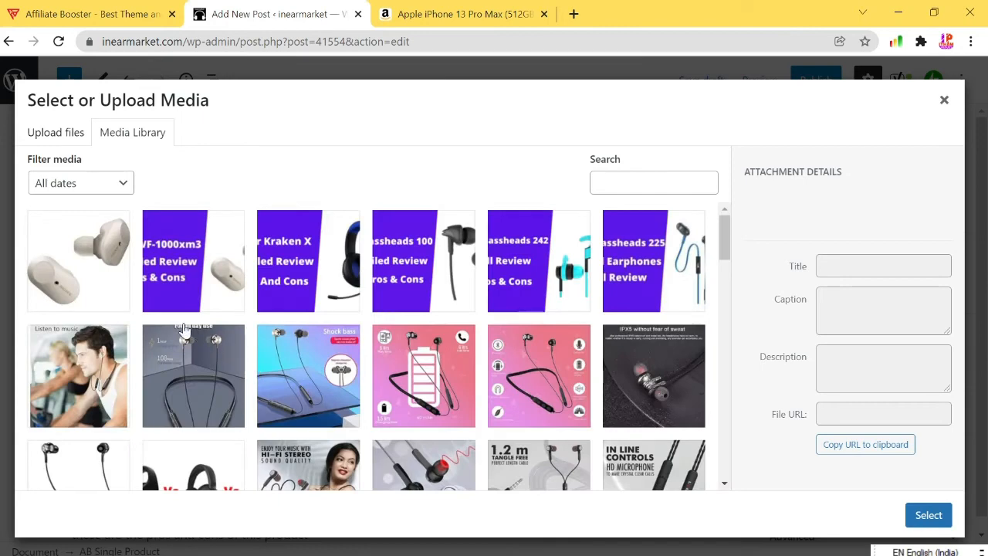
pyautogui.click(97, 264)
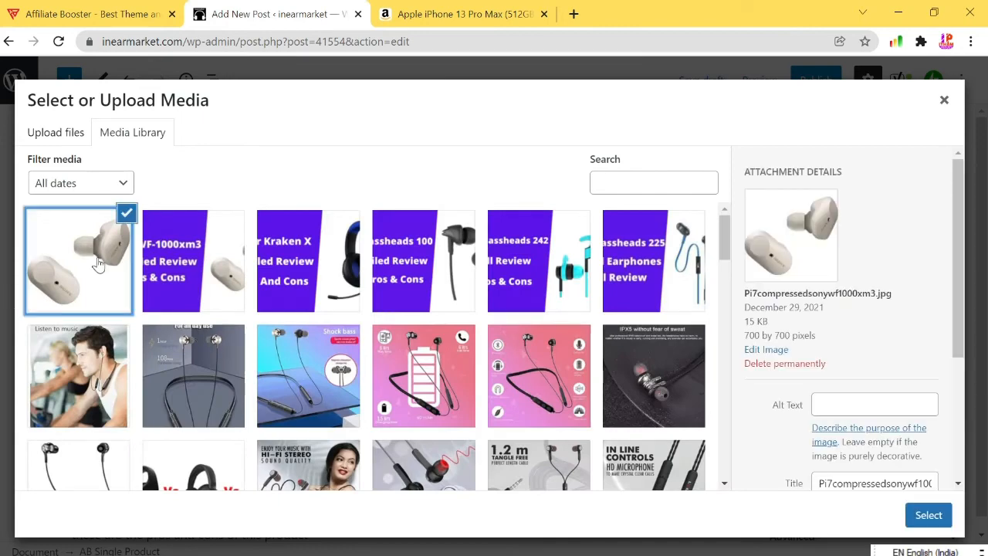
pyautogui.click(914, 513)
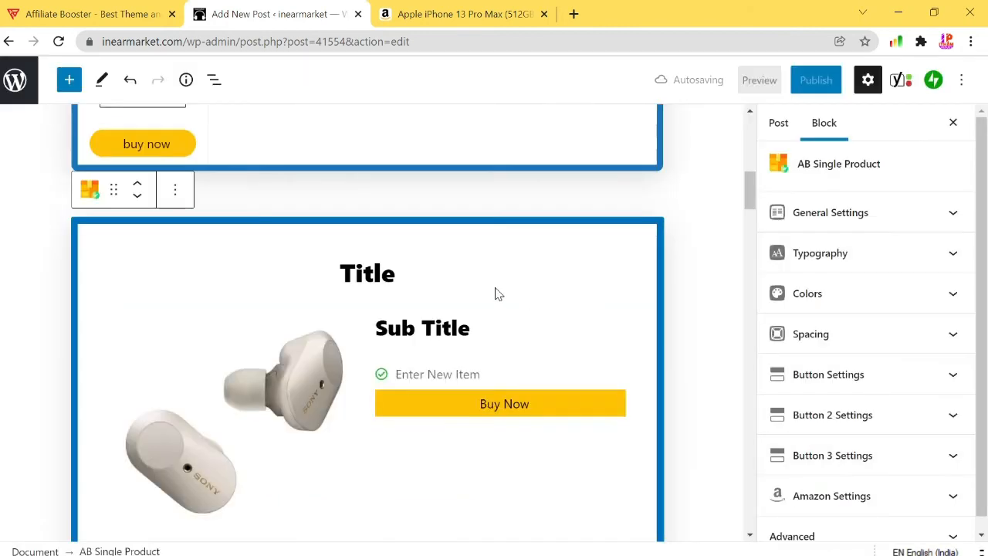
pyautogui.scroll(-1, 279, 413)
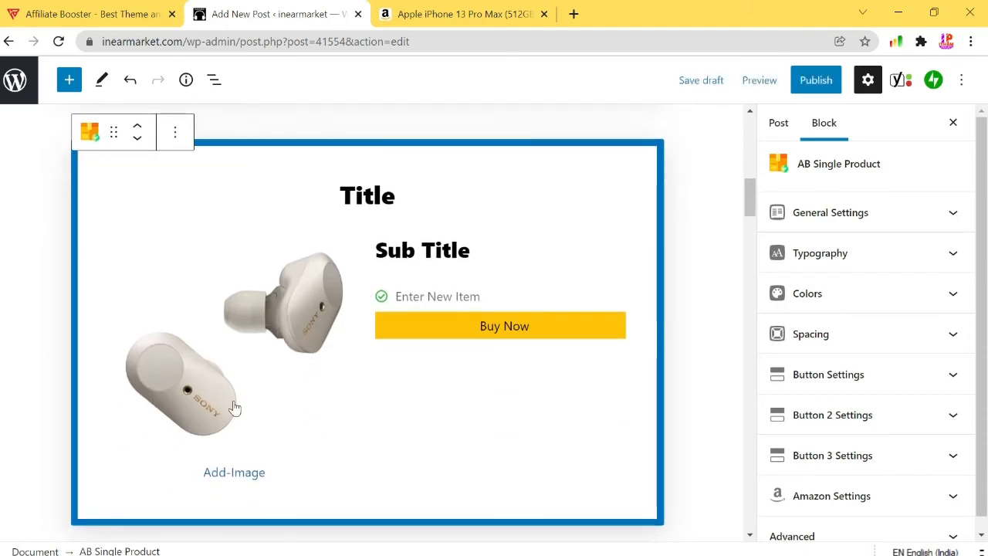
pyautogui.click(535, 416)
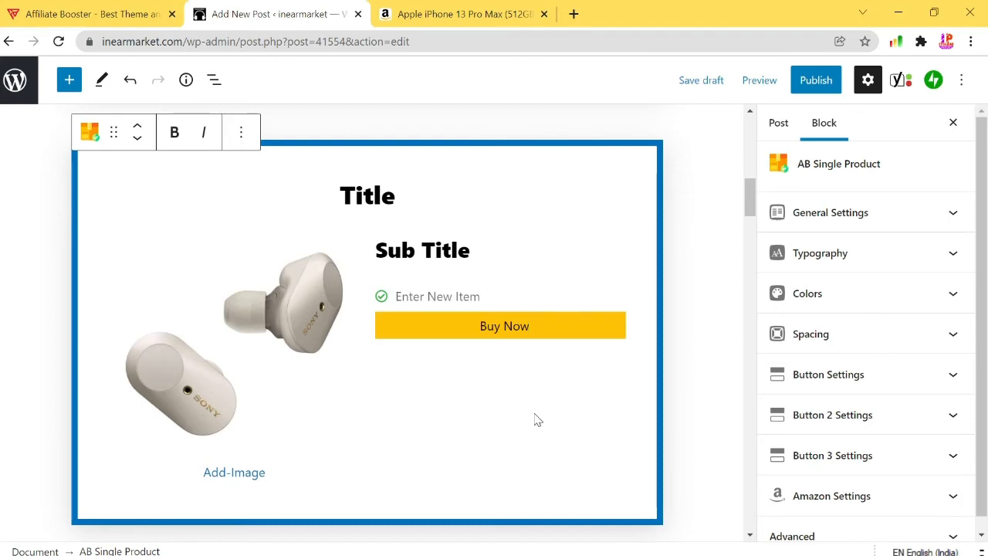
# Step: Switch to the Amazon page and copy the image address of the enlarged gold iPhone 13 Pro Max photo
pyautogui.click(474, 9)
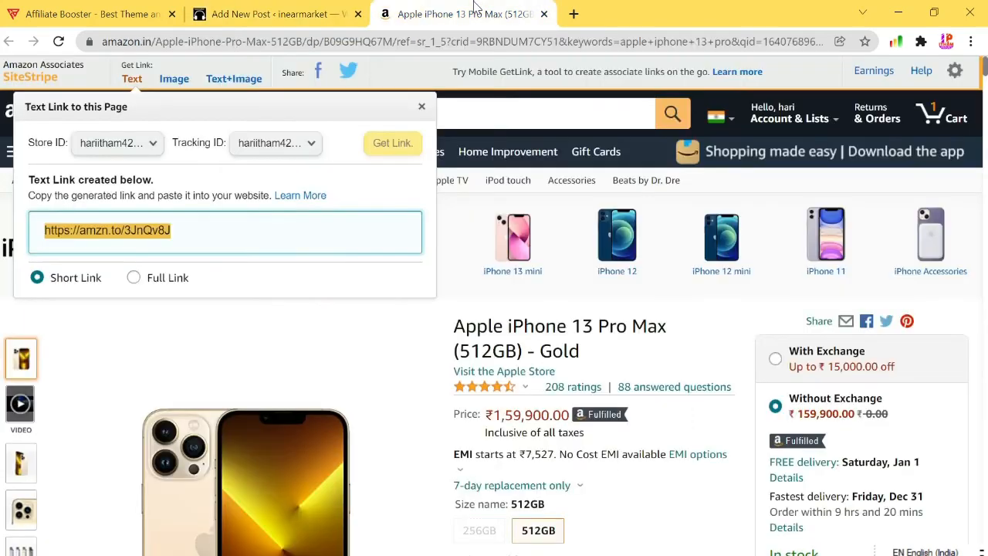
pyautogui.click(315, 422)
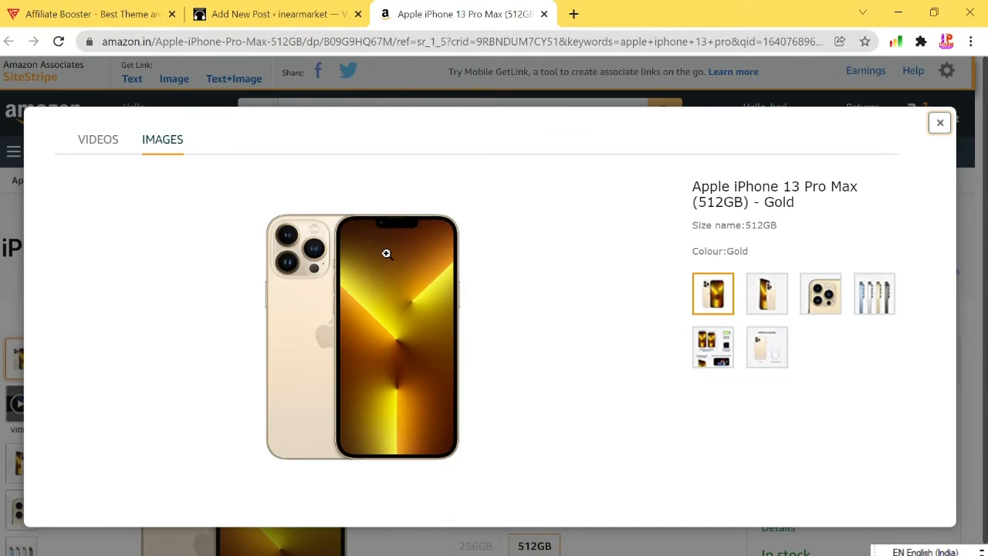
pyautogui.rightClick(388, 257)
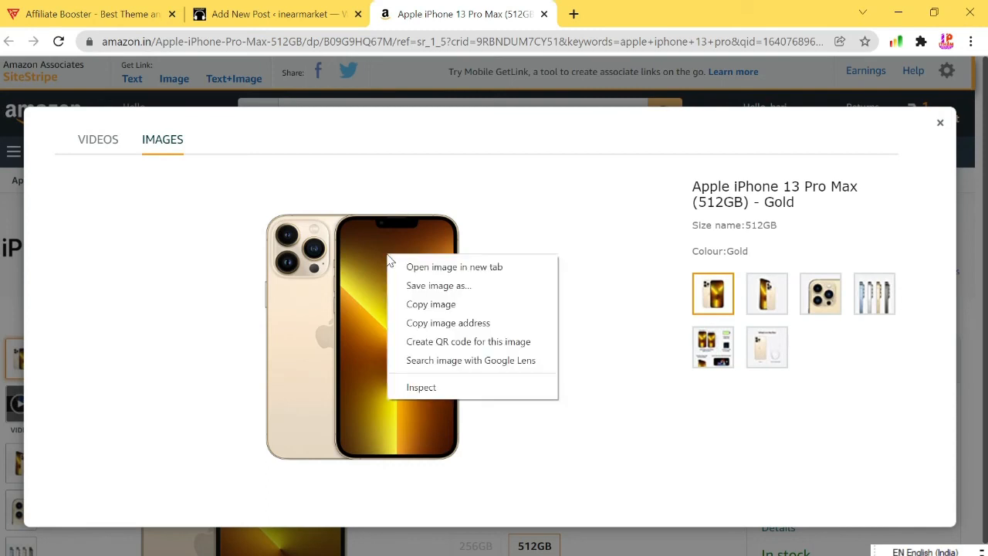
pyautogui.click(416, 322)
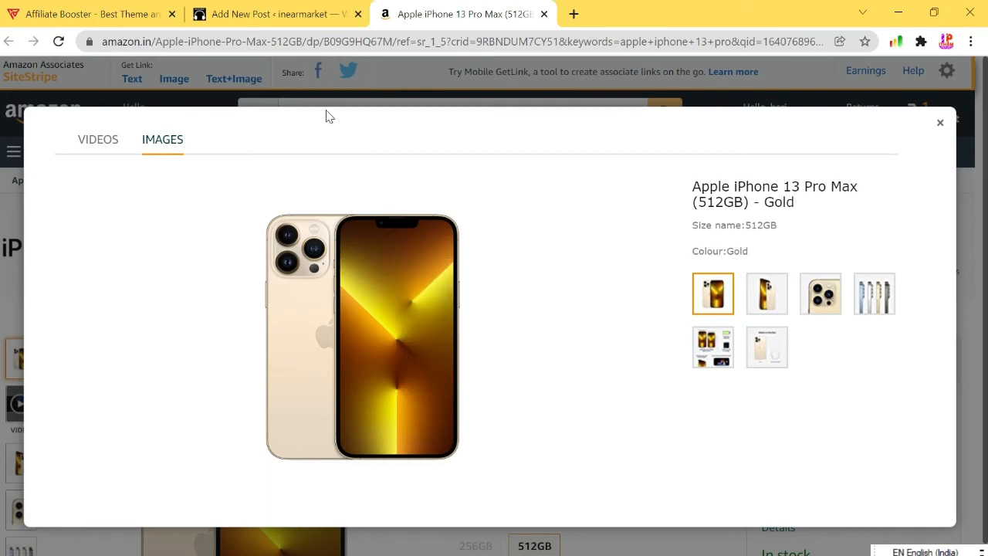
# Step: Back in the post editor, enable the single product block's external image and paste the copied iPhone image address as its source
pyautogui.click(273, 16)
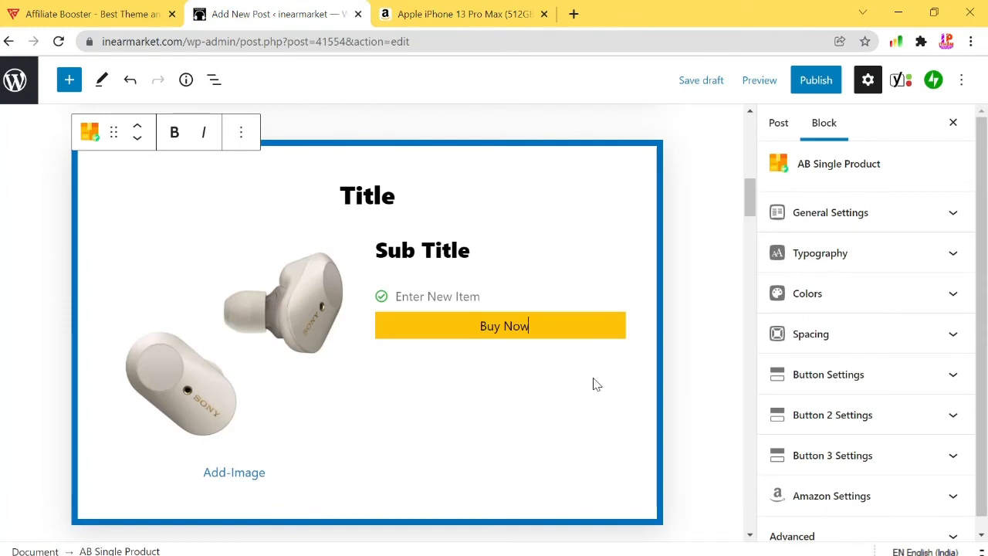
pyautogui.click(871, 213)
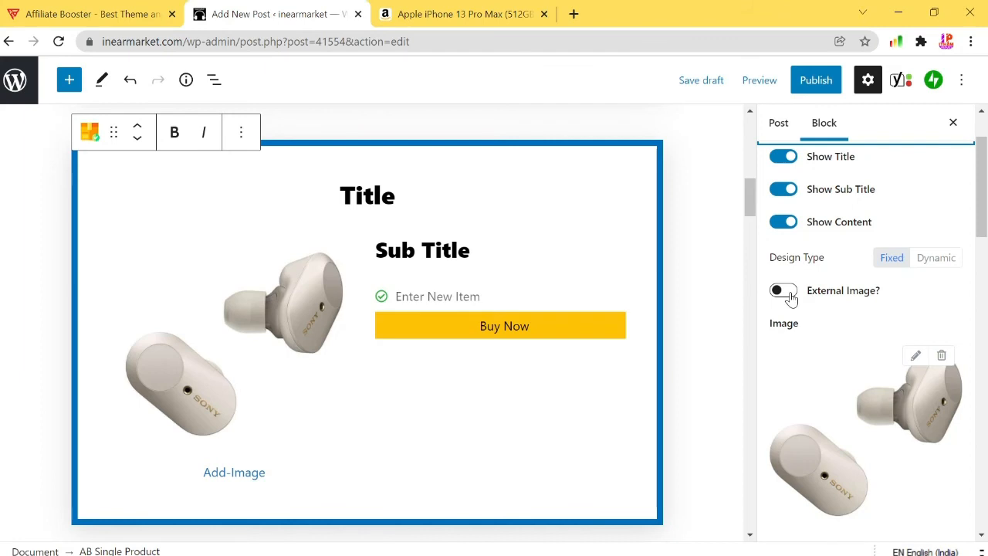
pyautogui.click(784, 291)
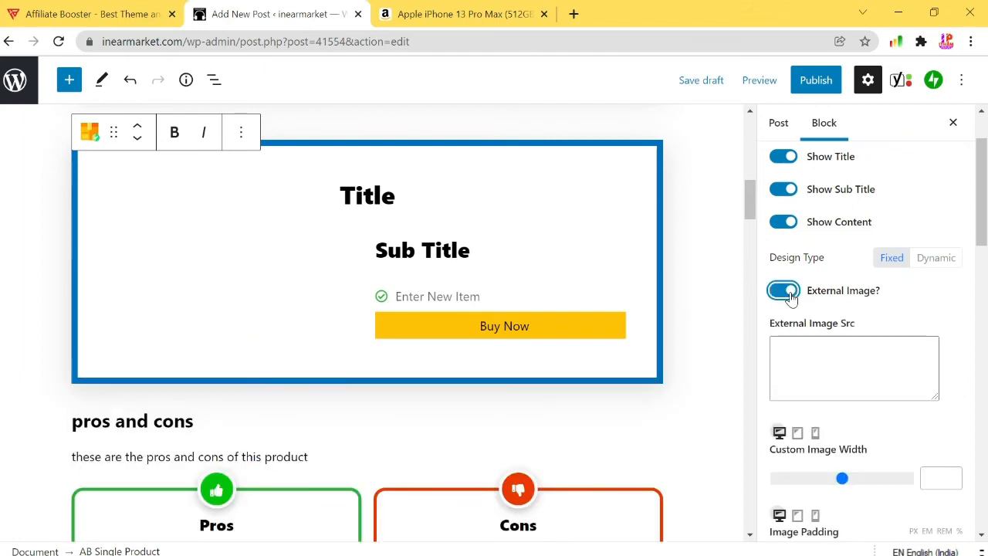
pyautogui.rightClick(802, 356)
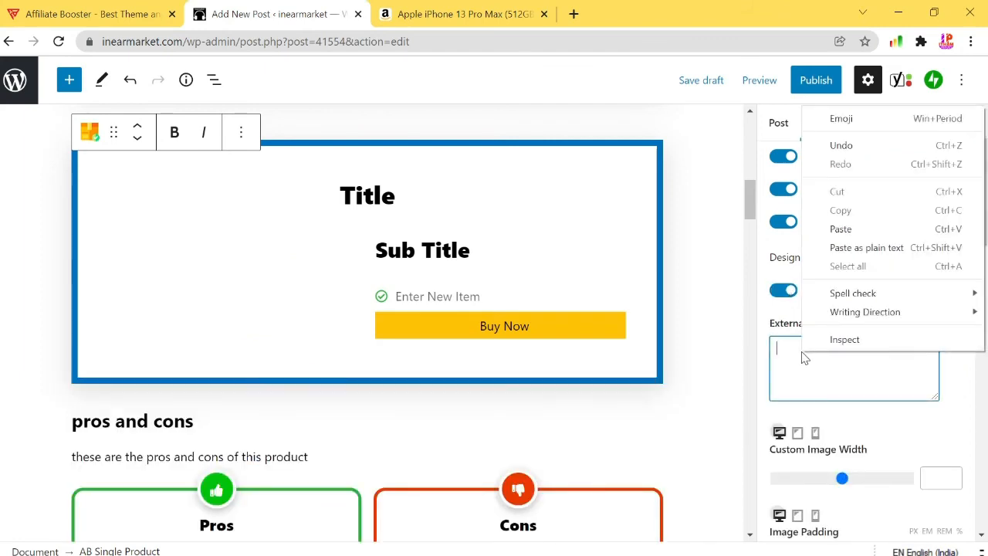
pyautogui.click(860, 229)
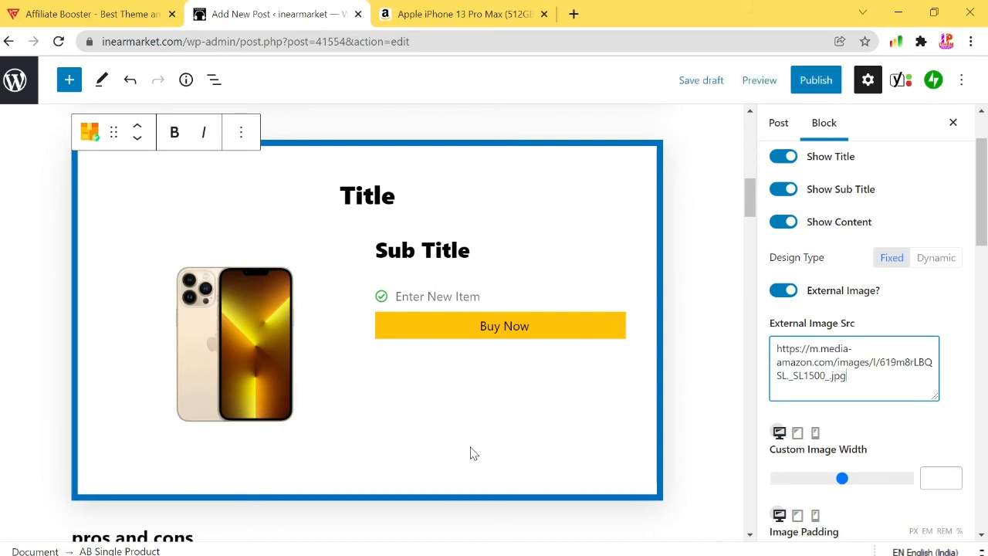
# Step: Look through the post's blocks, from the Specifications and single product blocks down to the rating block and headphone comparison table
pyautogui.scroll(10, 552, 436)
pyautogui.scroll(-3, 552, 436)
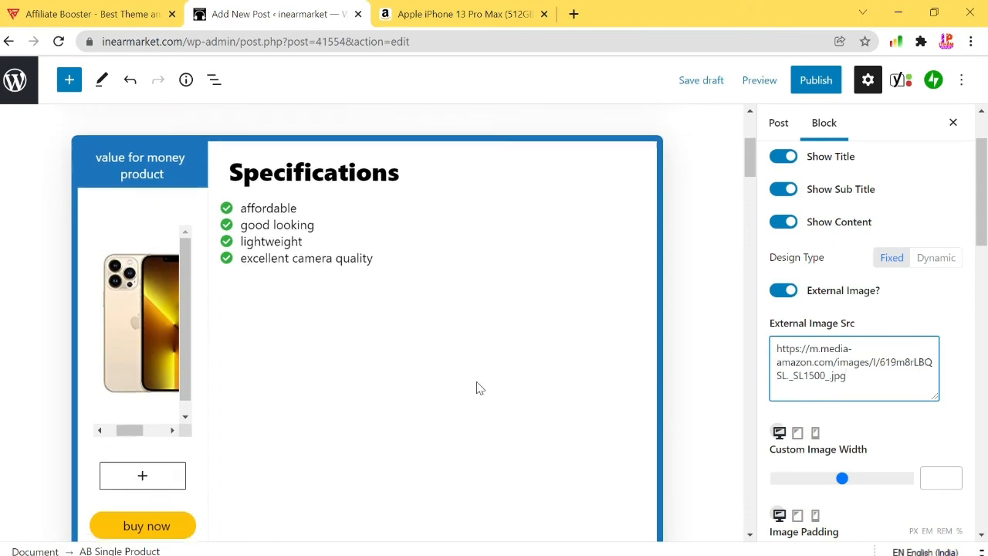
pyautogui.scroll(-5, 476, 389)
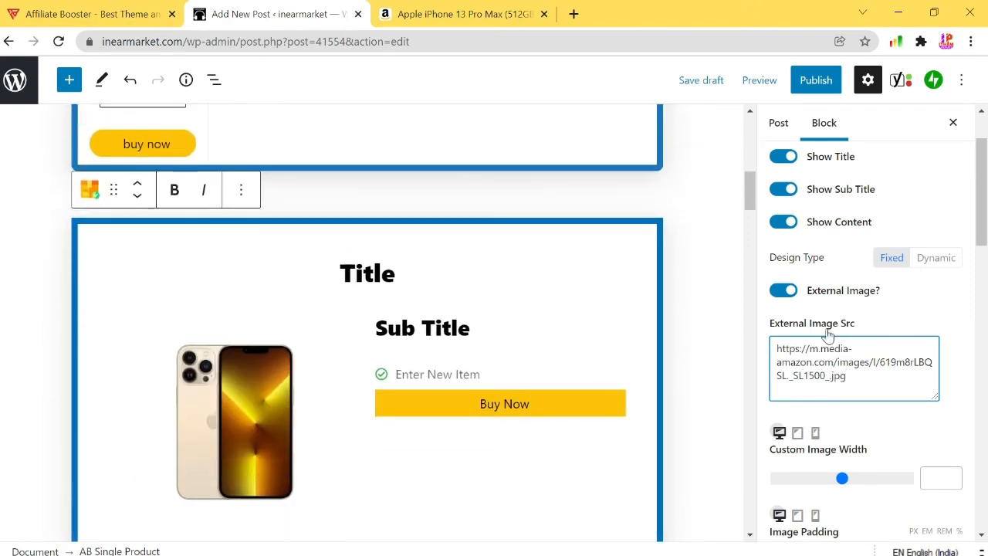
pyautogui.hotkey('ctrl', 'Tab')
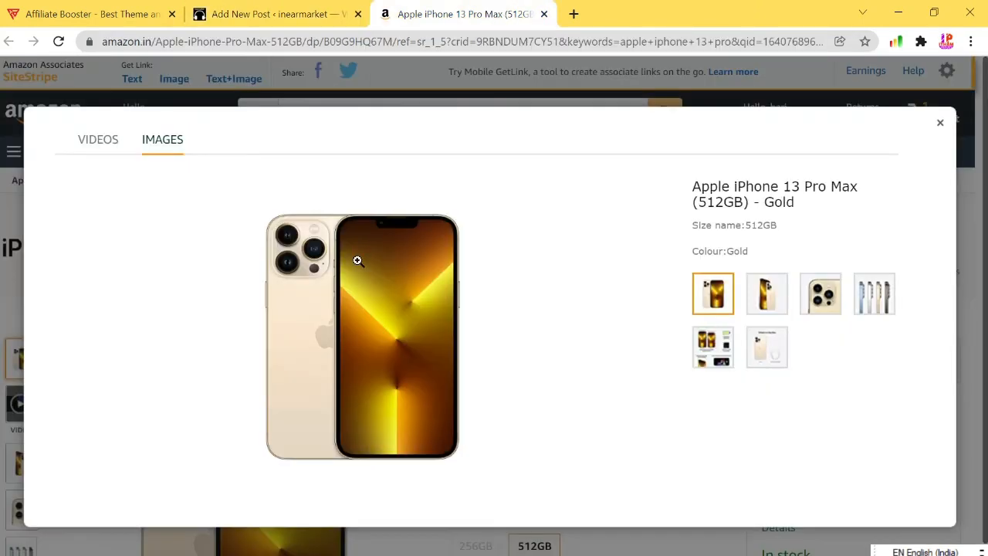
pyautogui.click(257, 7)
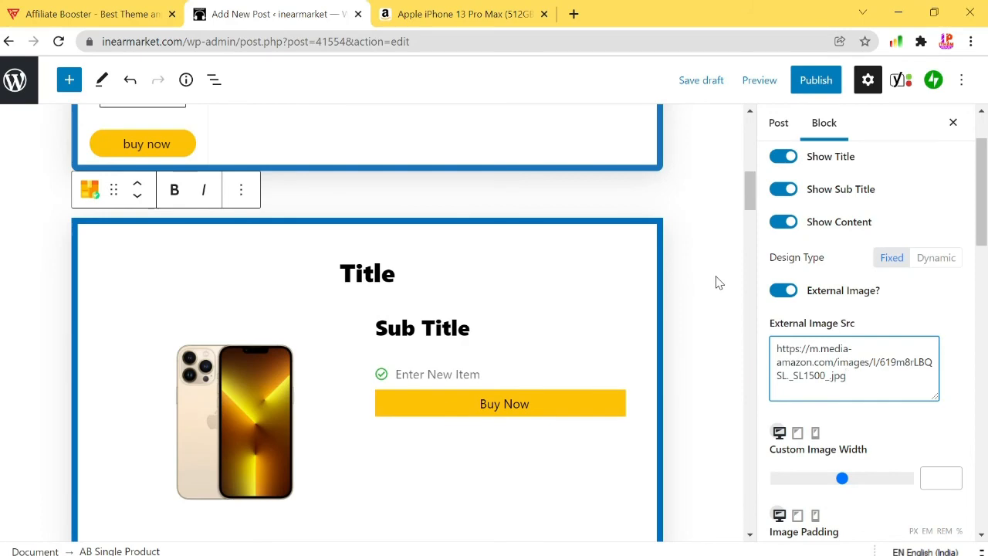
pyautogui.scroll(10, 717, 282)
pyautogui.scroll(-10, 716, 281)
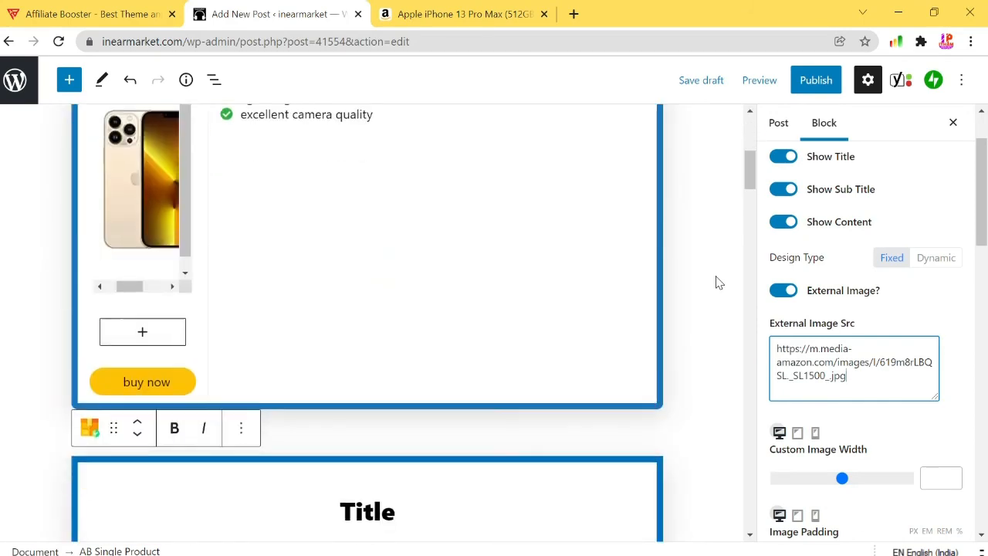
pyautogui.scroll(-15, 716, 282)
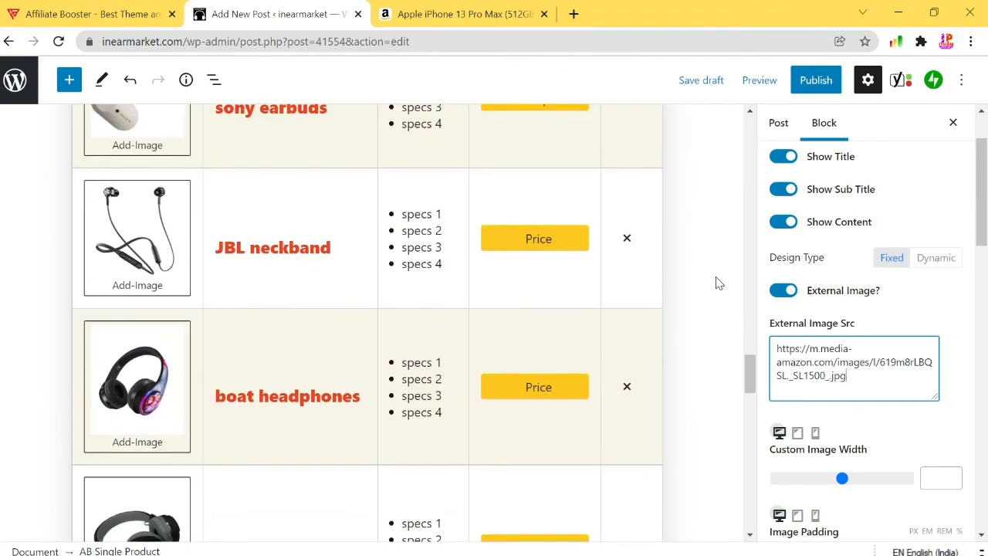
pyautogui.scroll(-6, 716, 282)
pyautogui.scroll(5, 716, 281)
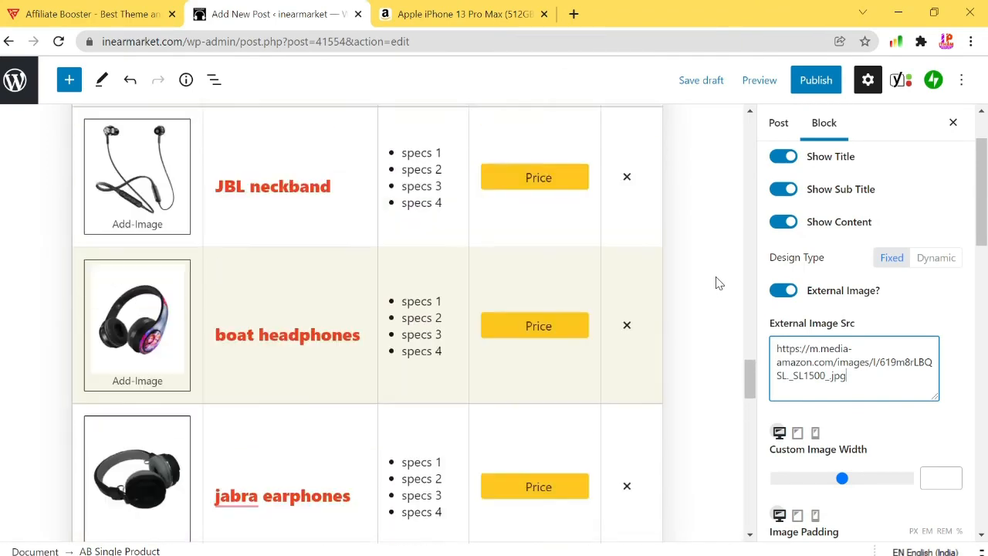
pyautogui.scroll(10, 716, 282)
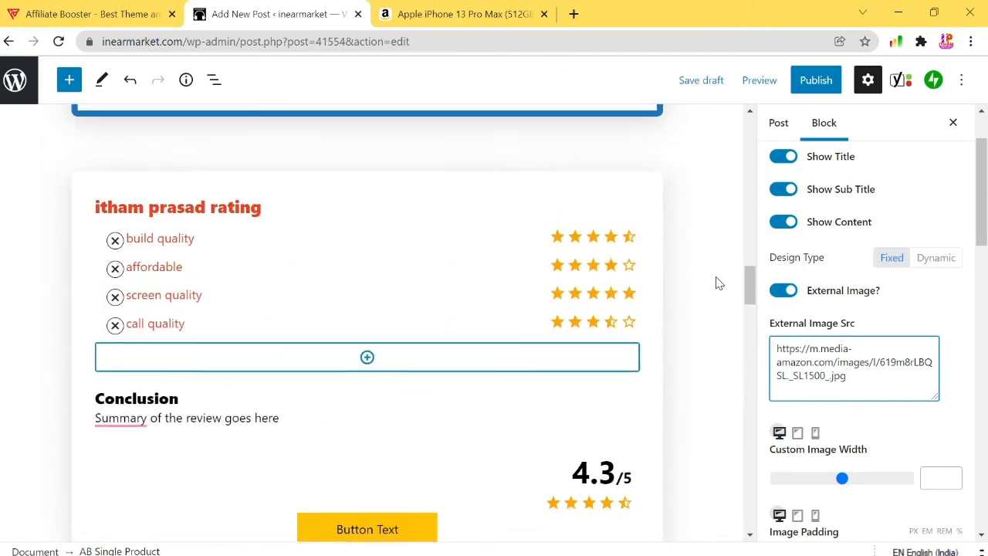
pyautogui.scroll(12, 717, 282)
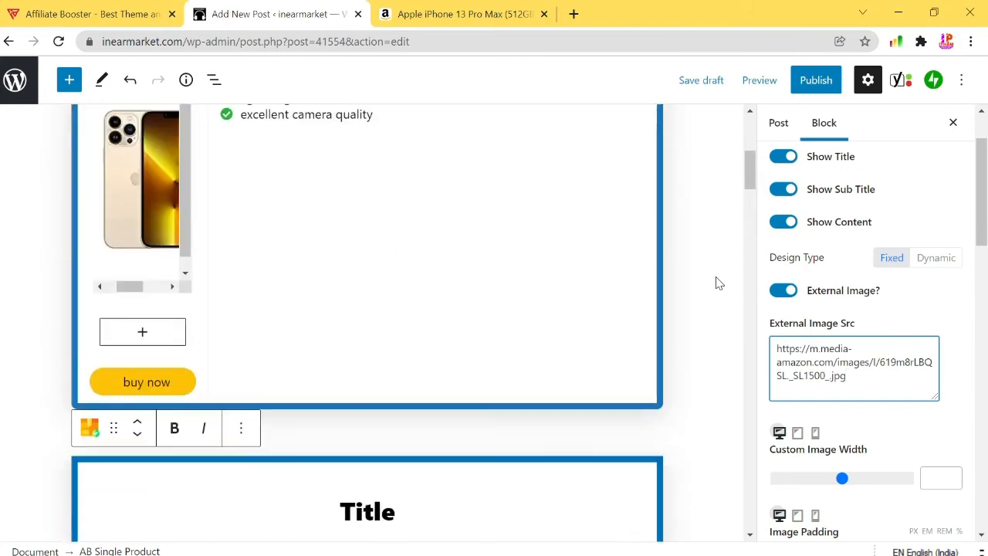
pyautogui.scroll(5, 716, 282)
# Step: Open a preview of the post in a new tab
pyautogui.click(763, 88)
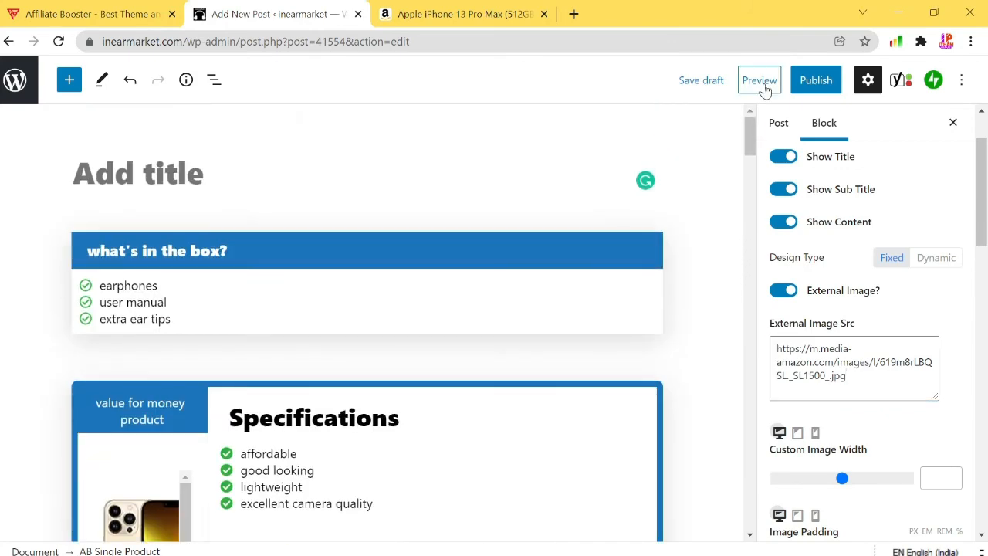
pyautogui.click(761, 82)
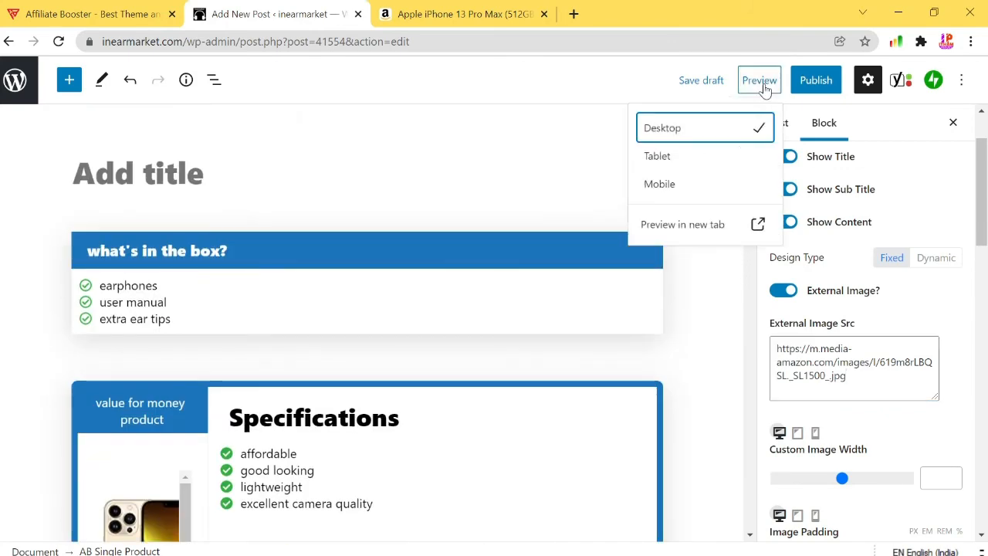
pyautogui.click(719, 228)
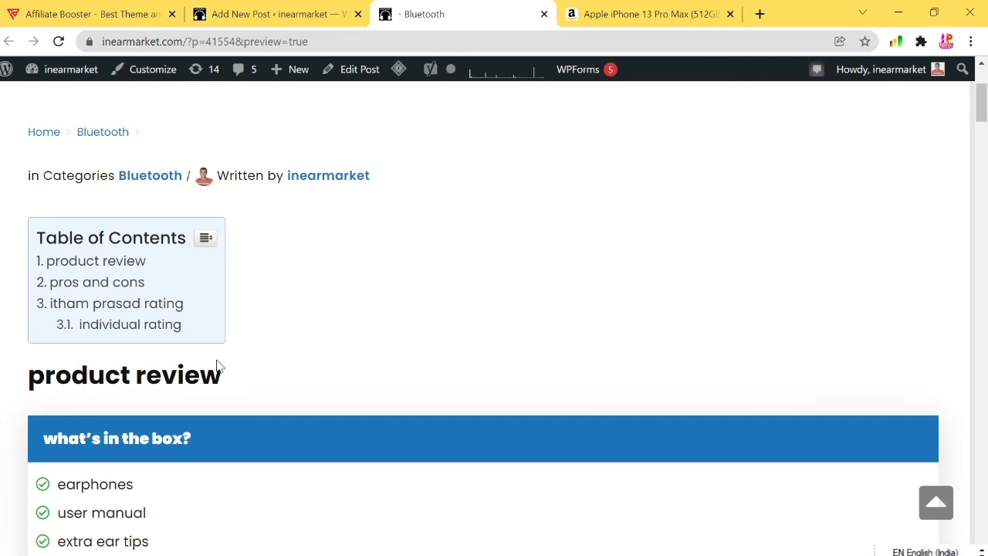
# Step: Return to the post editor and insert an AB Table Of Content block below the headphone product table
pyautogui.click(275, 6)
pyautogui.write('/tab')
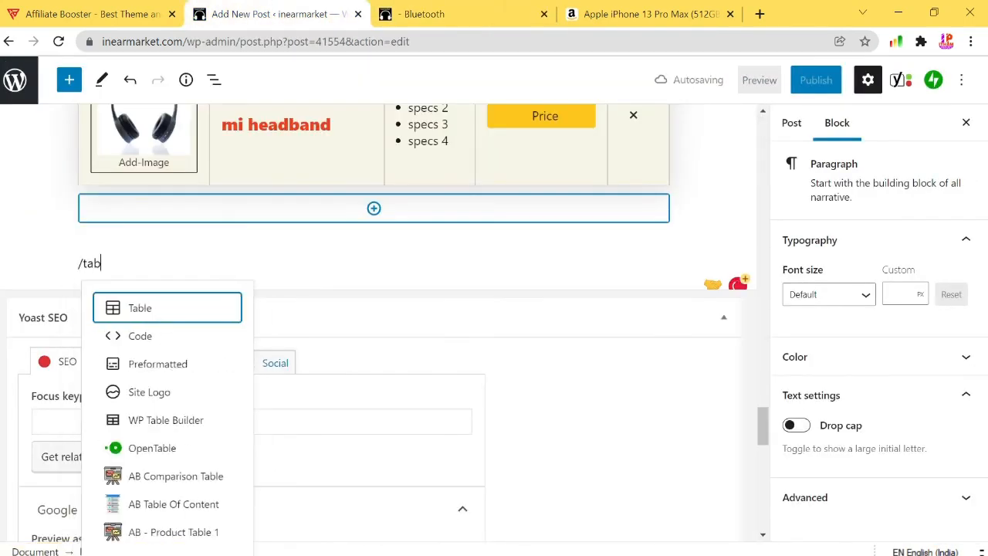
pyautogui.write('le')
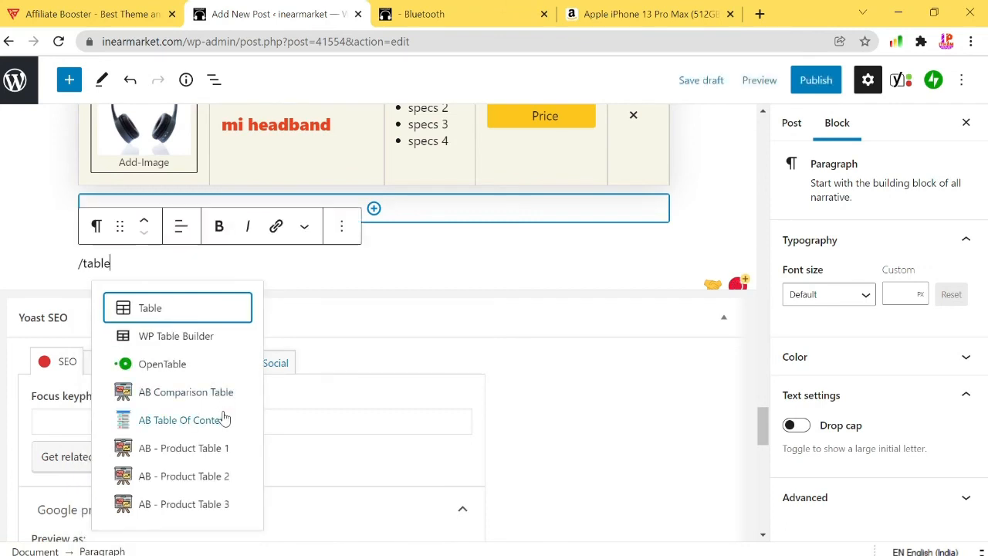
pyautogui.click(223, 417)
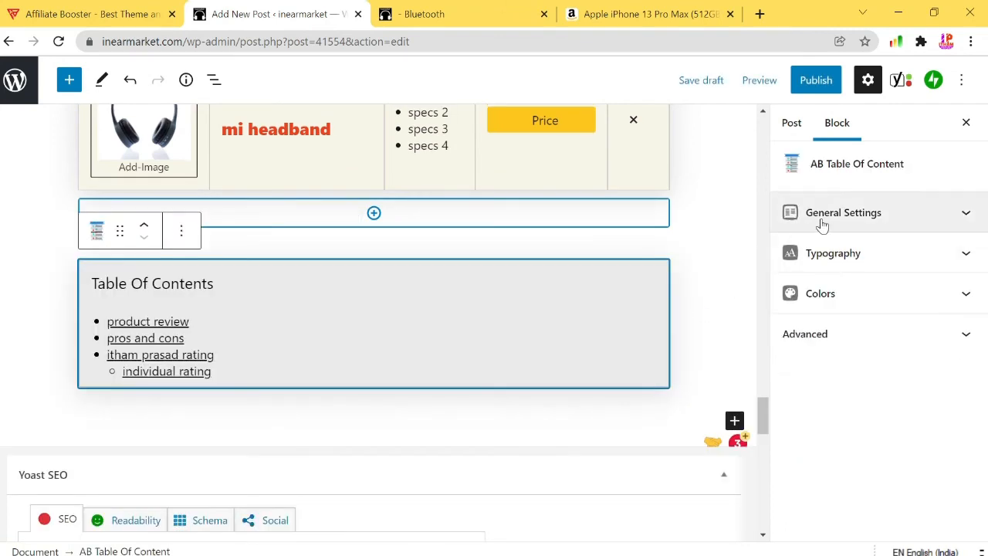
pyautogui.click(852, 177)
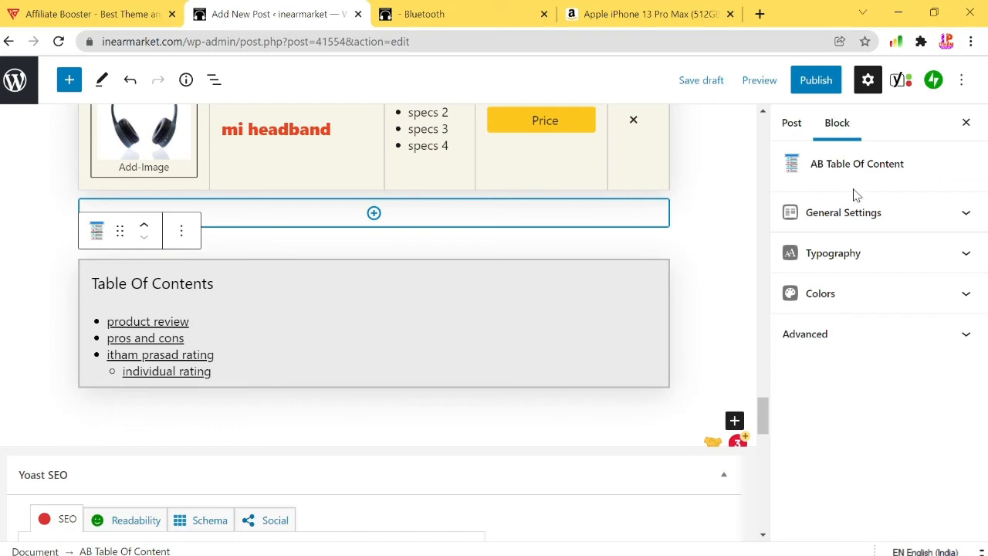
pyautogui.click(588, 312)
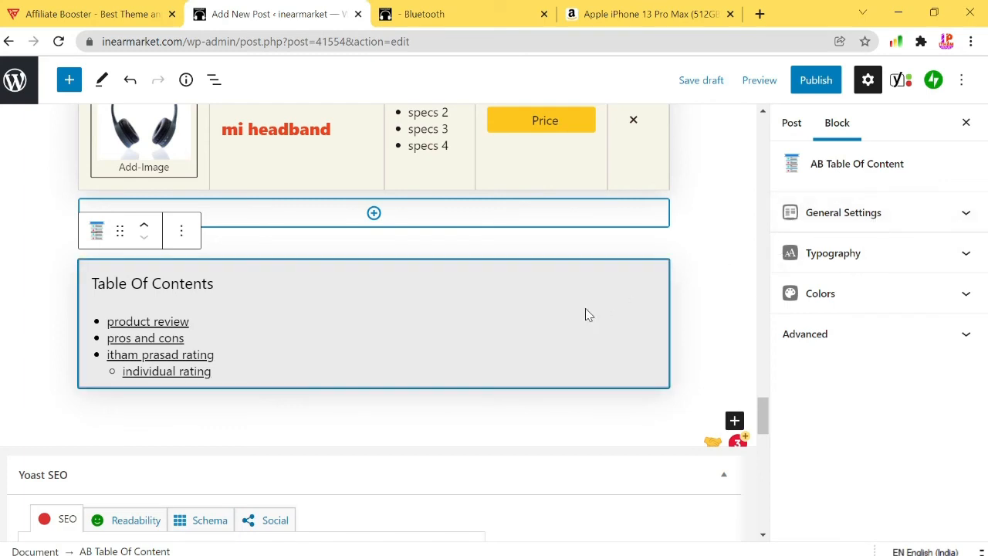
# Step: Set the table of contents' list type to Icon, make it collapsible, and test collapsing and expanding it
pyautogui.click(893, 213)
pyautogui.click(902, 195)
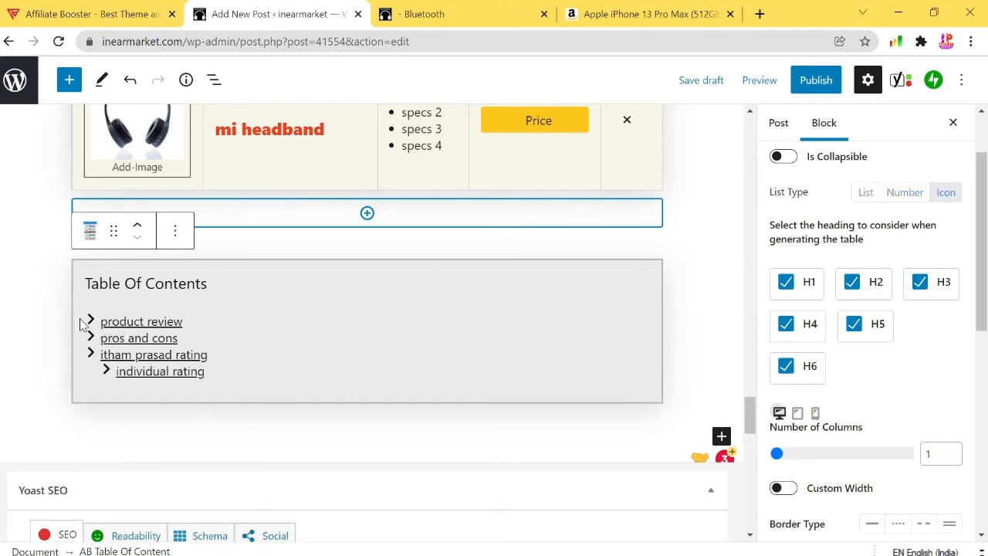
pyautogui.click(783, 156)
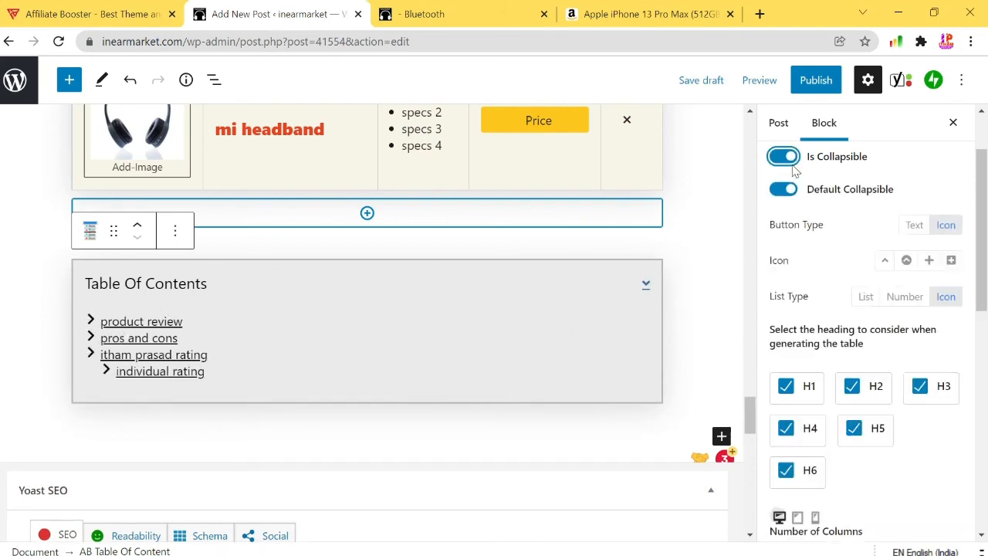
pyautogui.click(646, 285)
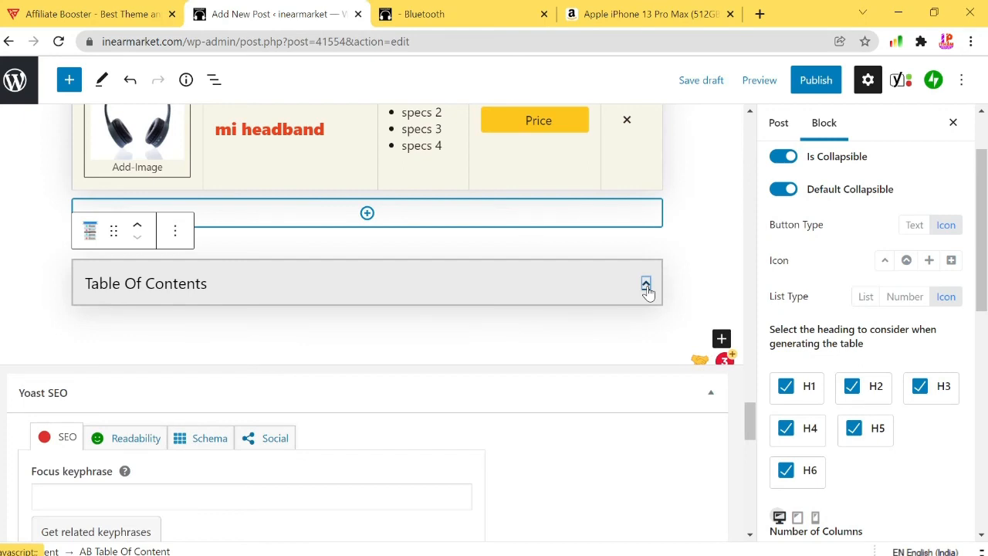
pyautogui.click(647, 286)
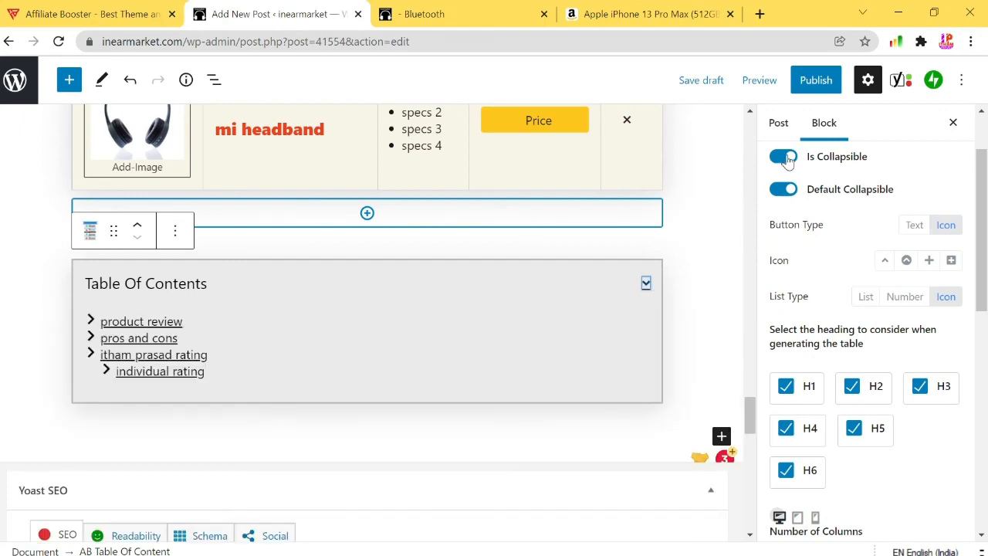
pyautogui.click(784, 158)
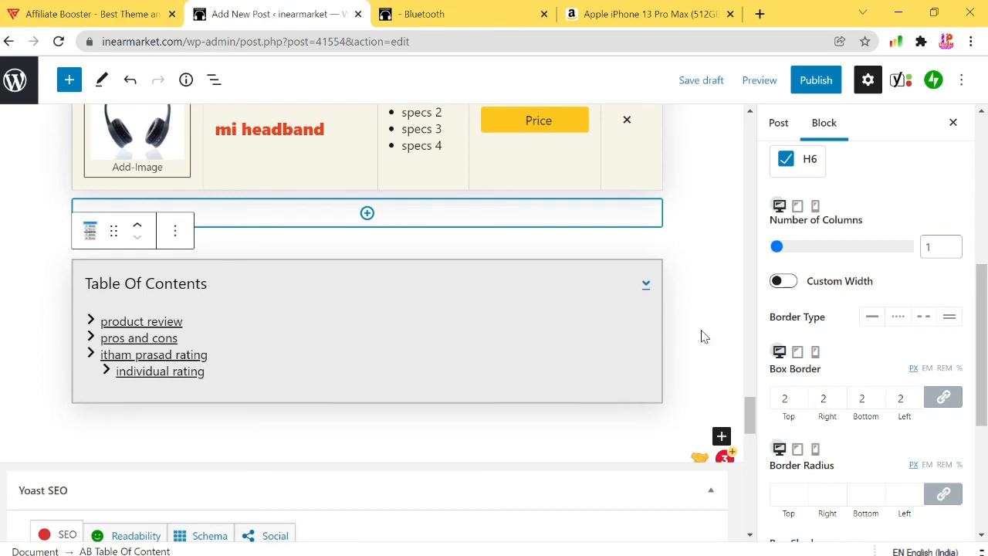
# Step: Try the available collapse icons for the table of contents and choose the plus sign in a filled square
pyautogui.scroll(-3, 856, 366)
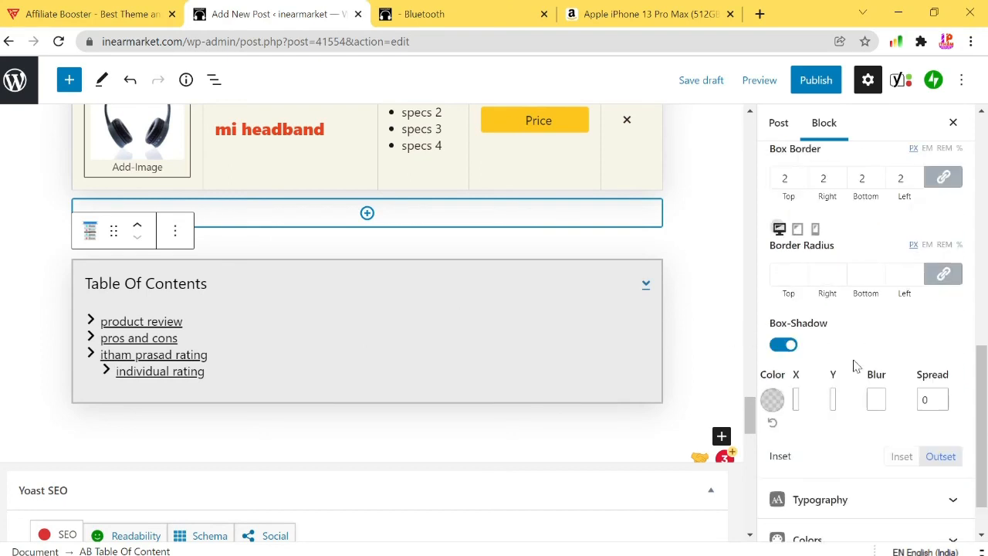
pyautogui.scroll(8, 857, 366)
pyautogui.click(928, 348)
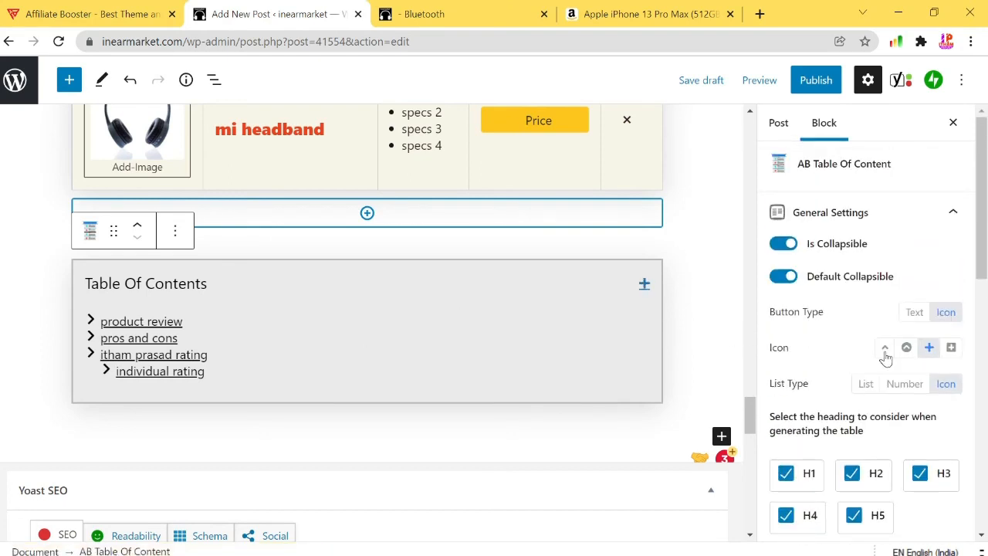
pyautogui.click(886, 349)
pyautogui.click(906, 348)
pyautogui.click(928, 348)
pyautogui.click(953, 348)
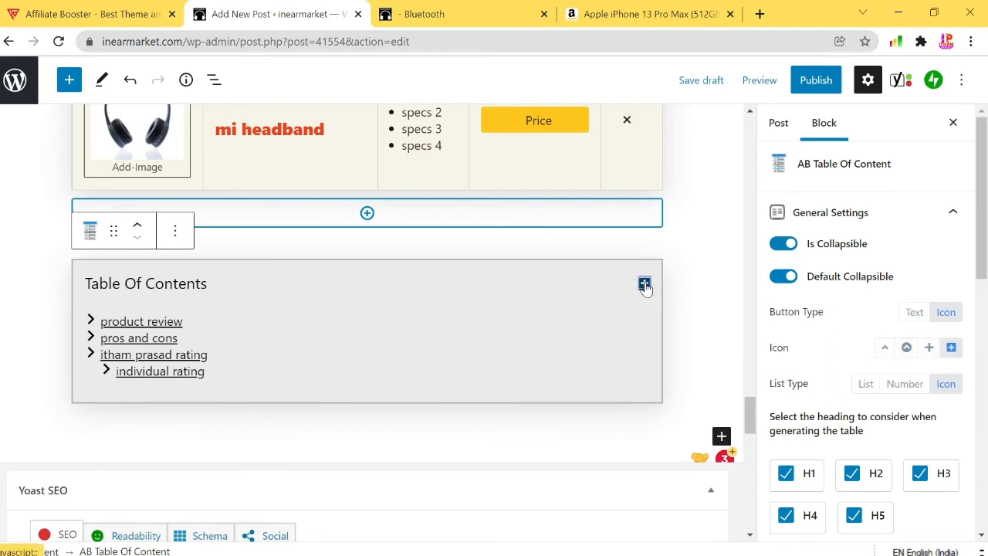
pyautogui.click(954, 211)
# Step: Switch to the post preview and examine the table of contents above the "product review" heading
pyautogui.scroll(20, 684, 366)
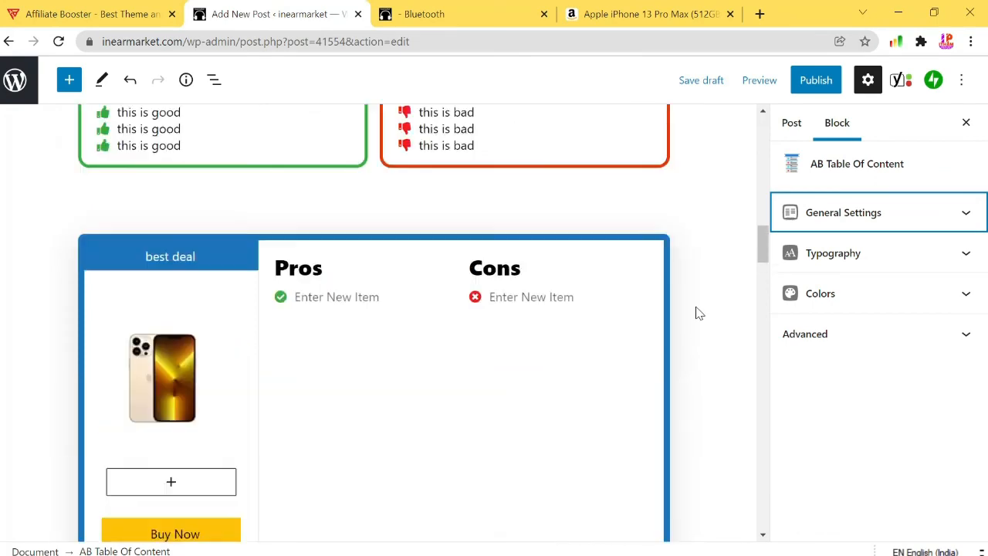
pyautogui.scroll(15, 698, 313)
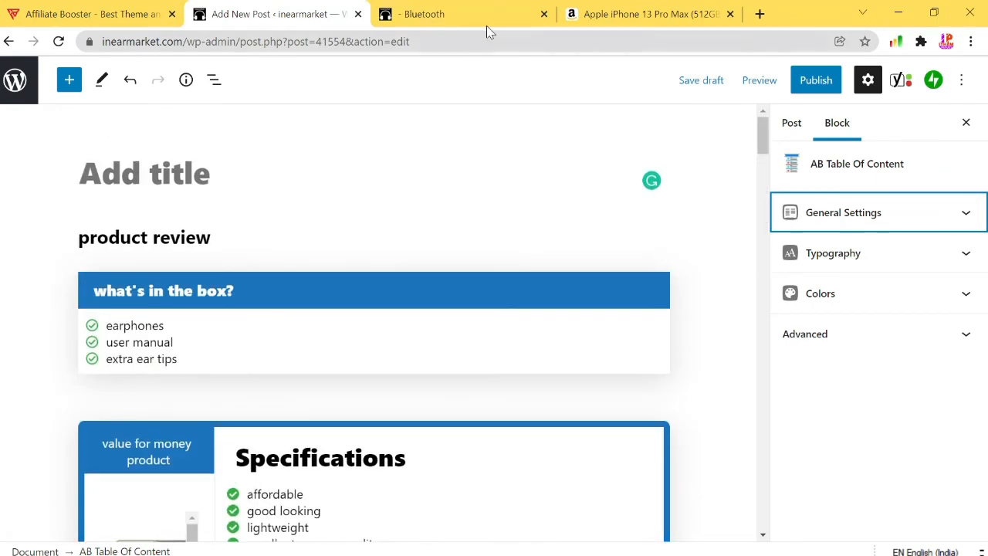
pyautogui.click(478, 16)
pyautogui.scroll(4, 309, 220)
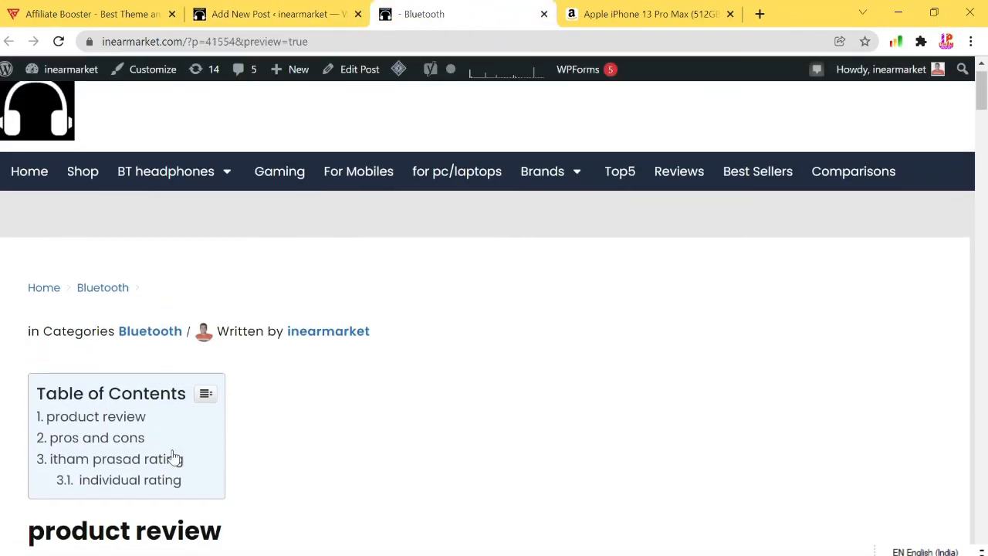
pyautogui.scroll(-5, 369, 423)
# Step: Return to the post editor and insert an AB - Product Table 2 block below the table of contents
pyautogui.click(258, 17)
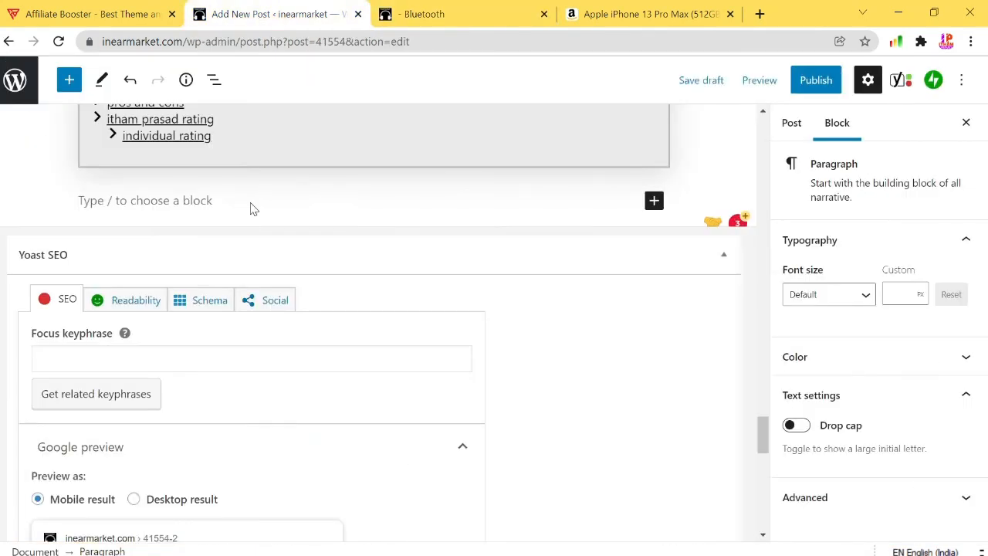
pyautogui.write('/tabl')
pyautogui.click(185, 409)
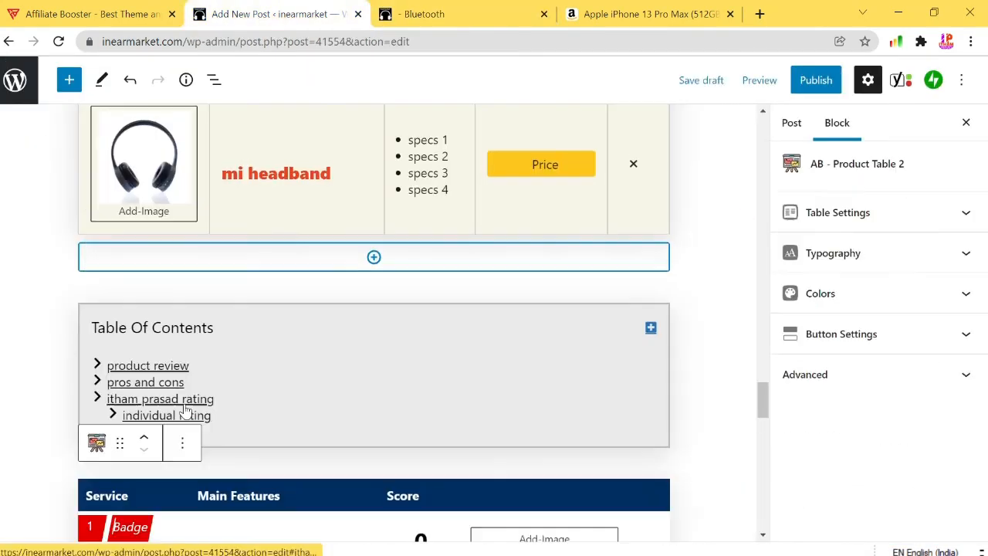
# Step: Dismiss the link settings and add a second and a third product row to the new product table
pyautogui.scroll(-3, 692, 358)
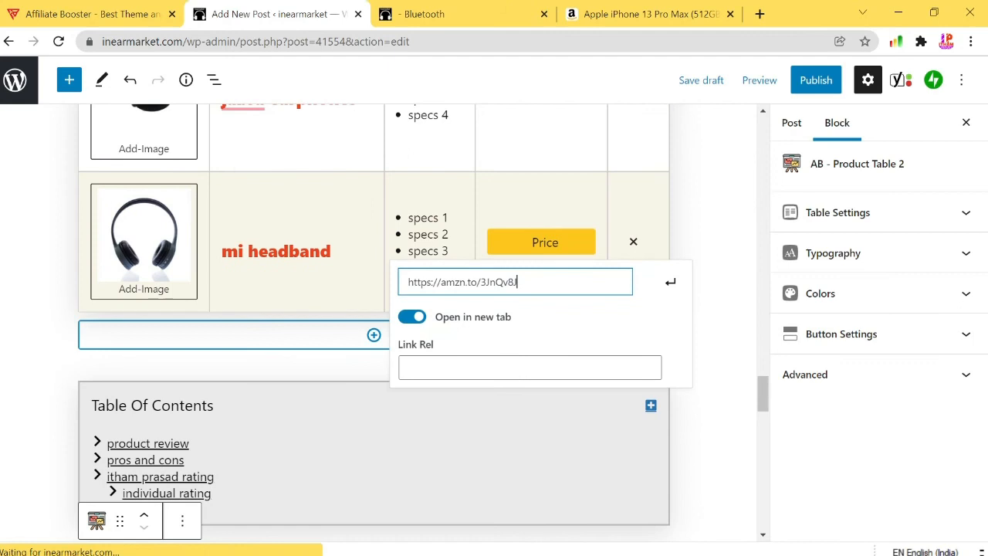
pyautogui.scroll(3, 386, 324)
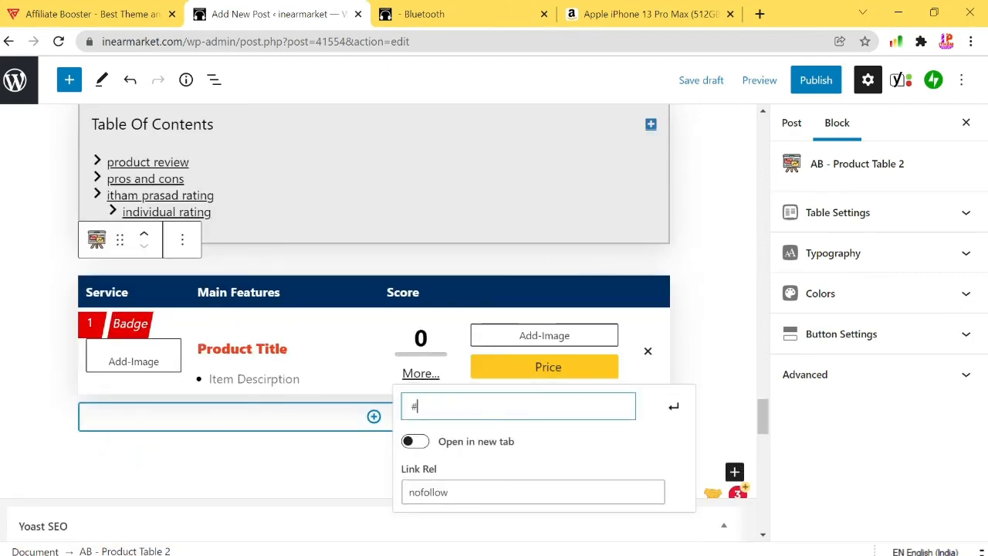
pyautogui.click(298, 468)
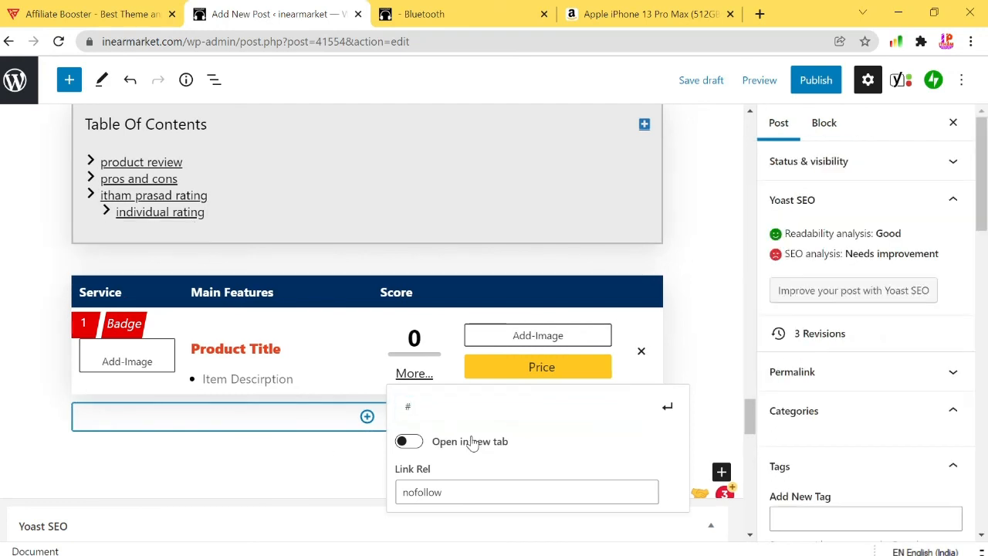
pyautogui.click(367, 417)
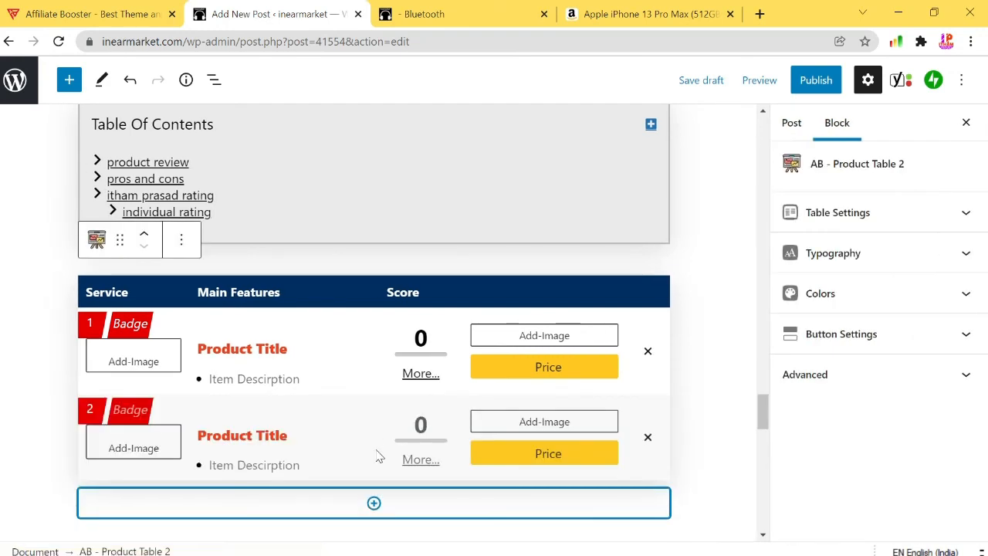
pyautogui.click(373, 505)
pyautogui.scroll(-3, 377, 512)
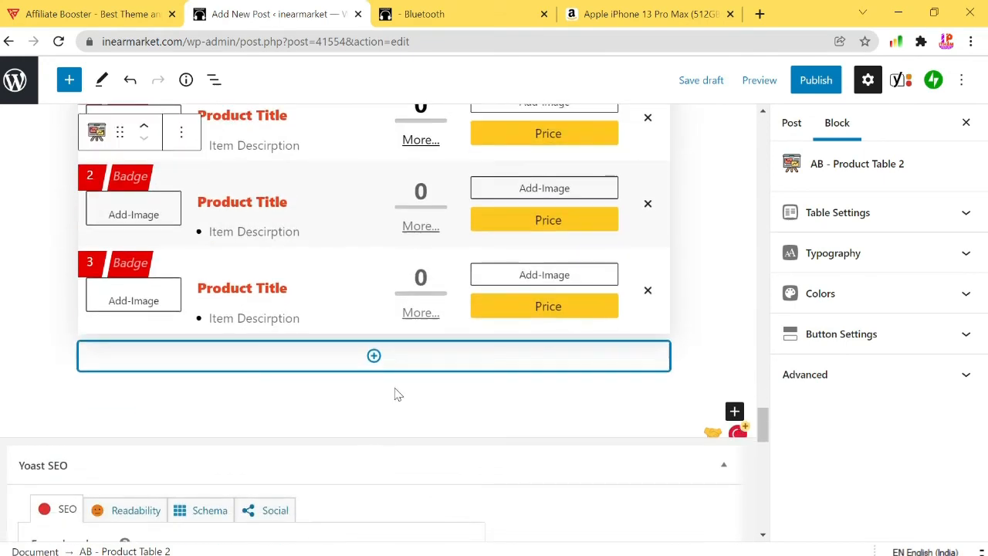
# Step: Add a fourth and a fifth product row to the product table
pyautogui.click(374, 357)
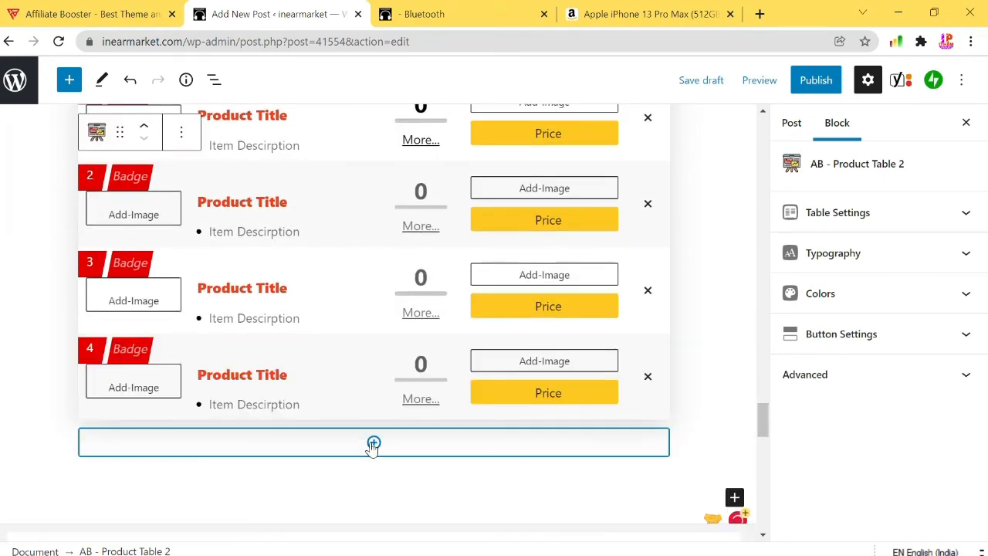
pyautogui.scroll(4, 711, 324)
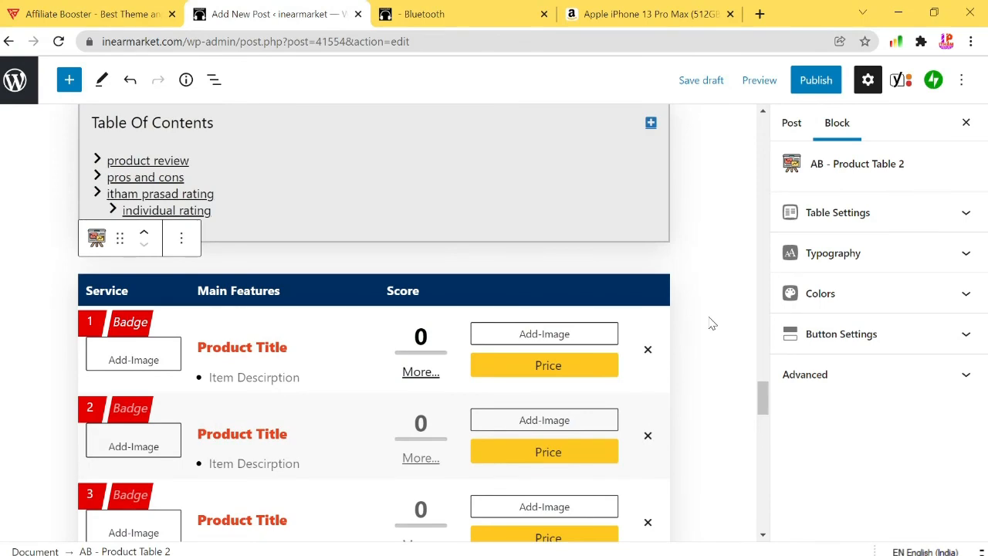
pyautogui.scroll(-5, 712, 324)
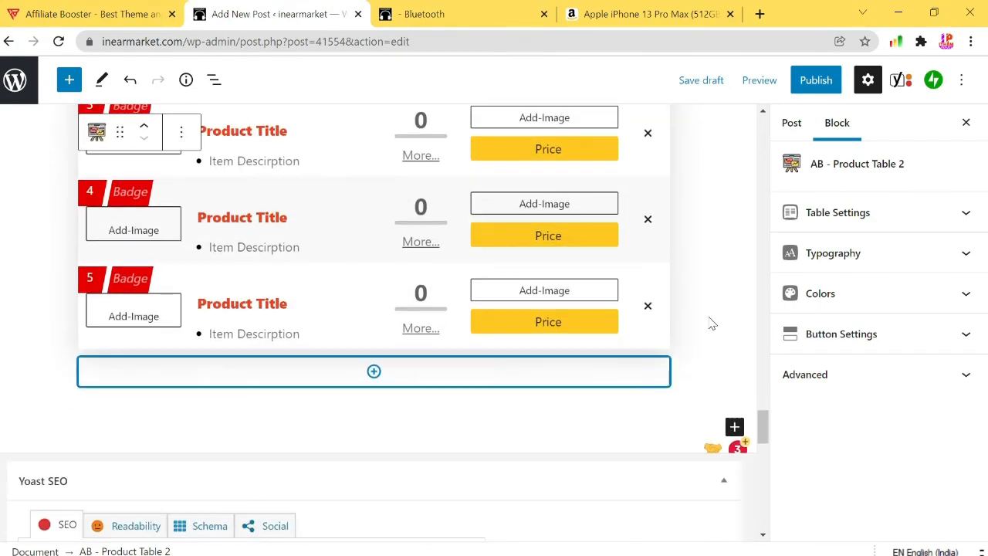
pyautogui.scroll(5, 712, 324)
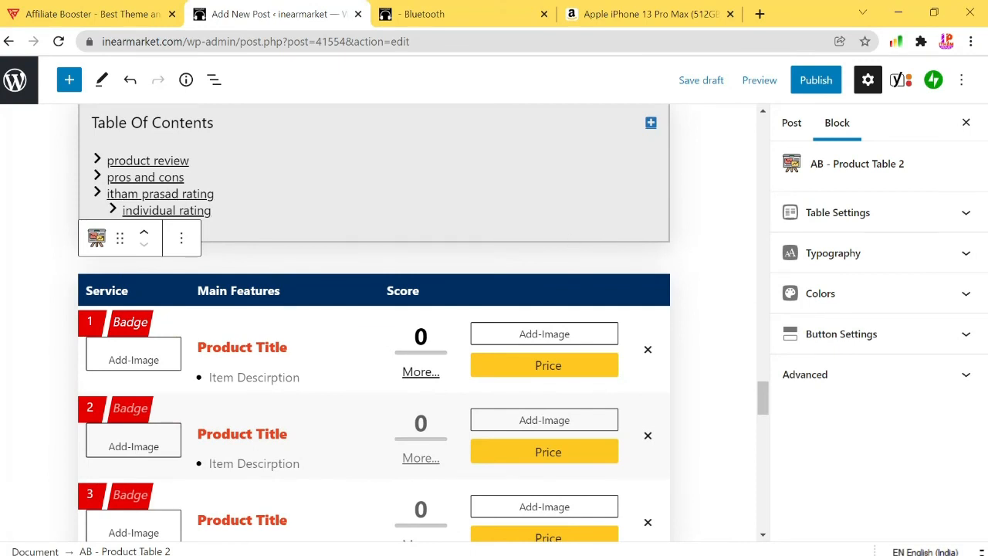
# Step: Turn off Show Read More in the product table's settings
pyautogui.click(134, 356)
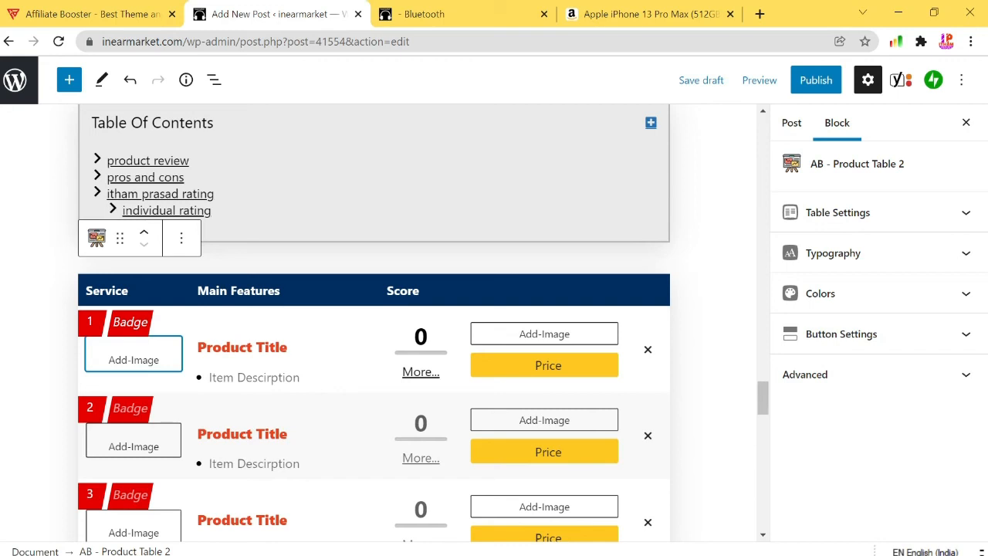
pyautogui.click(871, 199)
pyautogui.scroll(-3, 858, 229)
pyautogui.scroll(-1, 917, 257)
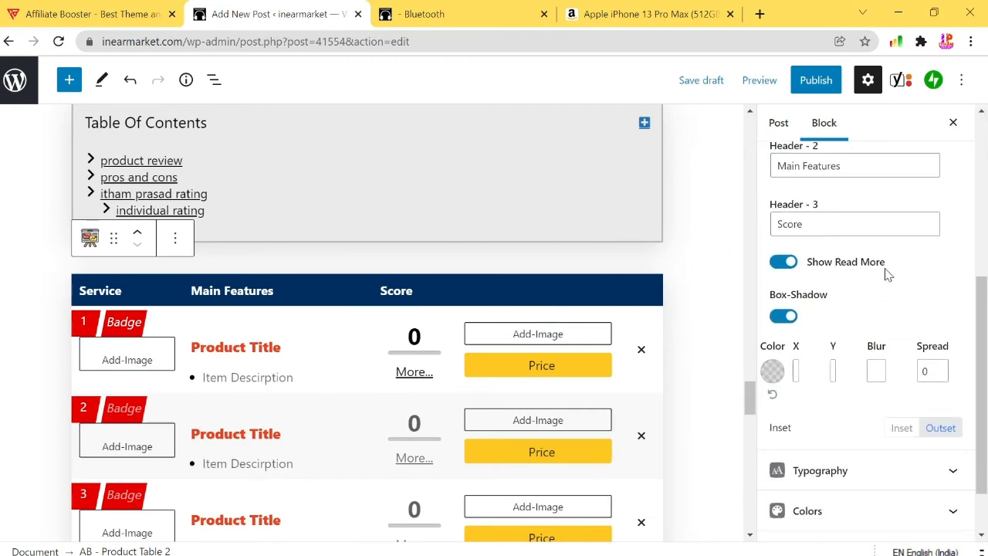
pyautogui.click(779, 265)
pyautogui.click(780, 264)
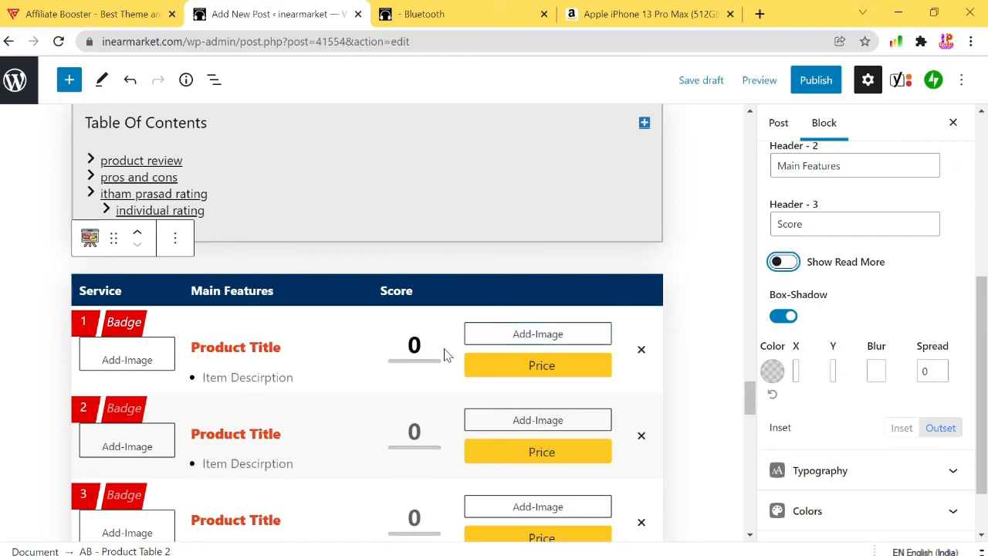
# Step: Set the scores of the first three products in the table to 8, 7 and 7.5
pyautogui.click(409, 345)
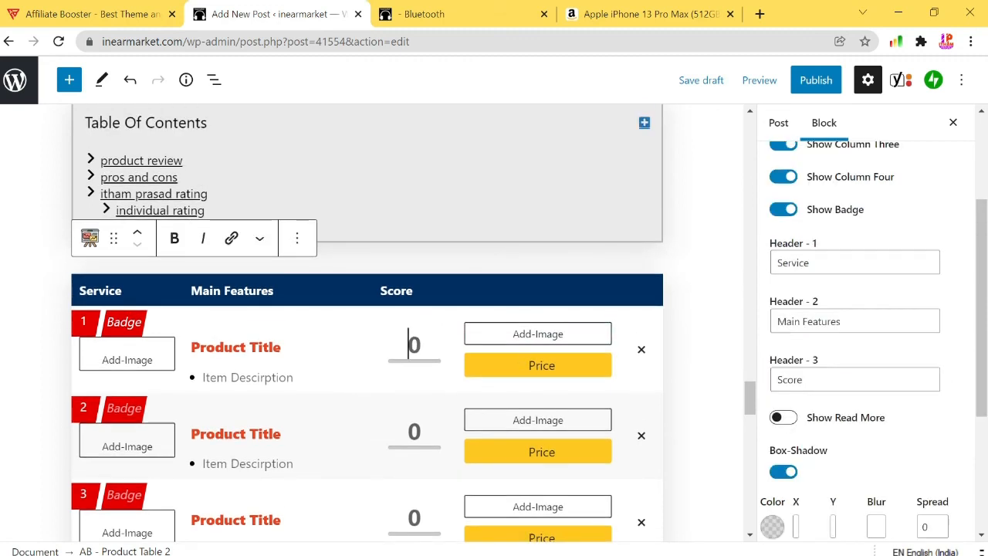
pyautogui.write('8')
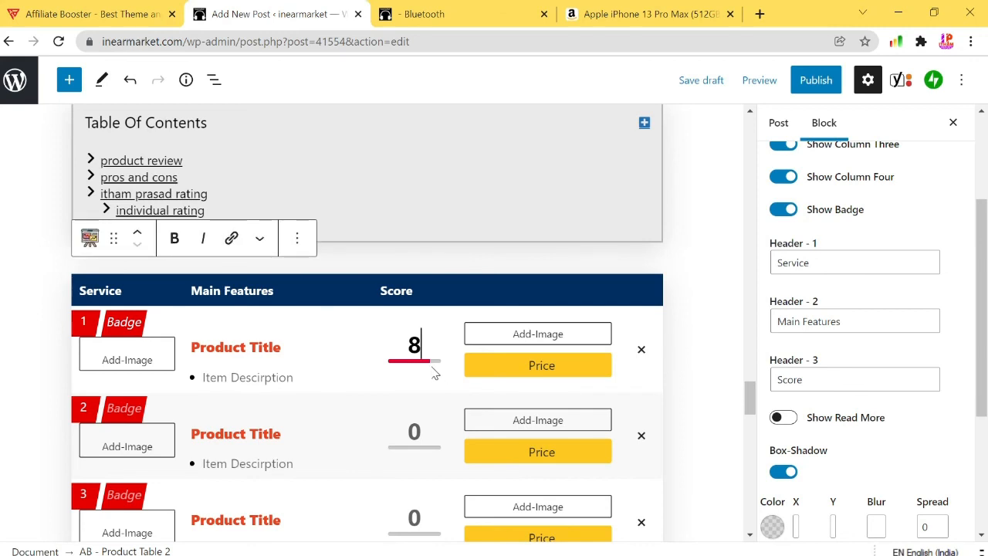
pyautogui.click(424, 432)
pyautogui.write('7')
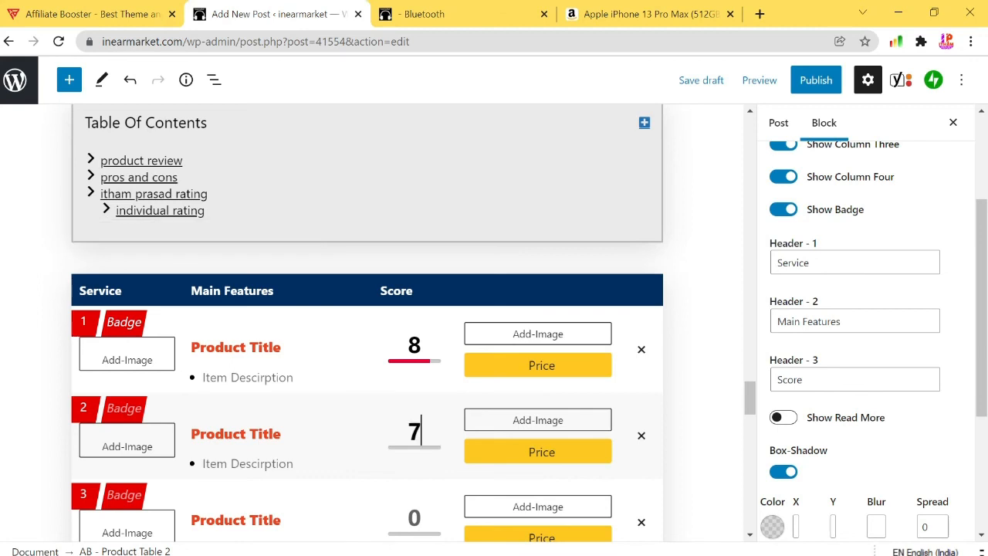
pyautogui.scroll(-1, 367, 325)
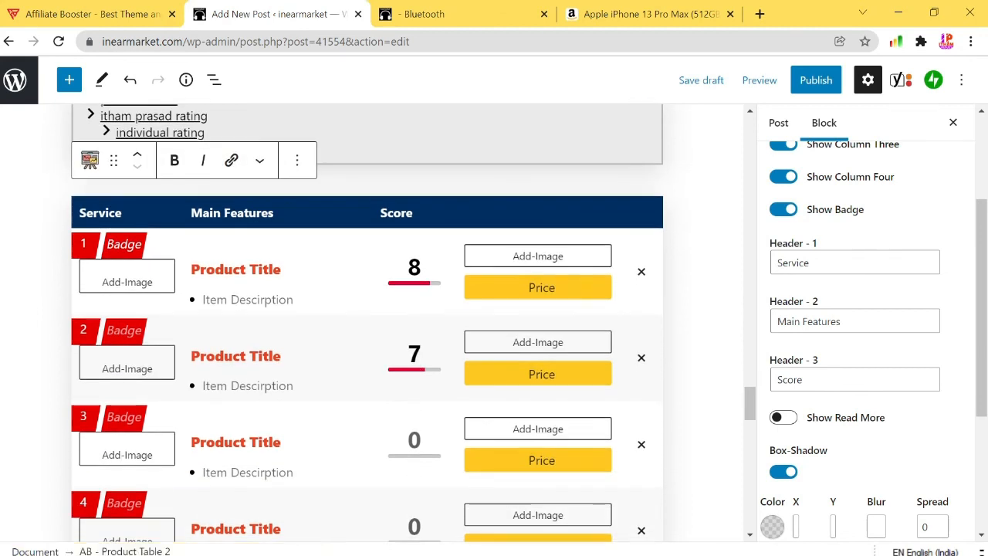
pyautogui.click(414, 440)
pyautogui.write('7.5')
# Step: Set the fourth product's score to 10 and the fifth product's score to 9, then deselect the table
pyautogui.scroll(-1, 366, 324)
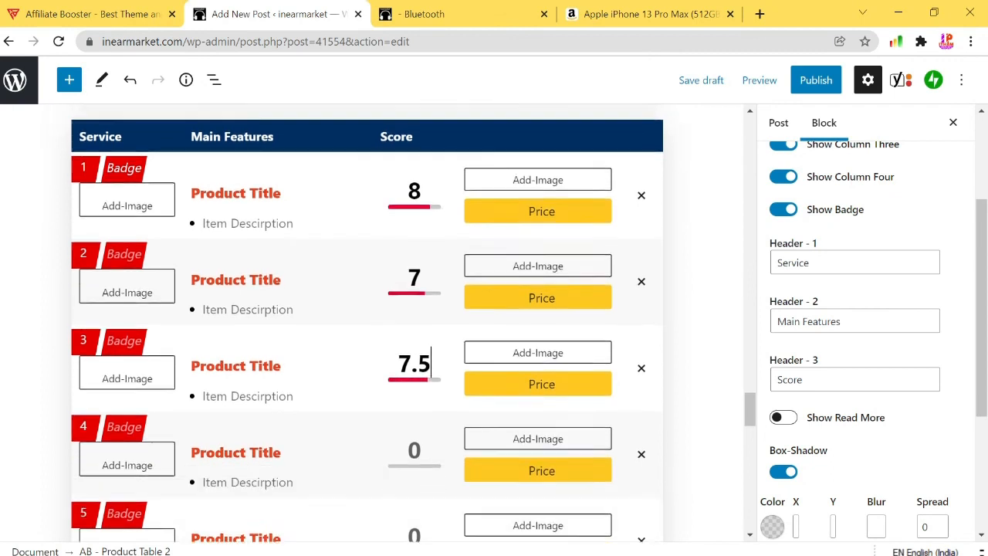
pyautogui.scroll(-1, 419, 390)
pyautogui.click(415, 372)
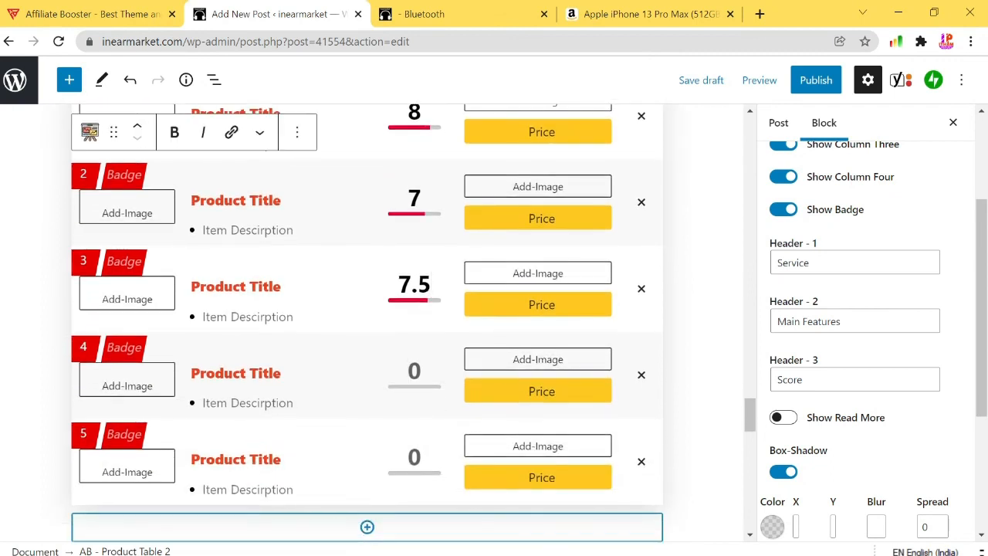
pyautogui.write('10')
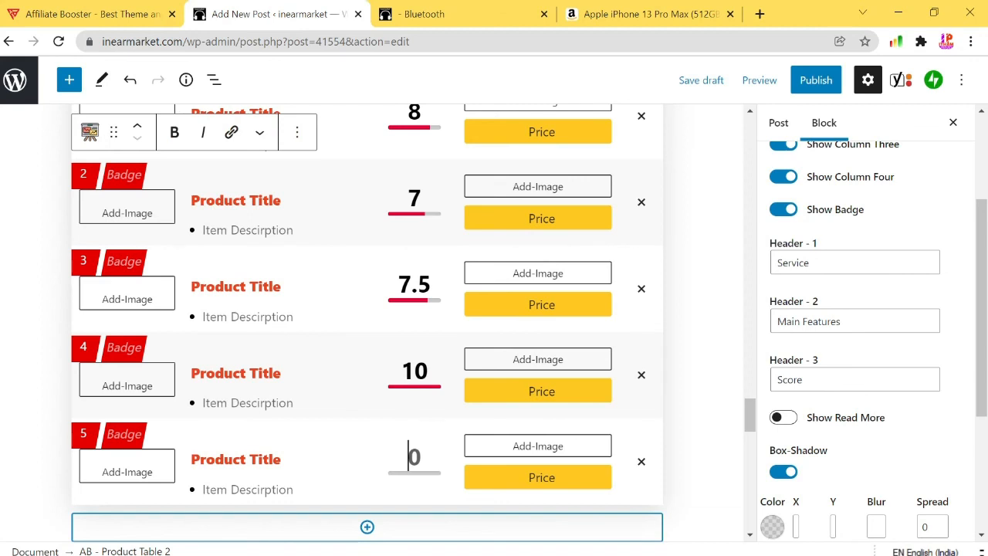
pyautogui.write('9')
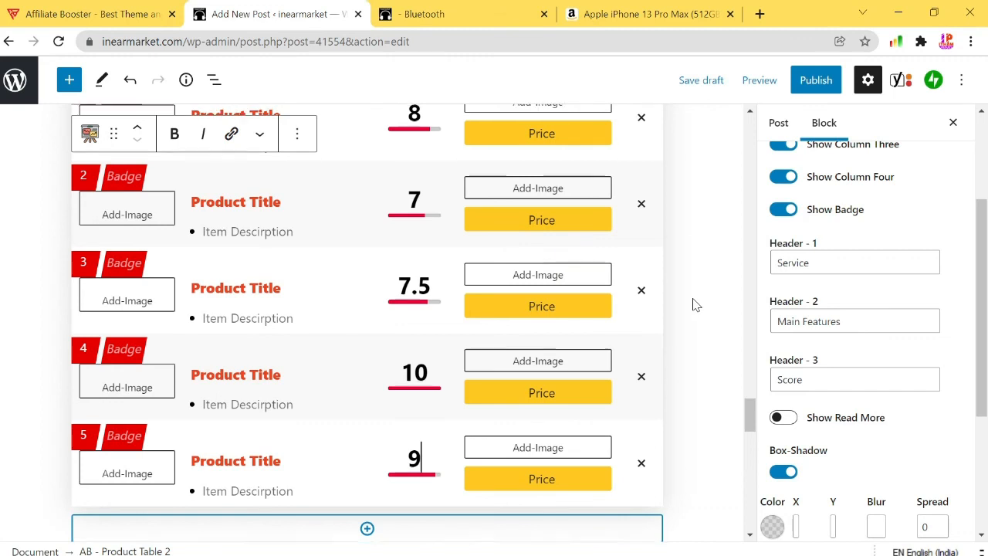
pyautogui.scroll(3, 692, 304)
pyautogui.click(681, 223)
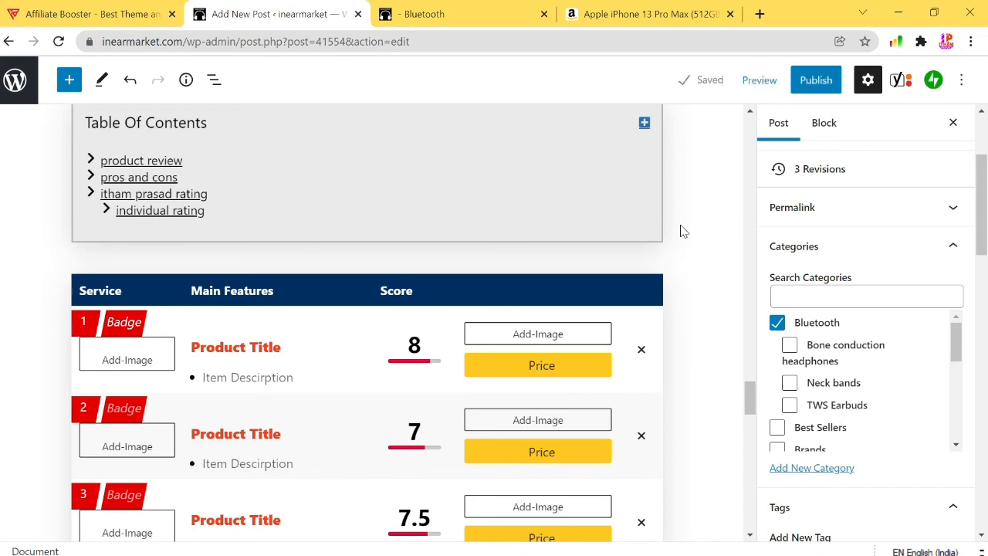
# Step: Insert an AB Notification Block below the product table
pyautogui.scroll(-7, 684, 231)
pyautogui.click(367, 271)
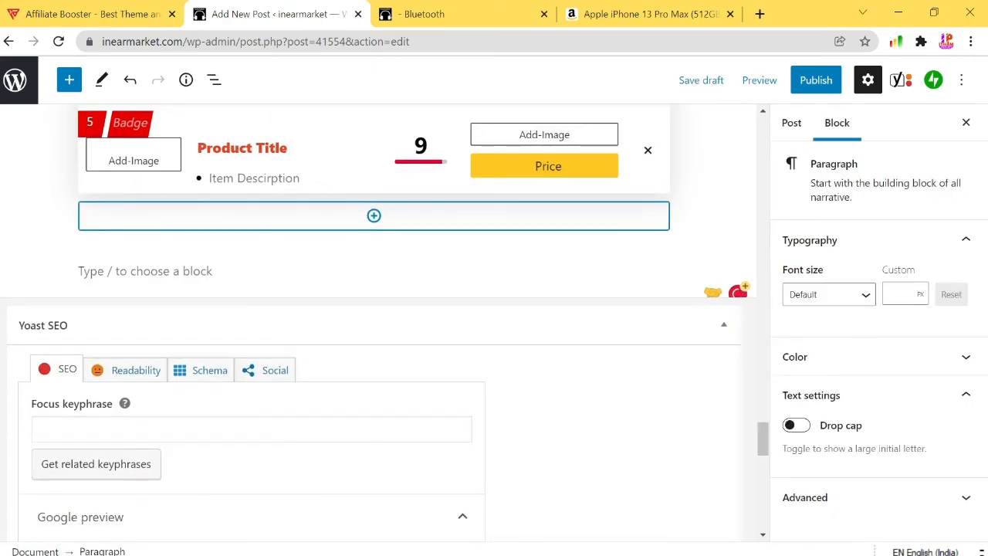
pyautogui.write('/')
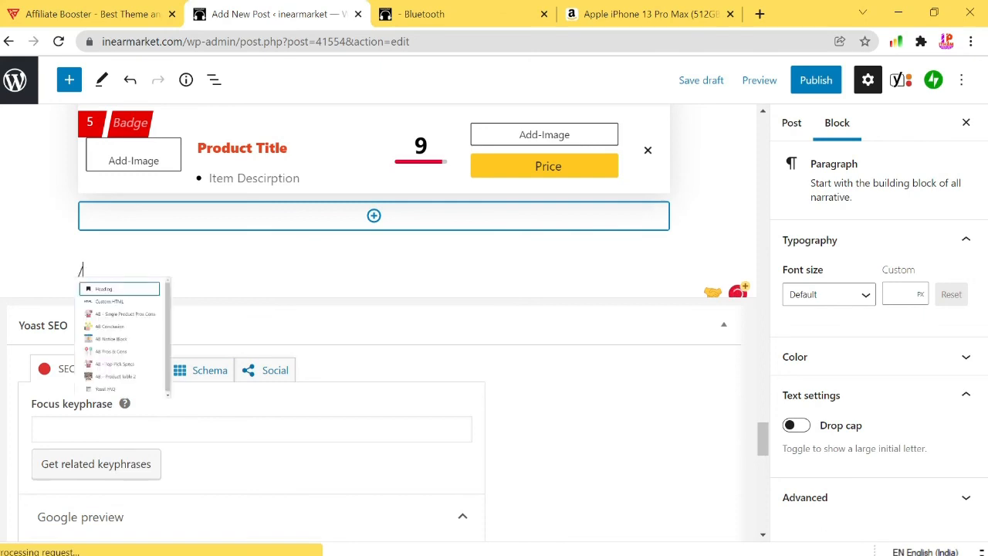
pyautogui.write('notifi')
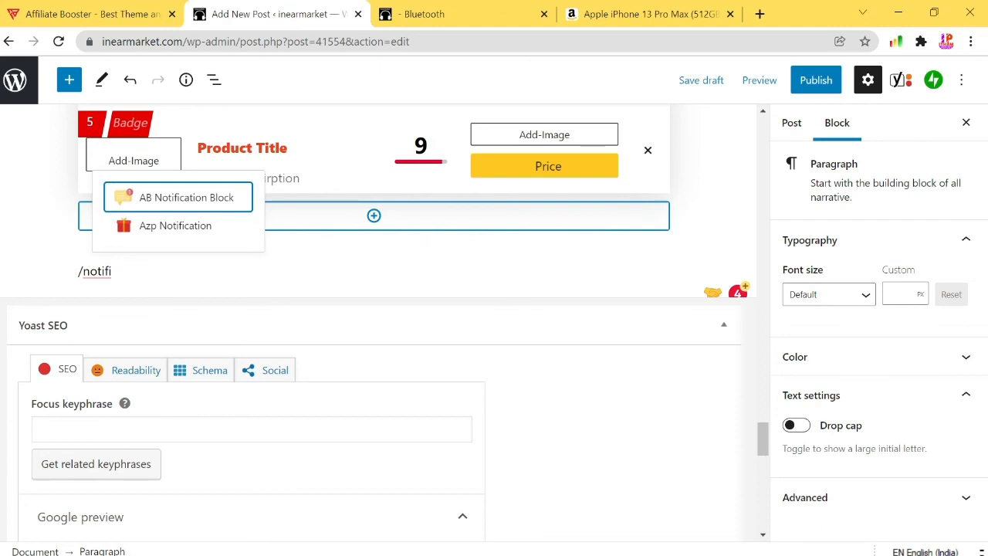
pyautogui.click(165, 203)
# Step: Replace the notification's placeholder text with "Note: this product is a budget product. so do notexpect much features."
pyautogui.hotkey('ctrl', 'a')
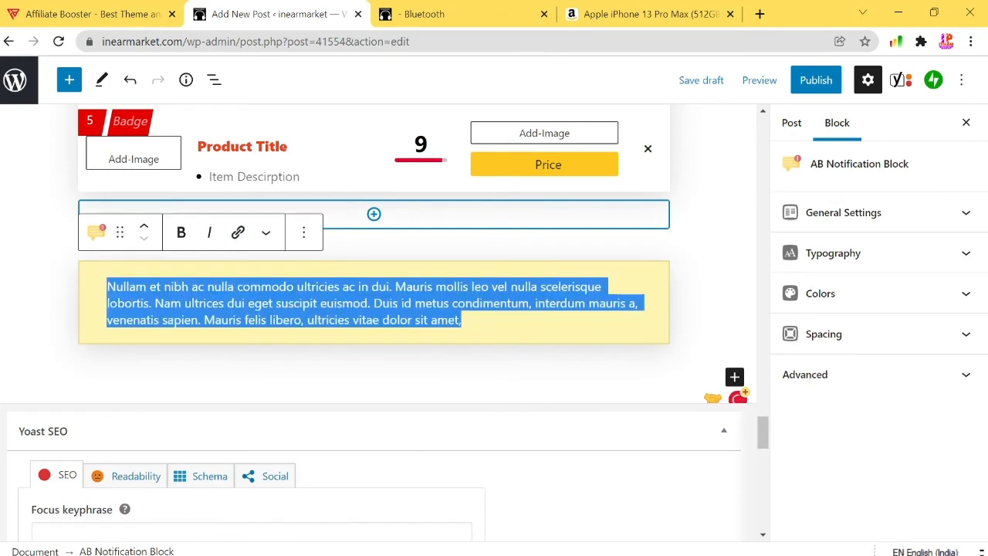
pyautogui.write('N')
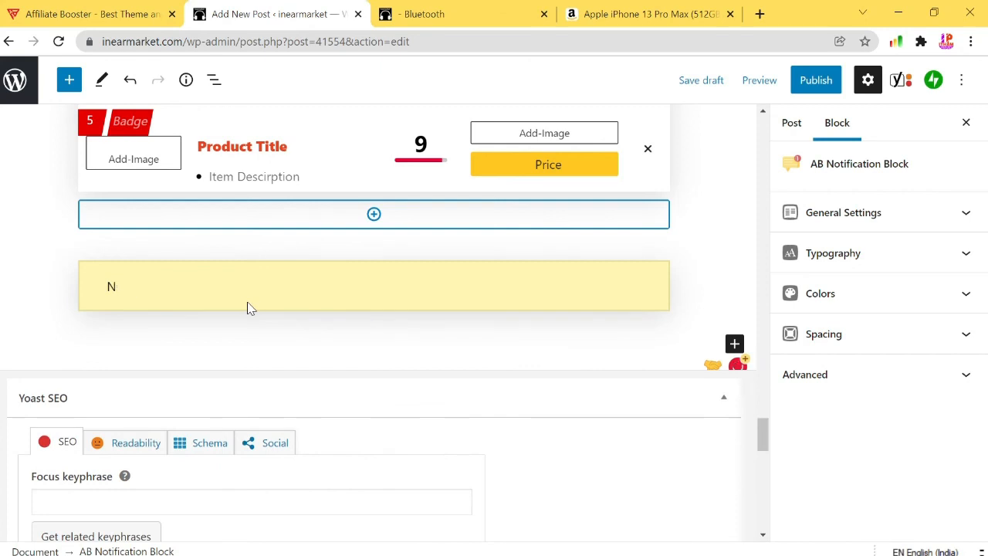
pyautogui.write('Oteote: this produc')
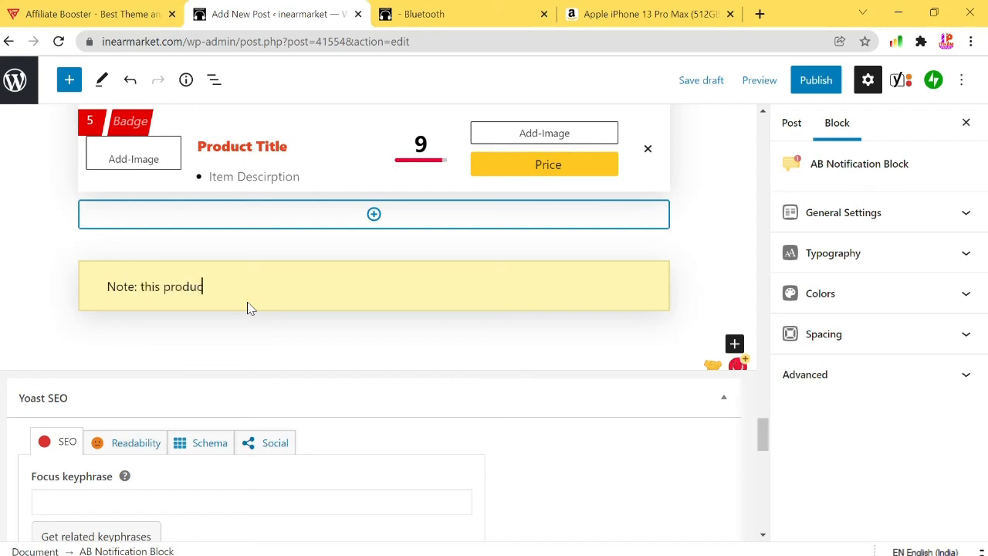
pyautogui.write('t is a budget product.')
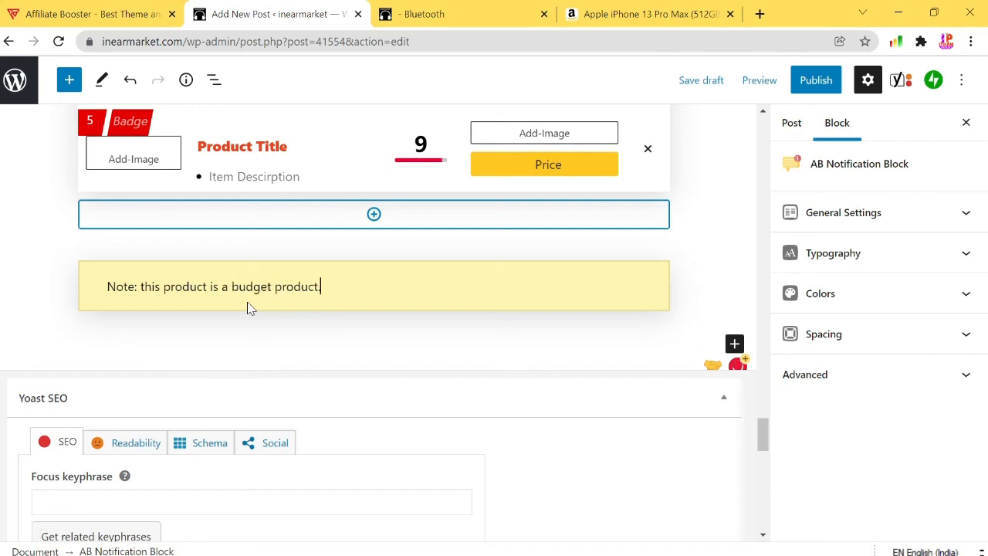
pyautogui.write(' so do notexpect ')
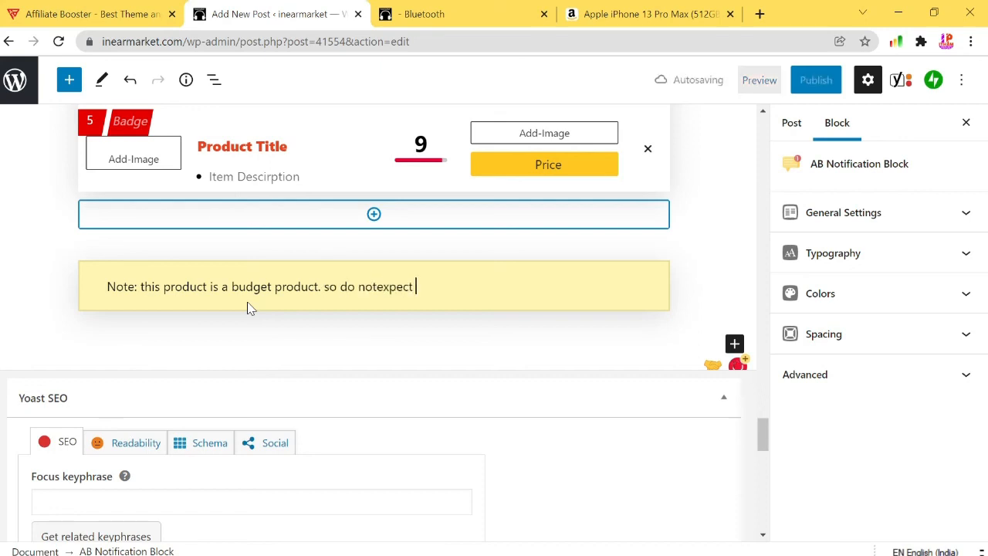
pyautogui.write('much fro')
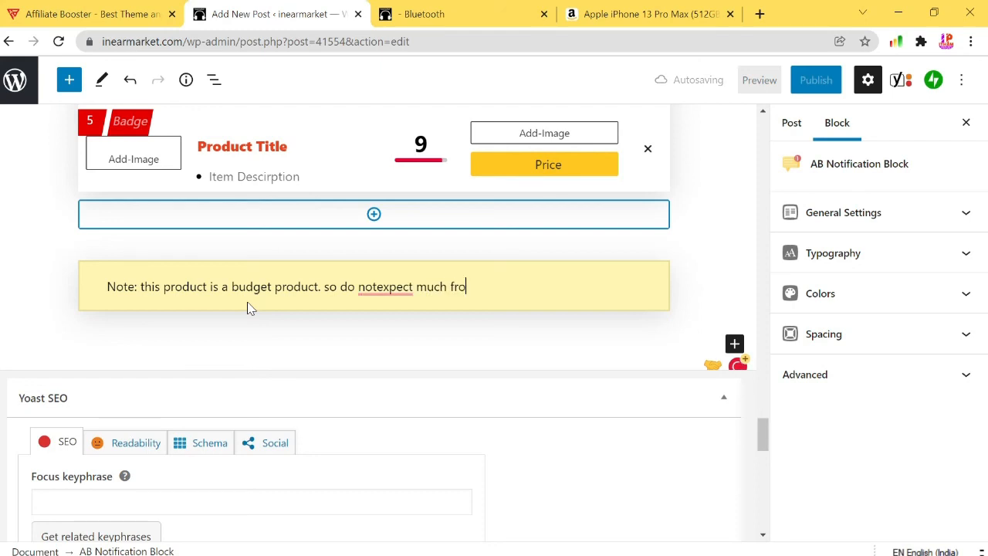
pyautogui.press('BackSpace')
pyautogui.press('BackSpace')
pyautogui.write('e')
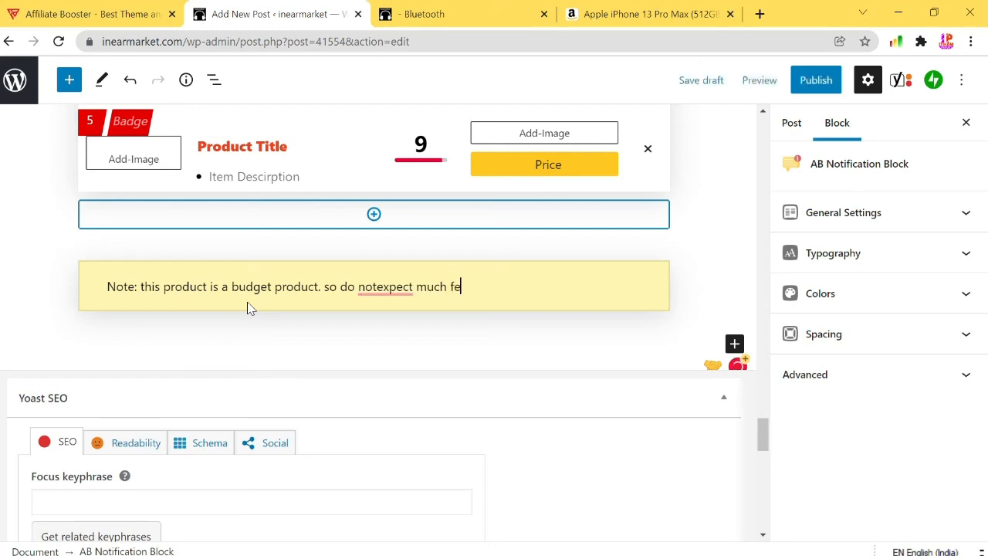
pyautogui.write('atures.')
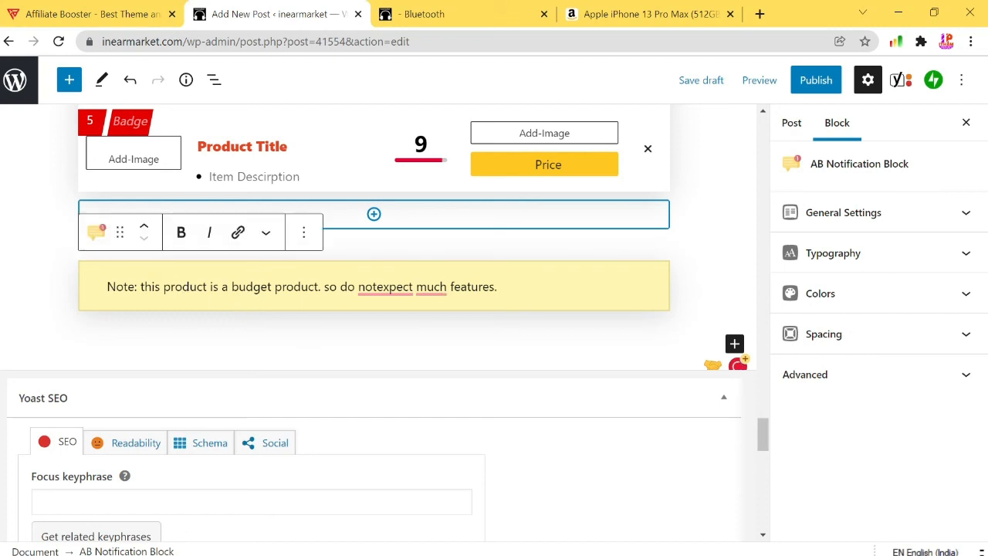
# Step: Make the word "Note" bold in the notification text
pyautogui.moveTo(135, 286); pyautogui.dragTo(106, 287)
pyautogui.hotkey('ctrl', 'b')
pyautogui.click(145, 286)
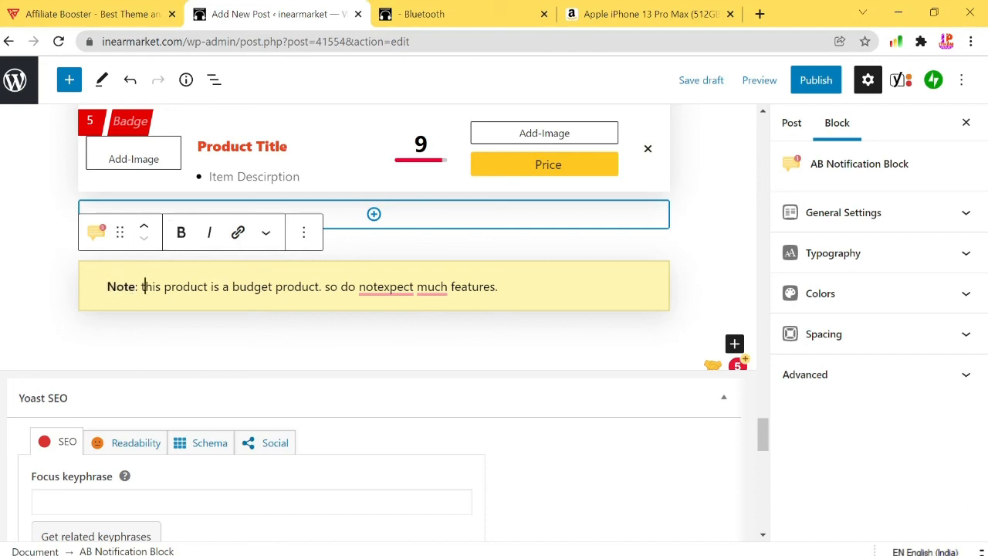
# Step: Accept the Grammarly corrections in the notification, changing "notexpect" to "not expect" and "much" to "many"
pyautogui.moveTo(386, 289)
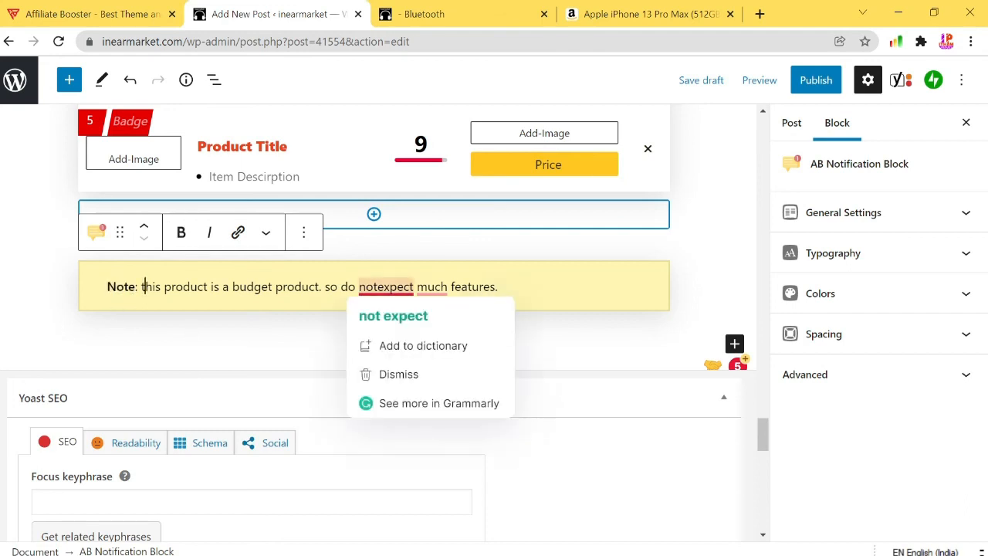
pyautogui.click(392, 316)
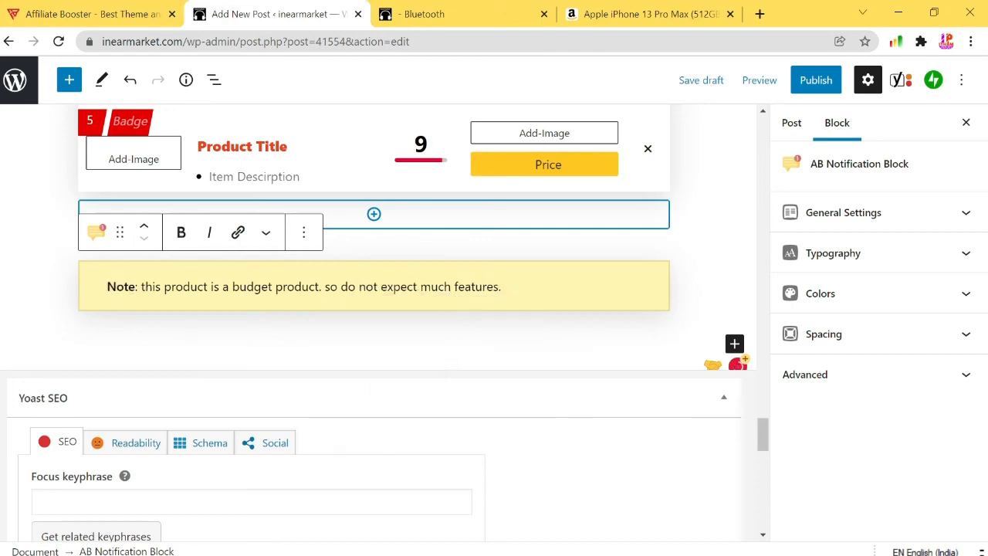
pyautogui.moveTo(436, 288)
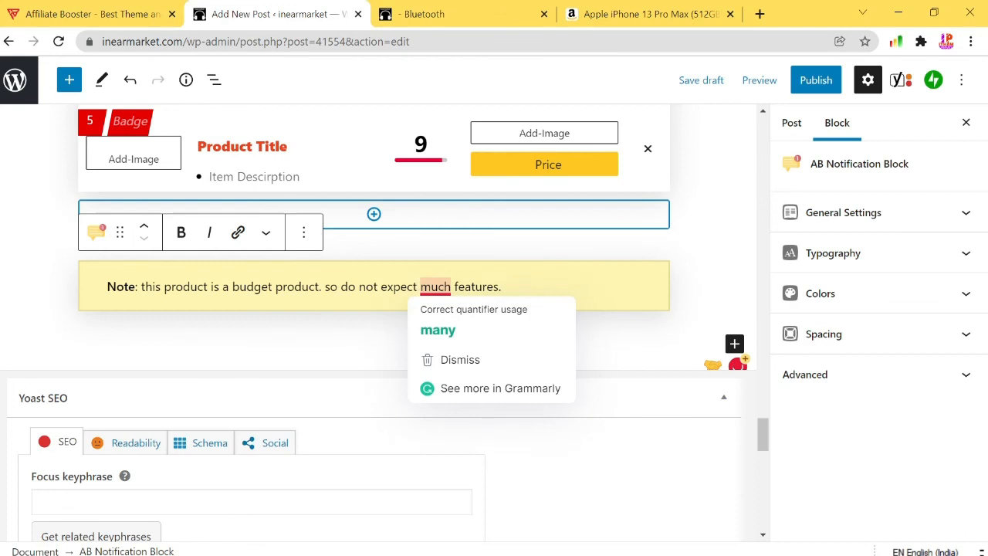
pyautogui.click(437, 327)
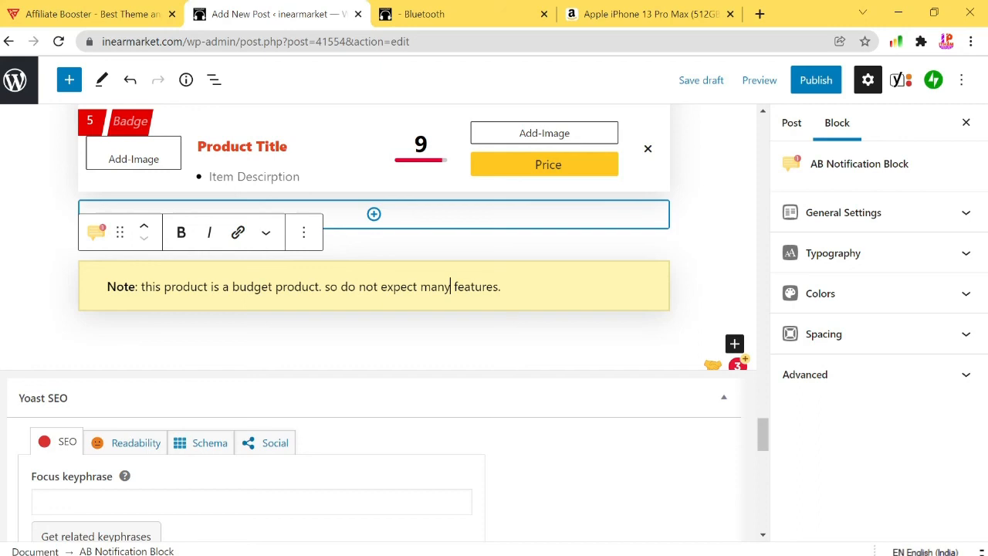
# Step: Change the notification block's background color to light cyan, #b3f8ff
pyautogui.click(792, 297)
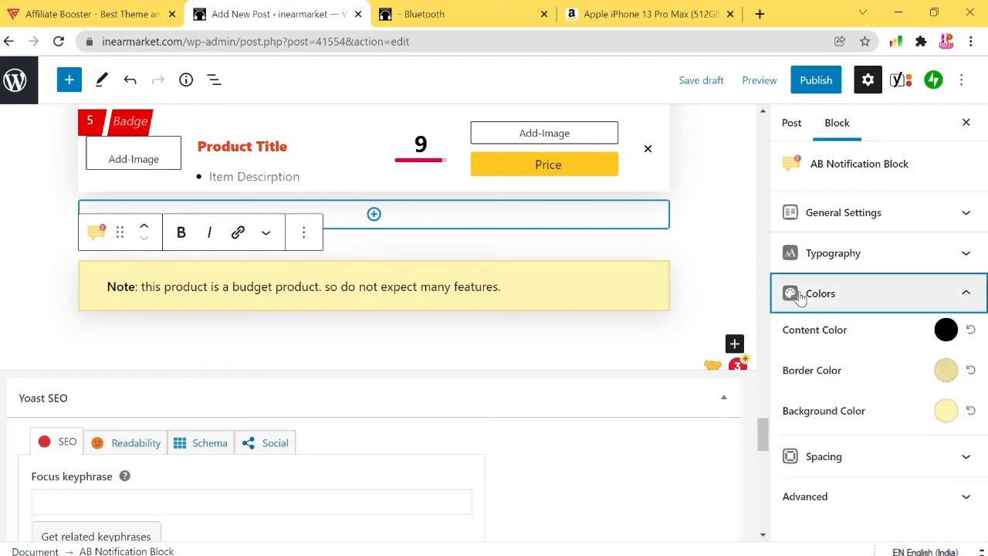
pyautogui.click(947, 414)
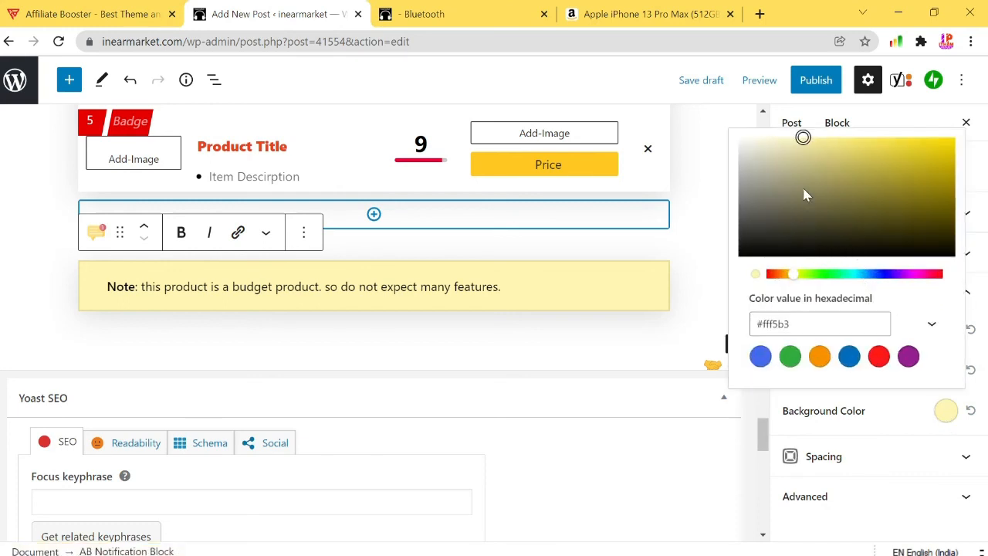
pyautogui.click(858, 276)
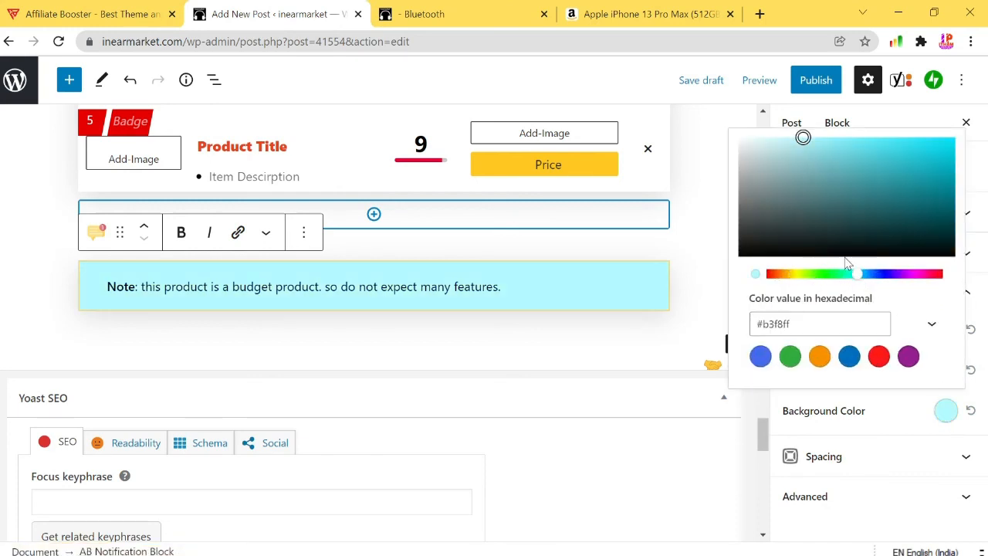
# Step: Try pale cyan #a9e9f0 and the orange preset as the notification block's background color
pyautogui.click(781, 152)
pyautogui.moveTo(781, 152); pyautogui.dragTo(803, 146)
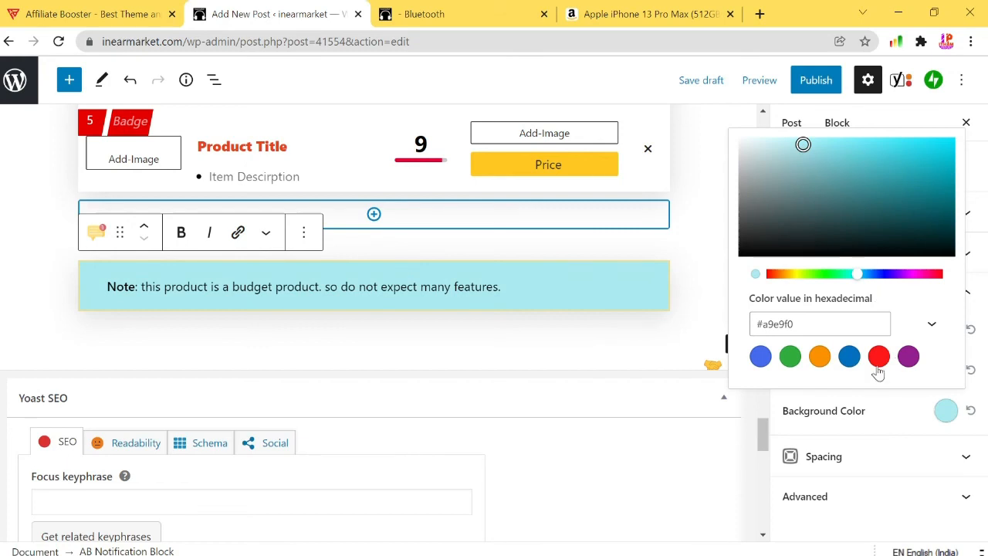
pyautogui.click(818, 358)
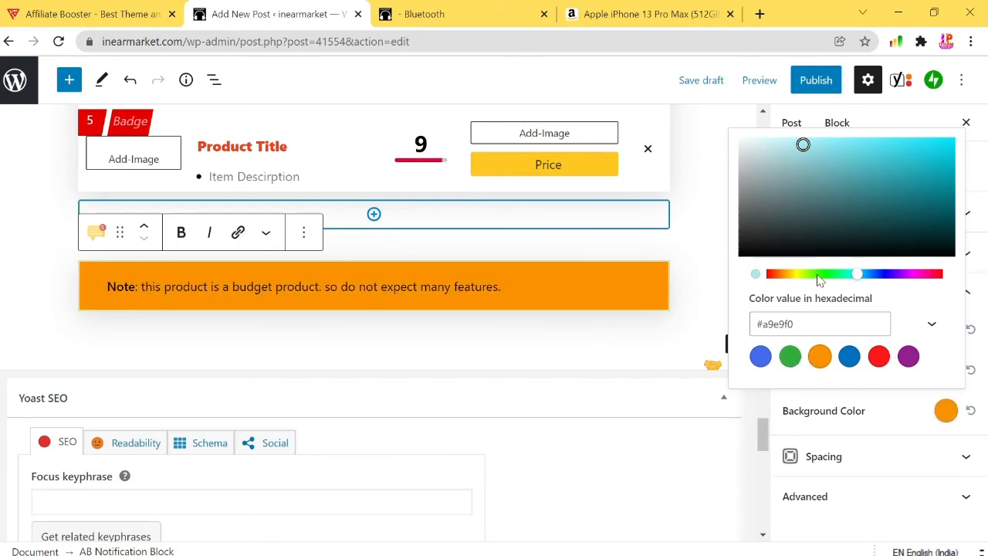
# Step: Set the notification block's background color to yellow-green #dadf43 and close the color picker
pyautogui.click(797, 153)
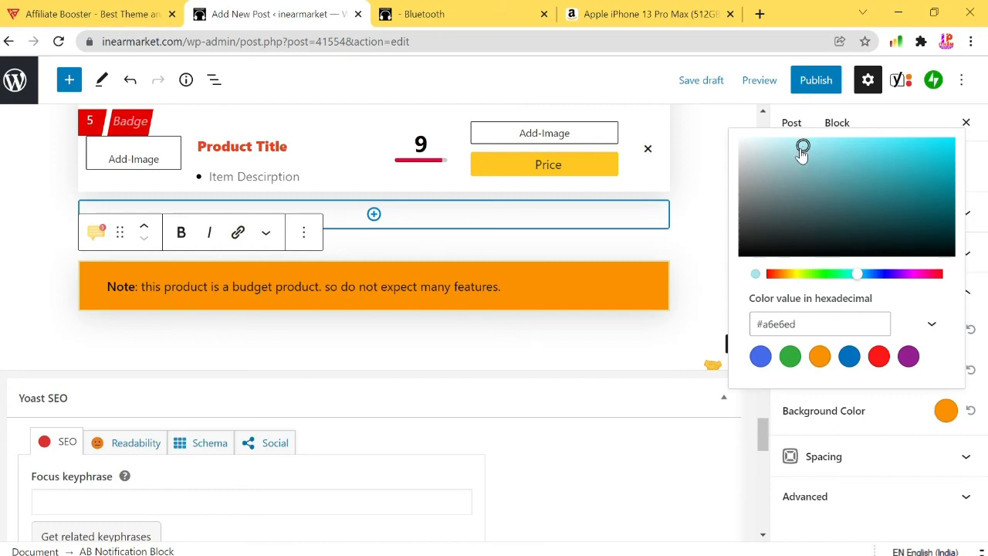
pyautogui.click(797, 274)
pyautogui.click(890, 151)
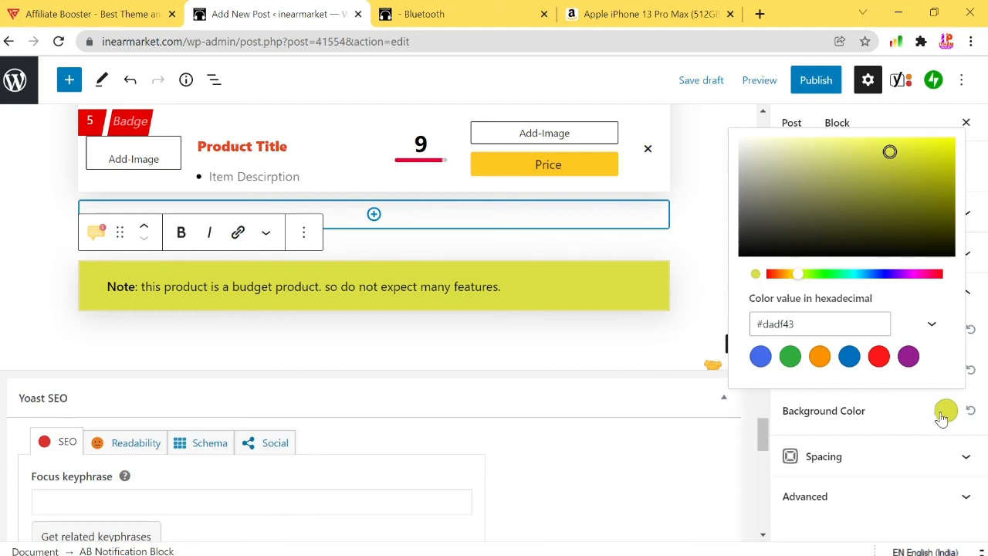
pyautogui.click(695, 318)
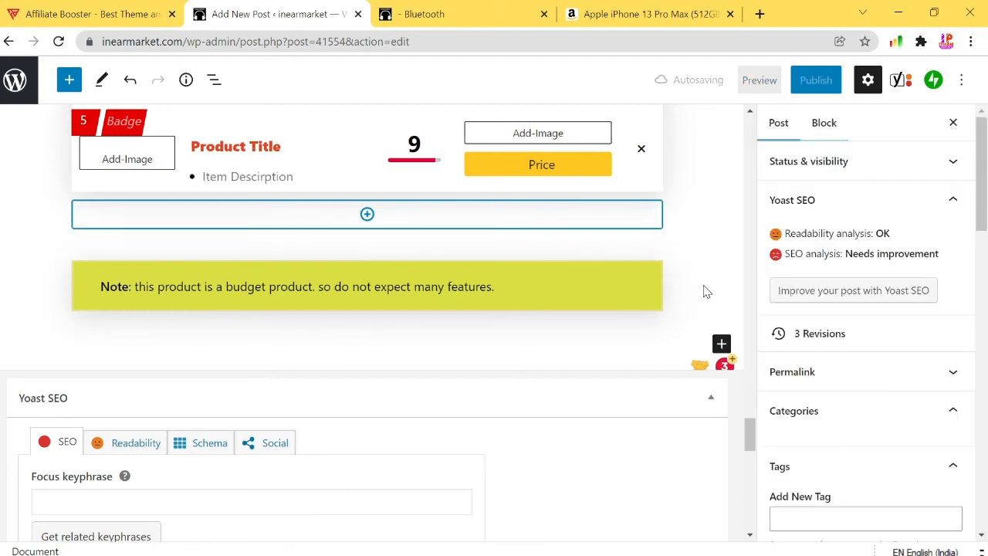
# Step: Review the post's finished blocks, from the notification and product tables up to the title and down to the rating box
pyautogui.scroll(5, 704, 291)
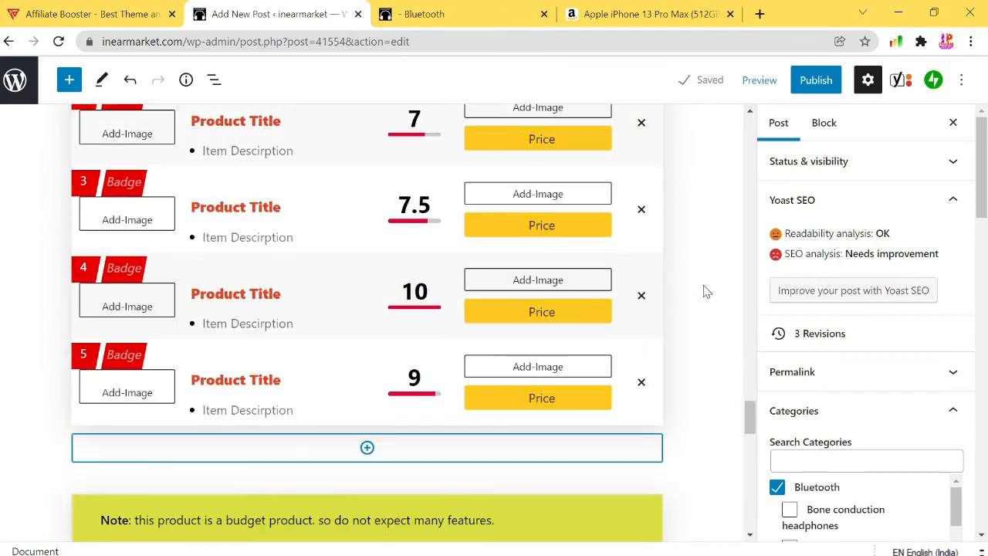
pyautogui.scroll(-5, 704, 291)
pyautogui.scroll(5, 706, 292)
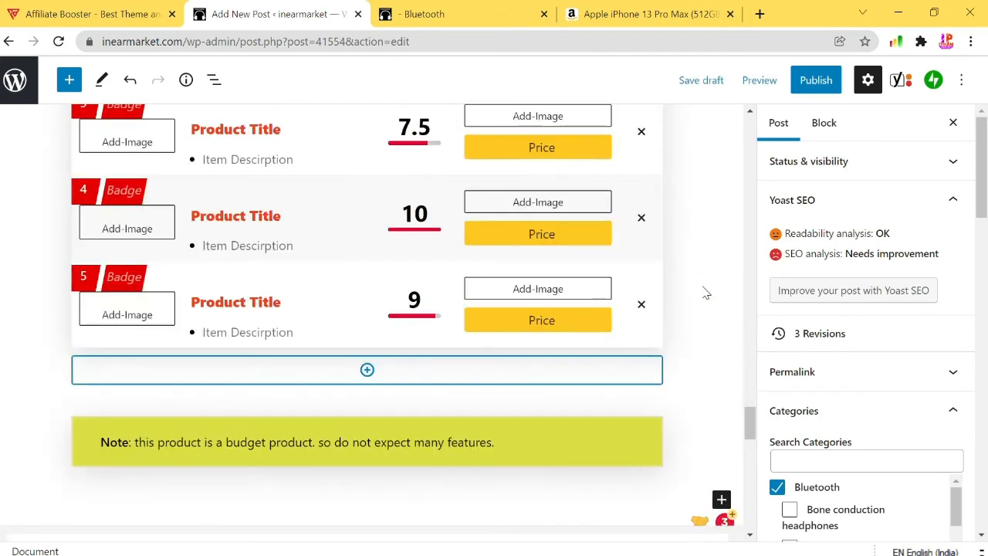
pyautogui.scroll(10, 705, 292)
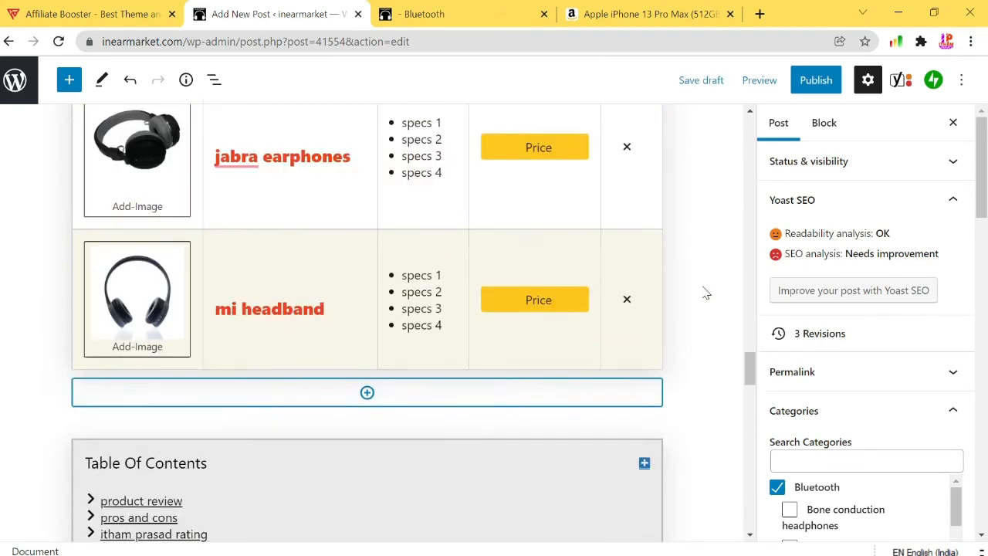
pyautogui.scroll(10, 704, 291)
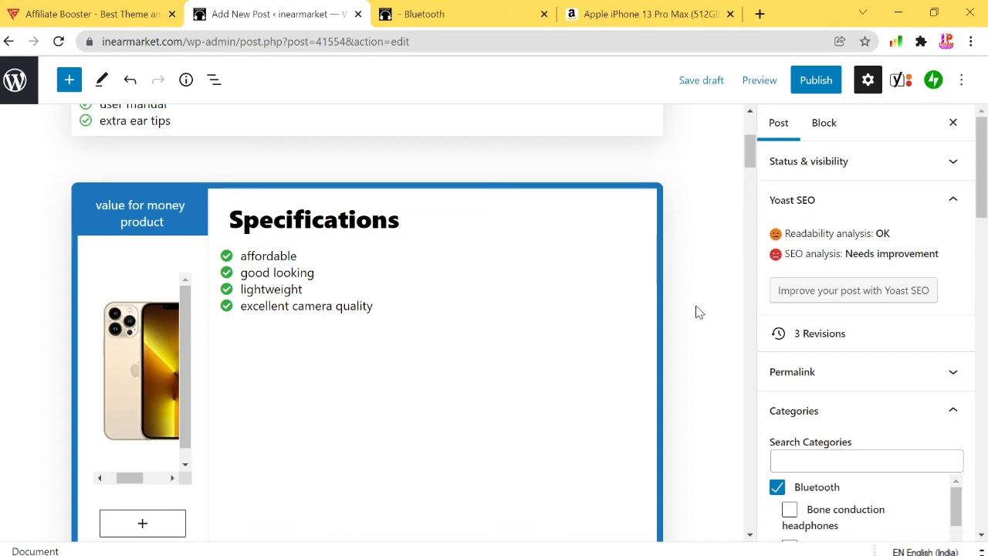
pyautogui.scroll(3, 696, 311)
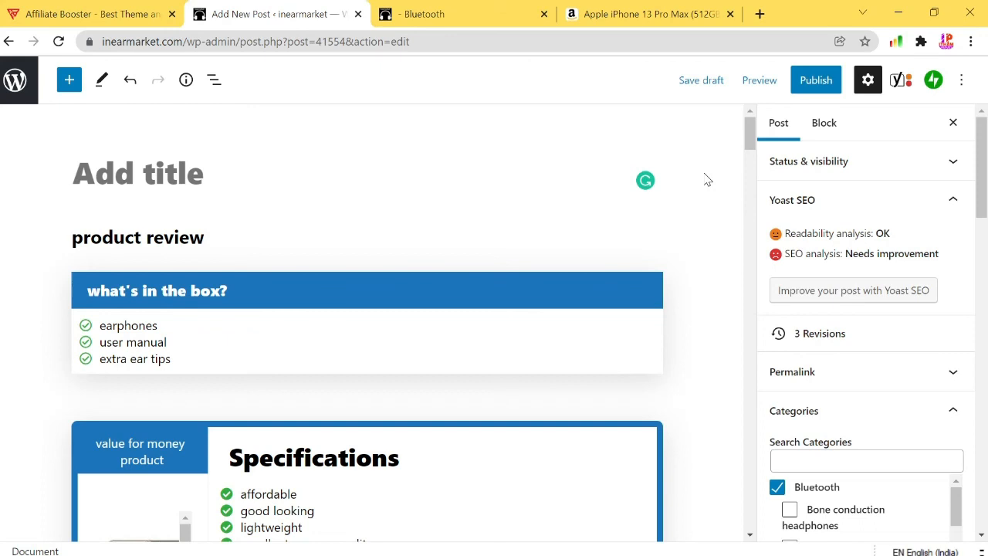
pyautogui.scroll(-10, 707, 179)
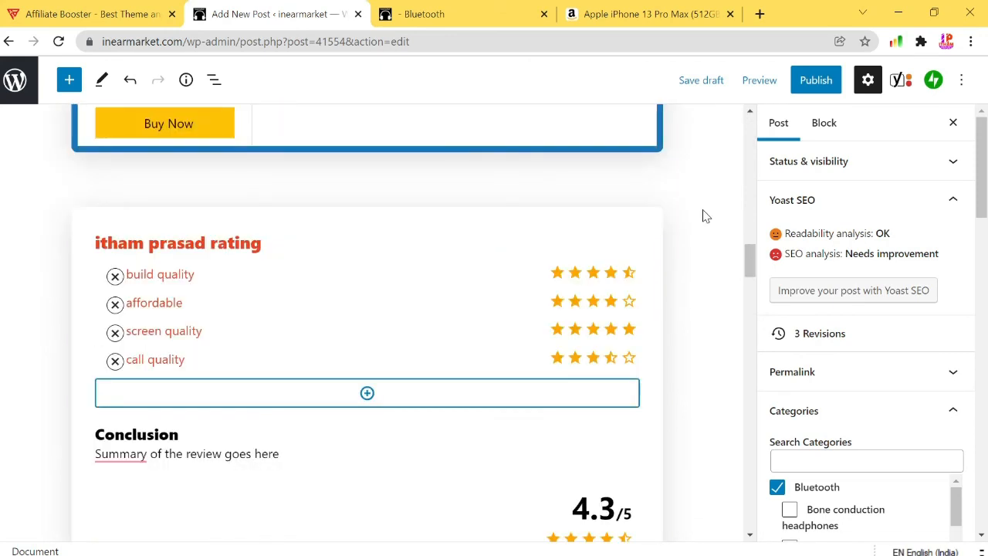